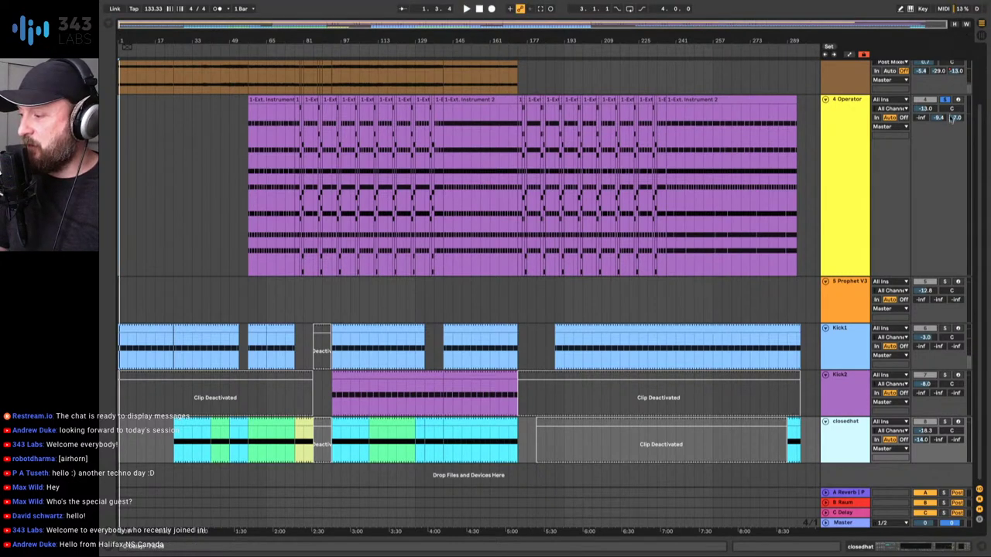
- Clear the solo on the 4 Operator track so all tracks sound, and play the arrangement from the beginning
click(925, 100)
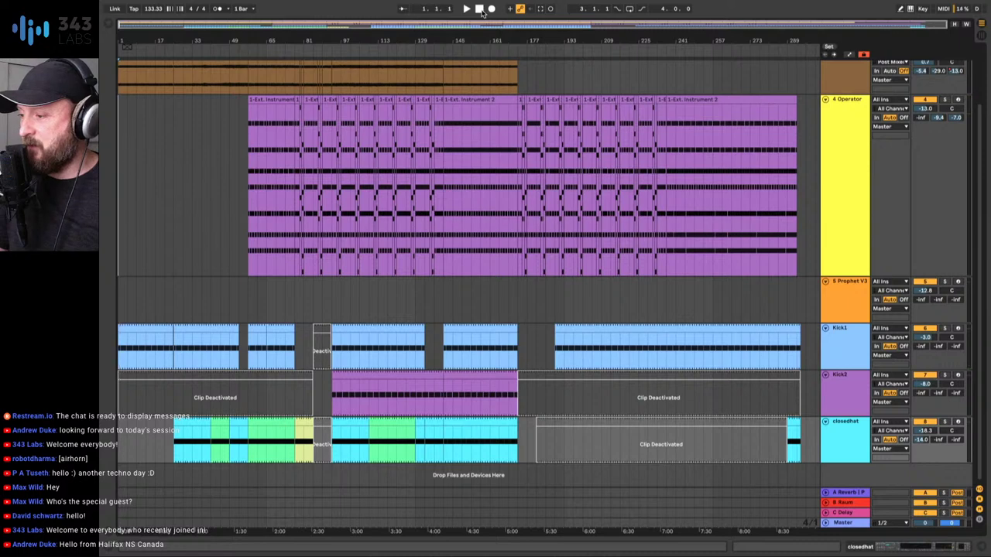
key(space)
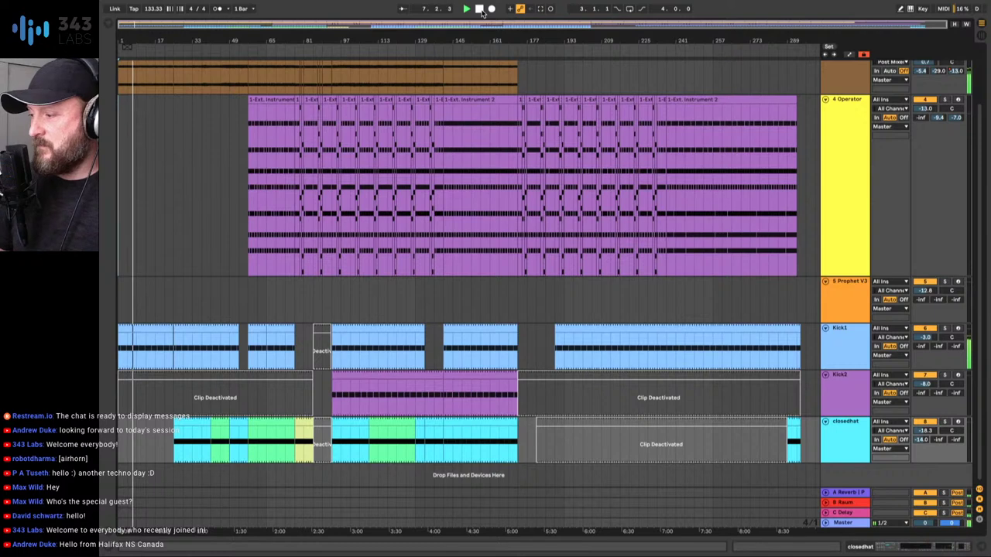
- Fold the 4 Operator track in the arrangement
scroll(642, 185, up, 2)
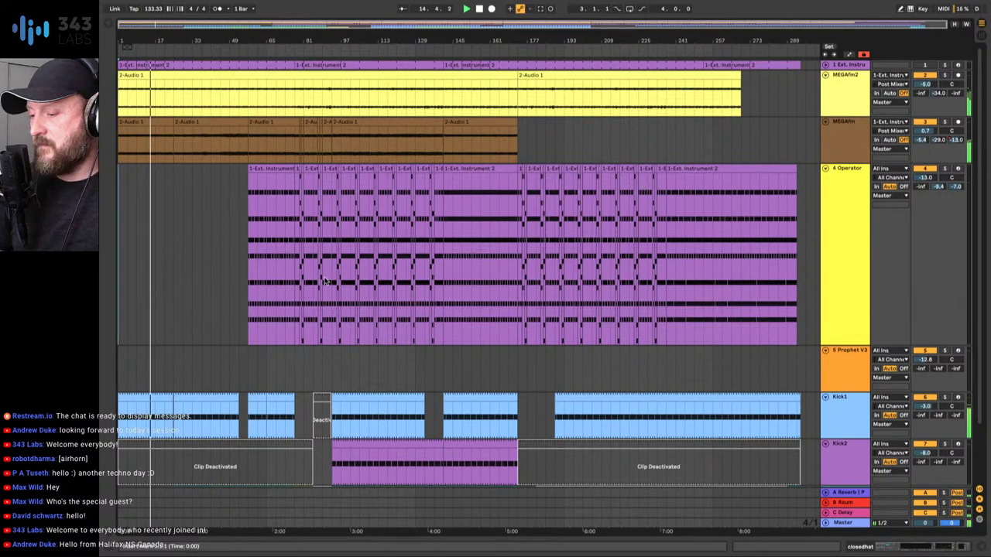
scroll(325, 281, down, 3)
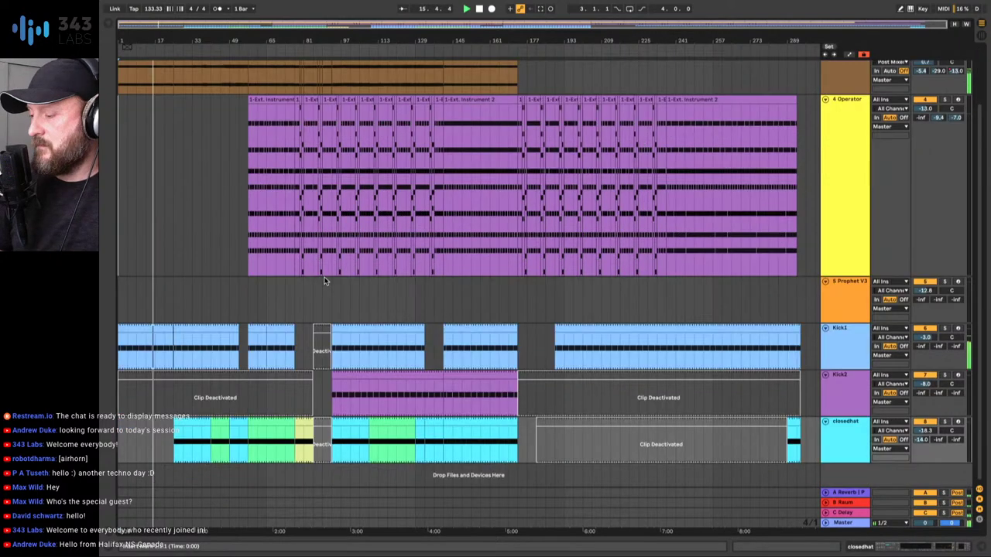
key(plus)
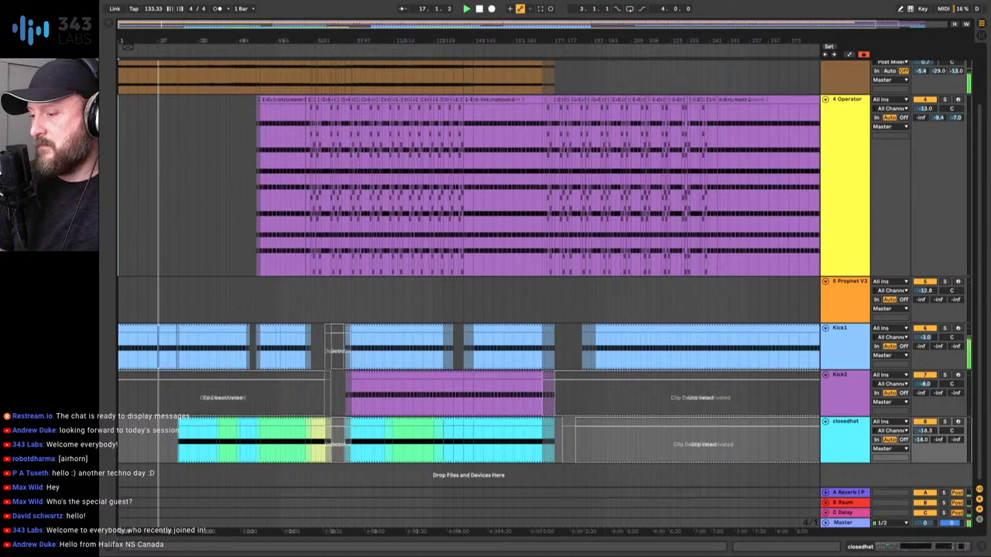
key(plus)
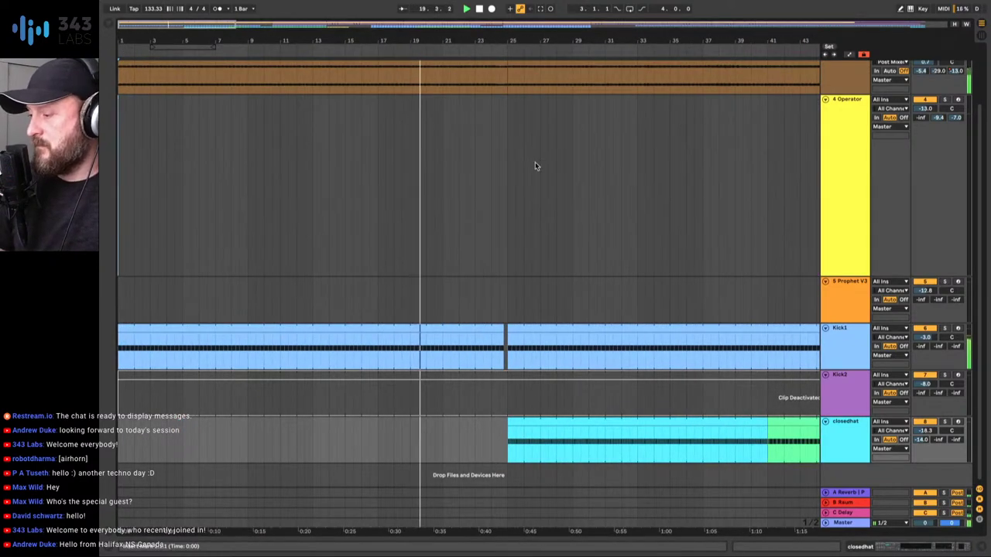
click(825, 100)
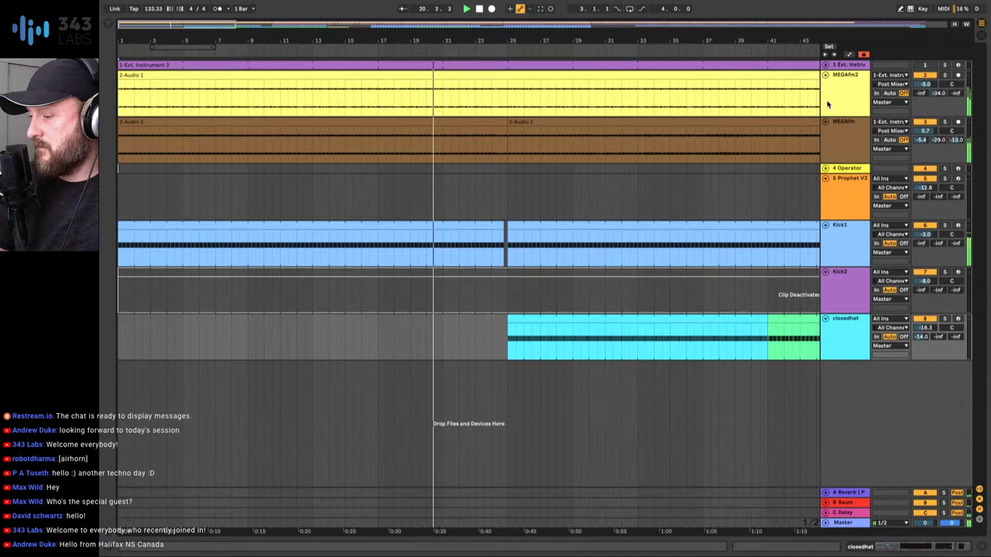
- Enable Follow so the arrangement view keeps up with the playhead
key(plus)
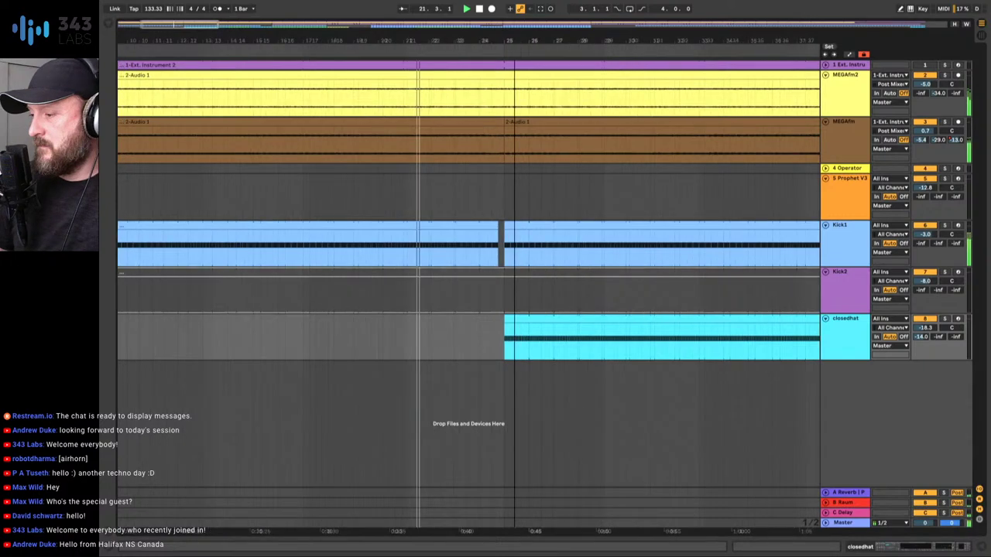
key(plus)
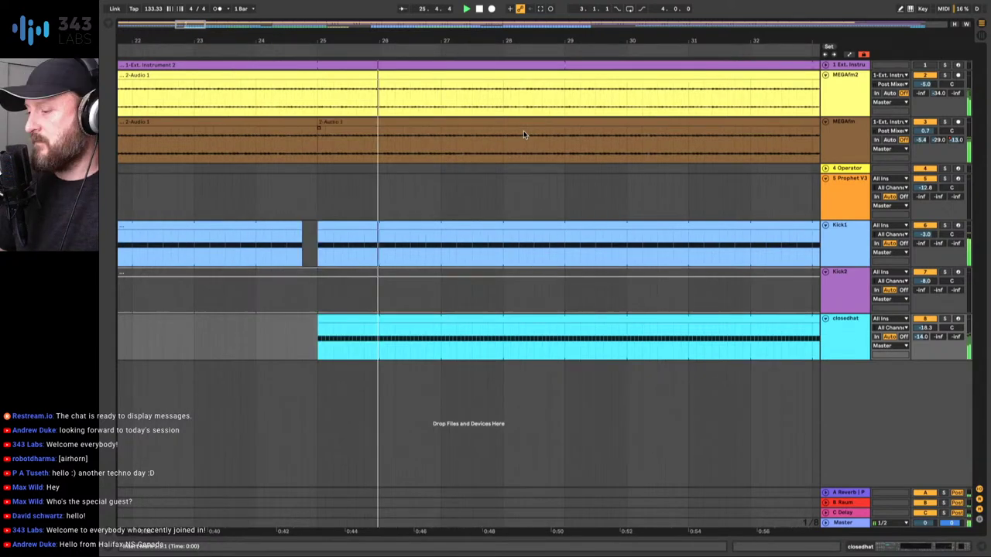
mouse_move(286, 4)
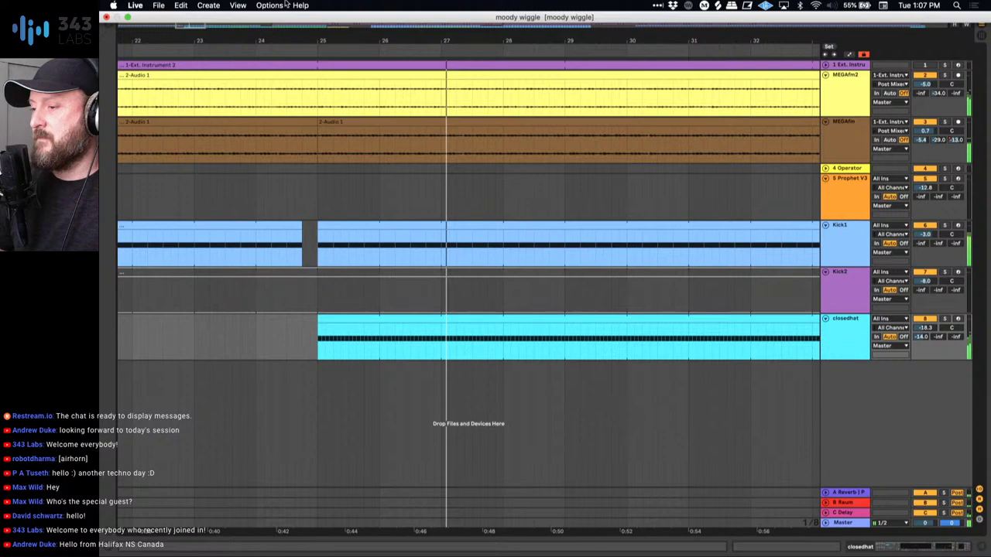
click(286, 4)
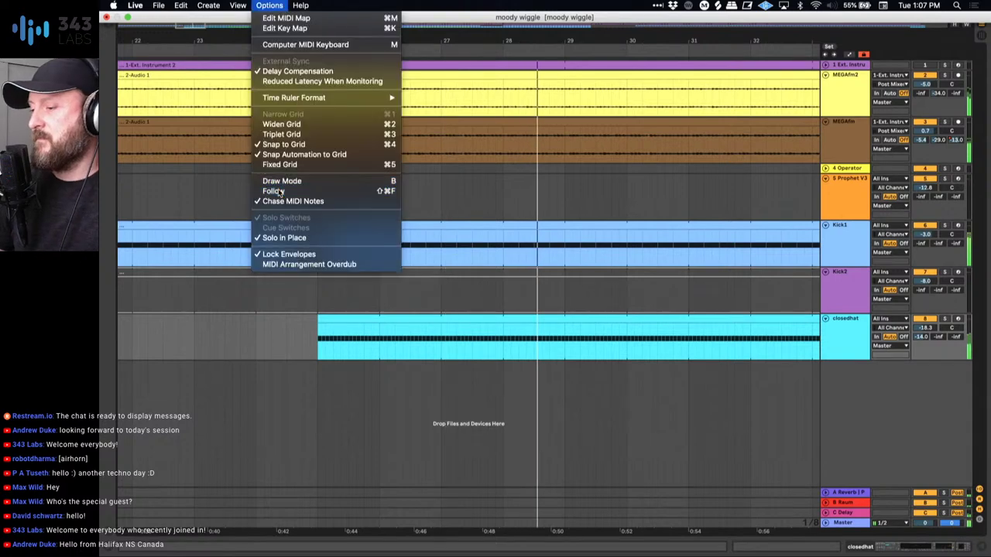
click(279, 193)
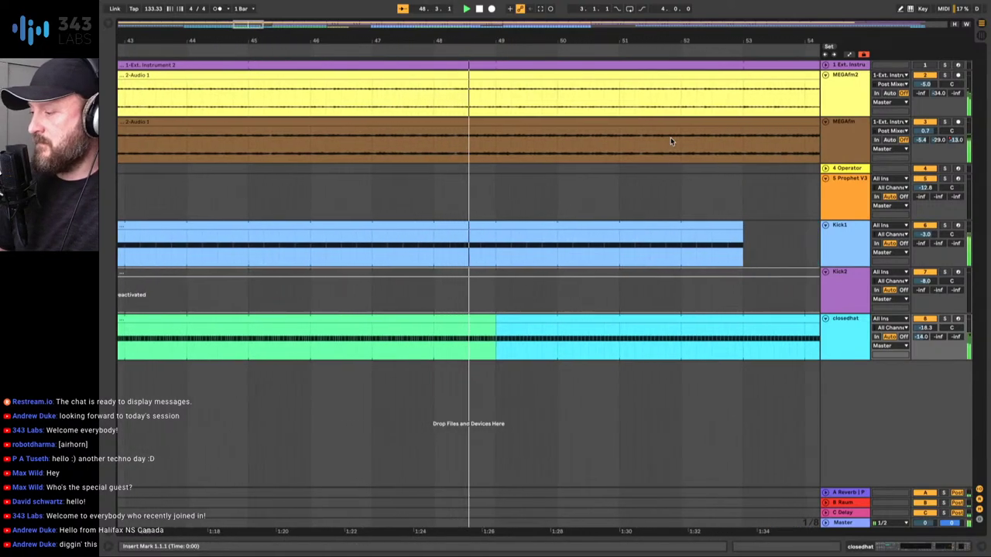
right_click(843, 134)
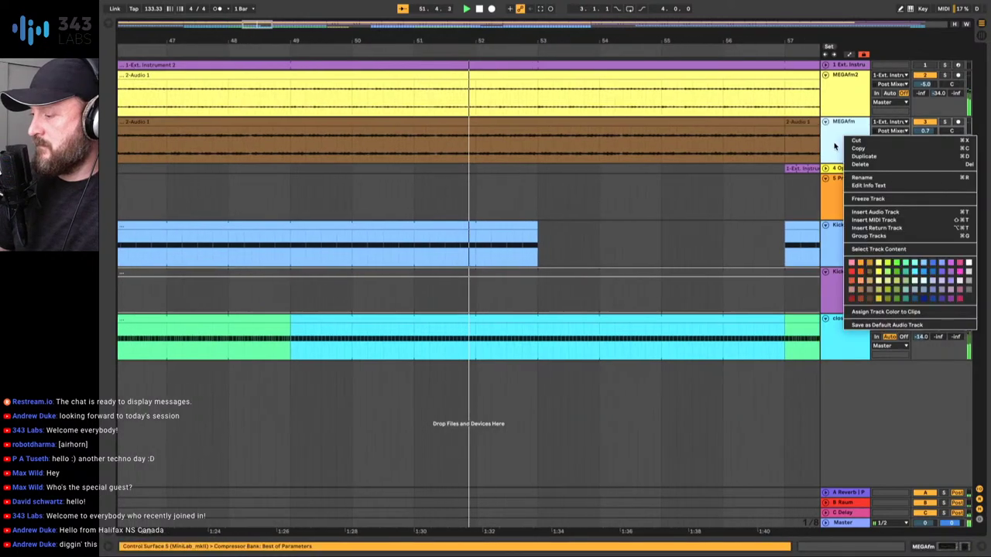
click(834, 146)
right_click(835, 146)
key(Escape)
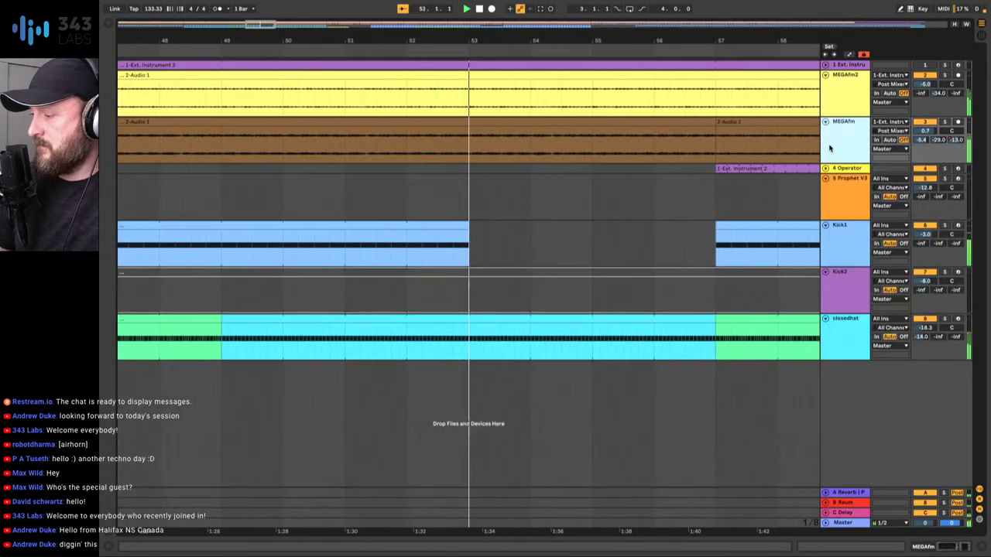
- Turn on automation mode and add a lane for each automated envelope on the brown MEGAfm track
click(849, 54)
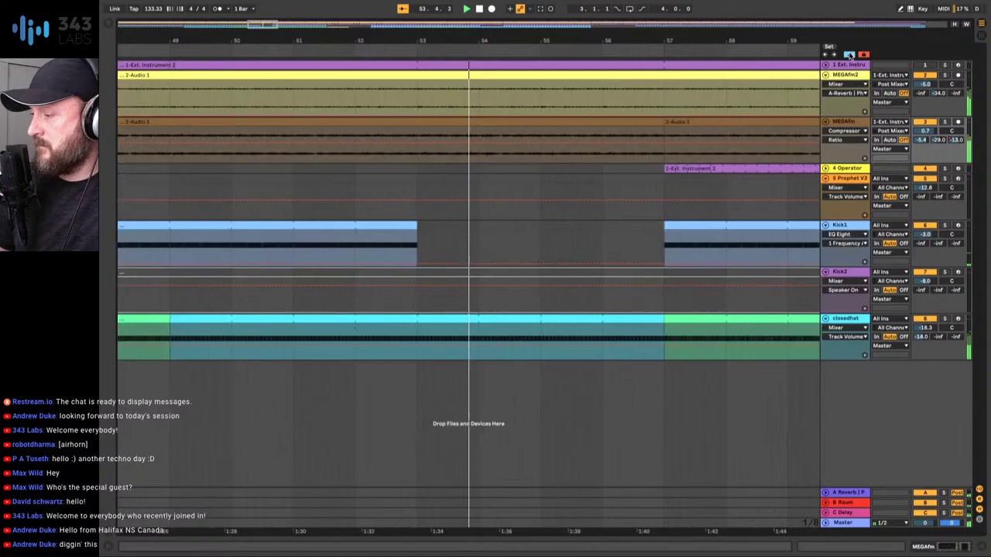
right_click(847, 159)
click(859, 168)
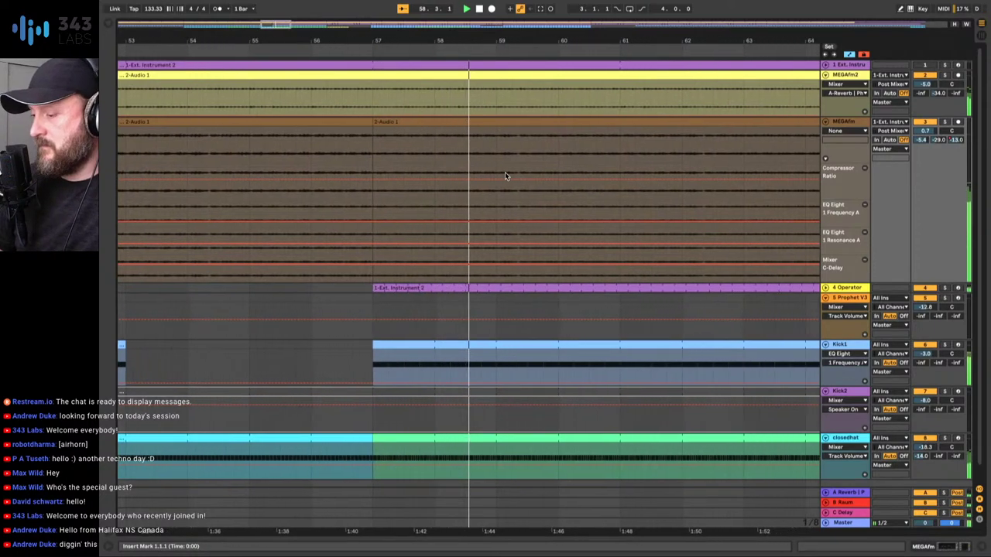
- Resume following the playhead in the arrangement view
scroll(505, 176, down, 1)
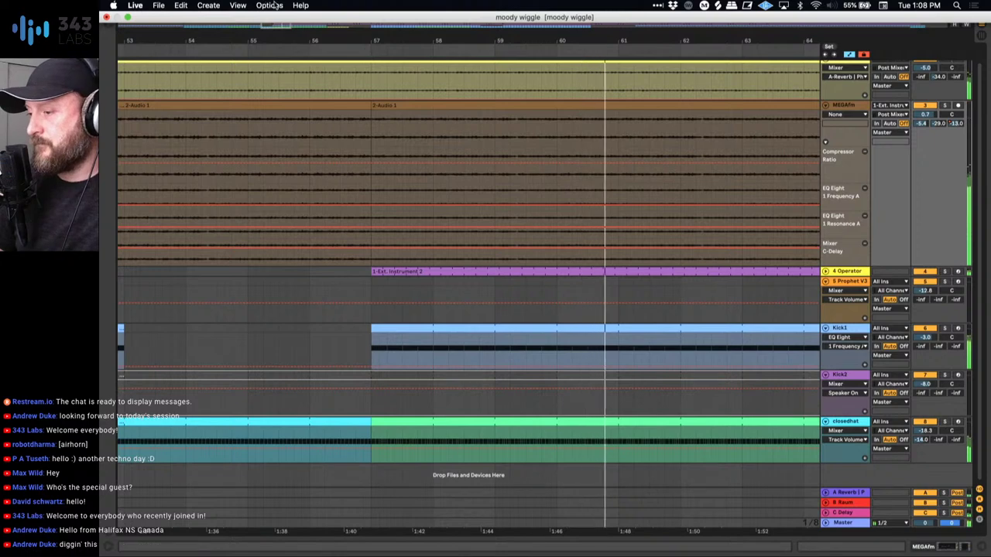
click(270, 5)
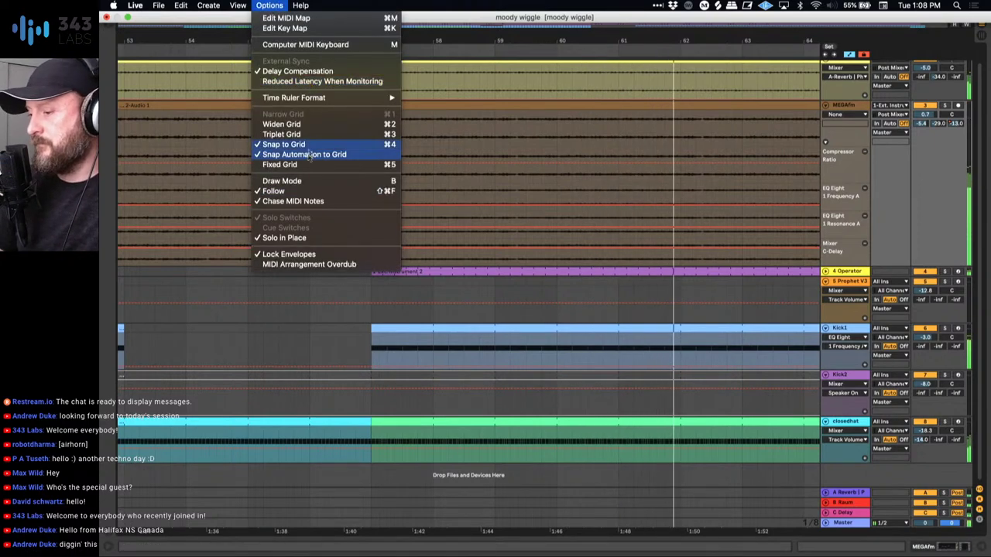
click(307, 191)
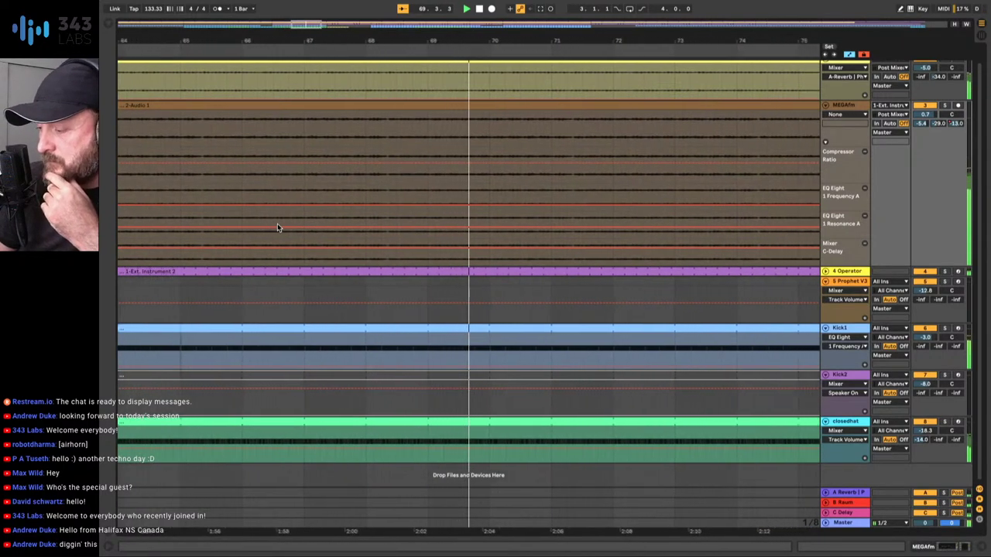
- Unfold the 4 Operator track and add a lane for each of its automated envelopes
click(826, 272)
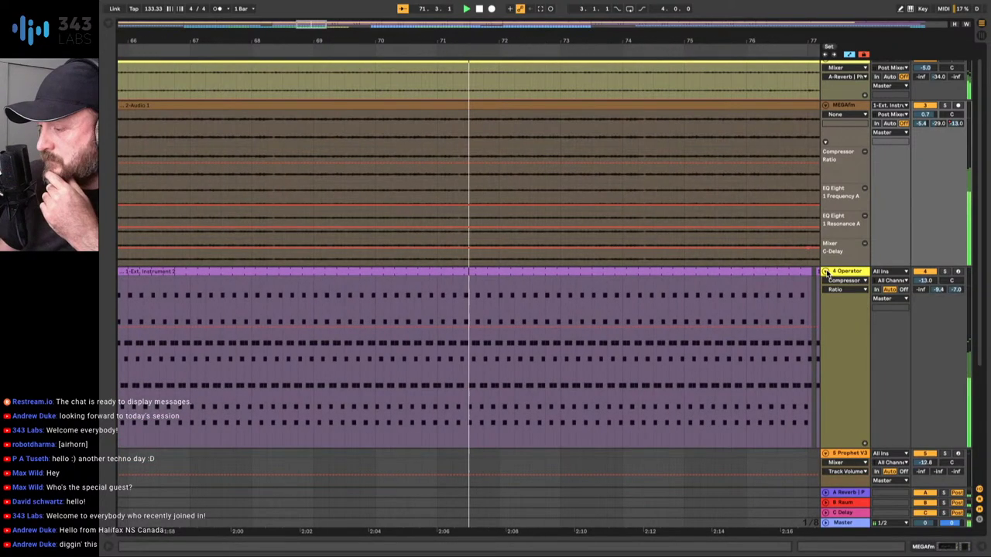
right_click(842, 273)
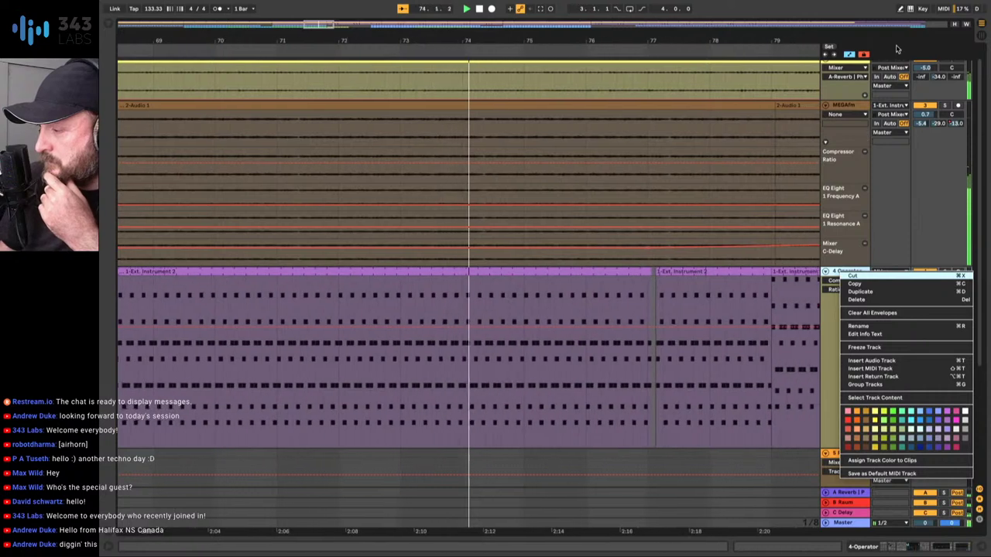
key(Escape)
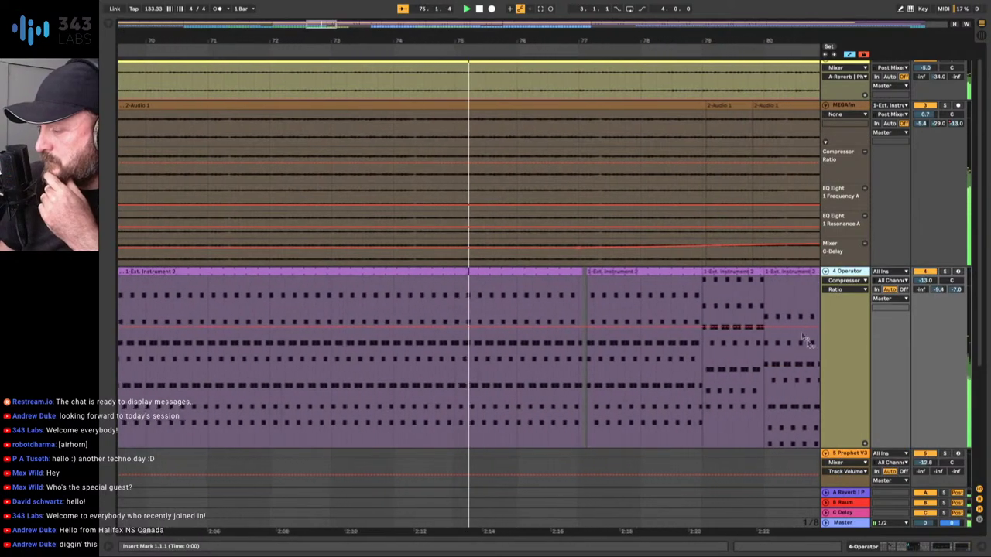
right_click(831, 367)
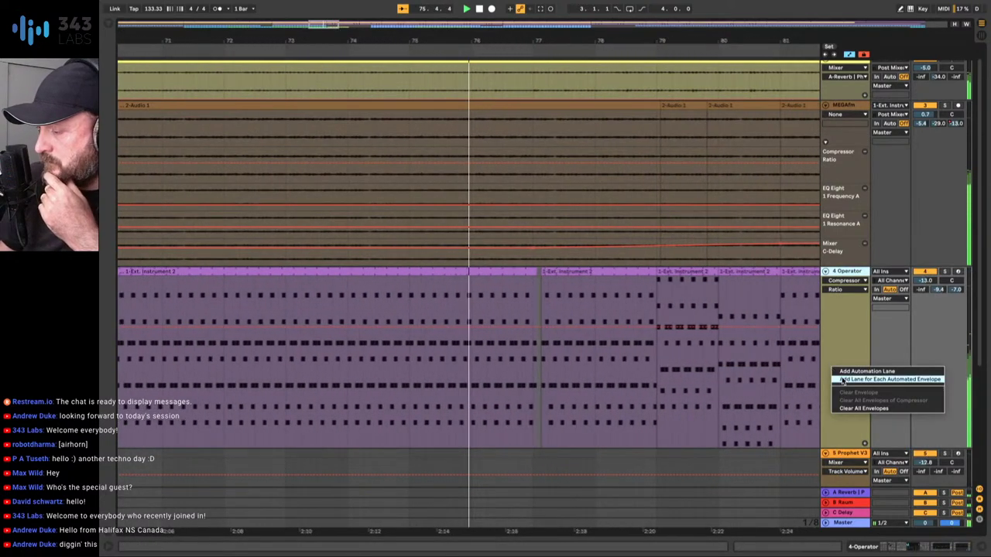
click(843, 381)
- Enlarge the Operator Transpose automation lane to show its steps in detail
scroll(652, 298, down, 3)
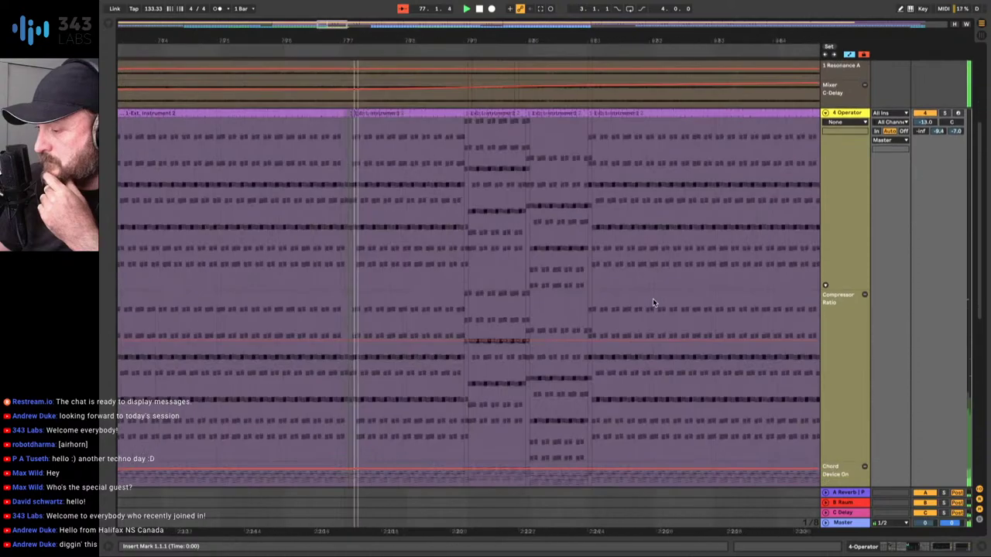
scroll(653, 298, down, 4)
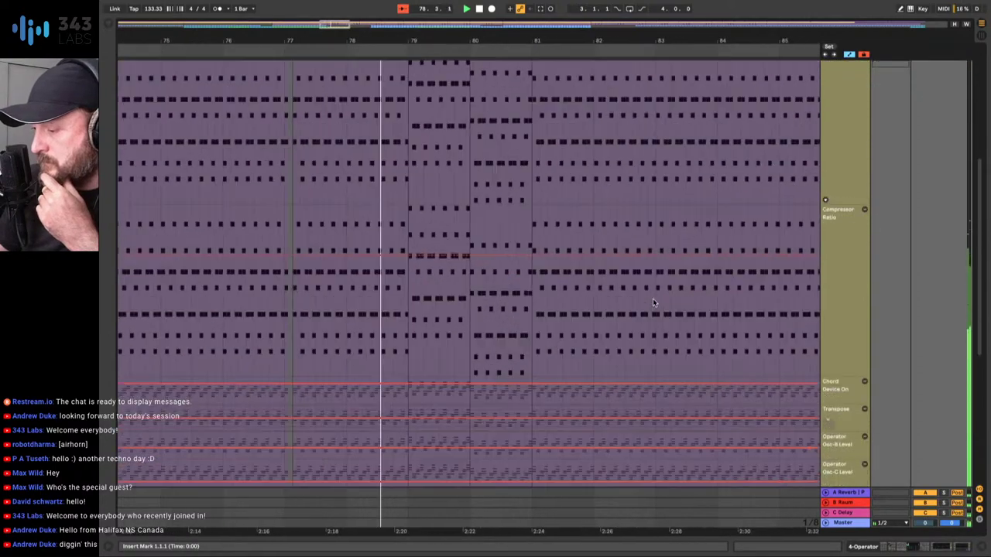
scroll(653, 298, down, 2)
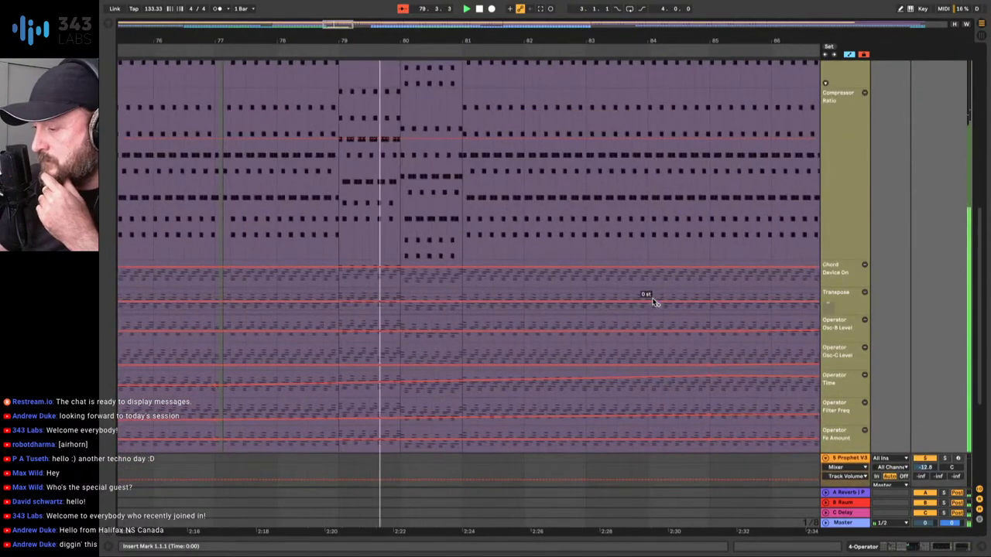
scroll(468, 256, down, 5)
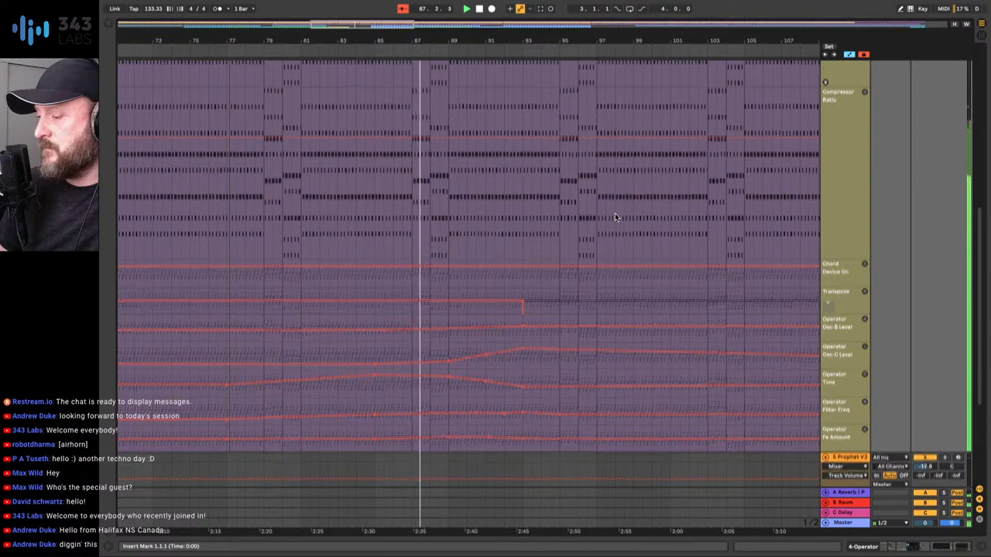
scroll(615, 216, down, 2)
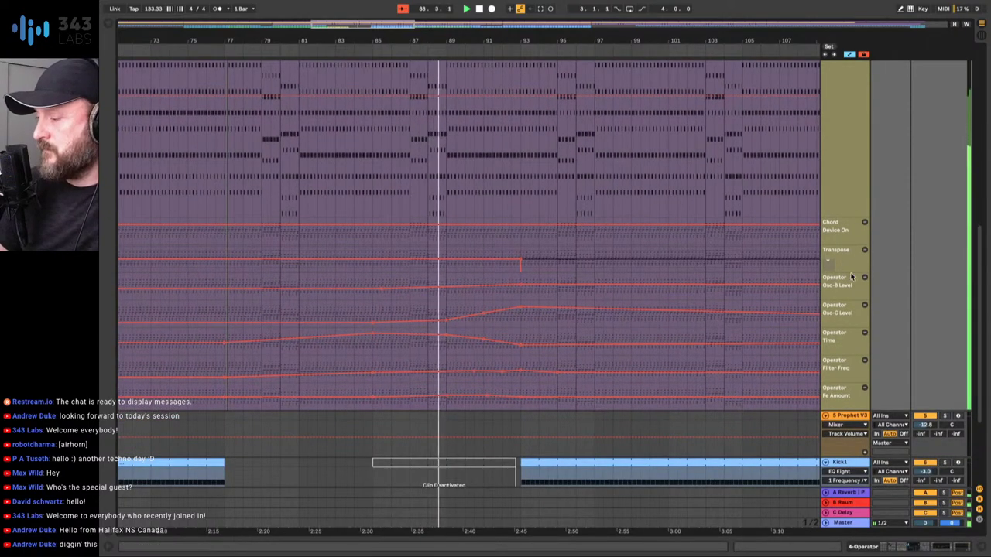
drag(851, 273, 852, 335)
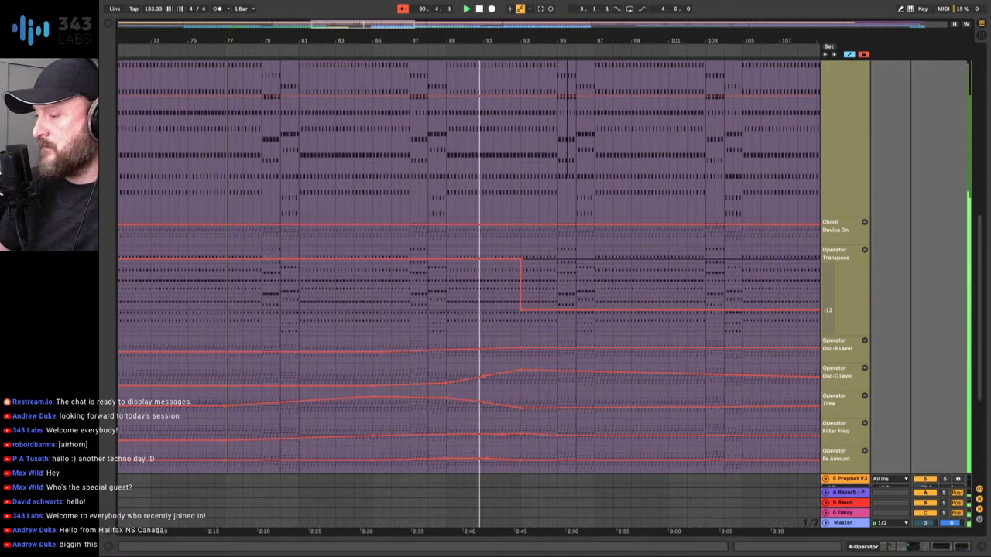
key(minus)
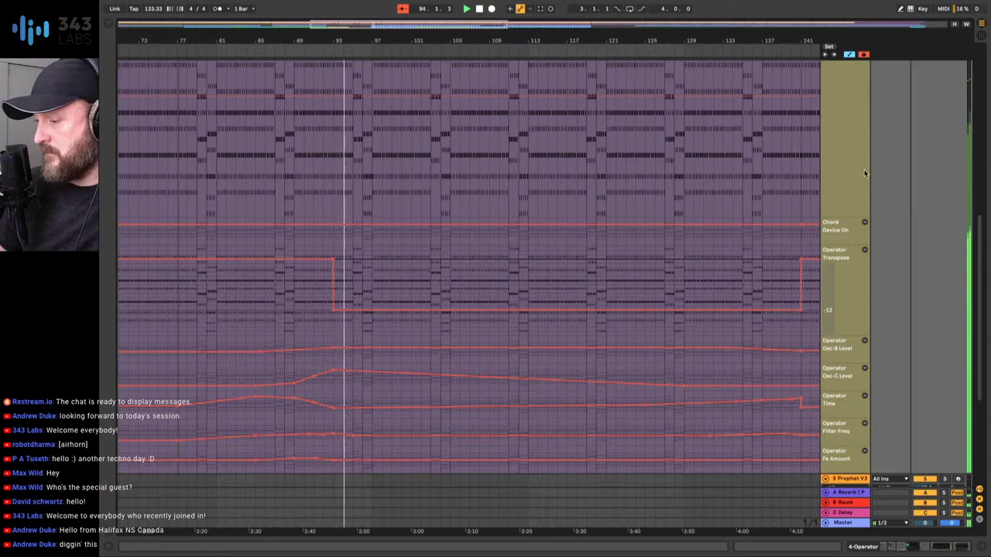
- Fold the 4 Operator track together with its automation lanes
scroll(865, 170, up, 3)
scroll(864, 169, up, 8)
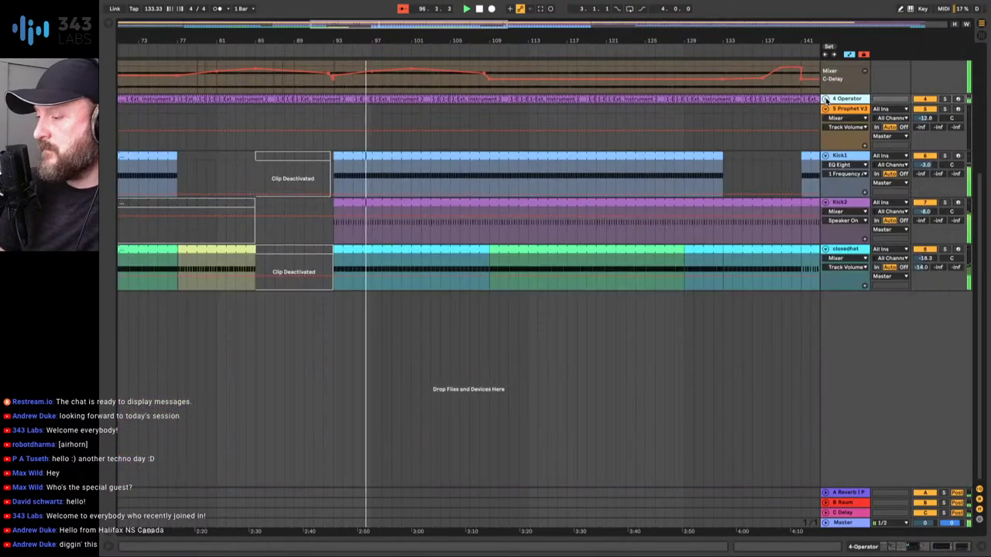
click(825, 98)
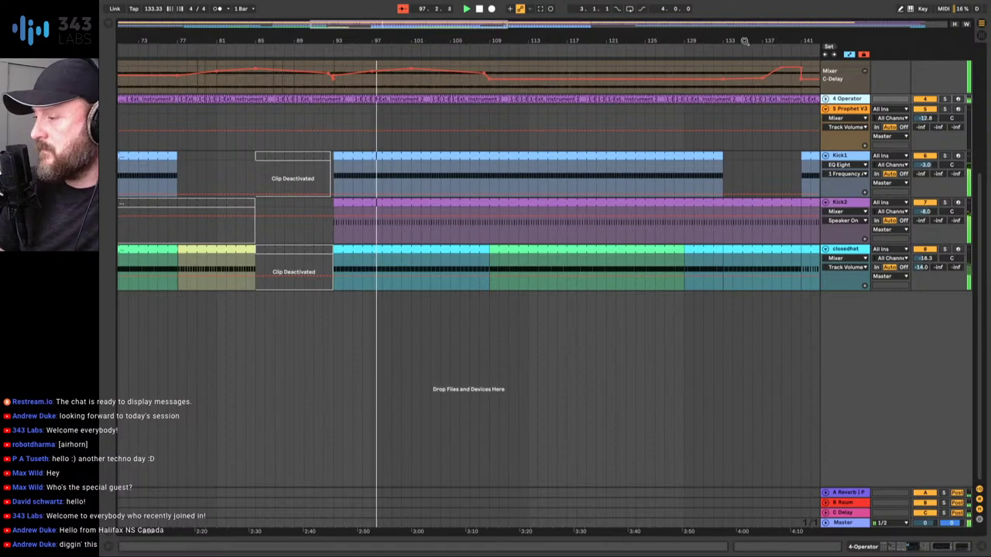
- Examine the MEGAfm track's EQ Eight frequency, resonance and C-Delay send automation, from the whole arrangement down to bars 89 to 157
key(minus)
key(minus)
key(minus)
key(minus)
key(minus)
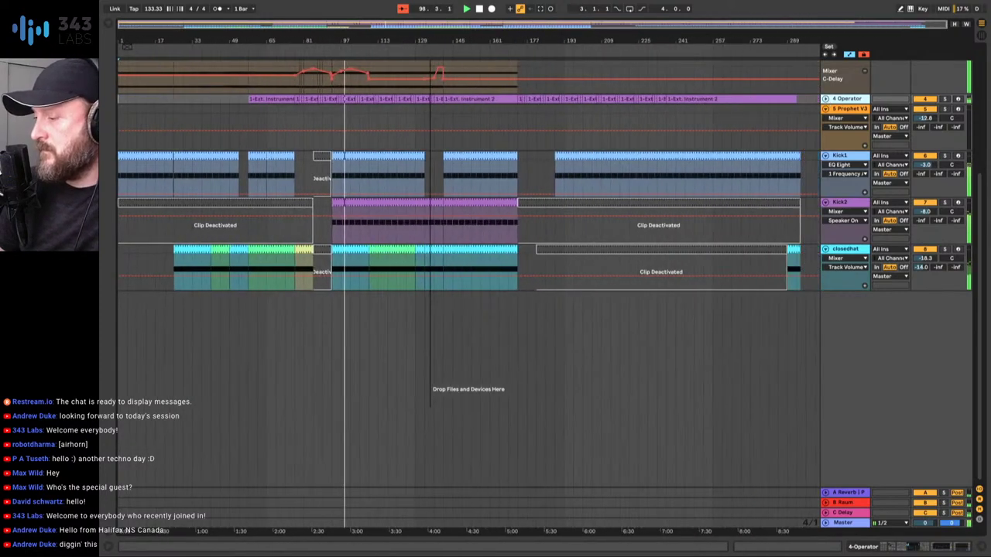
scroll(750, 205, up, 5)
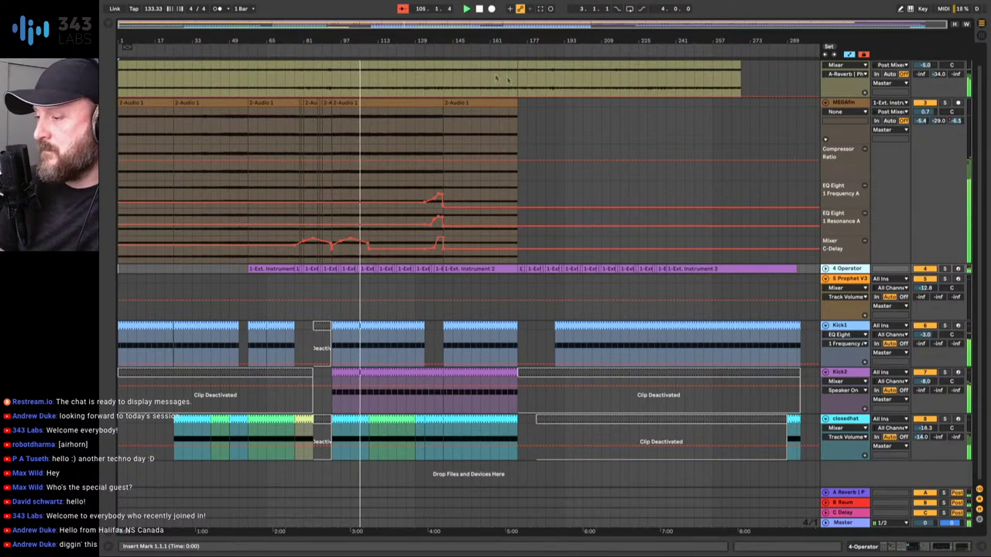
key(plus)
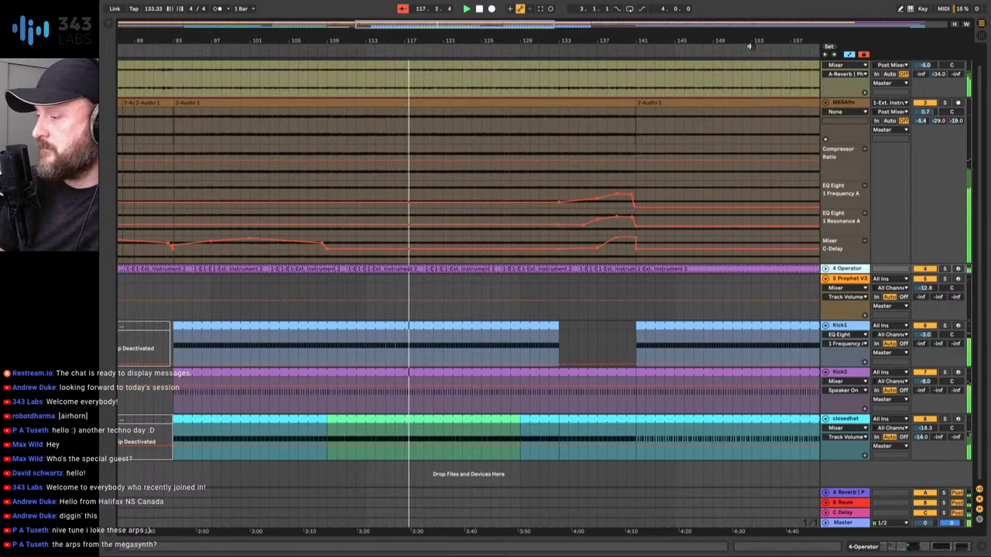
- Review the whole arrangement and its bars 101 to 173 during playback, with the MEGAfm2 track selected
key(minus)
key(minus)
key(minus)
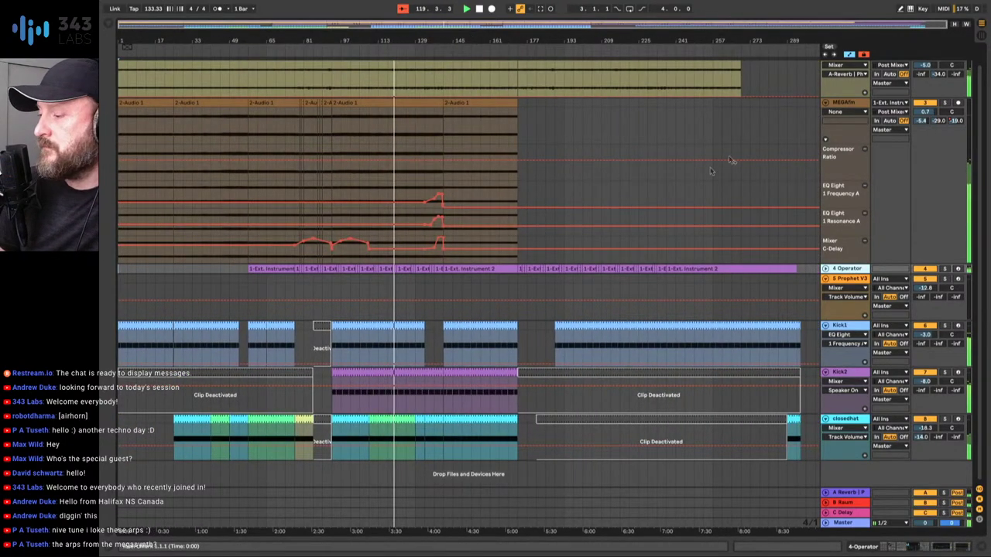
scroll(761, 140, up, 1)
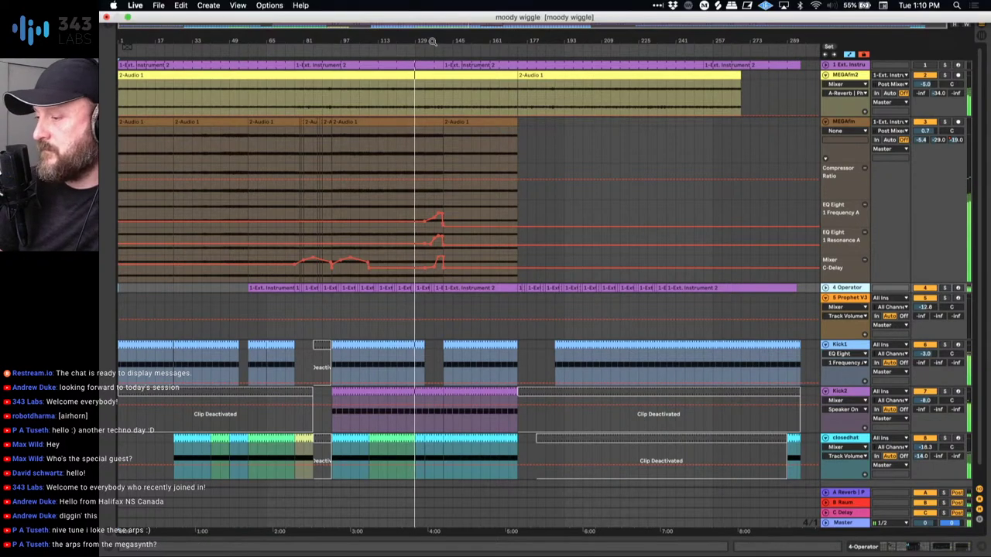
key(plus)
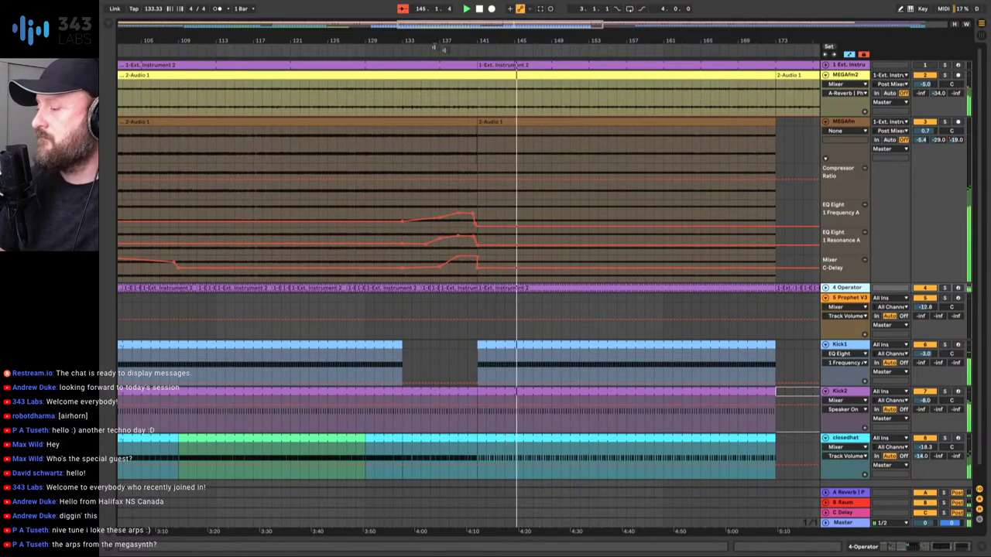
scroll(801, 180, left, 2)
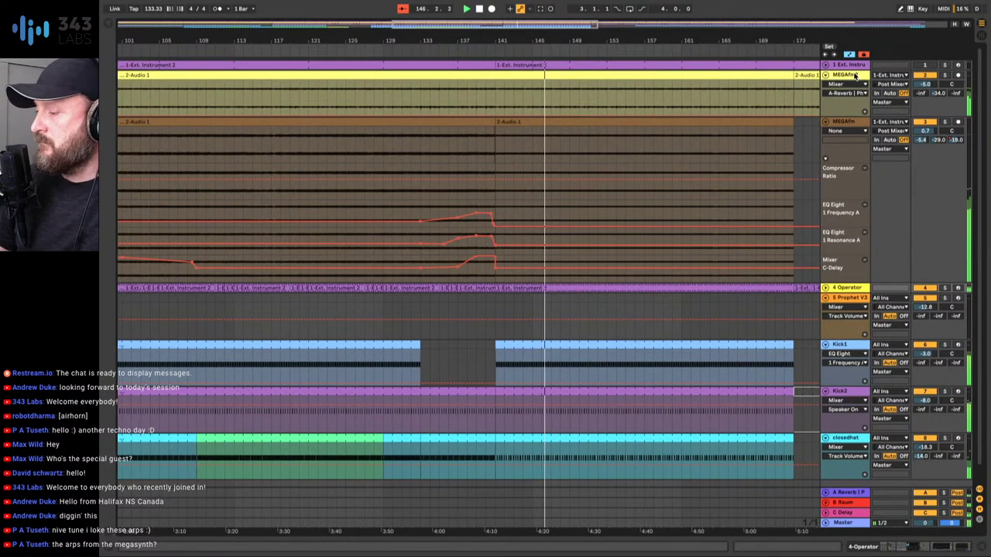
click(855, 75)
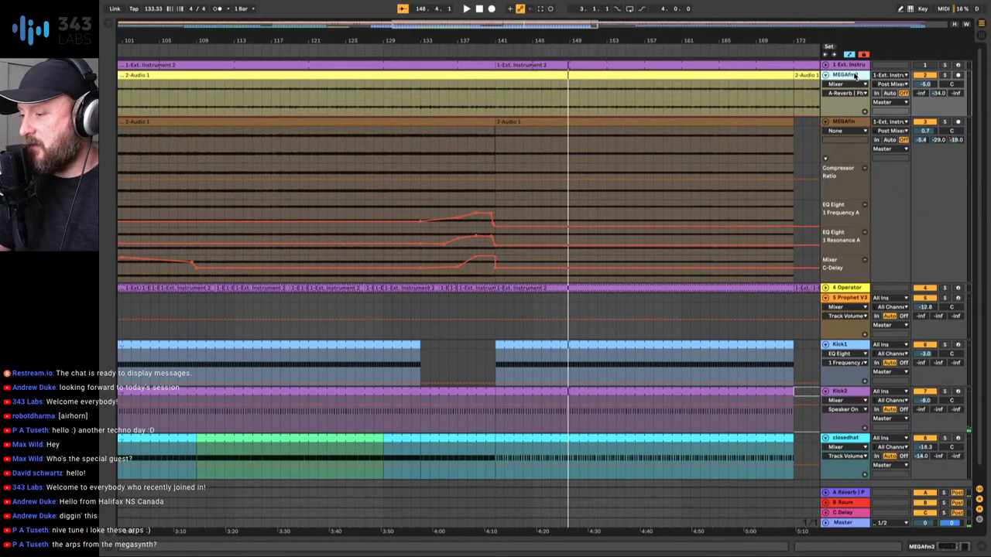
drag(659, 36, 659, 17)
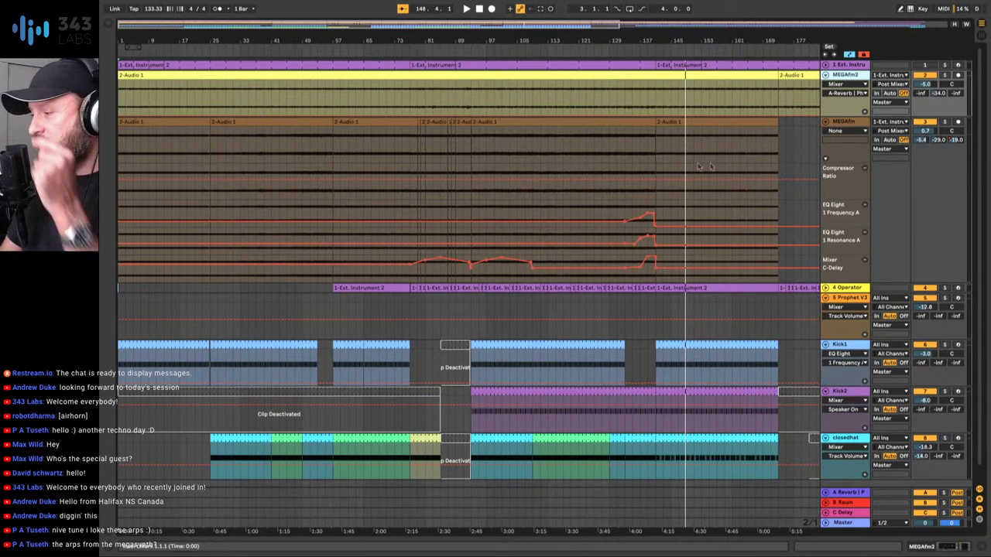
- Solo the MEGAfm track and play its first 2-Audio 1 clip with the full sample waveform in view
click(849, 122)
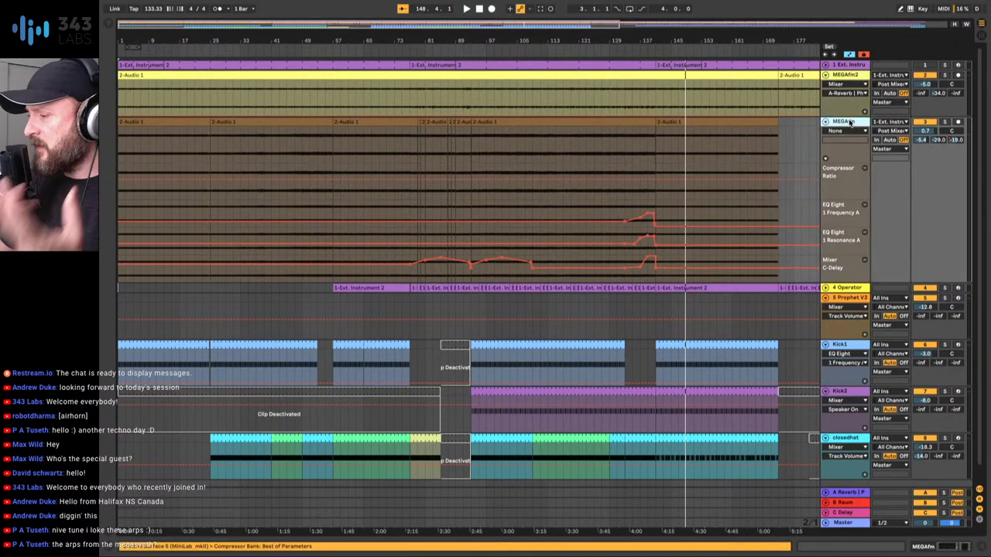
click(944, 121)
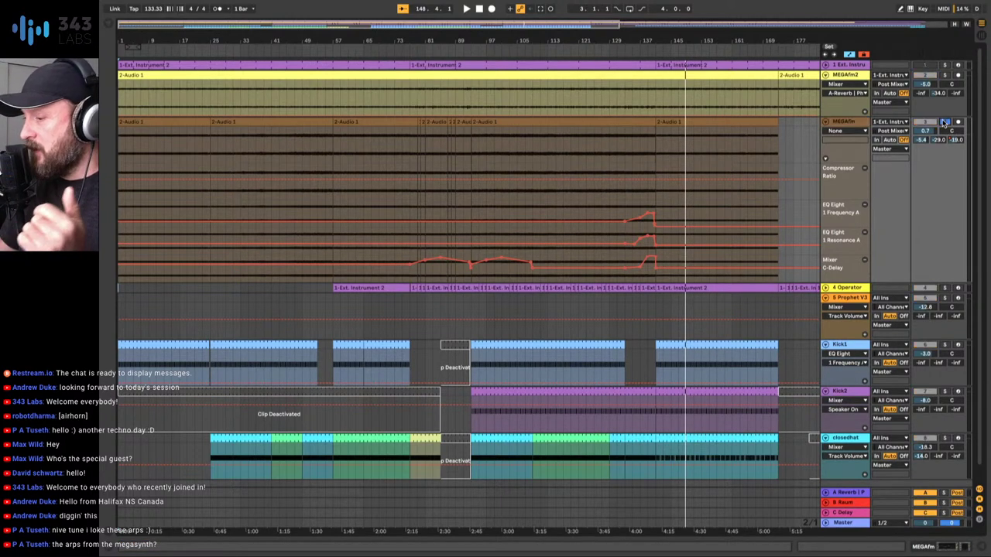
double_click(169, 121)
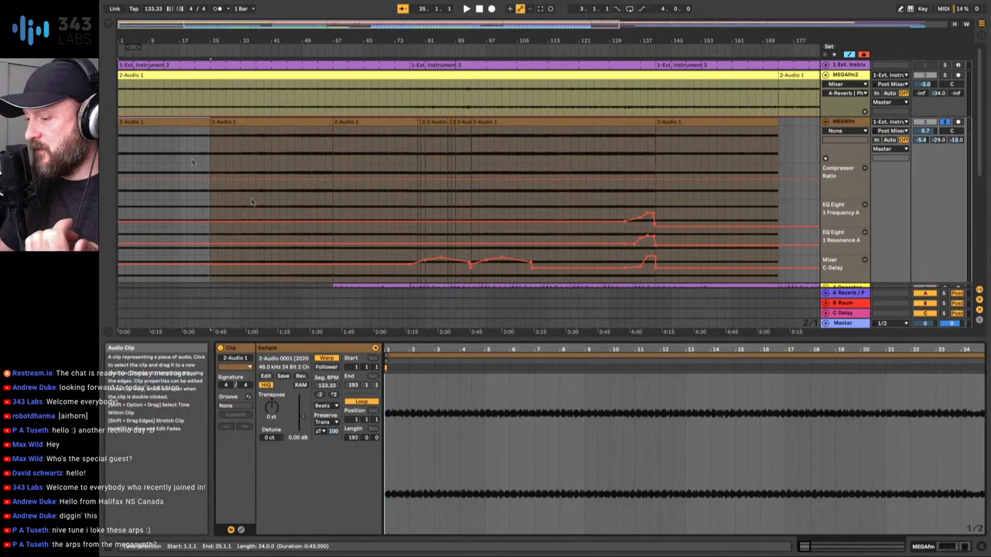
drag(592, 350, 592, 310)
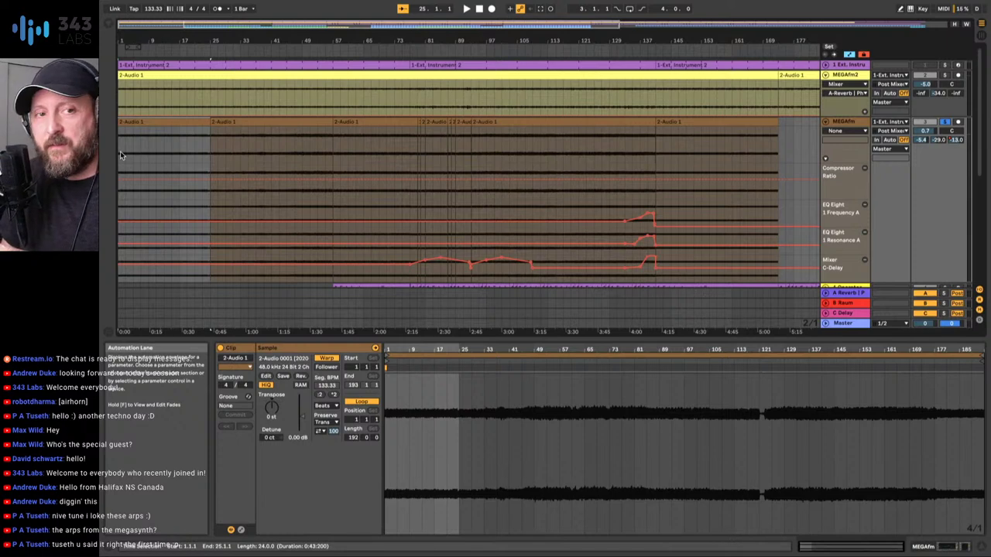
key(space)
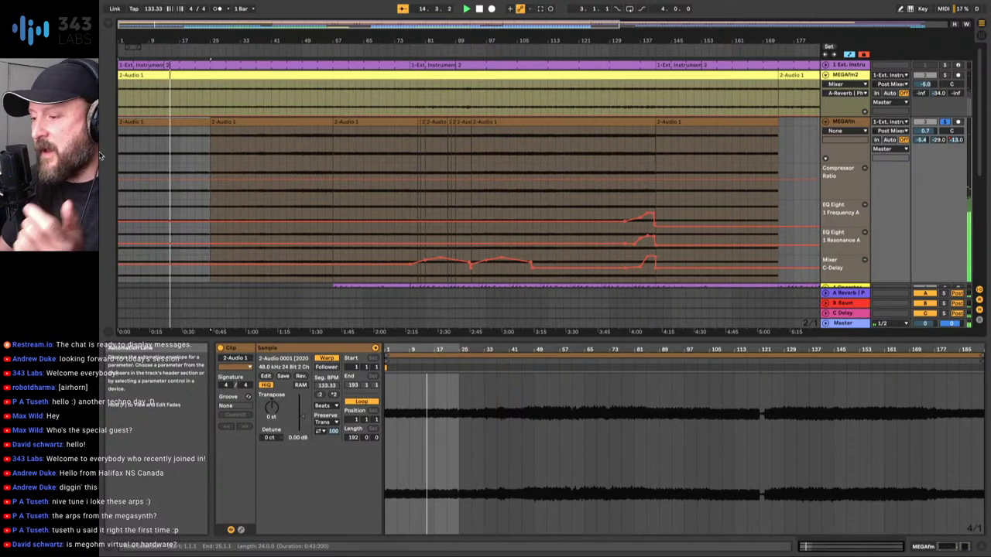
- Open the MEGAfm clips starting at bars 1, 25 and 57 to compare the sample section each one uses
click(247, 120)
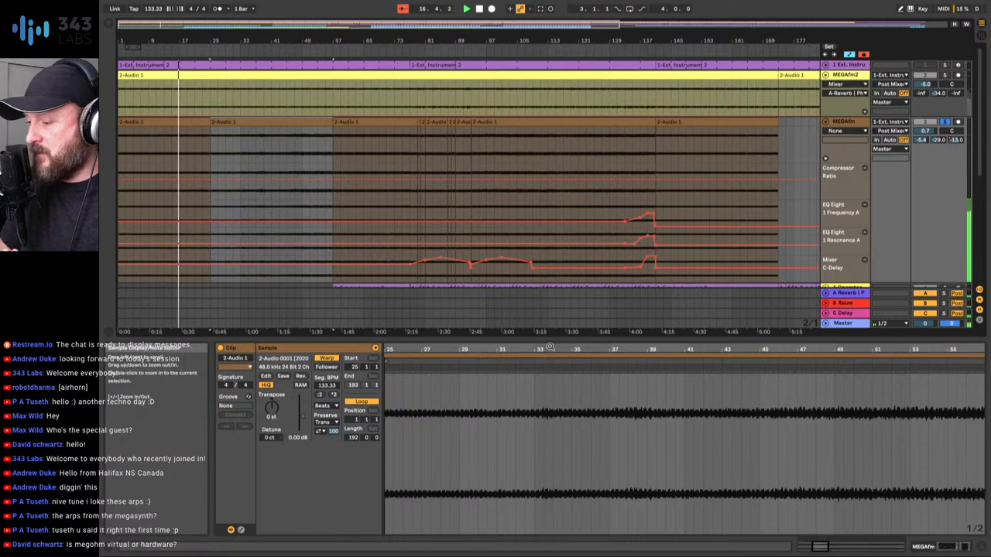
drag(551, 353, 551, 350)
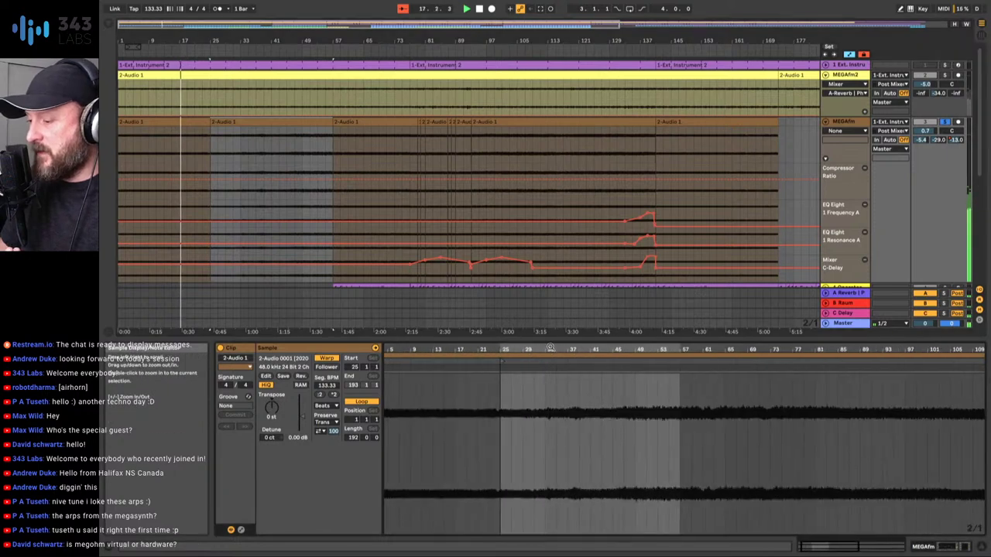
click(175, 124)
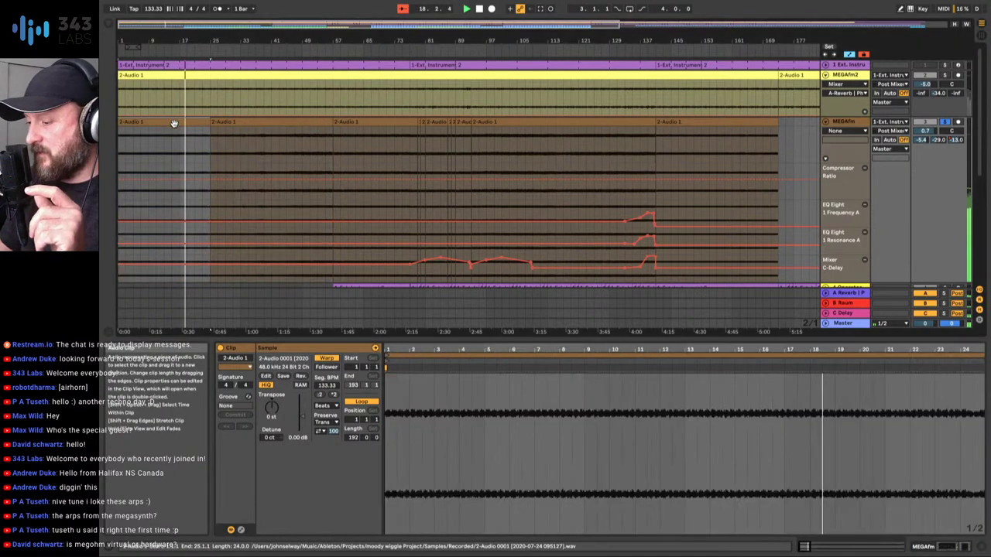
click(261, 121)
click(354, 117)
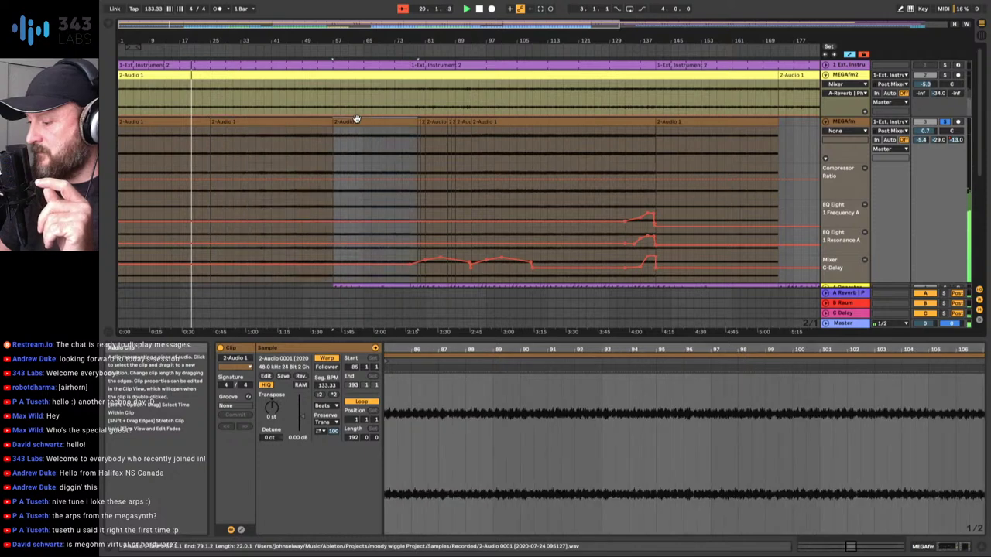
drag(577, 347, 577, 310)
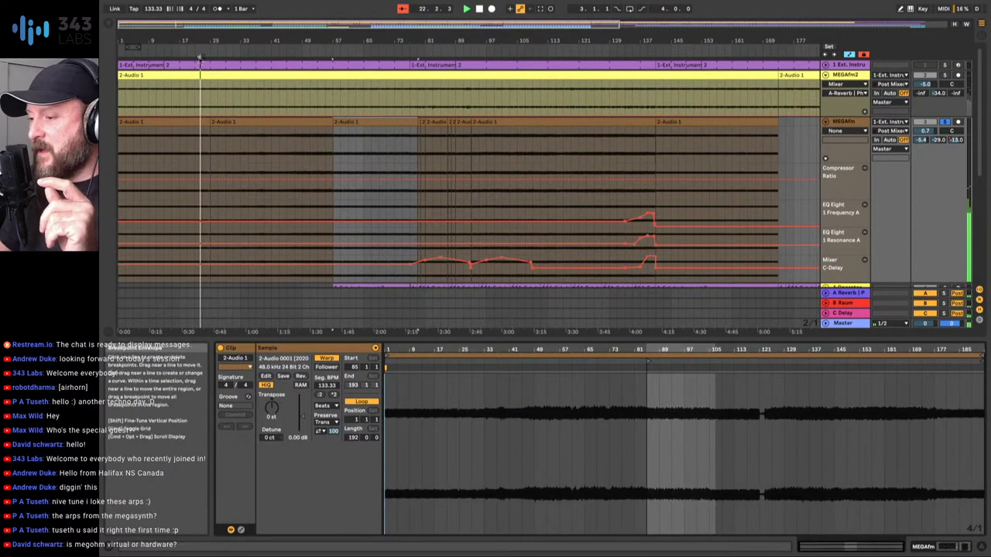
- Unsolo the MEGAfm track and play the Kick1 and closedhat transition into bar 25
drag(310, 39, 335, 40)
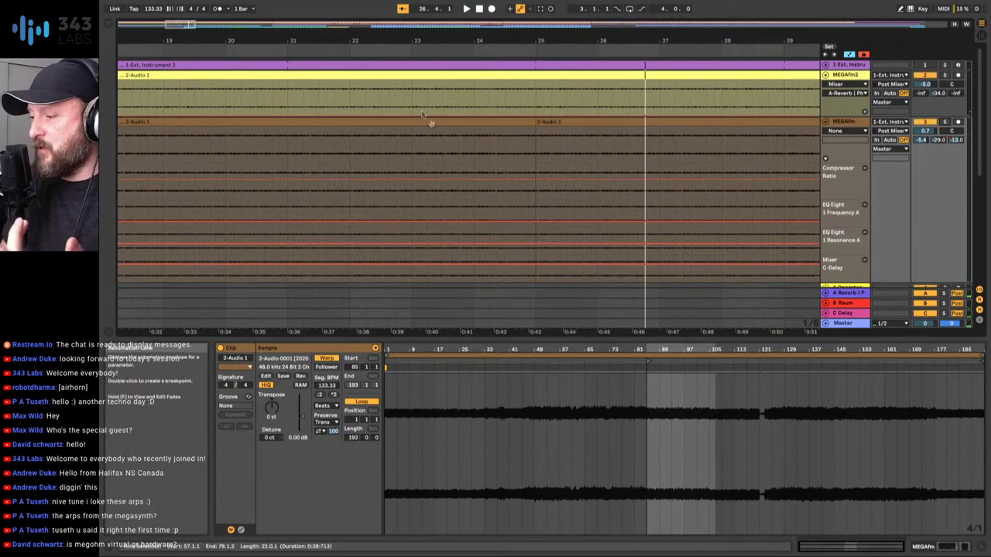
scroll(418, 116, down, 2)
click(309, 49)
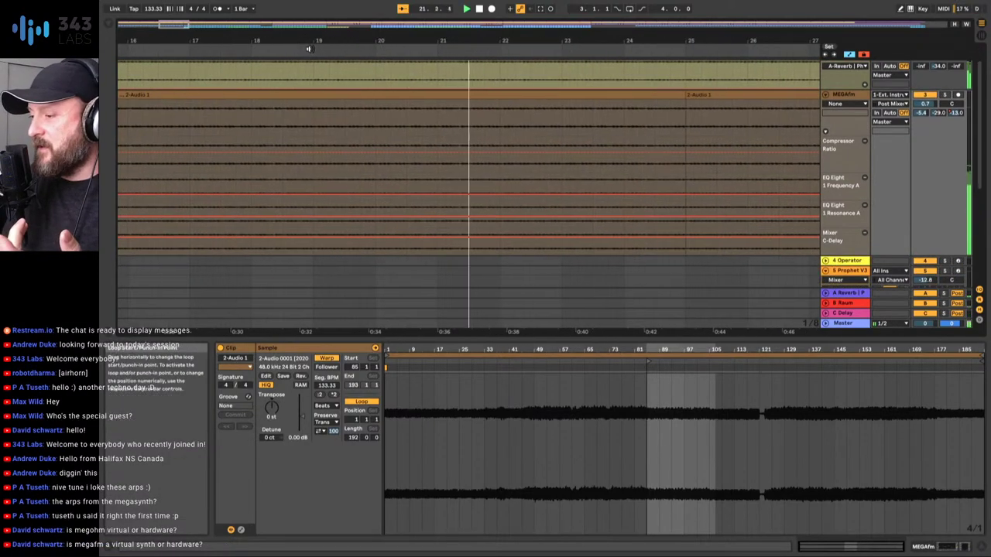
scroll(671, 136, down, 5)
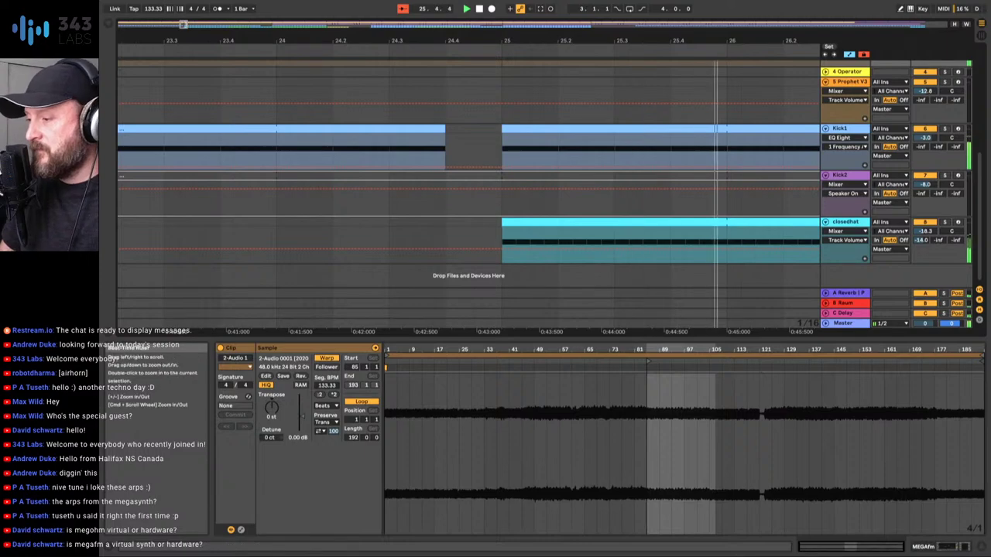
drag(552, 59, 531, 36)
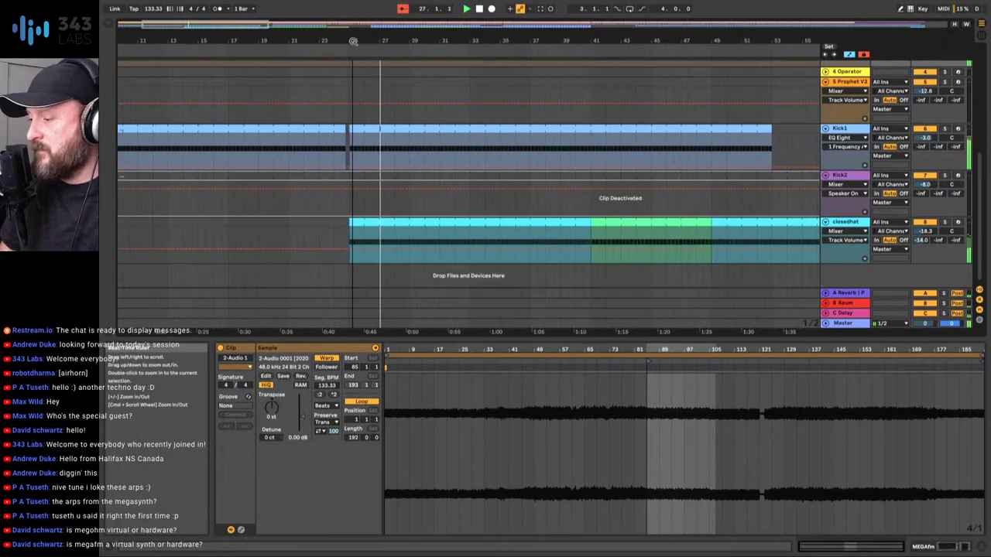
- Mute the MEGAfm2 track and review the MEGAfm clips from bar 1 to about bar 137
scroll(422, 130, up, 5)
scroll(421, 132, up, 6)
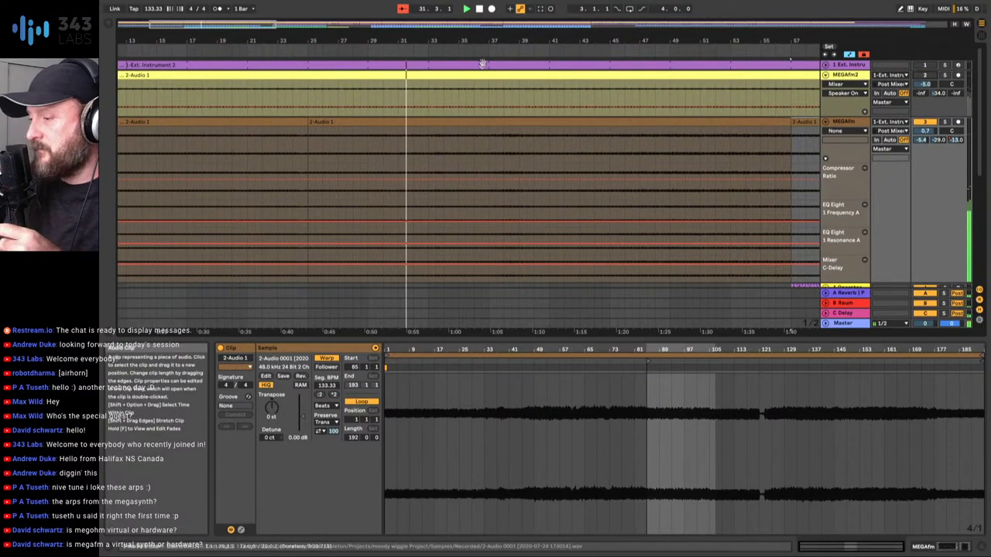
drag(255, 40, 394, 122)
scroll(393, 122, down, 1)
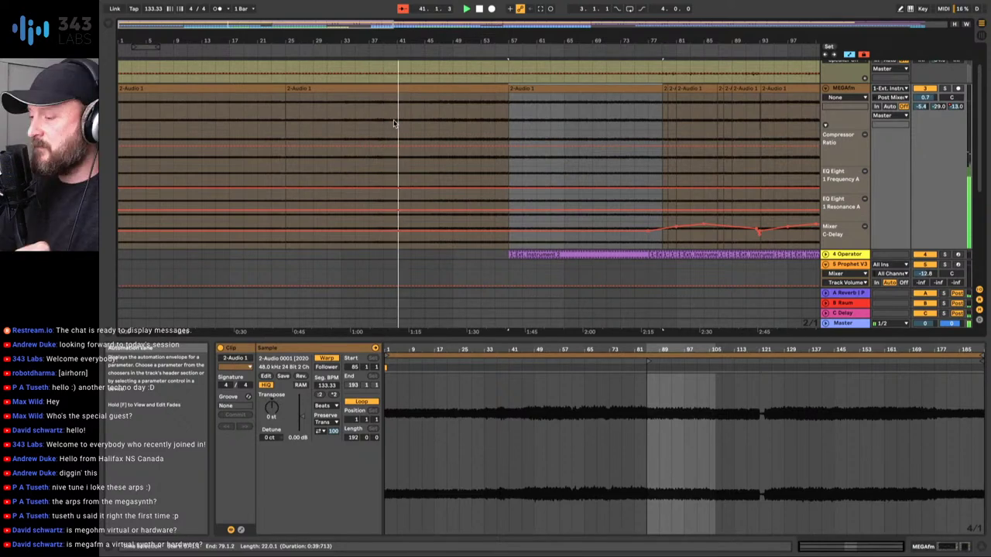
scroll(393, 122, up, 1)
scroll(393, 123, right, 3)
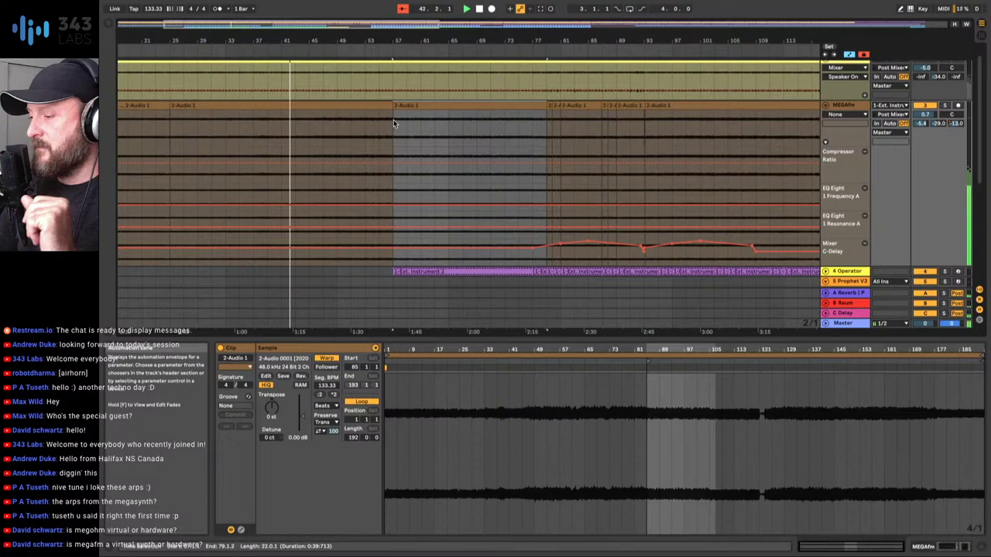
scroll(394, 120, down, 1)
scroll(394, 119, right, 1)
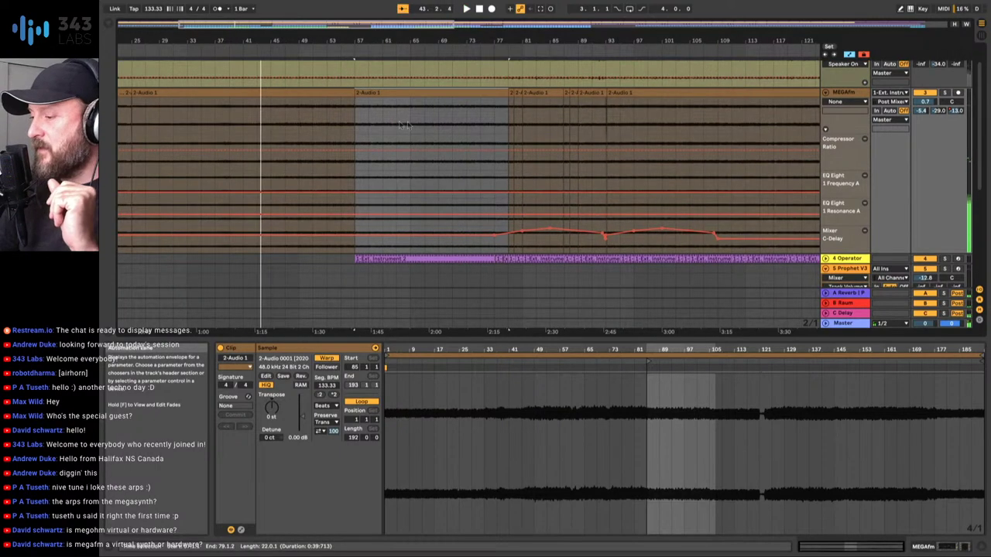
scroll(571, 178, right, 3)
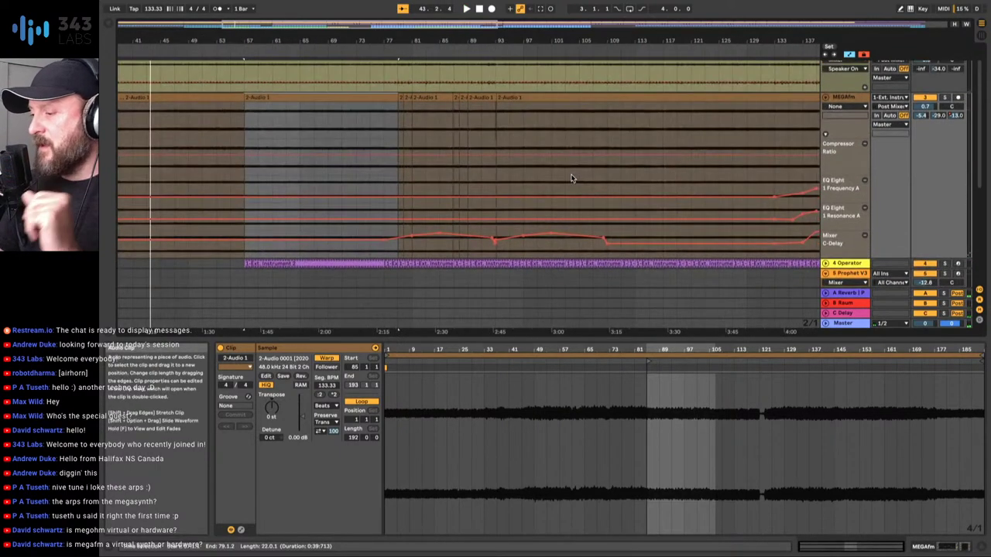
- Inspect the transpose and warp settings of the short MEGAfm clips between bars 79 and 93
scroll(453, 144, up, 5)
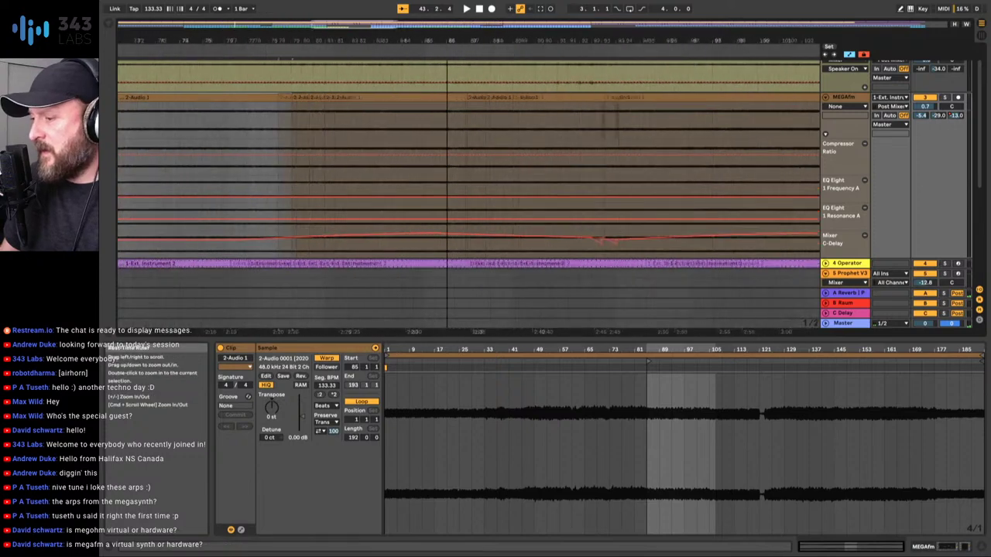
click(281, 96)
click(305, 98)
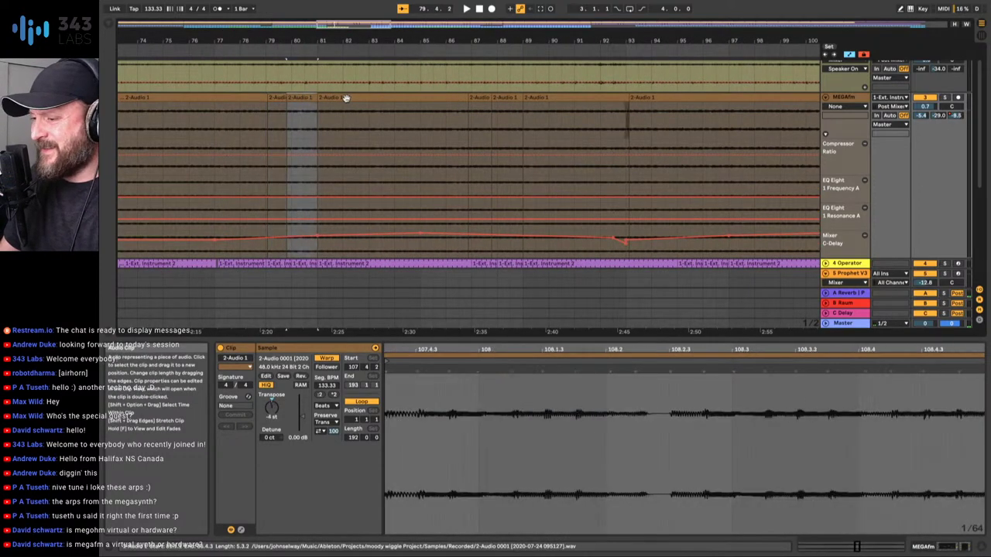
click(340, 98)
click(481, 96)
click(509, 98)
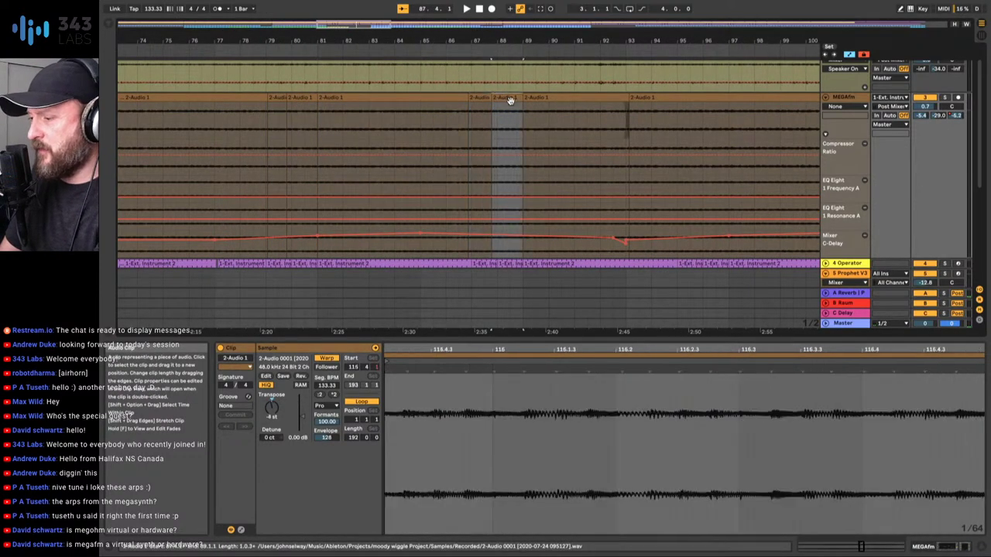
click(563, 98)
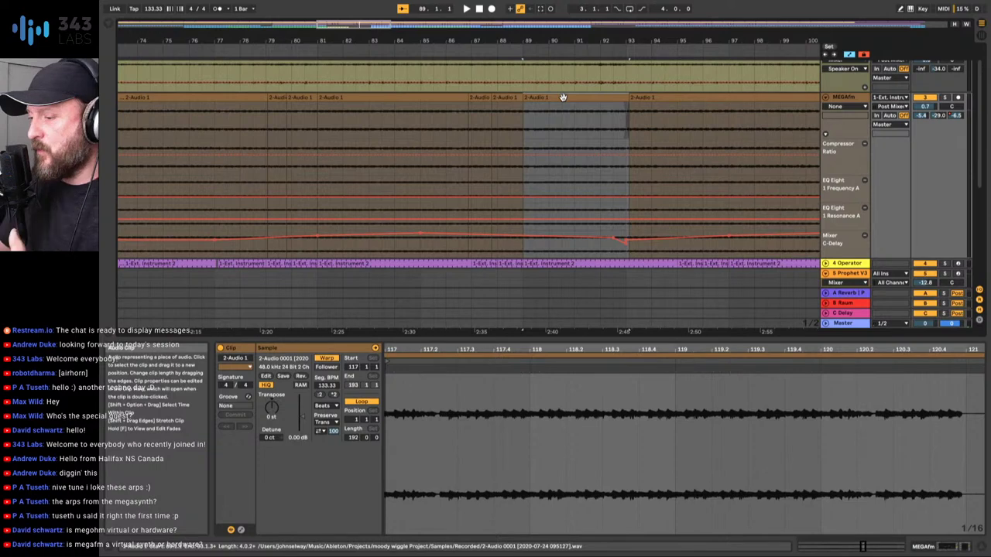
- Solo the MEGAfm track and play its short edited clips from about bar 77
scroll(496, 152, down, 1)
scroll(496, 152, left, 1)
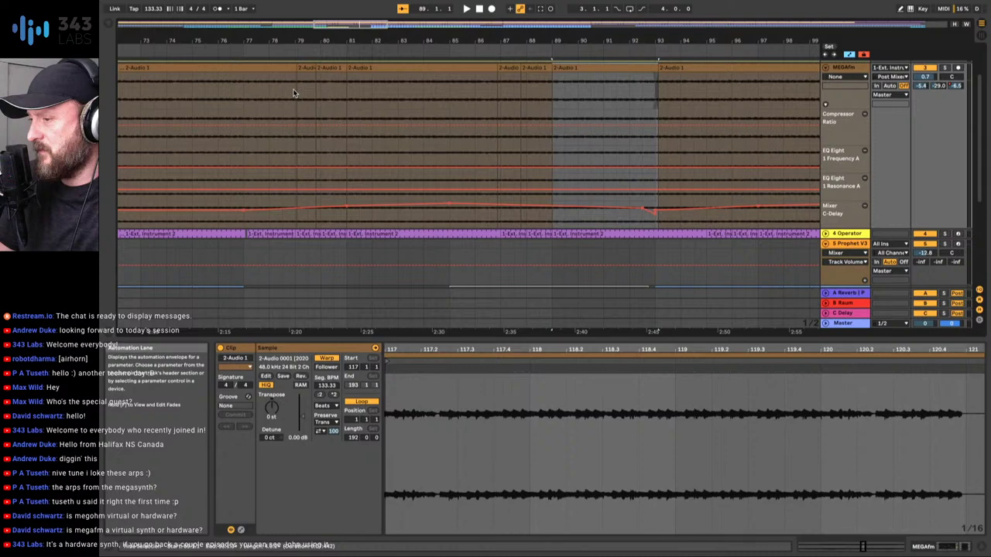
click(259, 52)
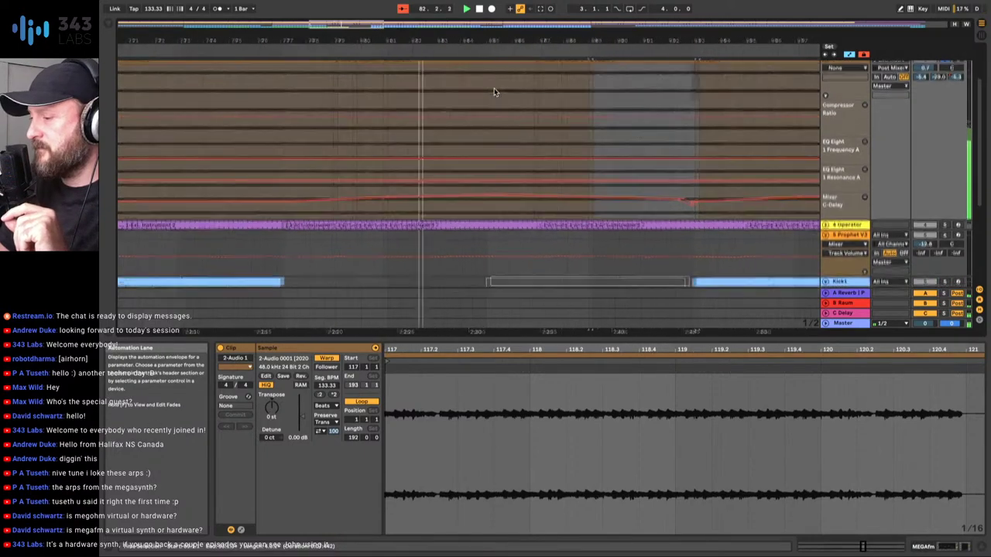
scroll(494, 92, up, 1)
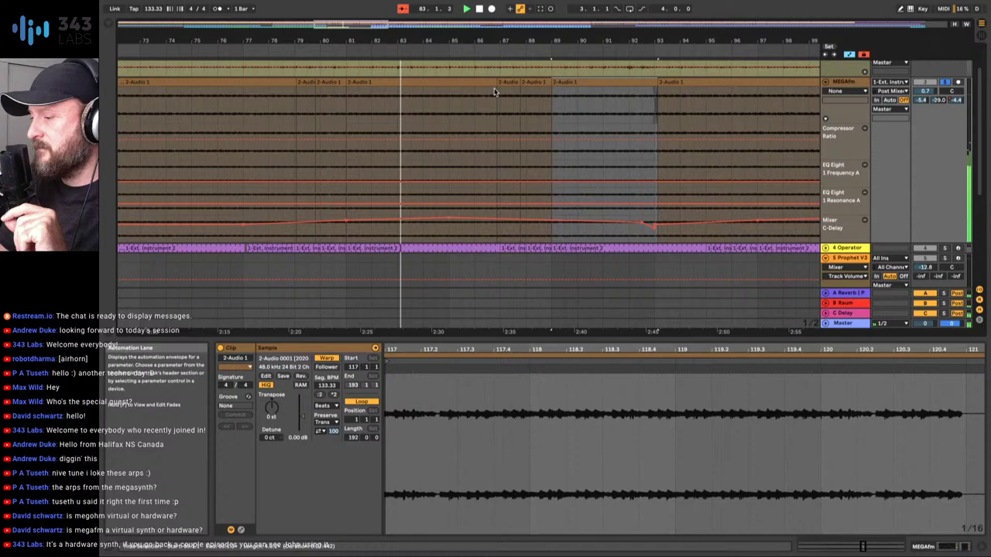
scroll(494, 92, up, 1)
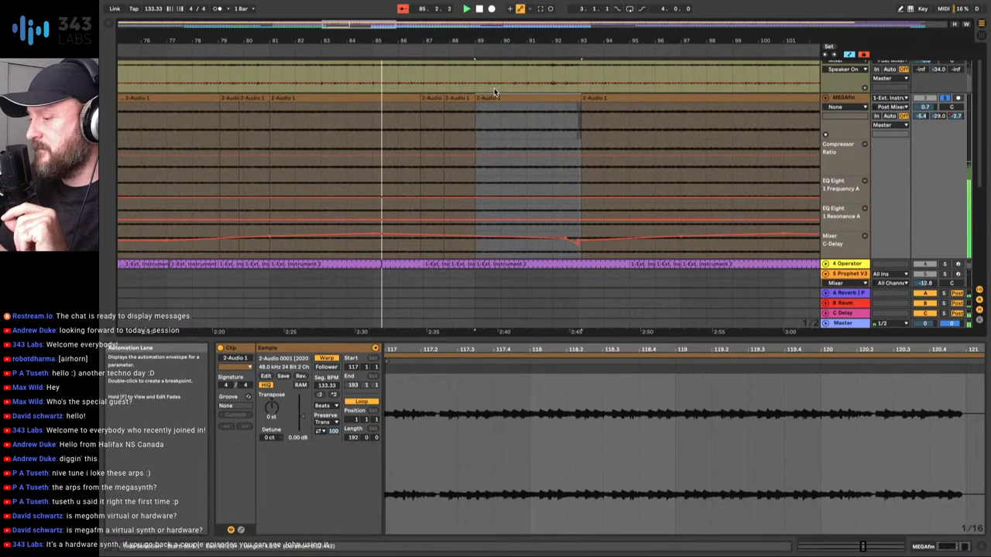
scroll(494, 92, up, 1)
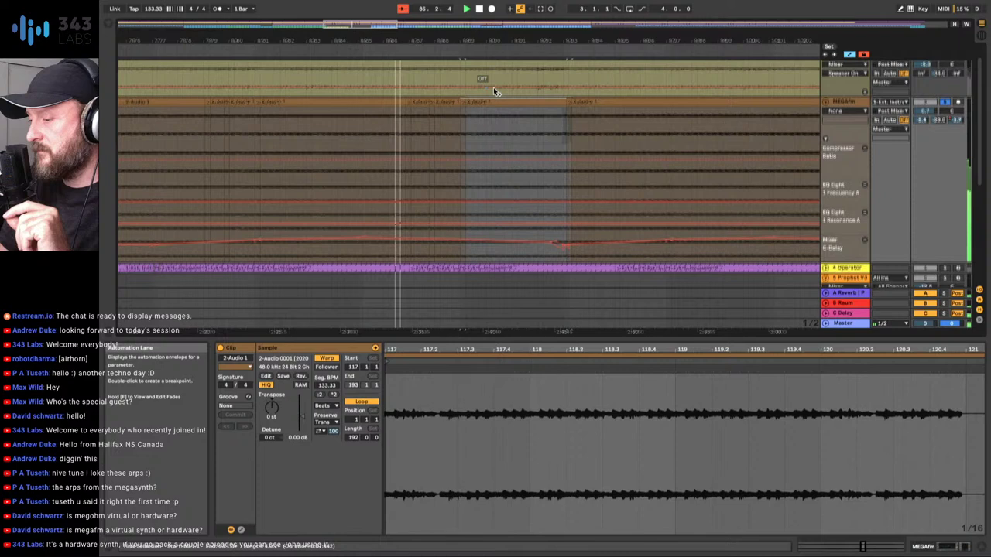
scroll(494, 87, up, 1)
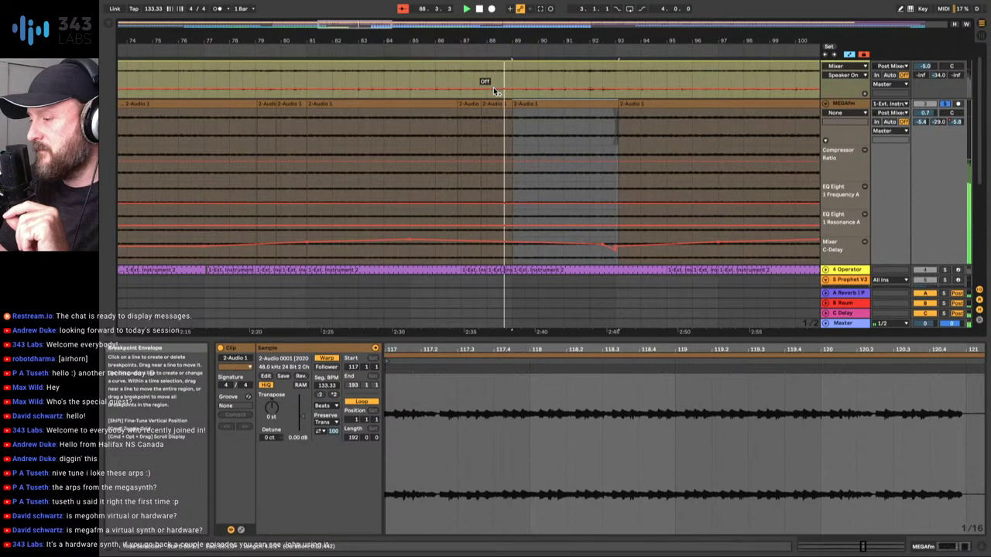
- Play the soloed MEGAfm clips through bar 93 and examine the fade at the cut there
scroll(493, 87, down, 1)
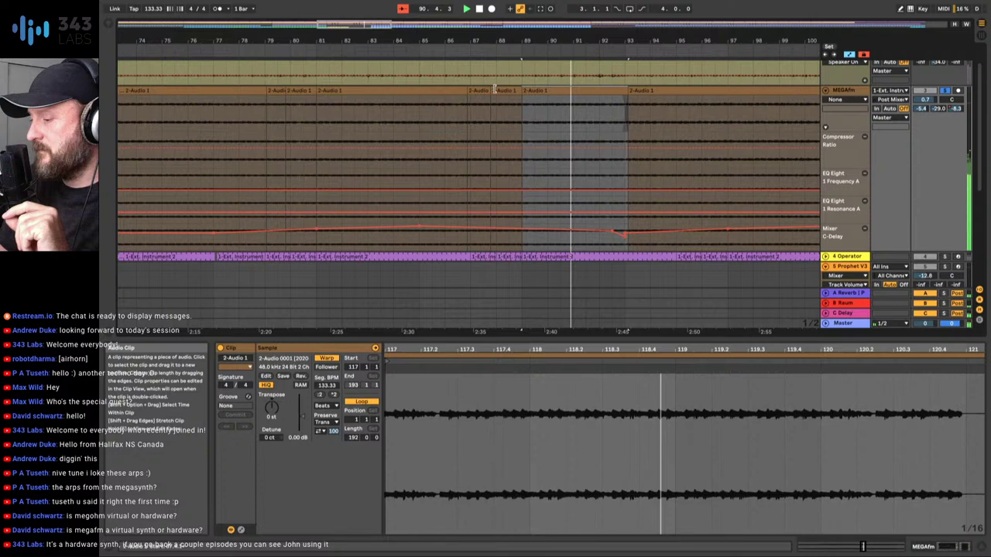
scroll(495, 90, up, 1)
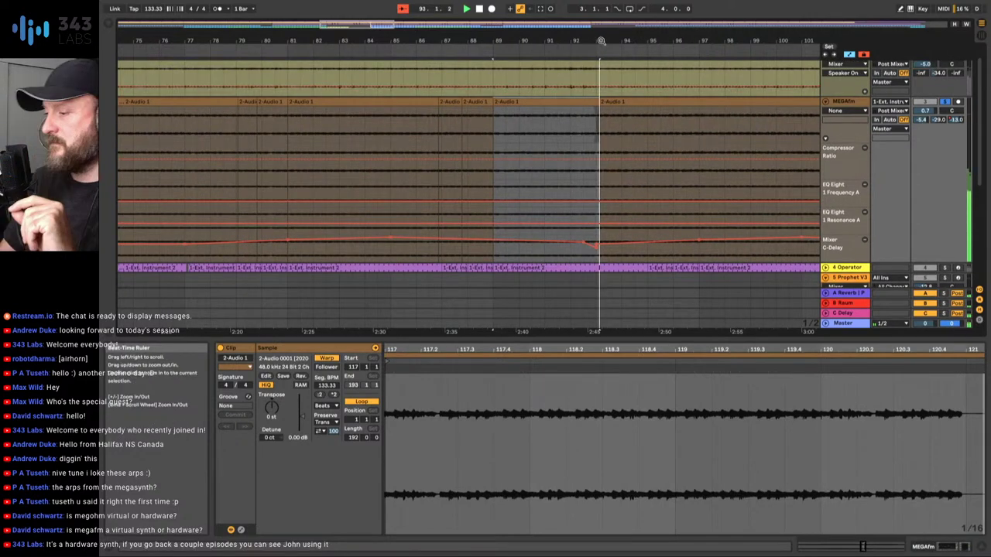
drag(601, 41, 601, 93)
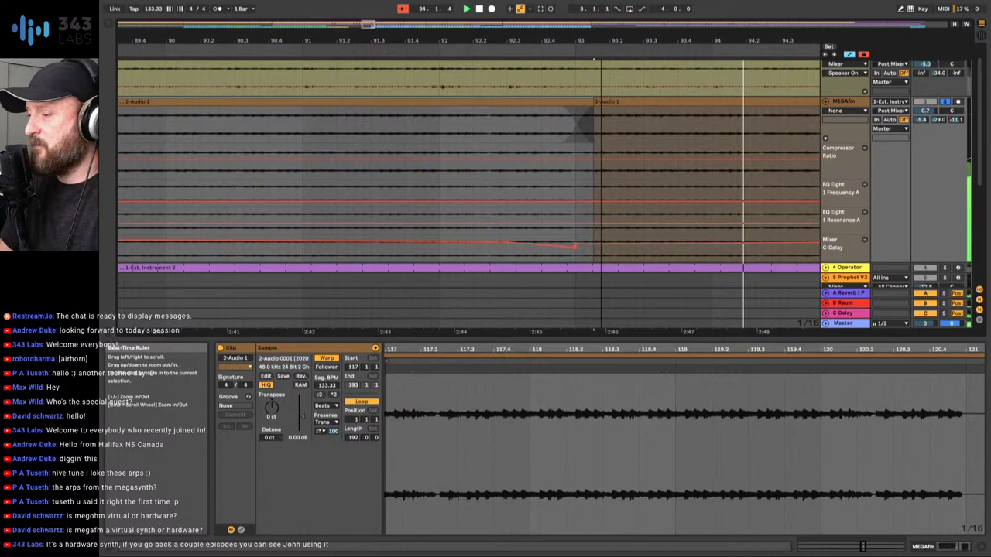
scroll(575, 126, up, 2)
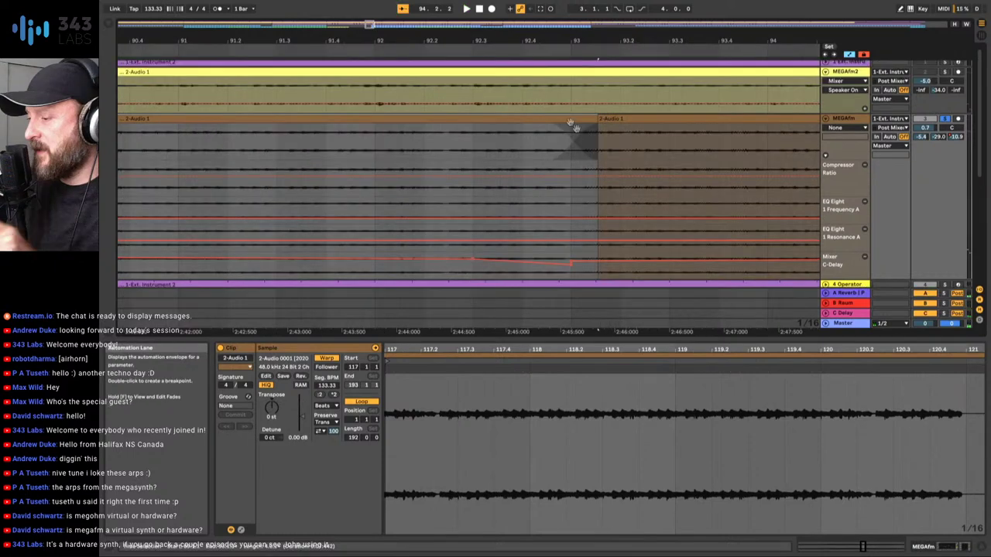
click(581, 119)
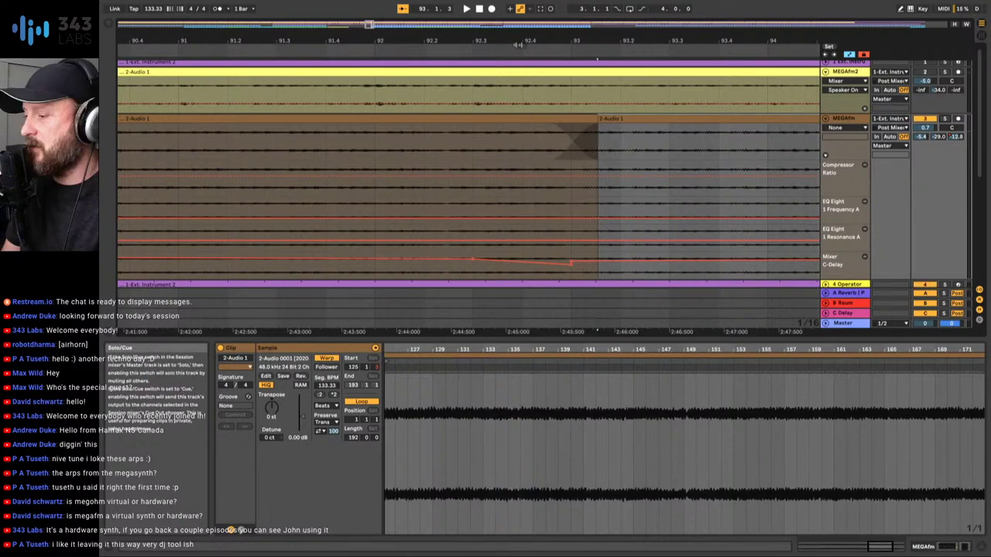
- Play the soloed MEGAfm track's EQ Eight and C-Delay automation rise into bar 141, and unsolo the track
drag(597, 59, 503, 106)
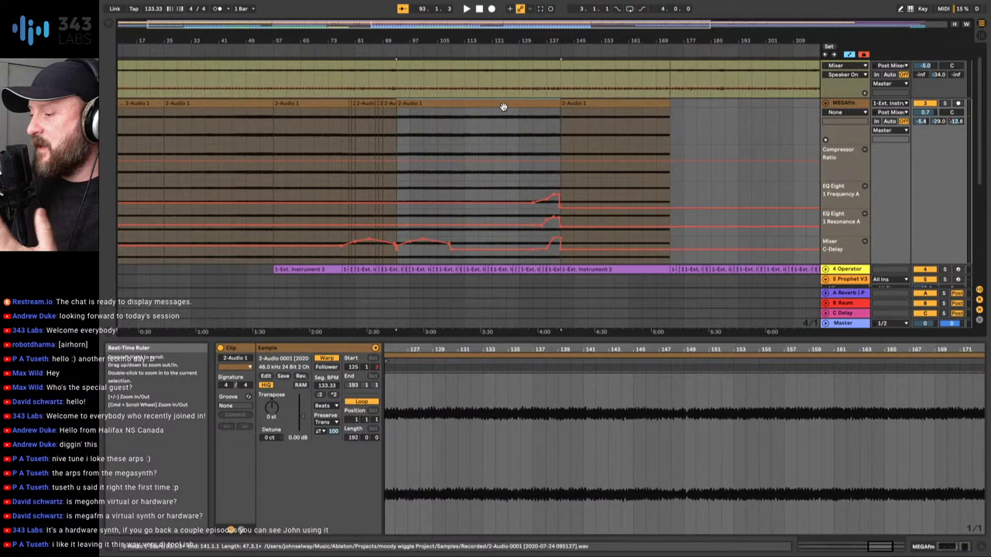
click(539, 45)
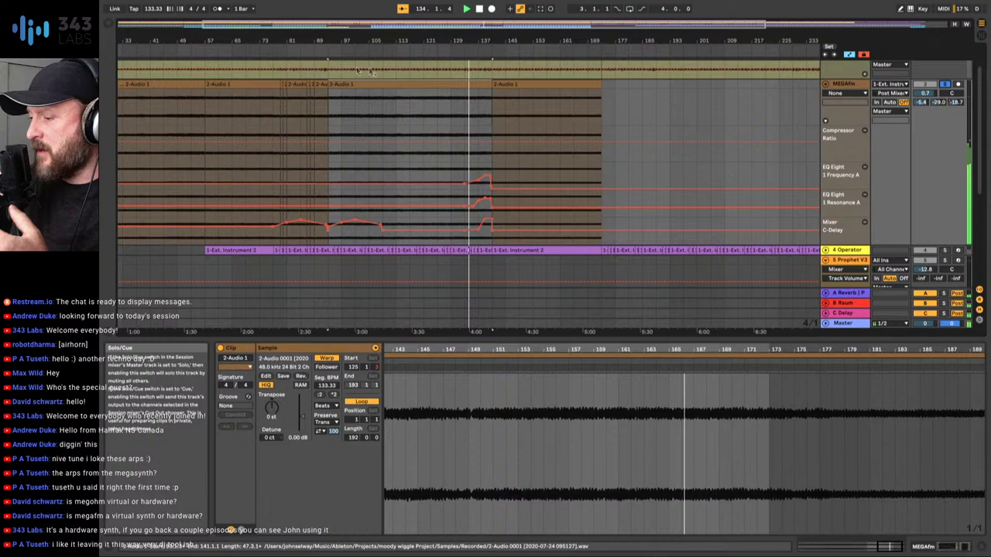
drag(464, 43, 470, 39)
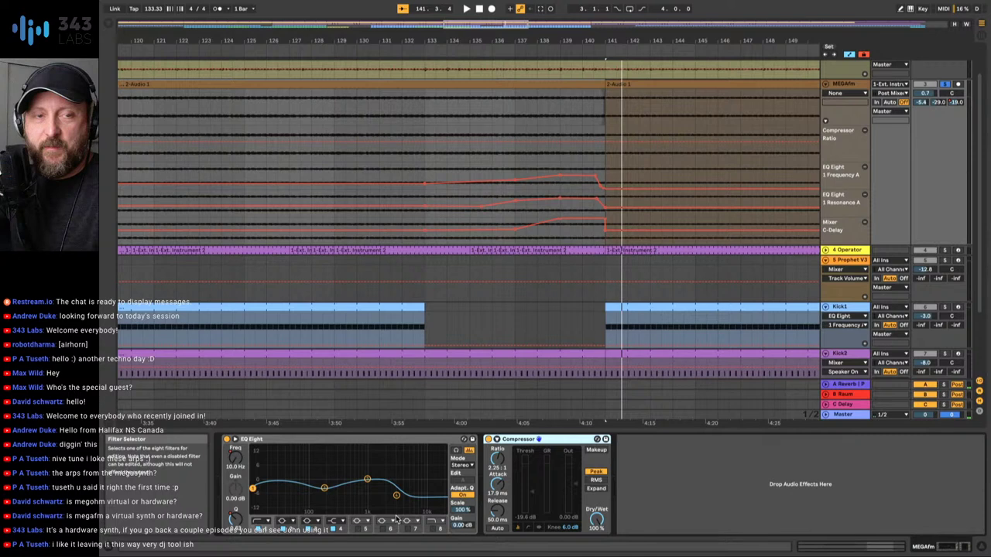
click(945, 84)
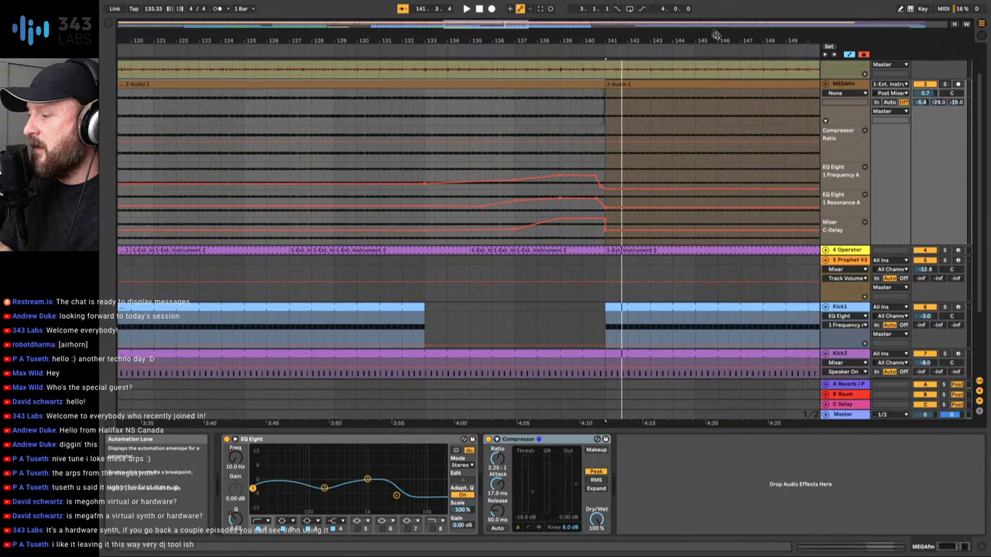
- Solo the MEGAfm2 and MEGAfm tracks together and play them from bar 1
key(w)
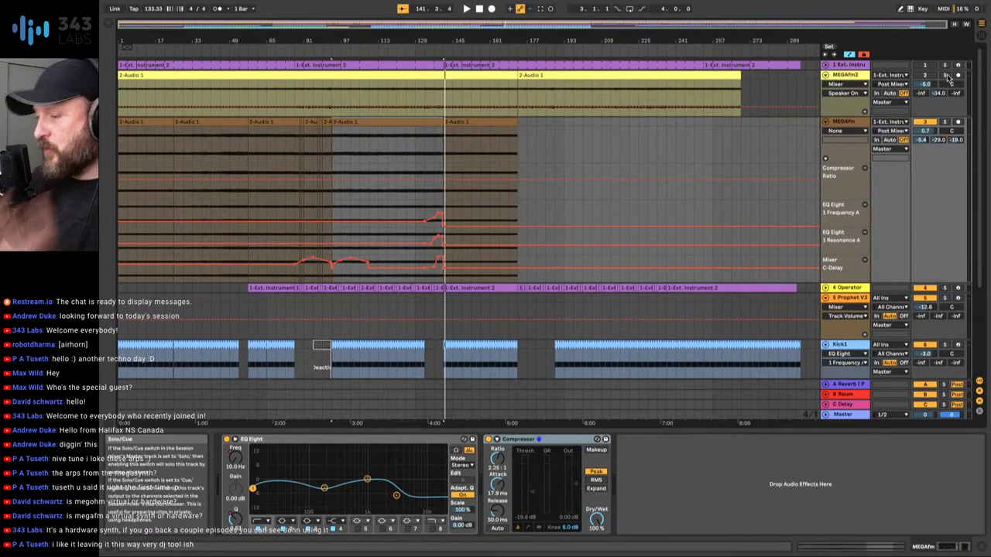
click(850, 63)
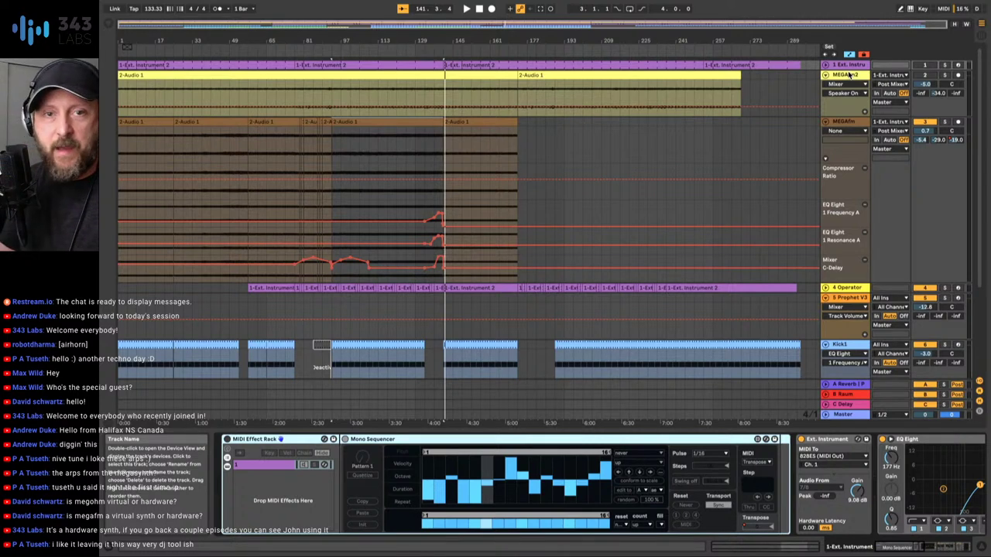
click(944, 74)
click(944, 122)
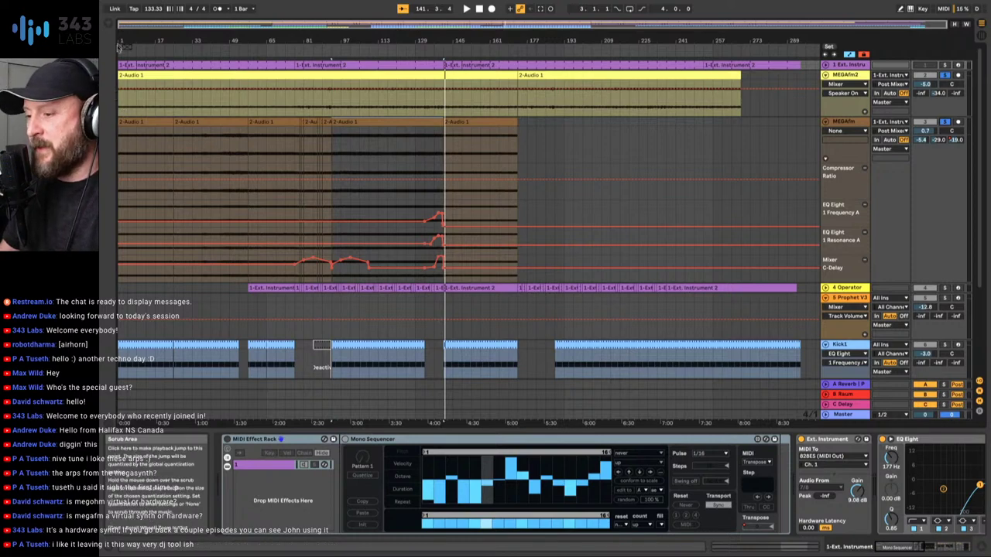
drag(464, 40, 465, 49)
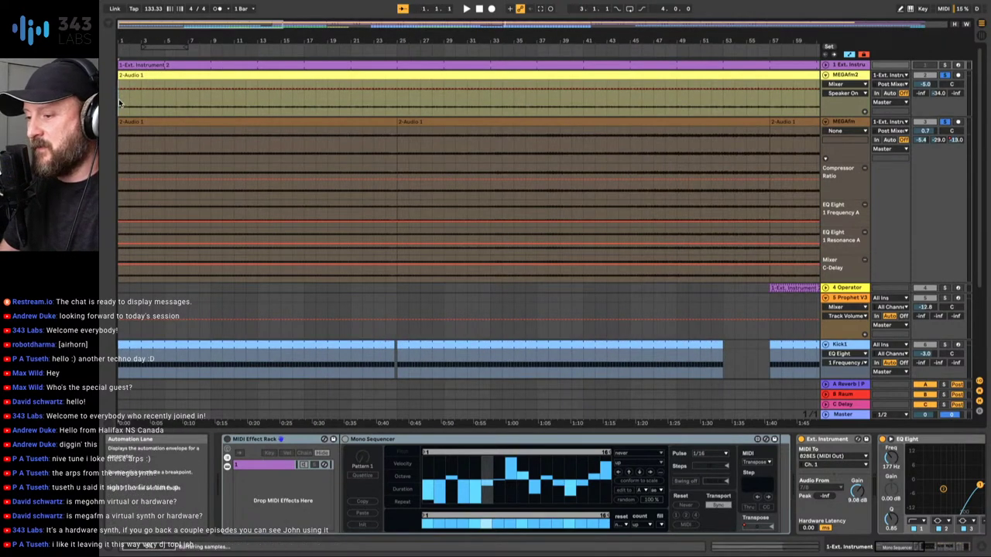
click(120, 103)
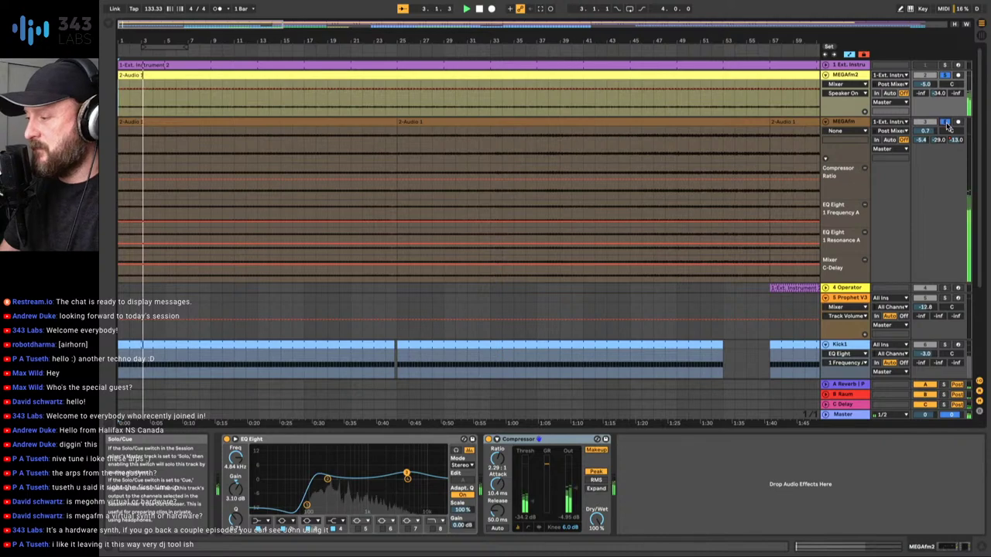
- Unsolo the MEGAfm2 and MEGAfm tracks and play the full mix to about bar 10
drag(239, 54, 239, 39)
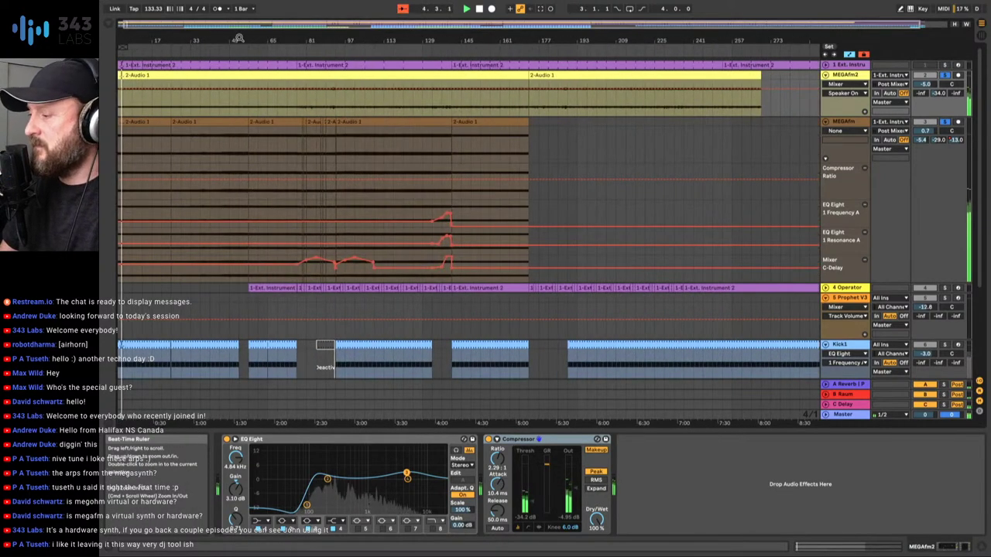
click(946, 122)
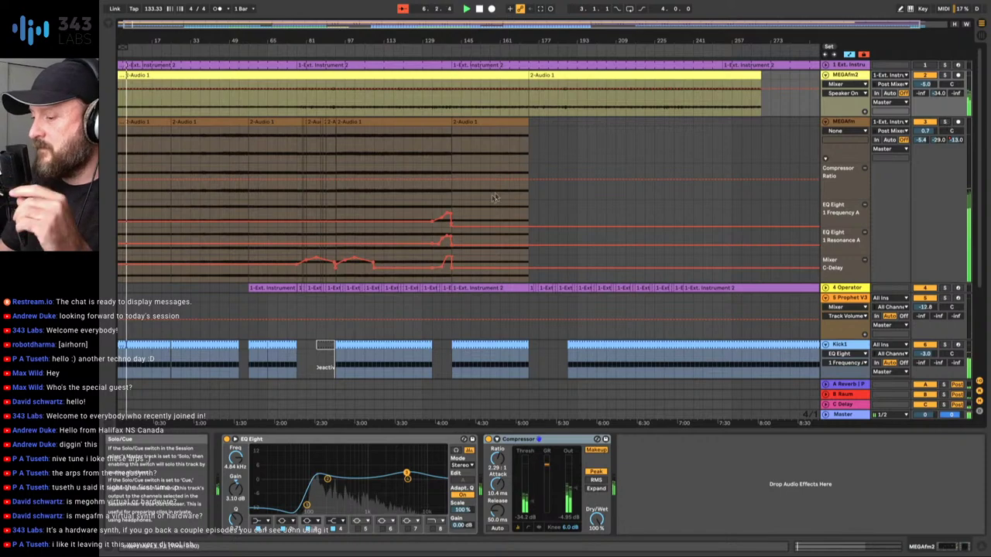
scroll(492, 195, down, 3)
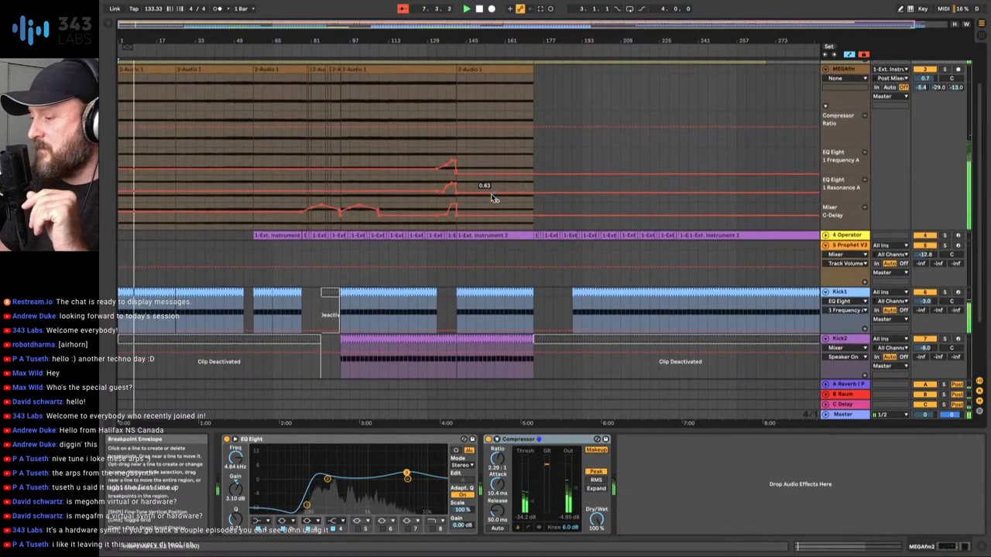
scroll(492, 195, up, 1)
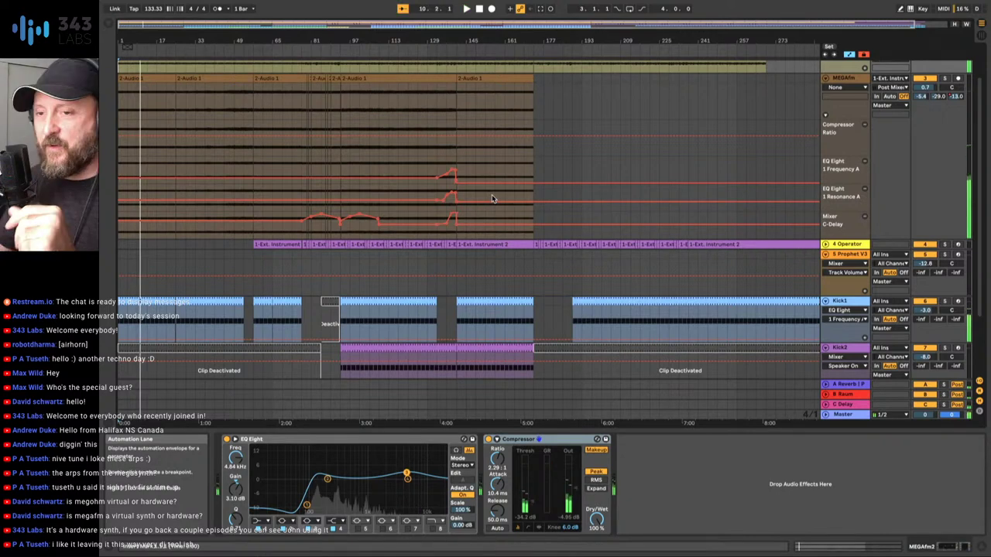
right_click(491, 197)
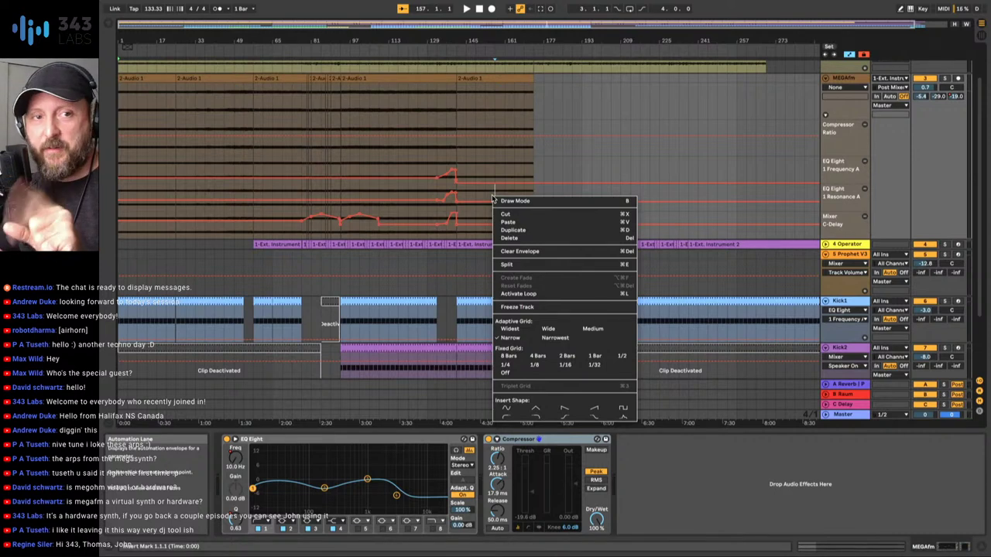
click(604, 103)
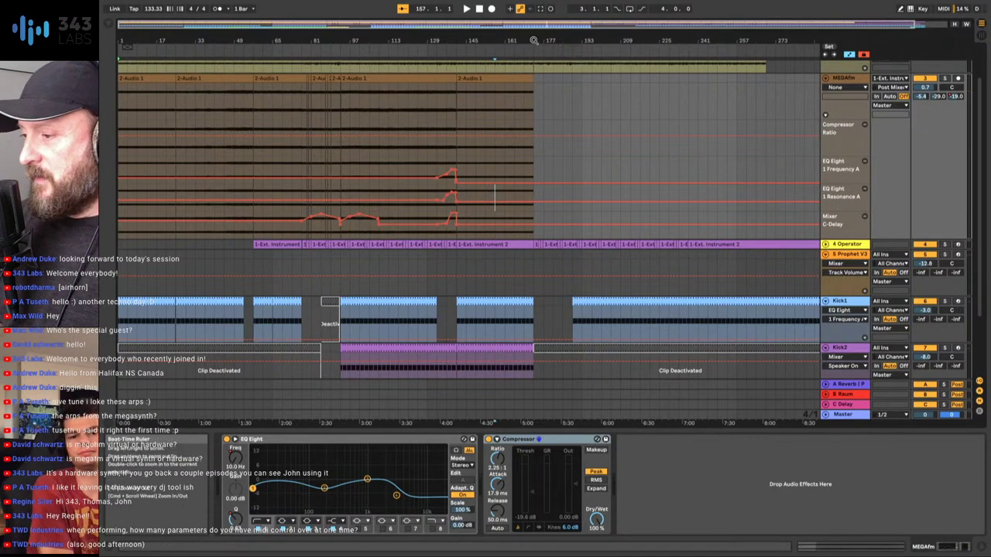
- Unfold the 4 Operator track in the arrangement and solo it
drag(573, 40, 573, 36)
scroll(508, 144, down, 3)
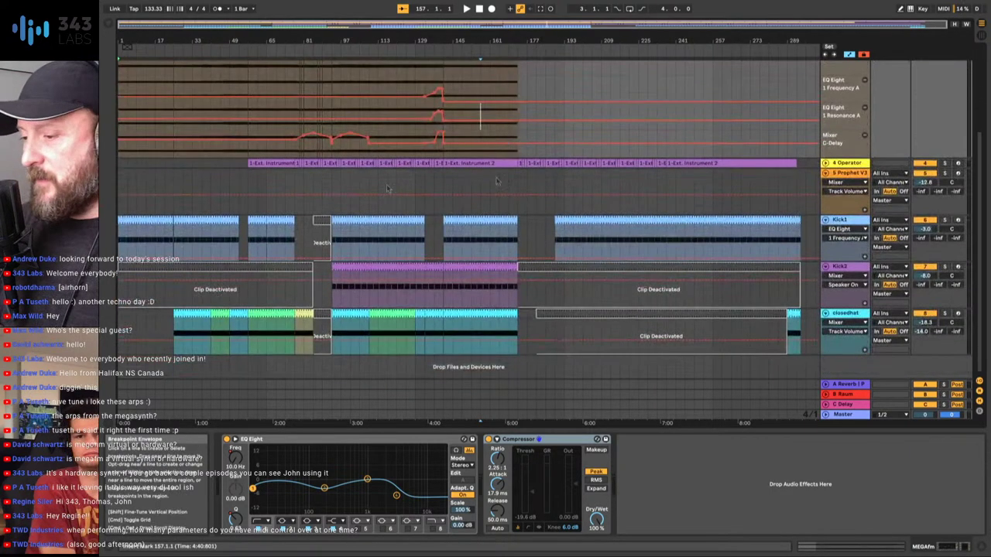
scroll(699, 213, up, 4)
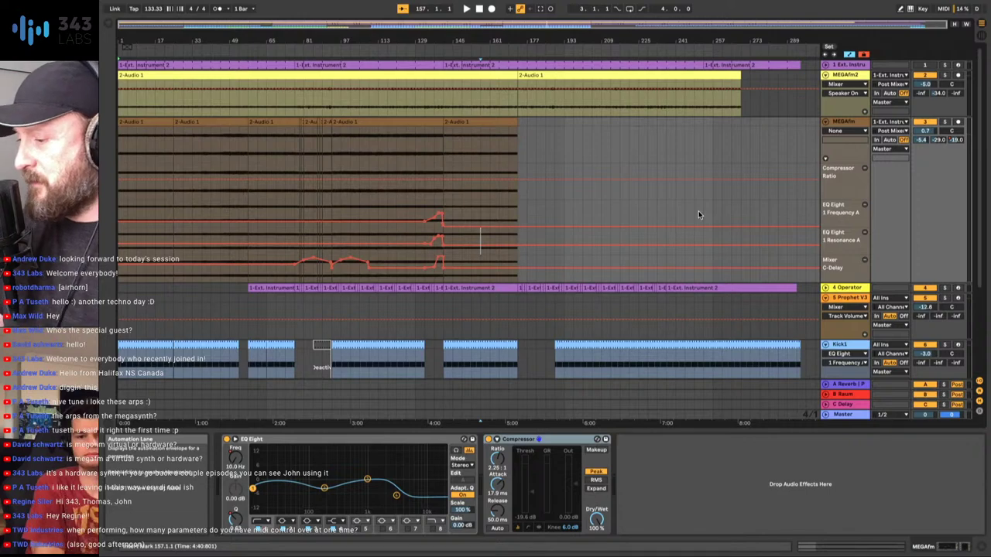
scroll(698, 213, down, 1)
scroll(698, 214, down, 1)
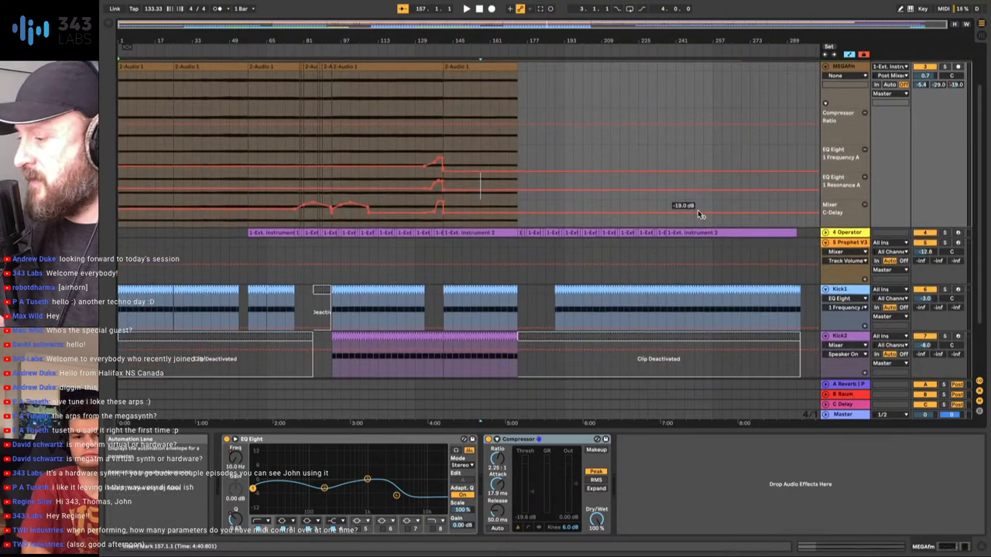
click(825, 233)
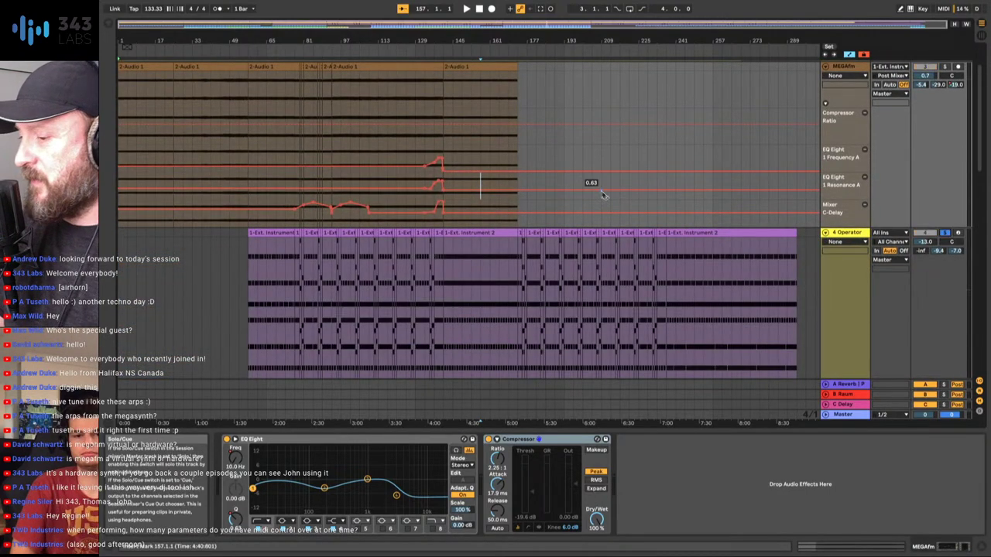
scroll(284, 190, down, 2)
scroll(211, 204, up, 3)
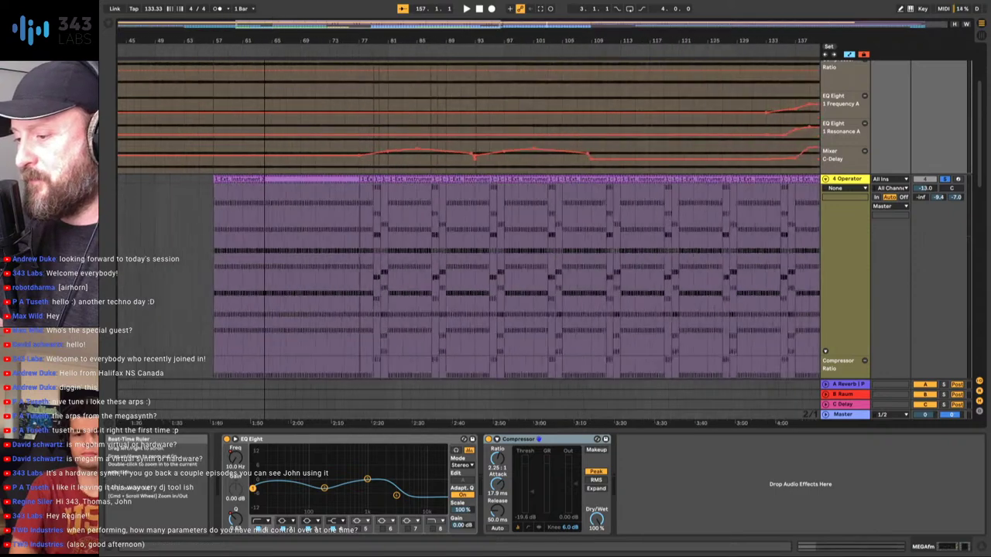
- Open the 4 Operator track's first MIDI clip at bar 57 and examine its short looped note pattern
click(207, 210)
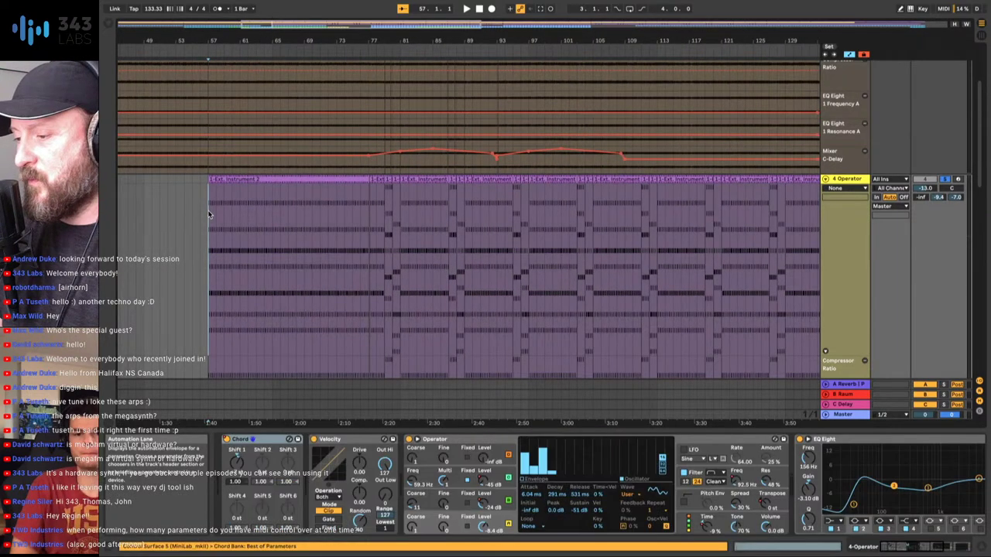
double_click(208, 210)
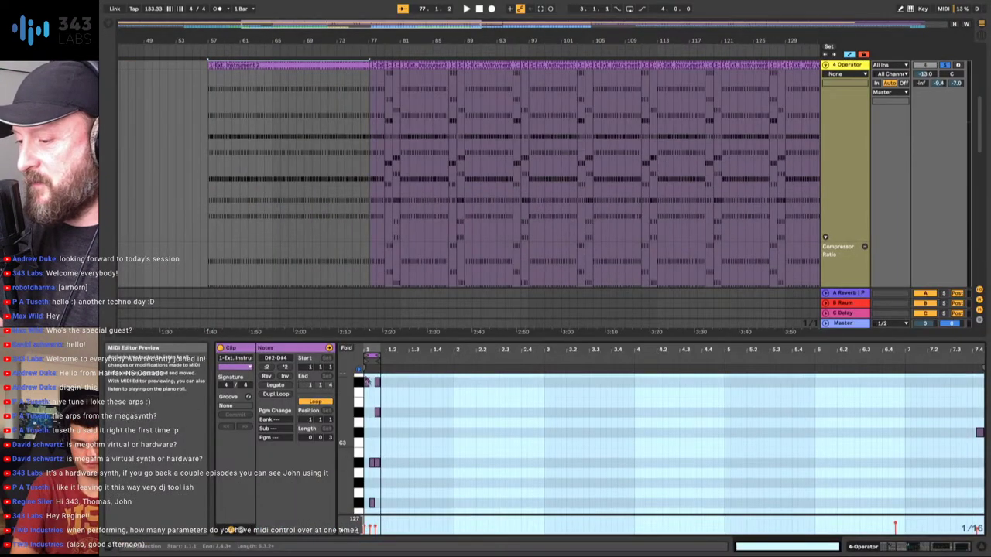
drag(368, 349, 420, 327)
scroll(421, 328, up, 3)
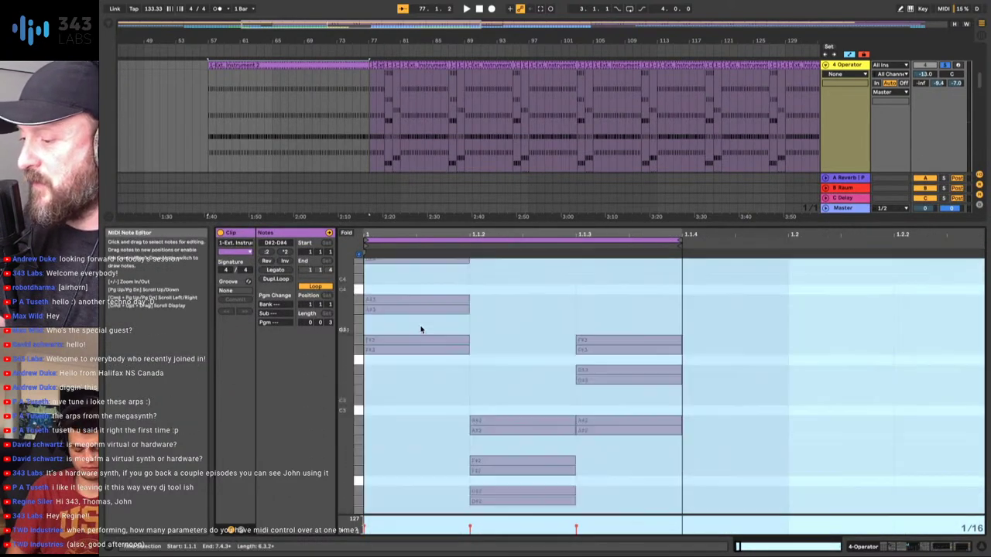
scroll(421, 329, down, 2)
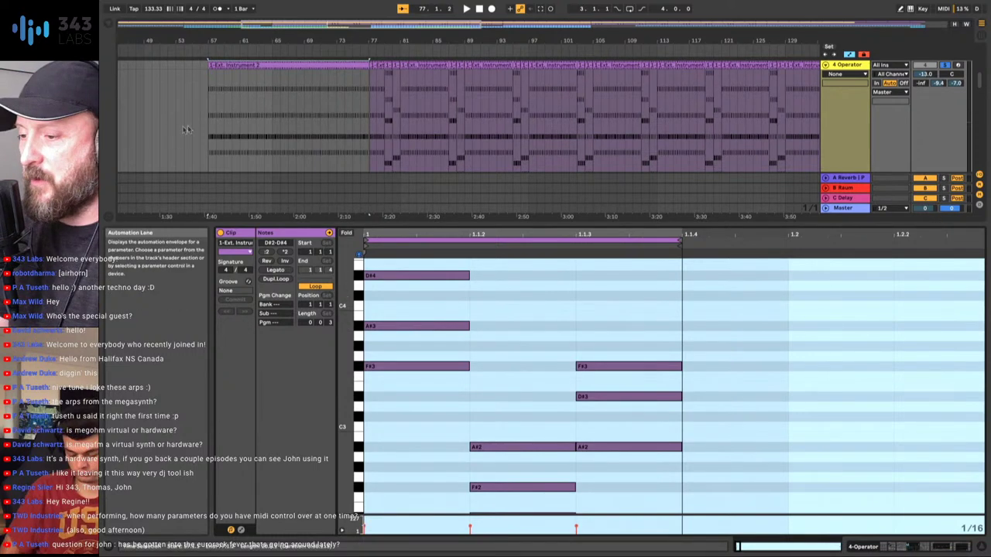
- Play the 4 Operator track from bar 57 and review its Chord, Velocity and Operator devices
click(208, 125)
key(space)
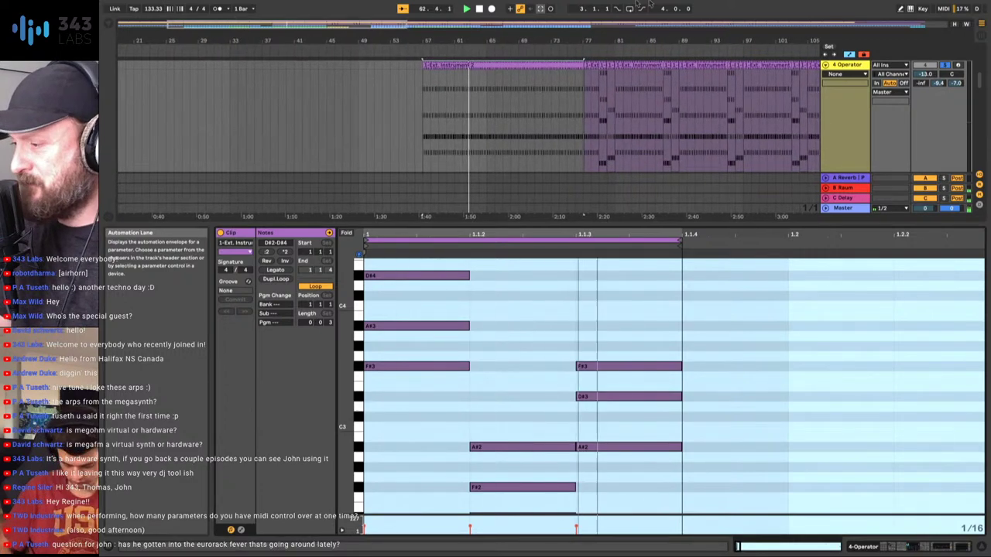
double_click(854, 69)
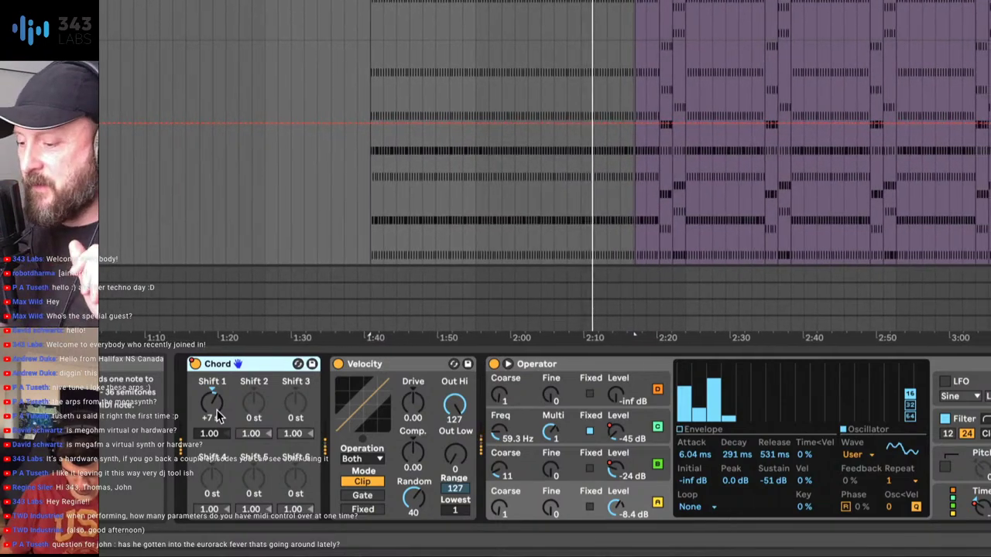
click(402, 364)
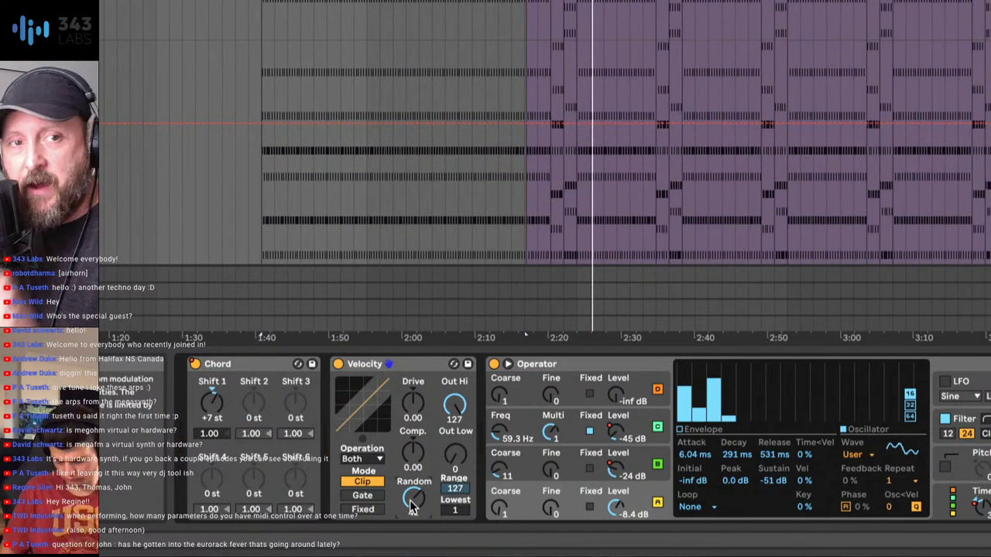
click(613, 362)
scroll(613, 364, left, 5)
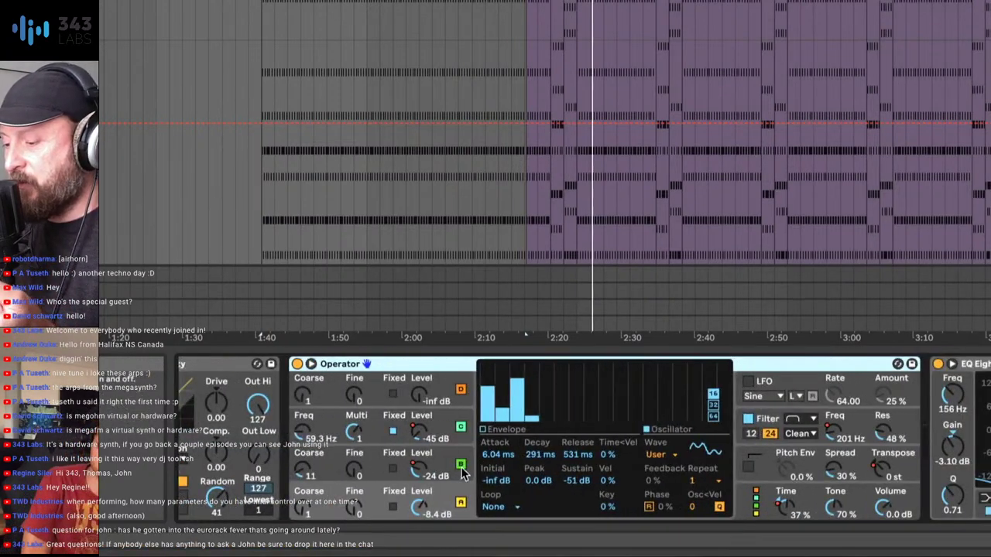
- Audition Operator's oscillators B and C by switching them off and on and varying C's level, and re-enable the overridden automation
click(453, 498)
click(452, 502)
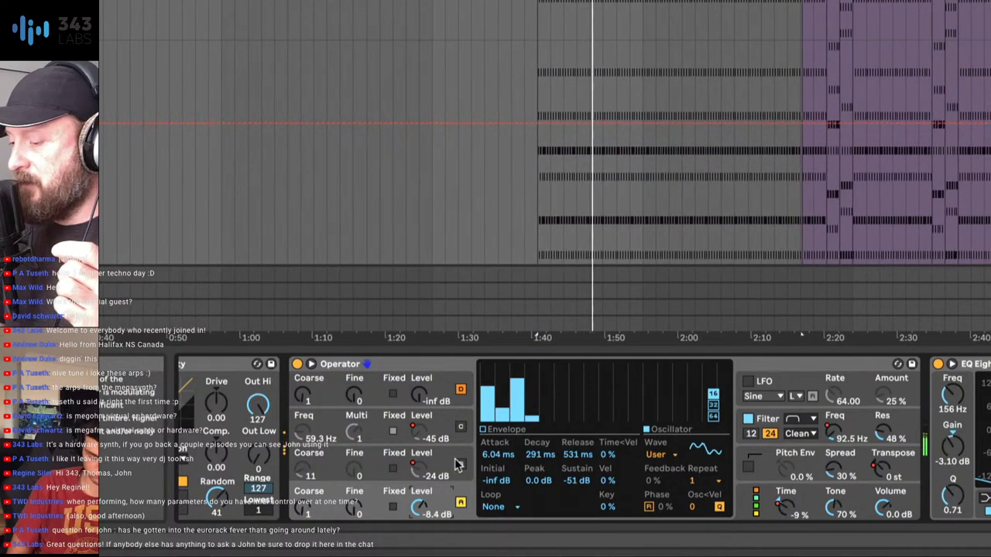
click(448, 465)
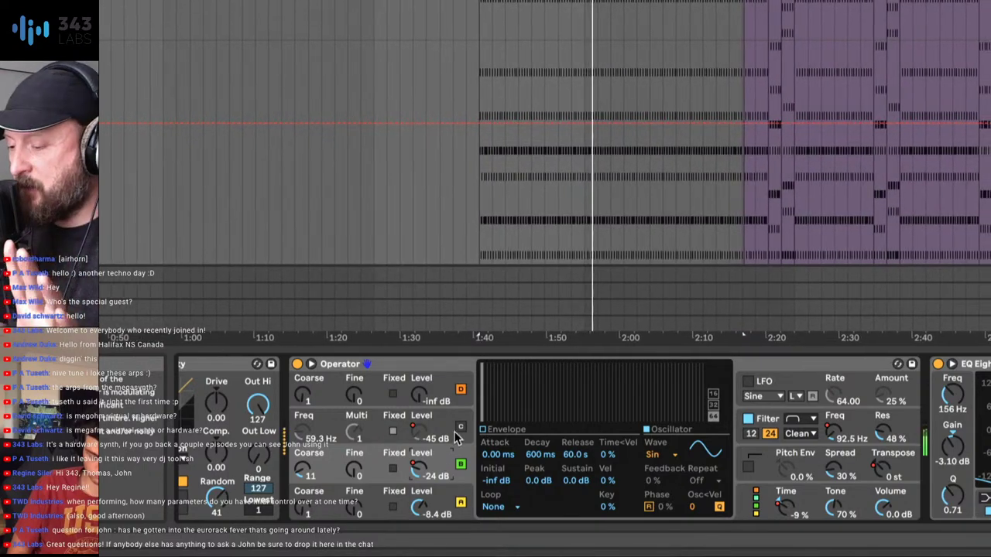
click(460, 429)
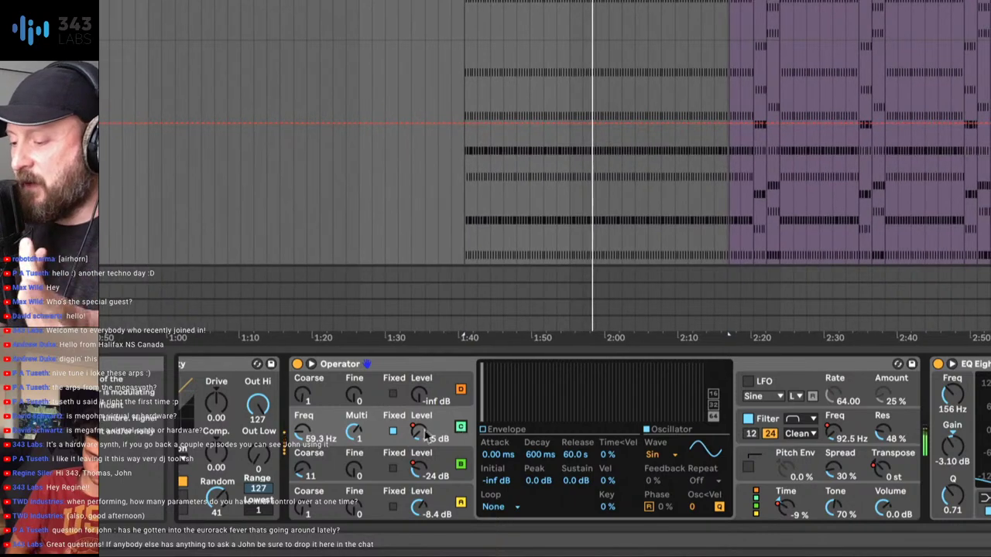
drag(419, 439, 419, 462)
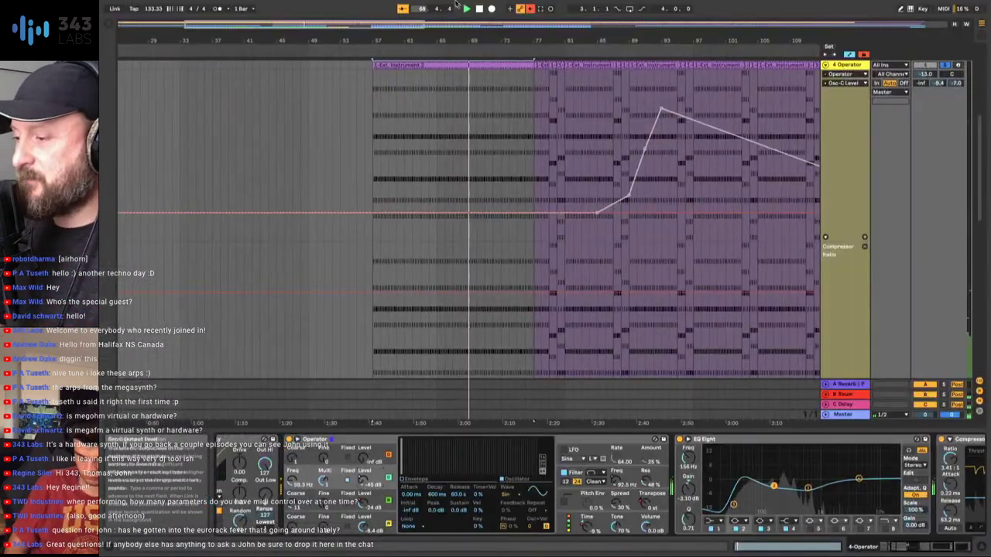
click(531, 9)
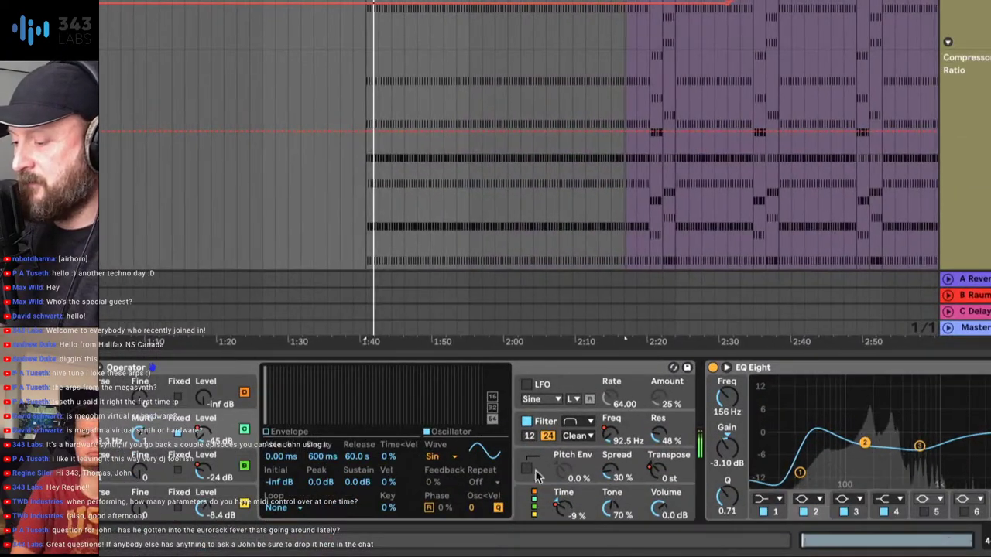
- Review Operator's filter settings, and unsolo the 4 Operator track to play the full mix from bar 81
click(556, 422)
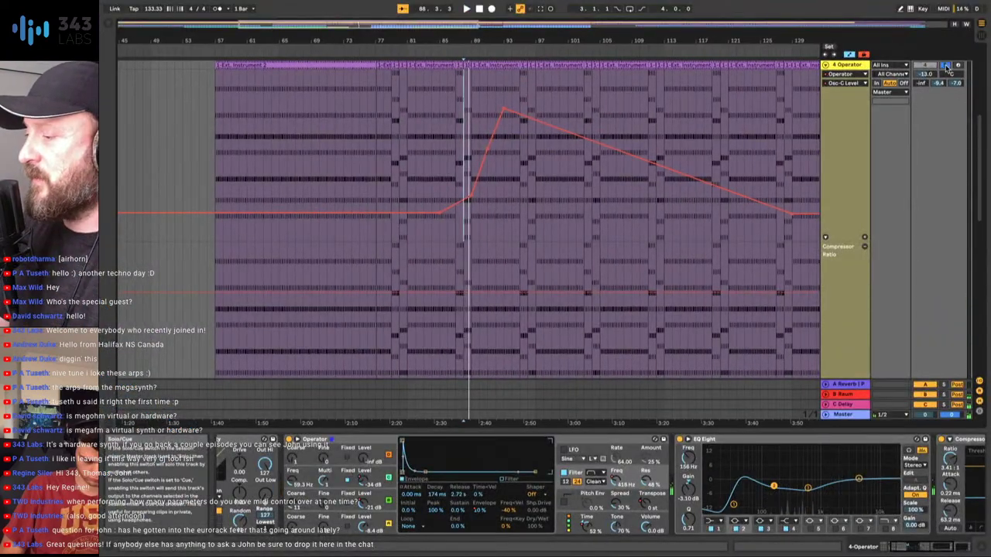
click(432, 151)
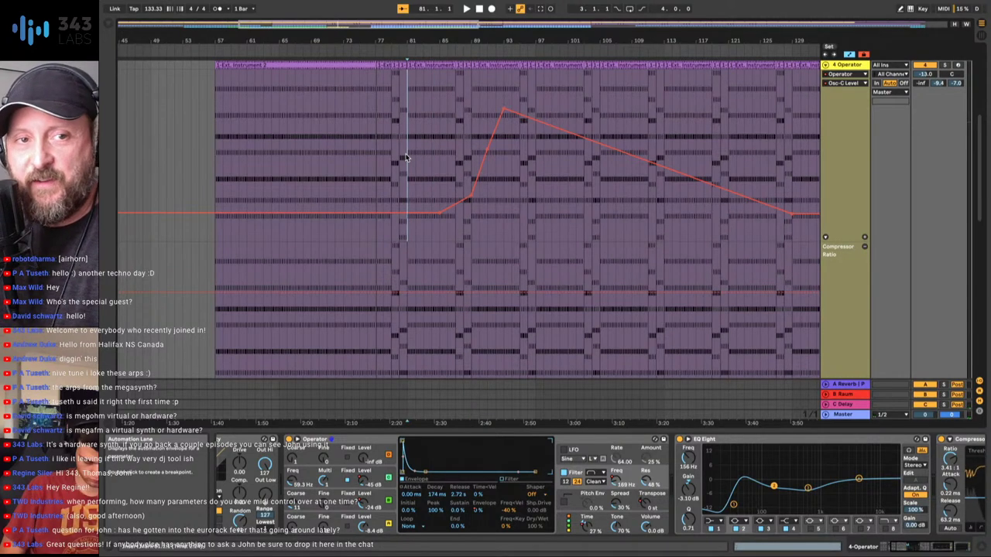
scroll(406, 158, left, 3)
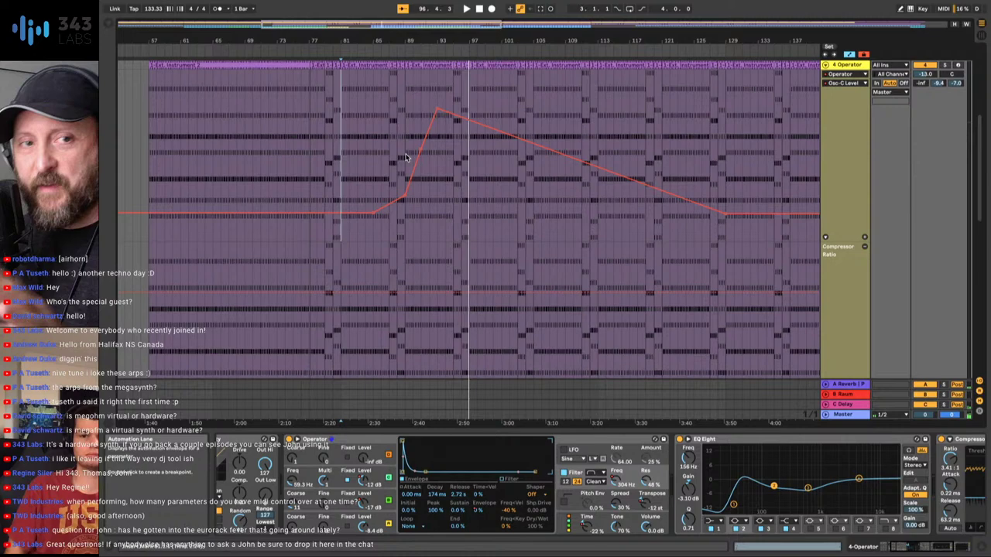
- Examine the 4 Operator track's Transpose automation around bar 93 and play that passage
key(h)
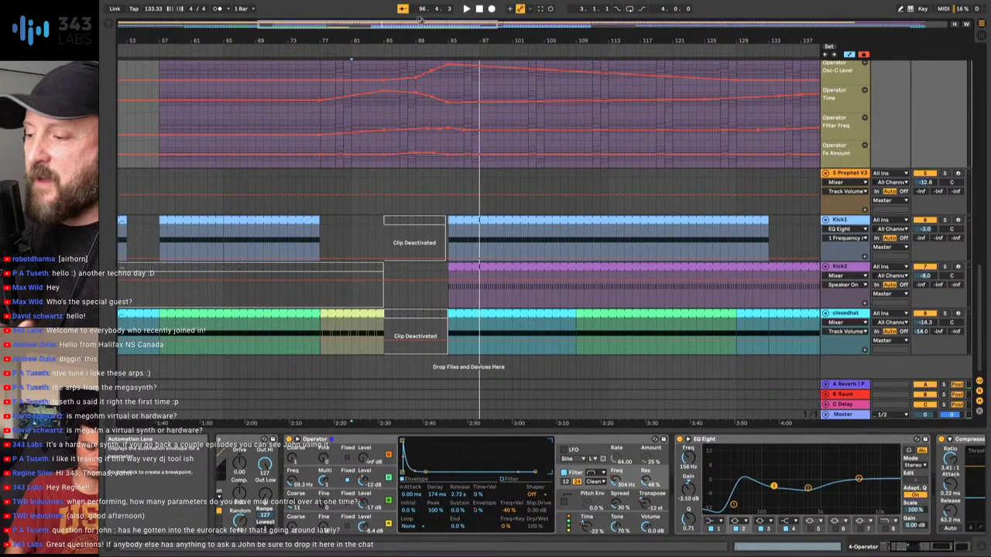
key(z)
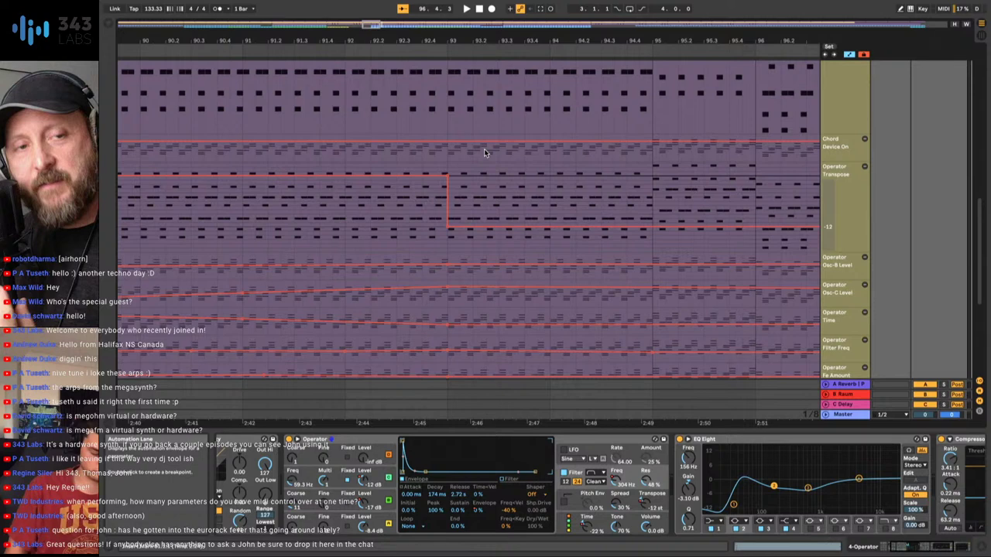
click(324, 51)
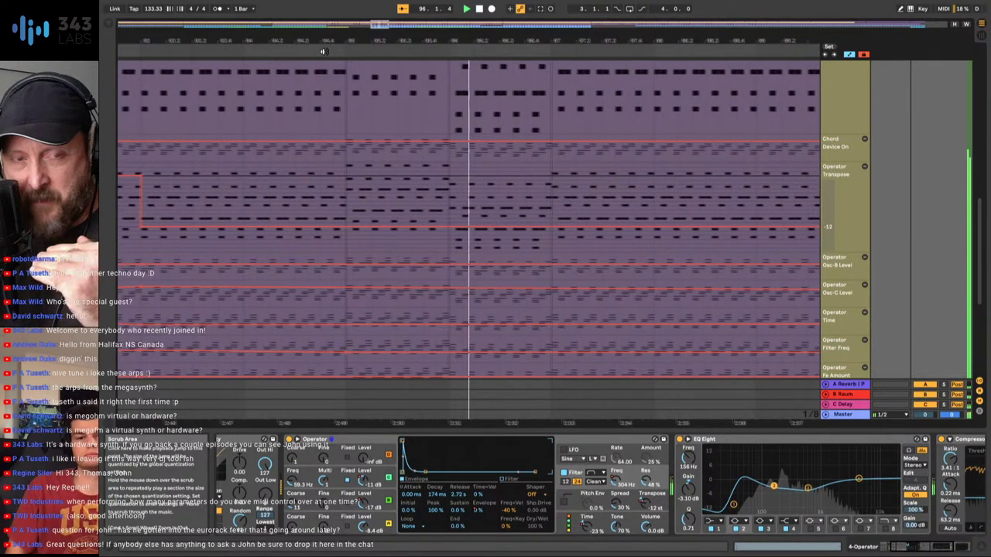
- Briefly audition the MEGAfm2 track soloed at bar 96, and split its clip there, deactivating the part up to bar 173
scroll(438, 101, up, 5)
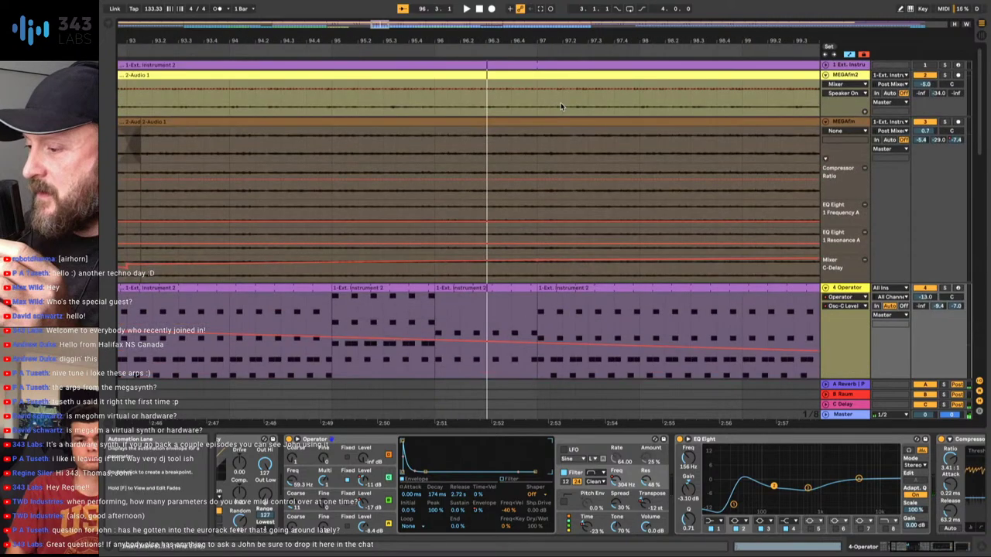
click(438, 100)
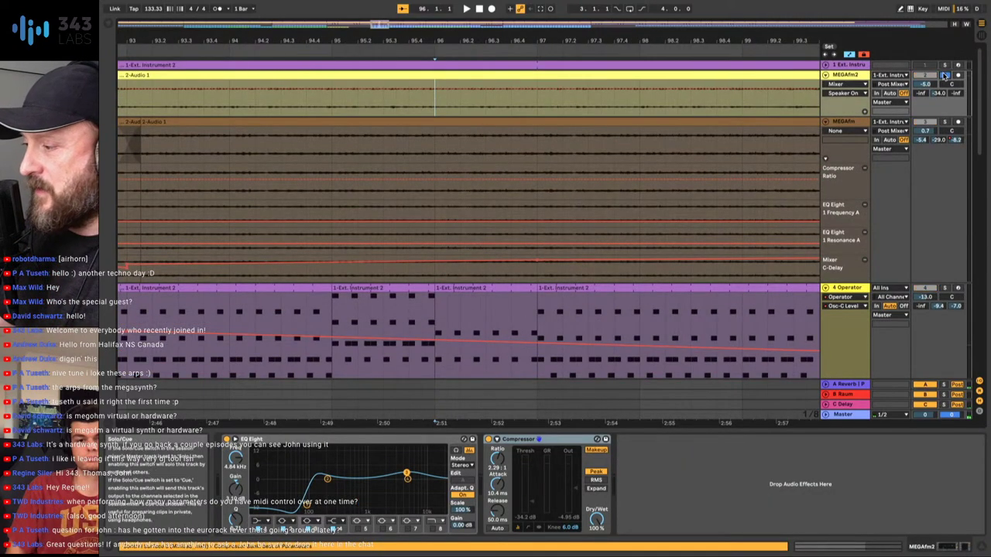
click(945, 74)
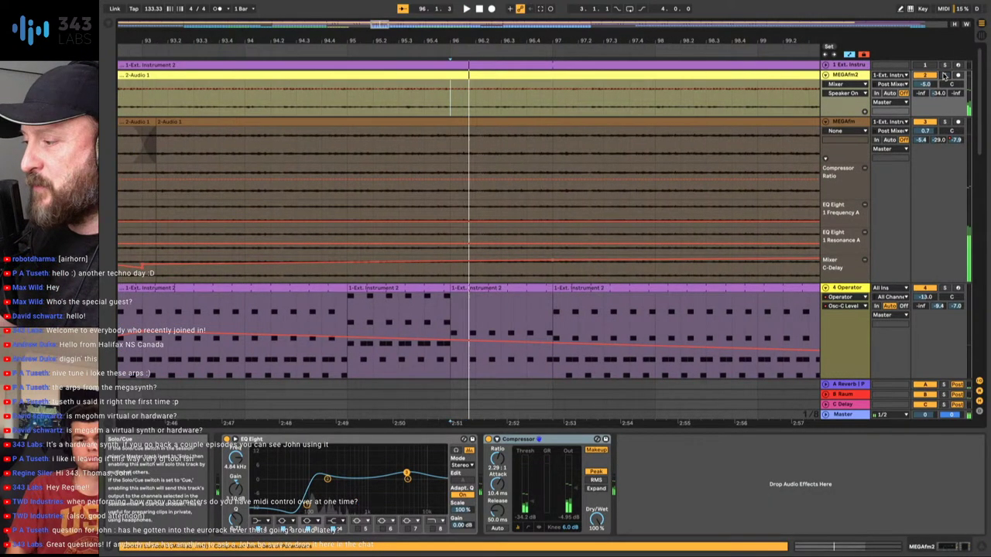
key(space)
click(460, 75)
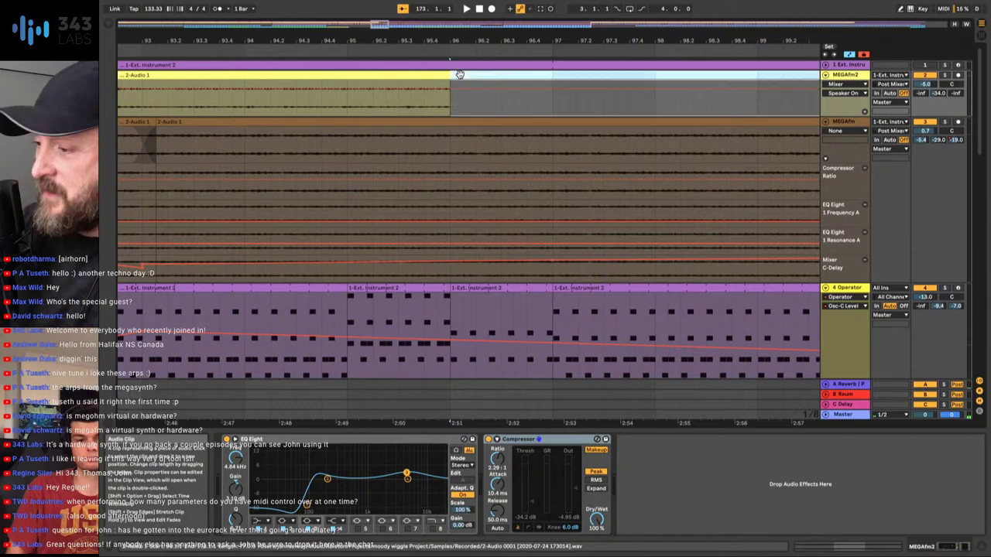
- Extend the deactivated part of the MEGAfm2 clip back so that it starts at bar 93
key(minus)
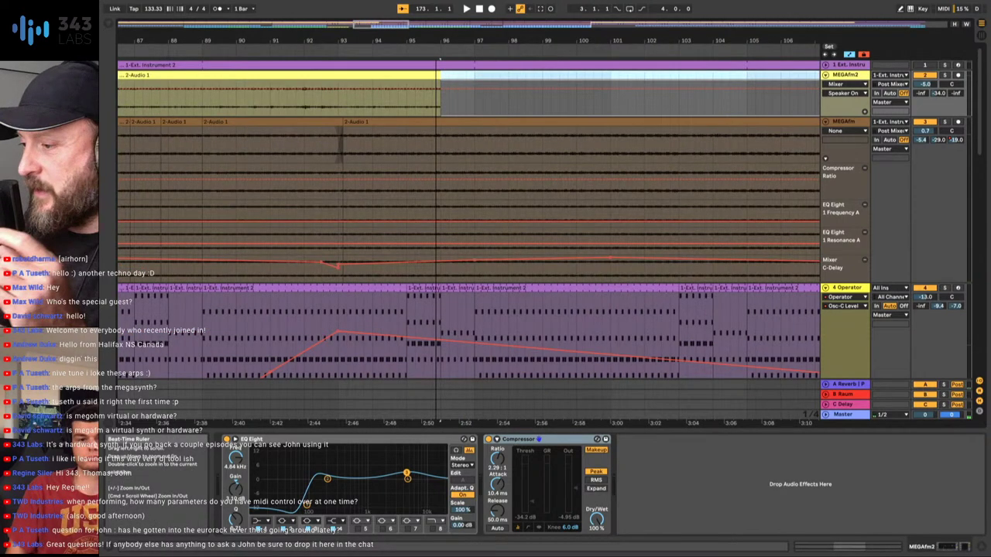
scroll(511, 160, down, 5)
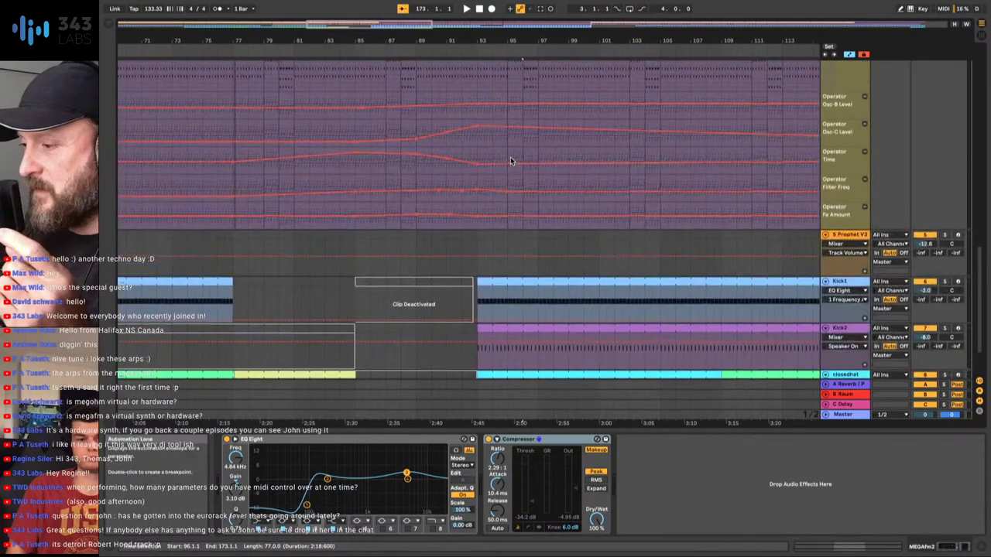
scroll(511, 161, up, 5)
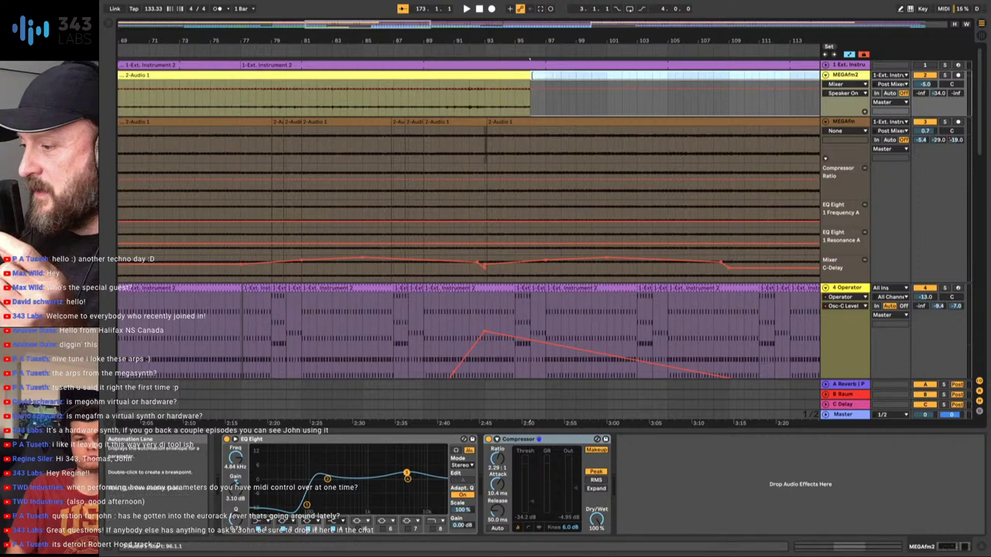
click(491, 79)
click(486, 78)
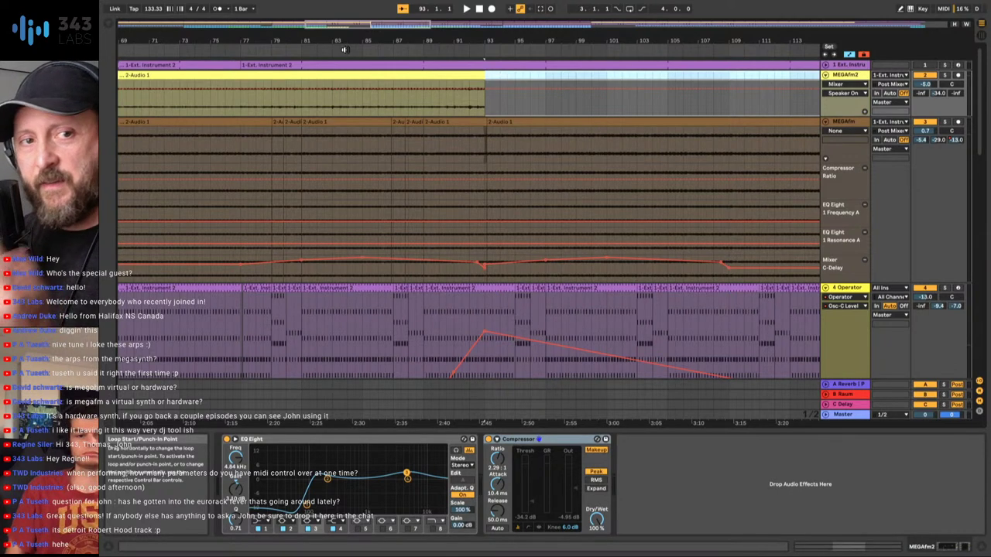
- Play the mix from about bar 84 and examine the MEGAfm and 4 Operator clips and automation across the change at bar 93
click(344, 49)
drag(464, 39, 546, 151)
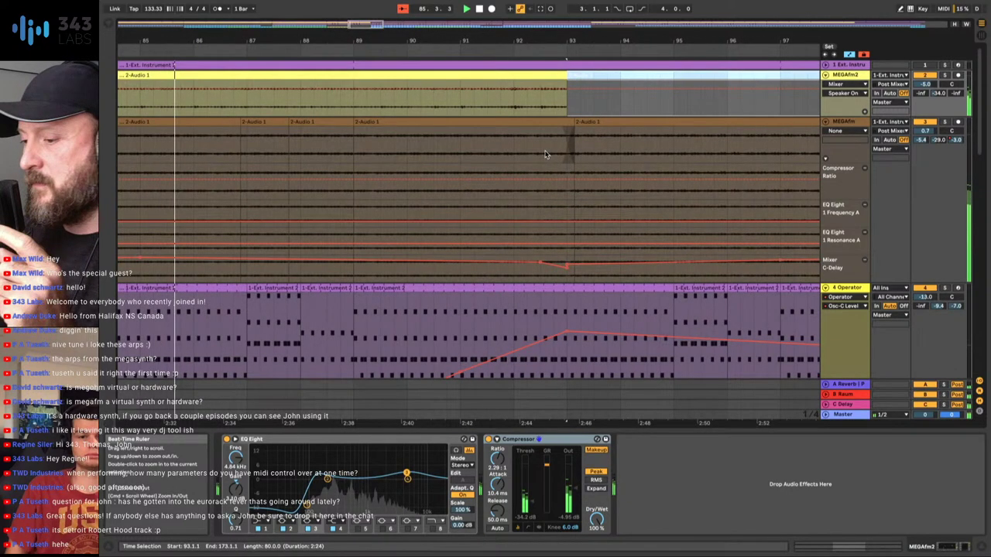
scroll(545, 154, left, 2)
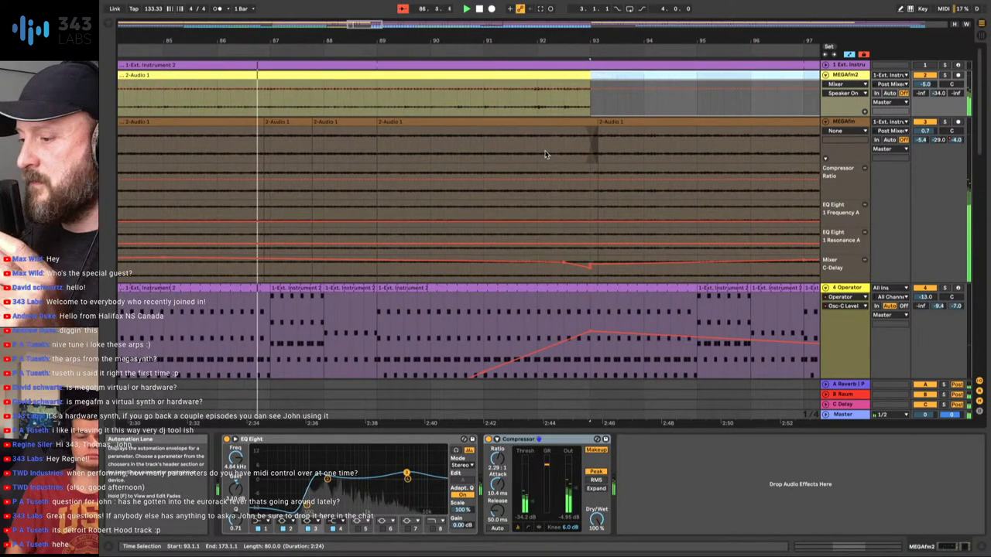
scroll(544, 154, left, 1)
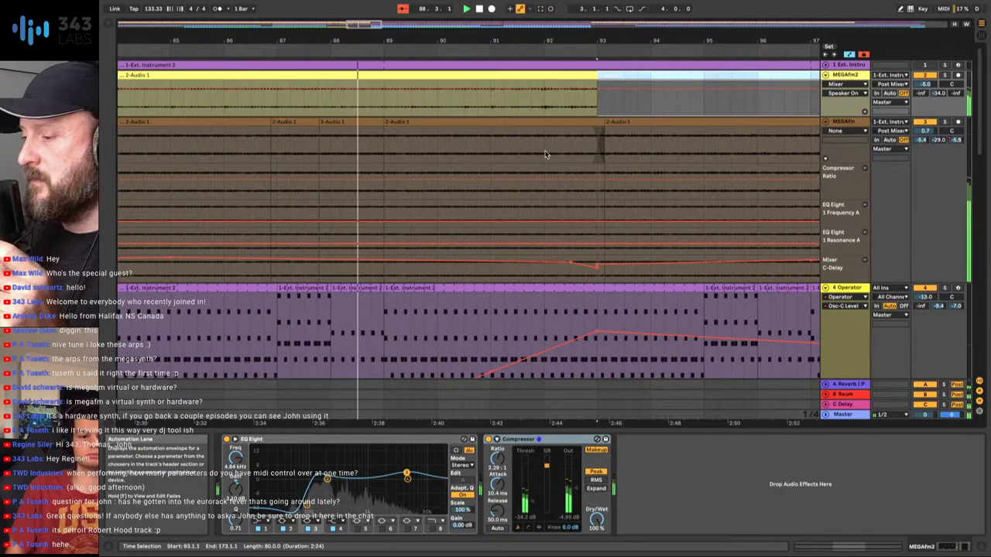
scroll(608, 230, down, 5)
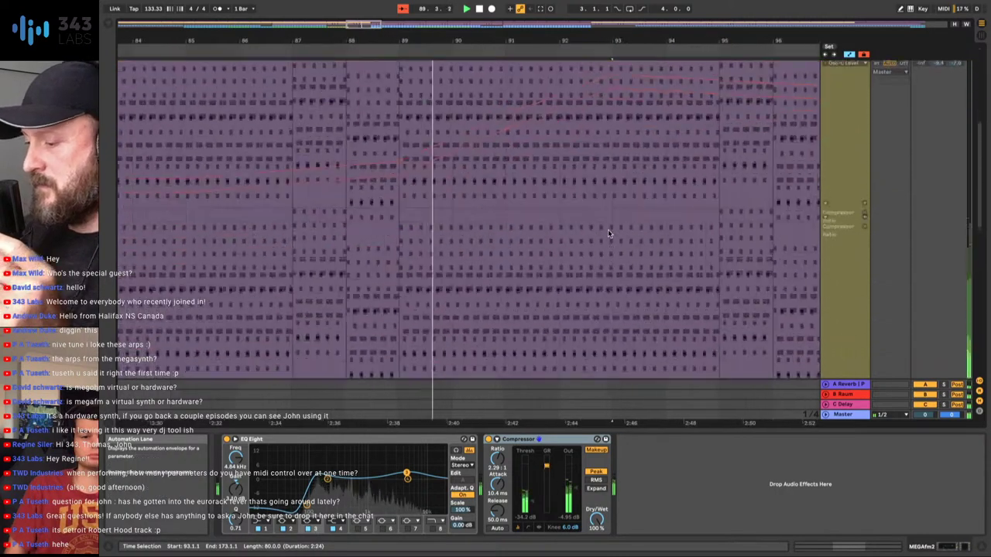
scroll(608, 229, down, 3)
scroll(607, 230, up, 6)
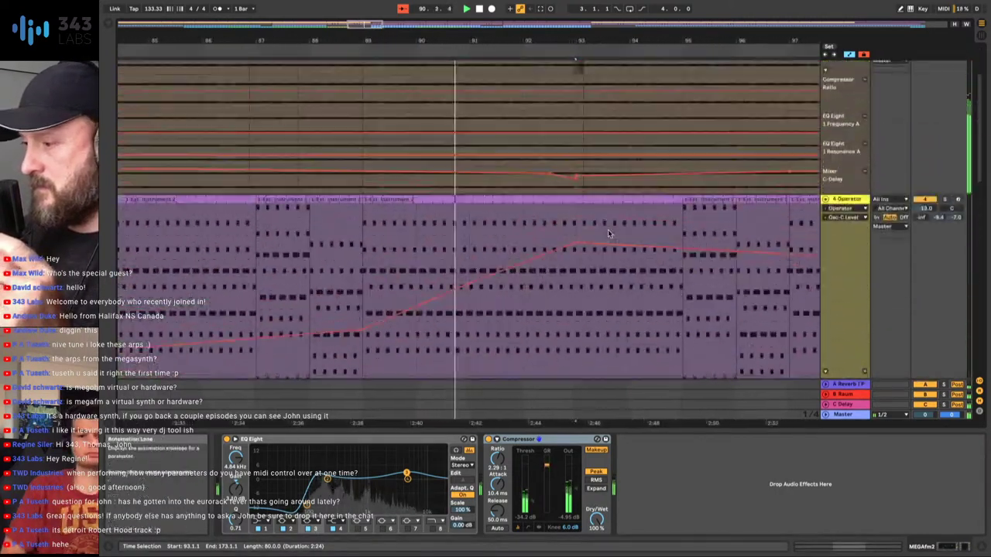
drag(567, 36, 567, 74)
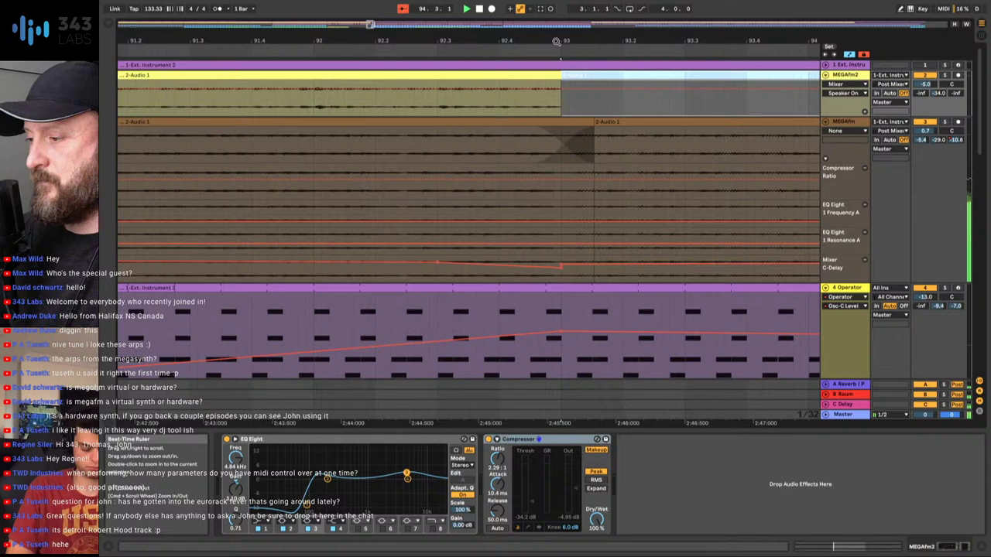
drag(556, 41, 467, 41)
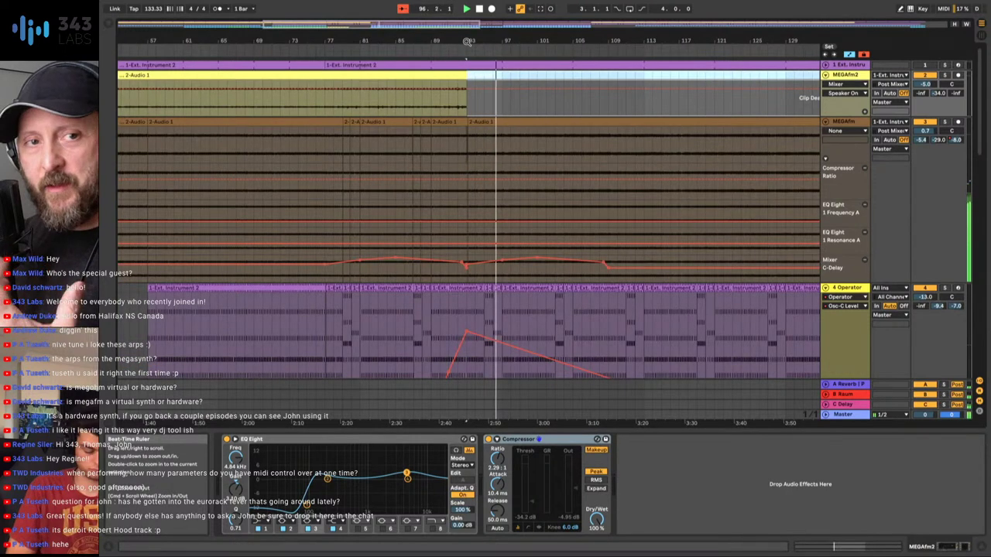
- Stop playback and examine the whole arrangement around the deactivated MEGAfm2 clip
click(503, 73)
key(Delete)
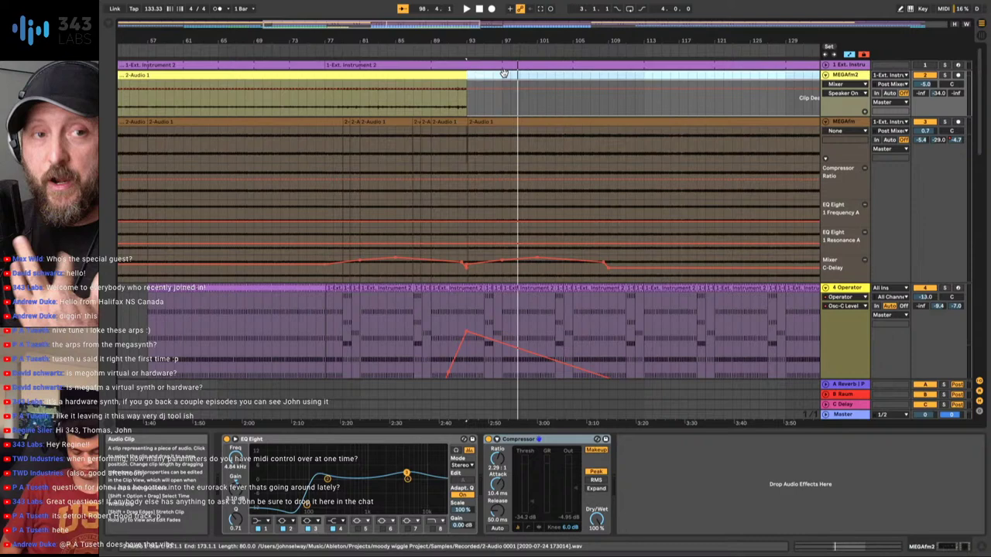
drag(504, 40, 367, 39)
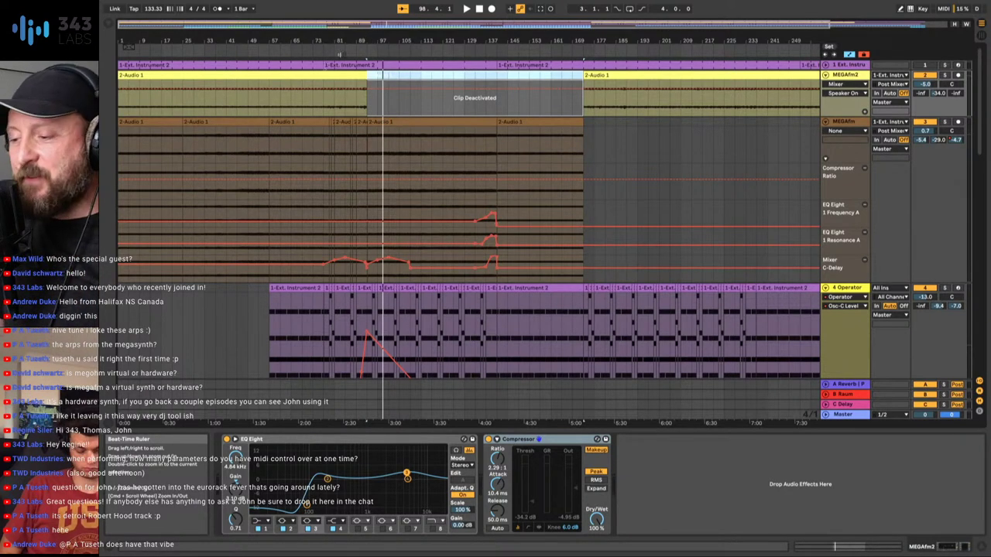
drag(367, 38, 285, 38)
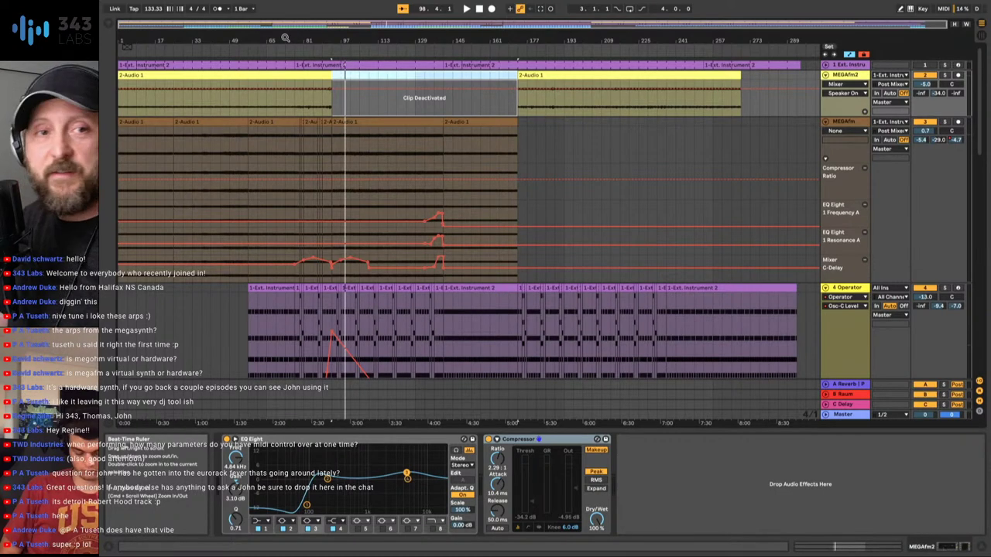
- Play the mix from about bar 42 and examine the MEGAfm and 4 Operator tracks around the Operator part's entry at bar 57
click(216, 47)
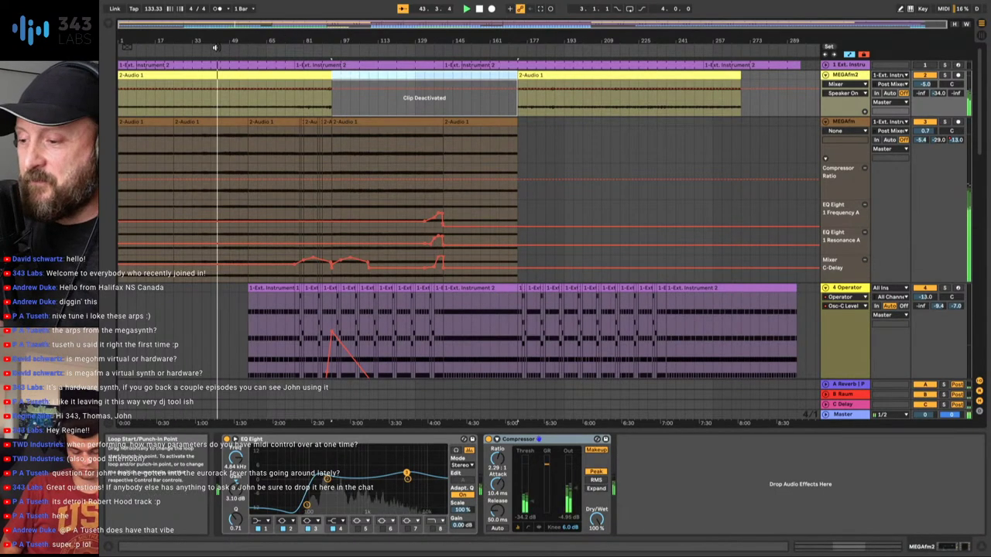
scroll(199, 351, down, 3)
scroll(199, 351, up, 1)
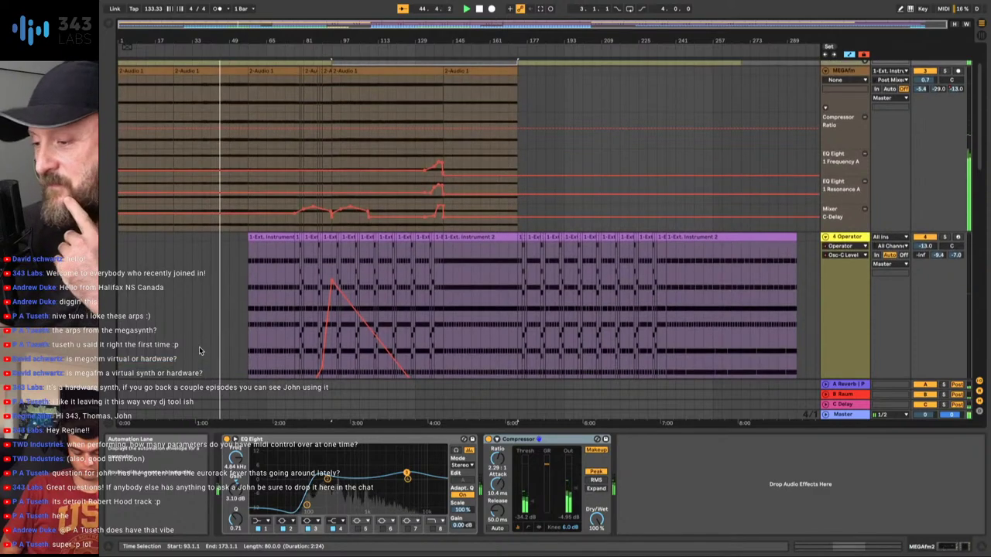
scroll(199, 351, down, 3)
scroll(199, 351, down, 3)
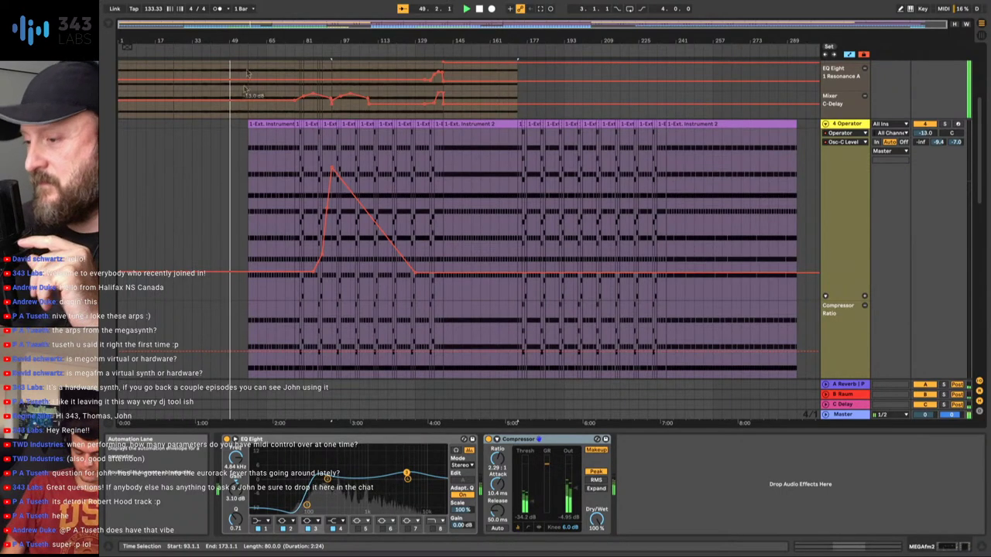
drag(232, 43, 207, 67)
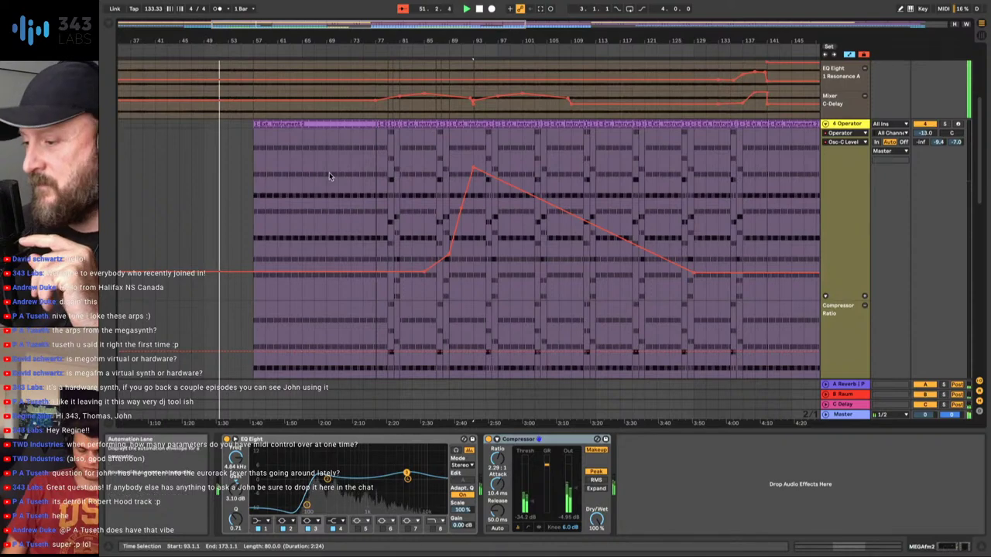
scroll(329, 174, up, 5)
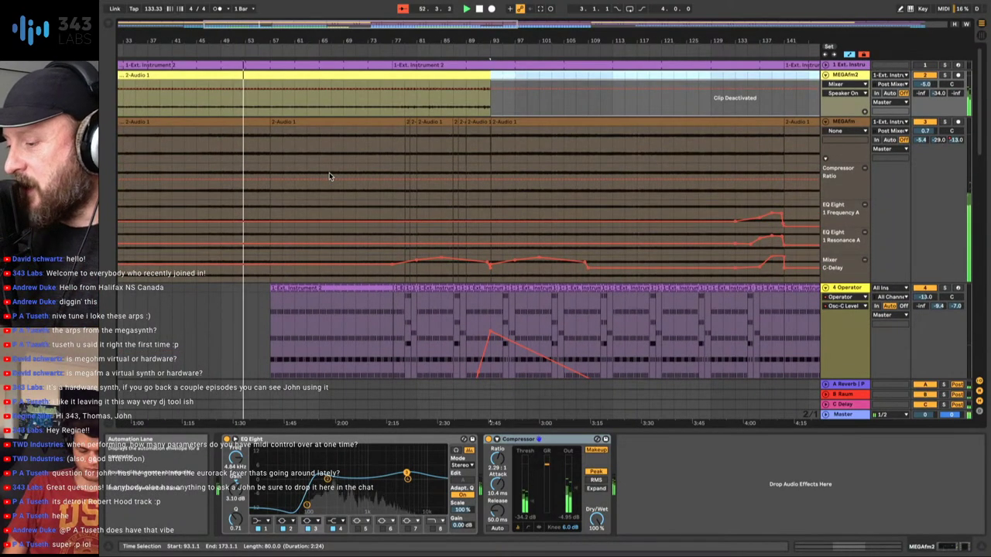
- Switch to the Session view and show the browser with its plug-in list
key(Tab)
key(ctrl+alt+b)
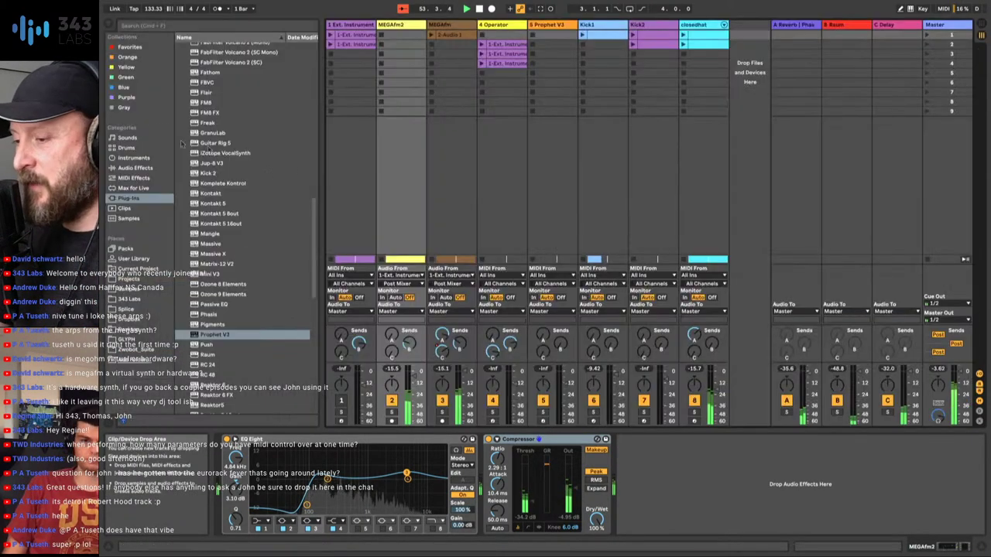
- Browse to the Samples place and expand the wa_synth_drums_live_pack folder
click(142, 26)
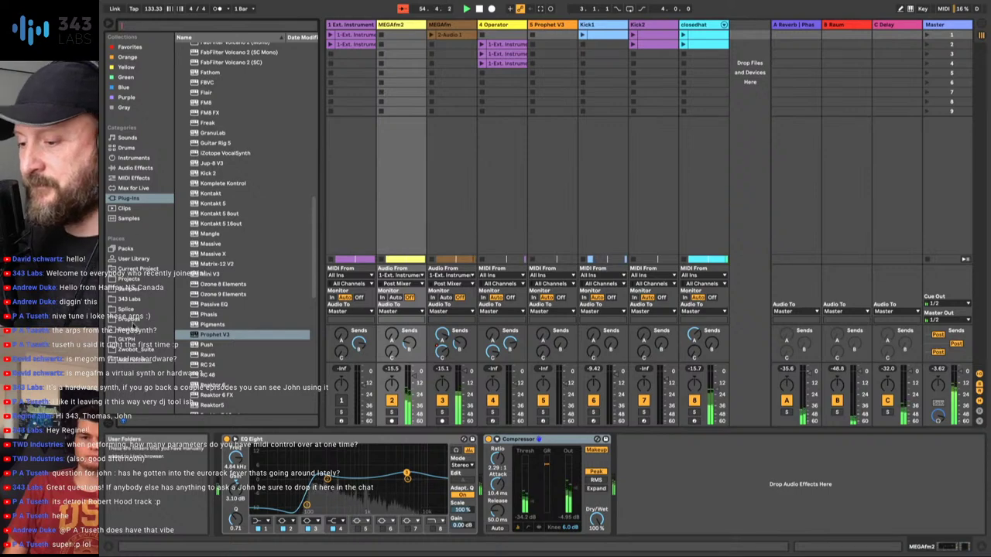
click(138, 289)
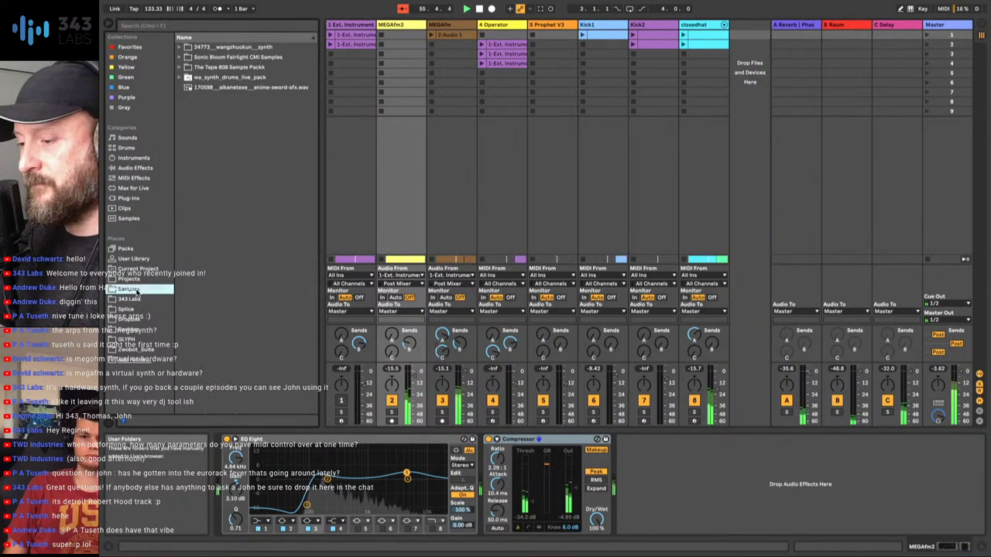
click(270, 68)
key(Down)
key(Right)
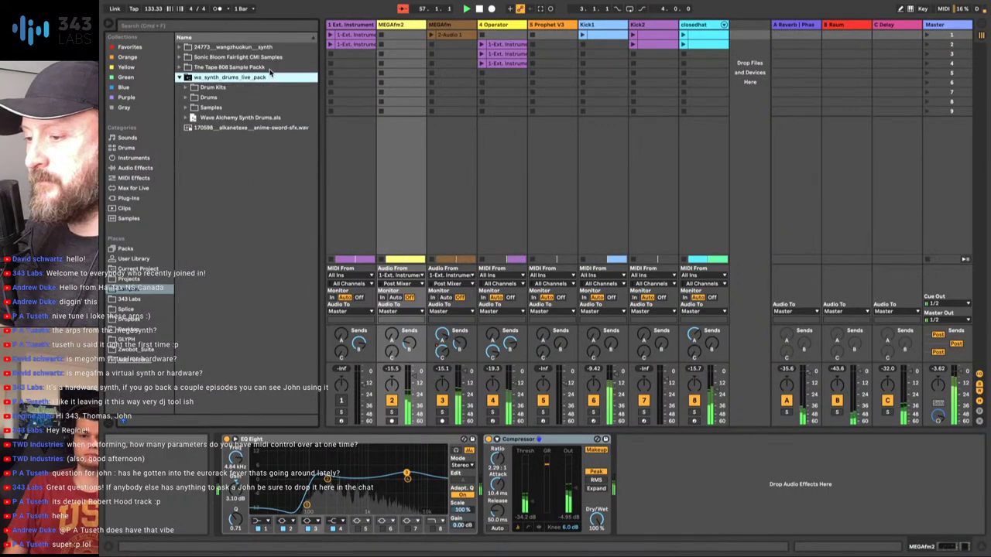
- Look through the drum racks in the pack's Drums folder and collapse it
key(Down)
key(Down)
key(Right)
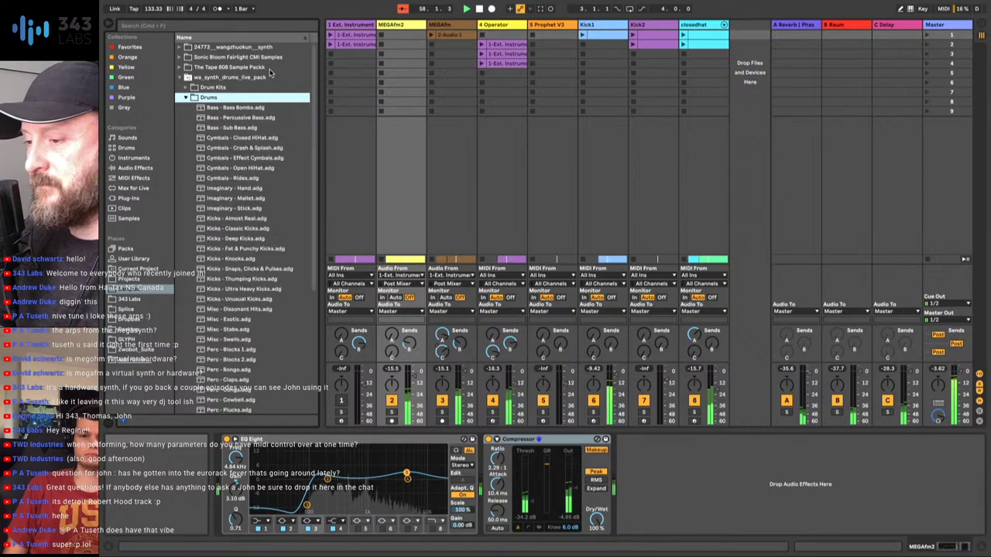
scroll(295, 183, down, 3)
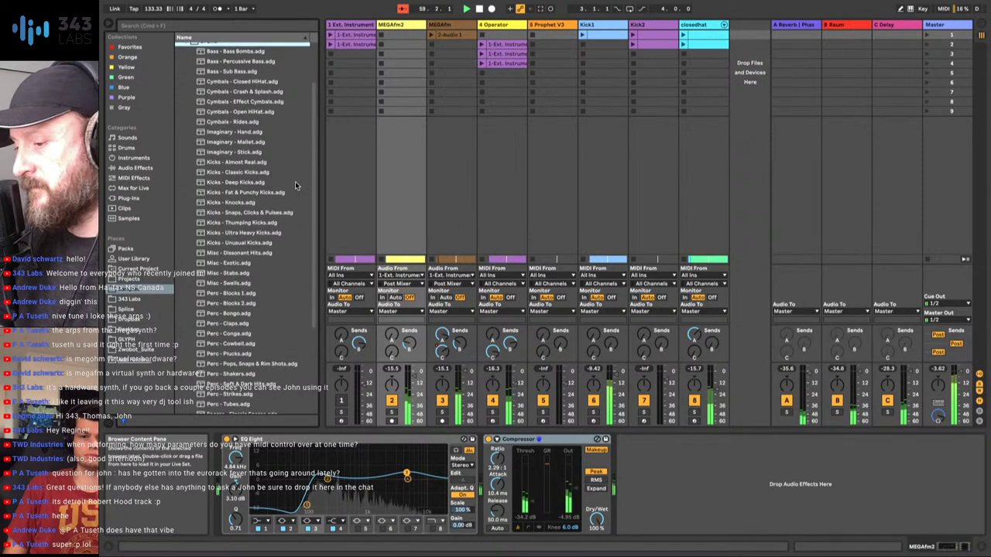
scroll(295, 181, down, 4)
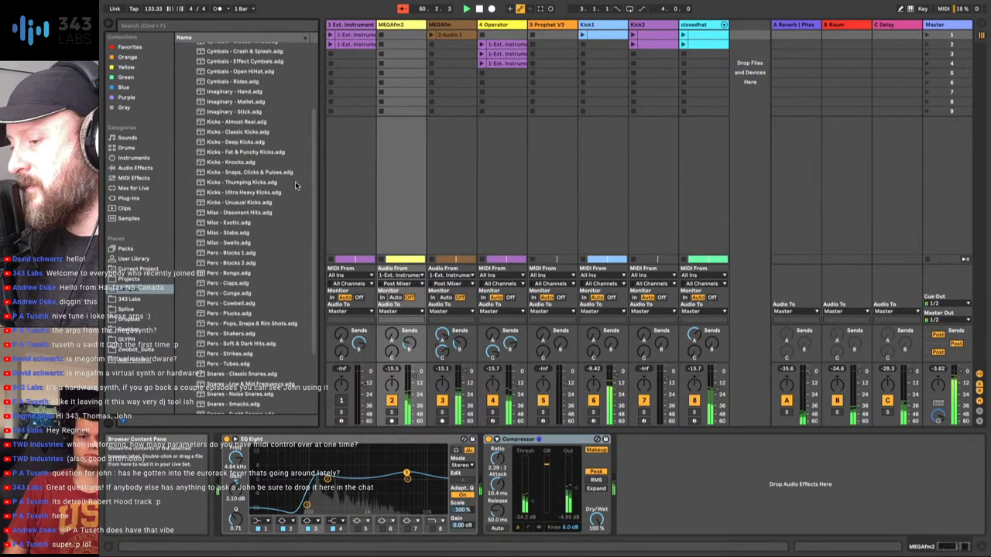
scroll(296, 181, up, 5)
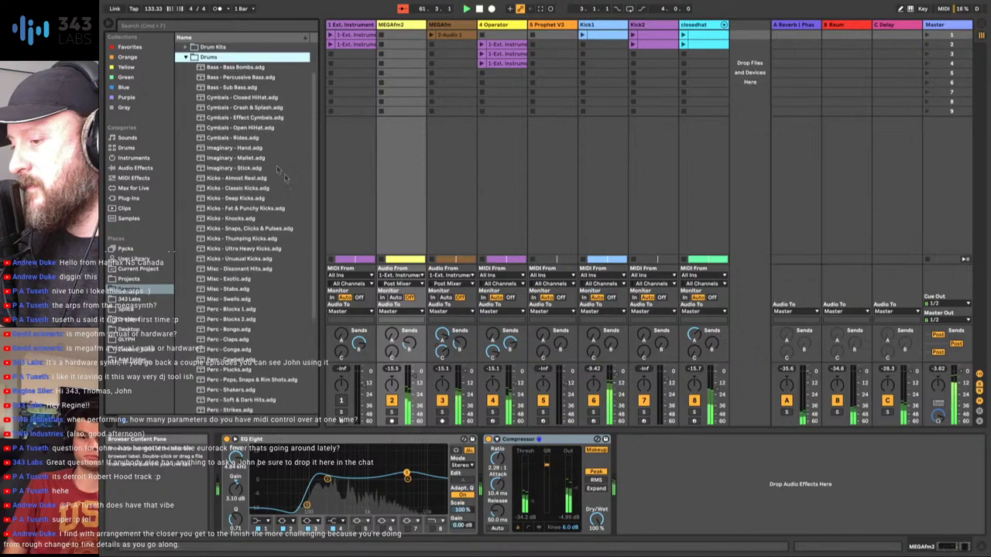
click(264, 98)
key(Left)
key(Left)
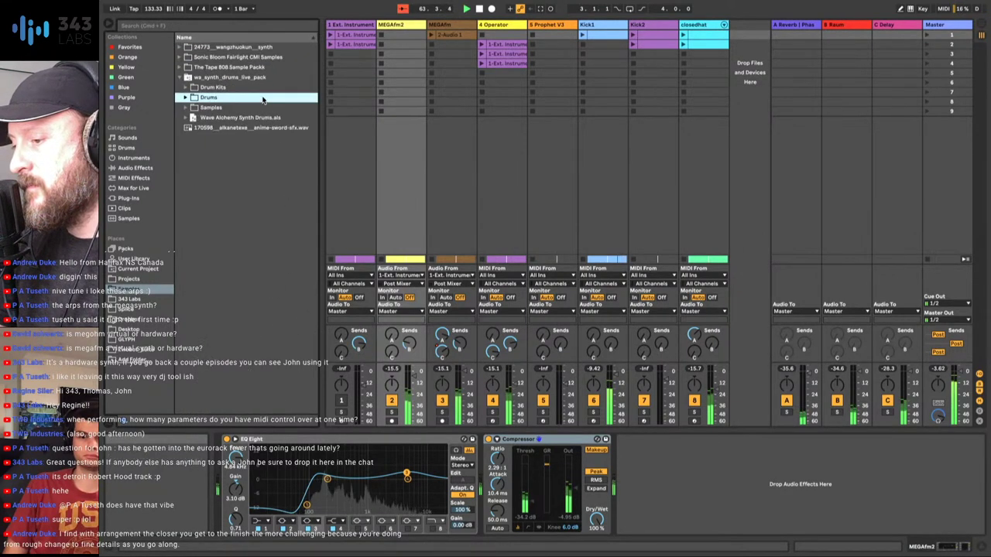
- Expand the pack's Samples folder through Wave Alchemy and Synth Drums by Wave Alchemy to its processed drums folder
key(Down)
key(Down)
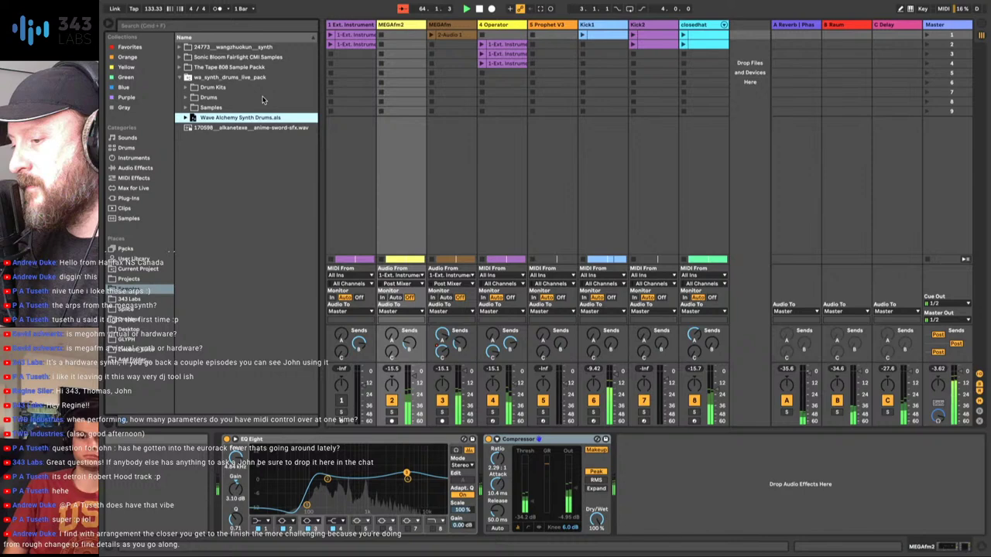
key(Up)
key(Right)
key(Down)
key(Down)
key(Right)
key(Down)
key(Right)
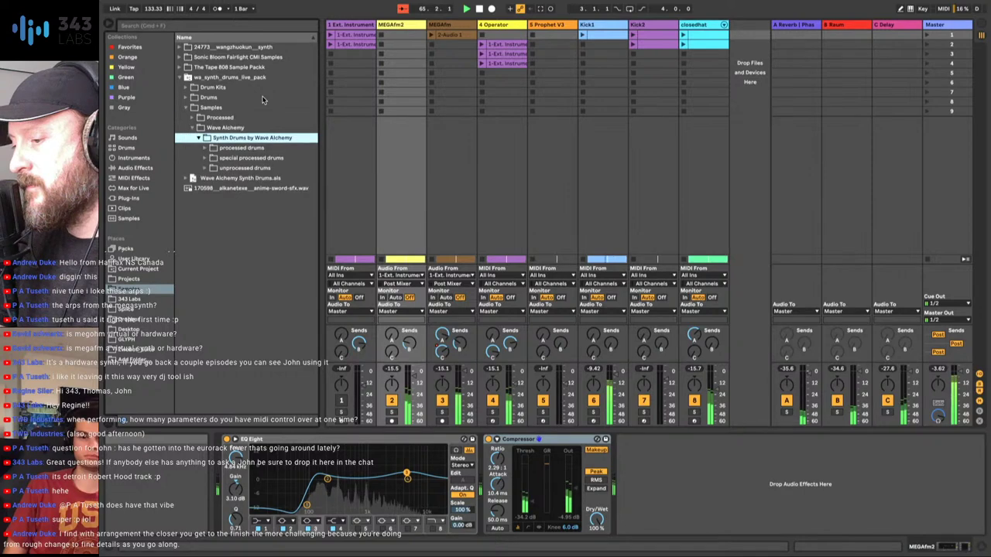
key(Down)
key(Right)
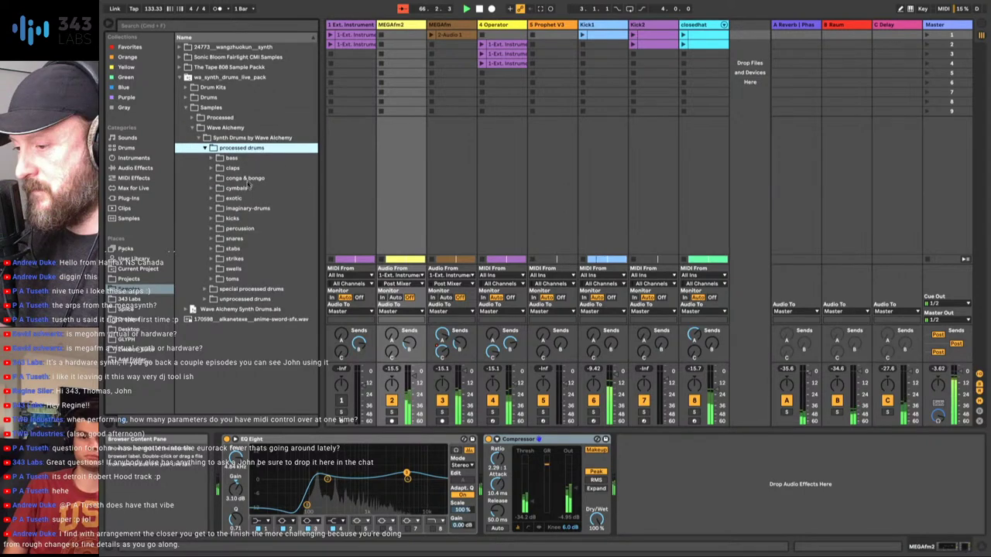
- Expand the closed hats folder inside the processed drums' cymbals folder
key(Down)
key(Down)
key(Down)
key(Down)
key(Right)
key(Down)
key(Right)
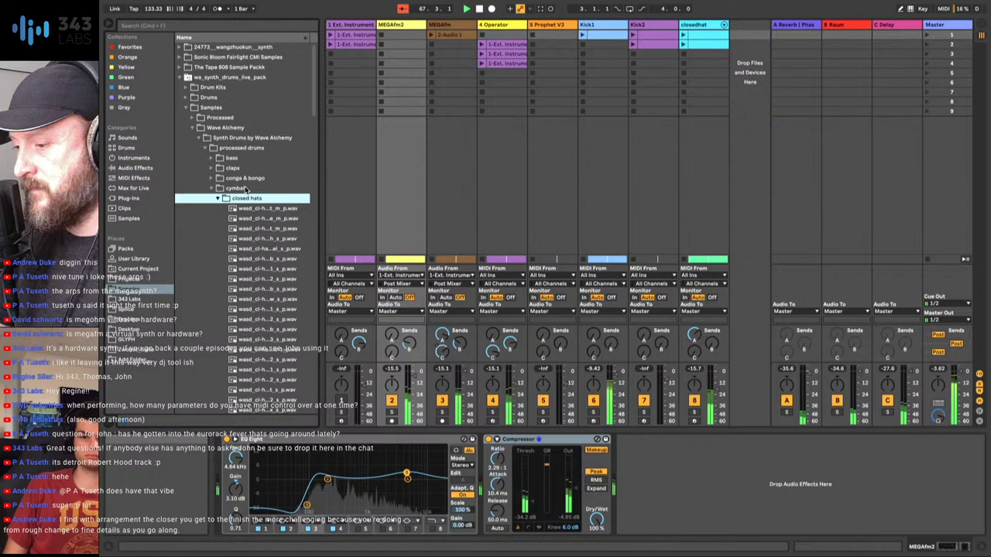
- Stop the playback and audition samples from the closed hats folder
key(Down)
key(Down)
key(Down)
key(Down)
key(Down)
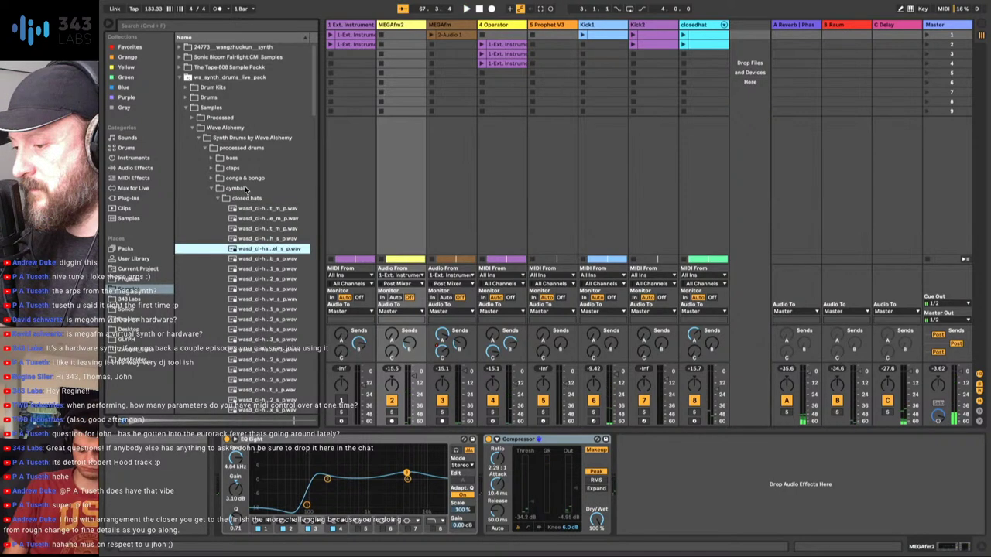
scroll(245, 189, down, 3)
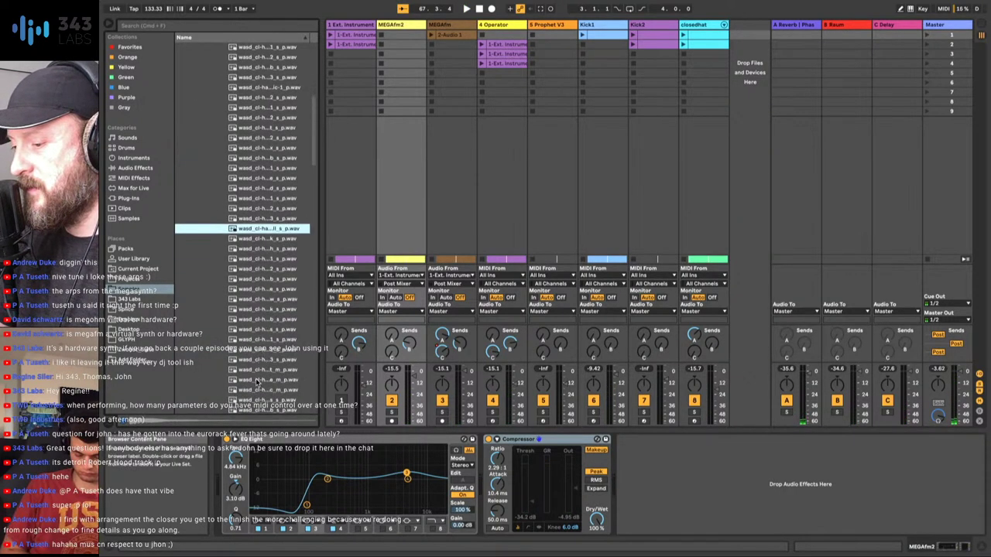
click(258, 381)
scroll(258, 363, down, 10)
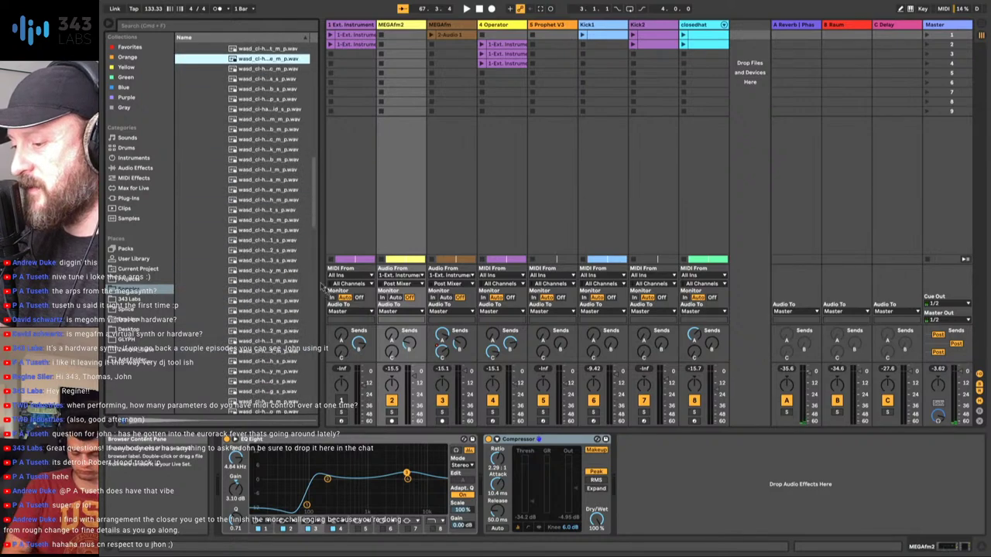
- Widen the browser to show the full closed-hat file names and look through the rest of the list
drag(321, 290, 384, 291)
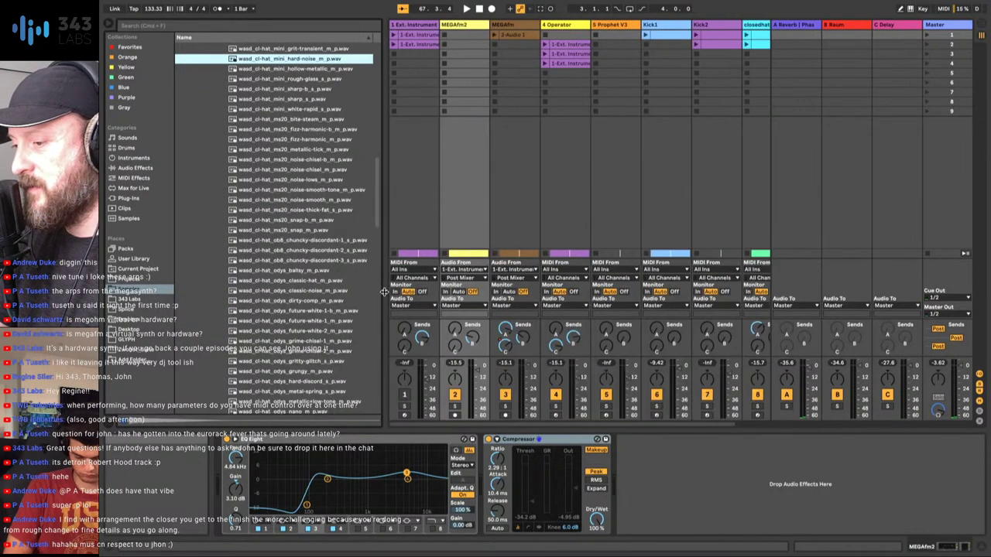
scroll(319, 299, down, 15)
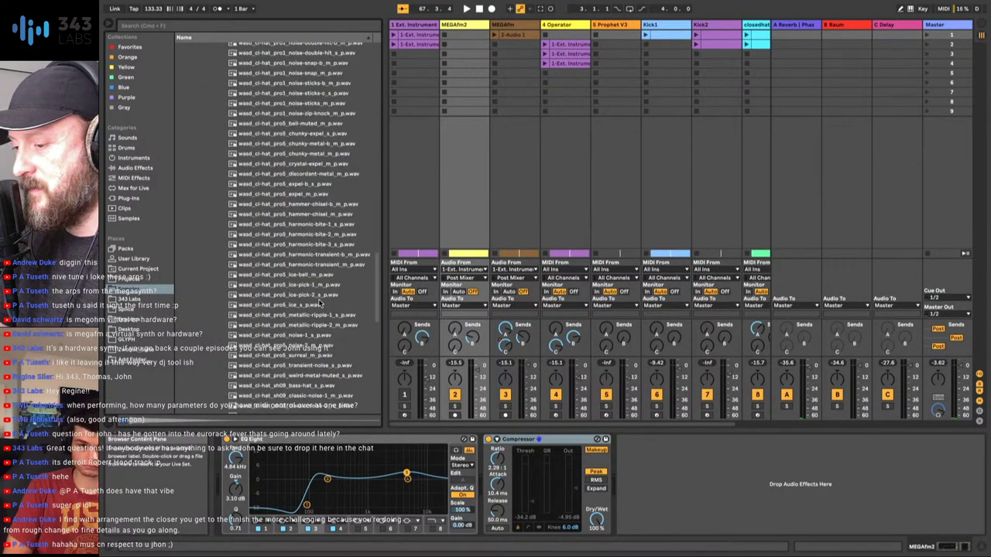
scroll(320, 304, down, 5)
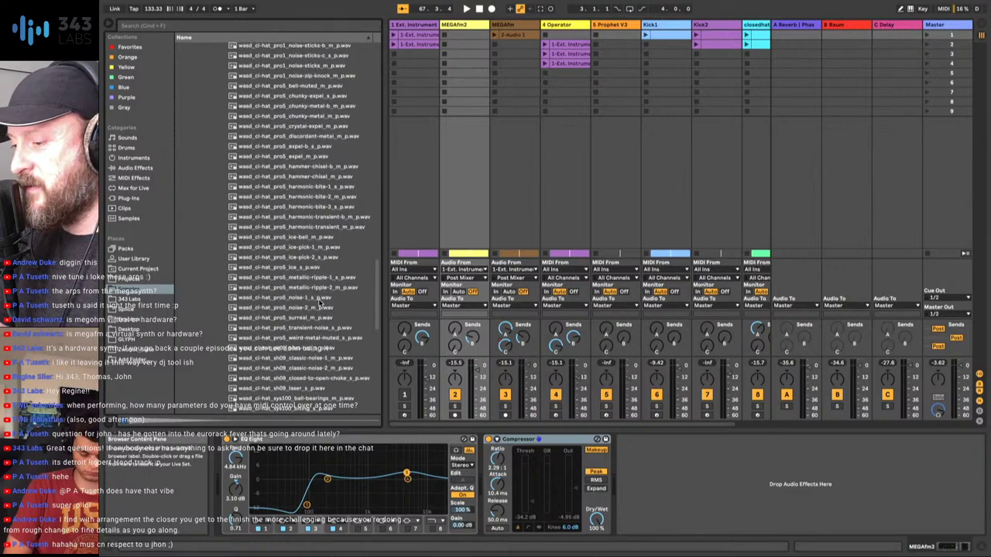
scroll(320, 299, up, 12)
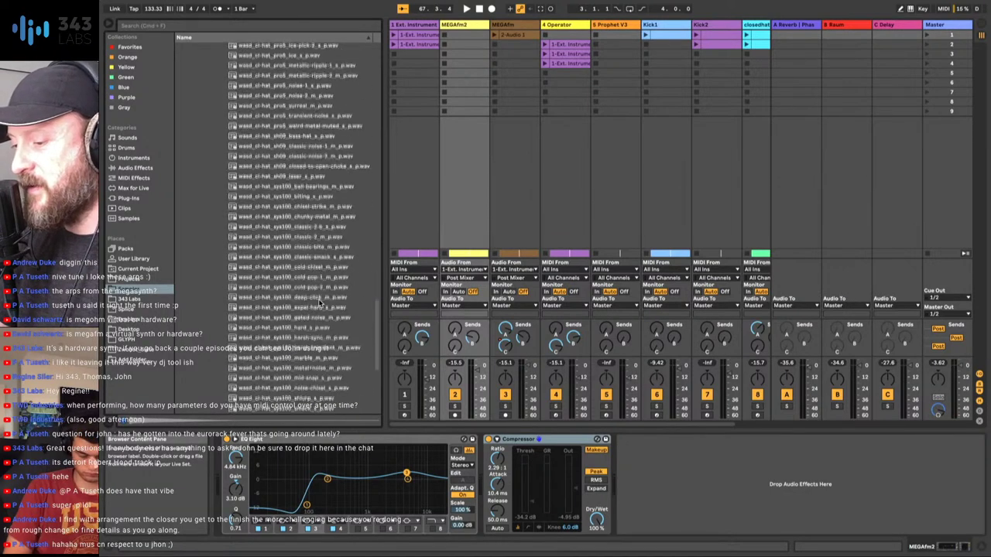
- Audition the pro1 closed hats and select wasd_cl-hat_pro1_cane-noise_m_p.wav
click(300, 209)
key(Down)
key(Down)
key(Down)
key(Down)
key(Up)
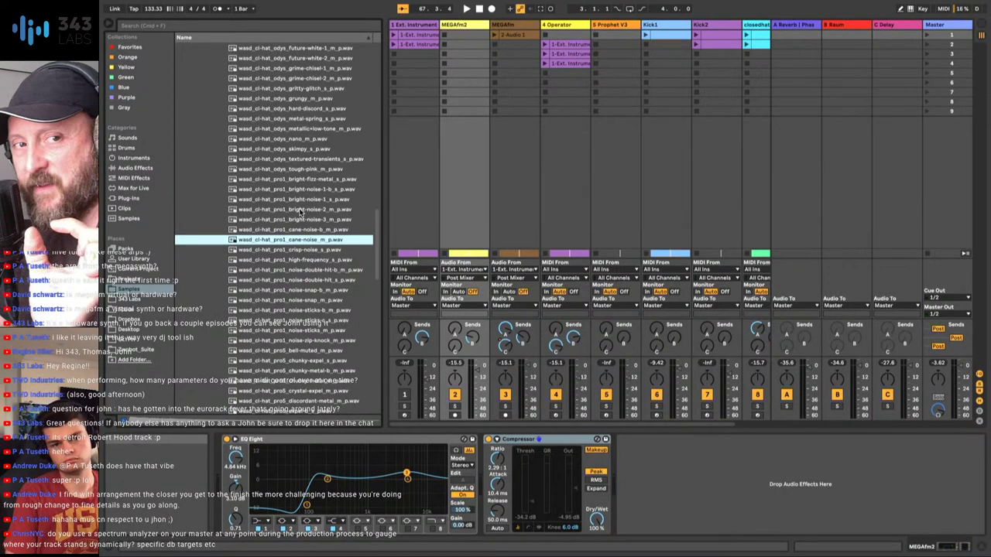
- Insert a MIDI track after closedhat and load wasd_cl-hat_pro1_cane-noise_m_p.wav as its instrument
scroll(565, 99, right, 2)
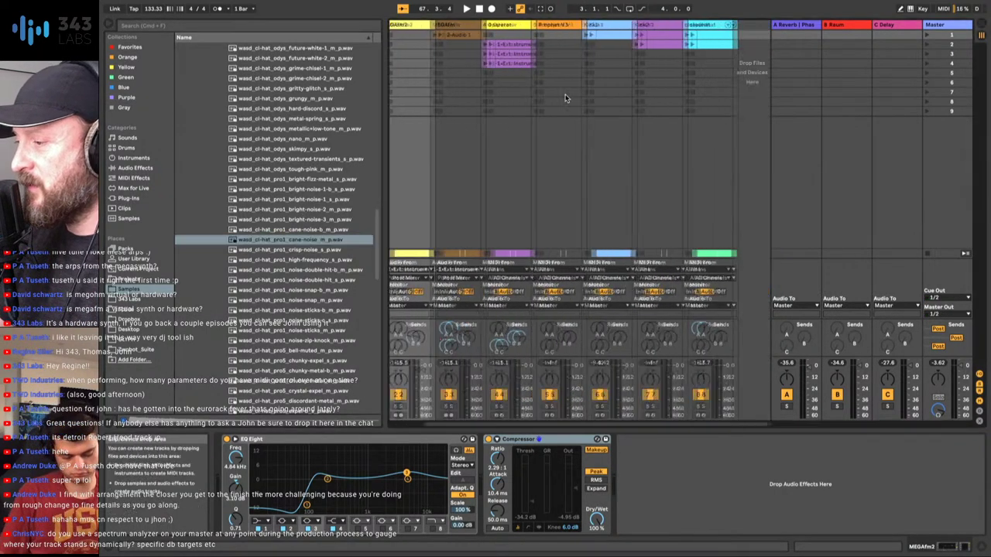
click(698, 26)
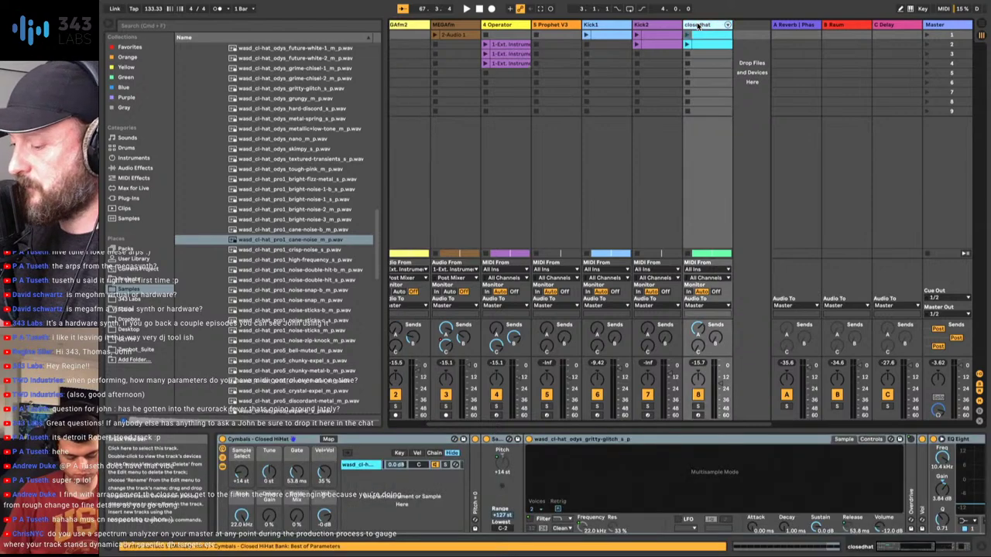
key(super+shift+t)
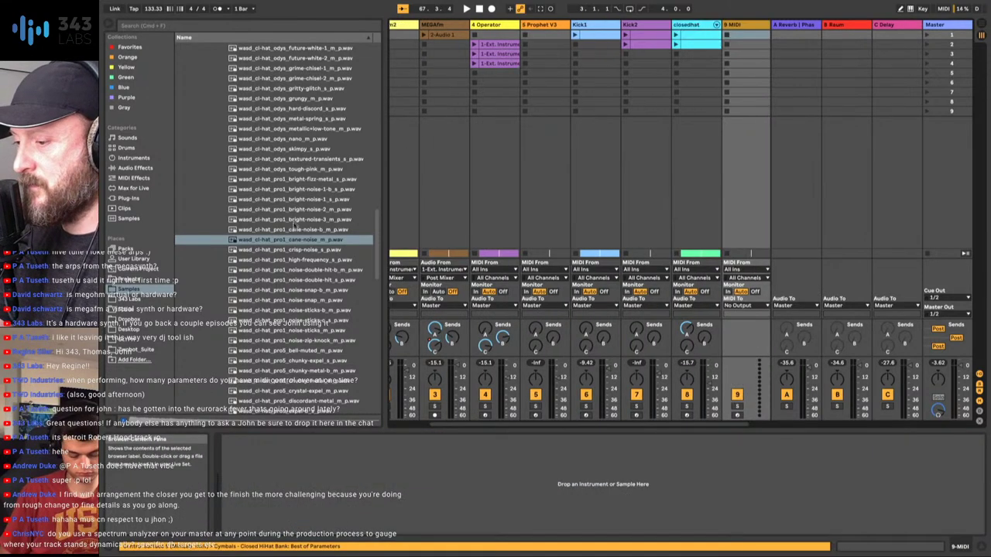
drag(290, 242, 339, 502)
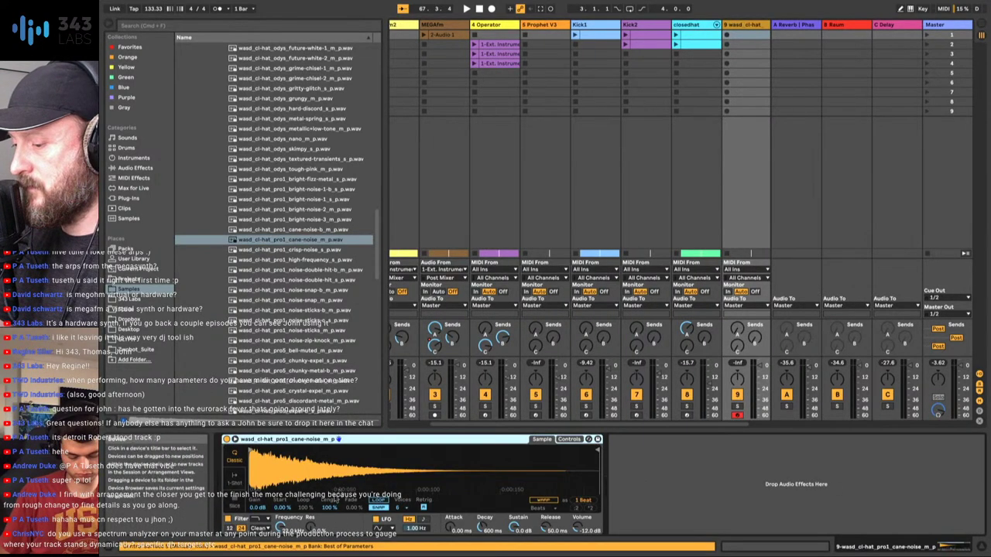
- Create a one-bar clip on the new hat track with C3 sixteenth notes at 1.1.3, 1.2.3, 1.3.3 and 1.4.3
double_click(740, 38)
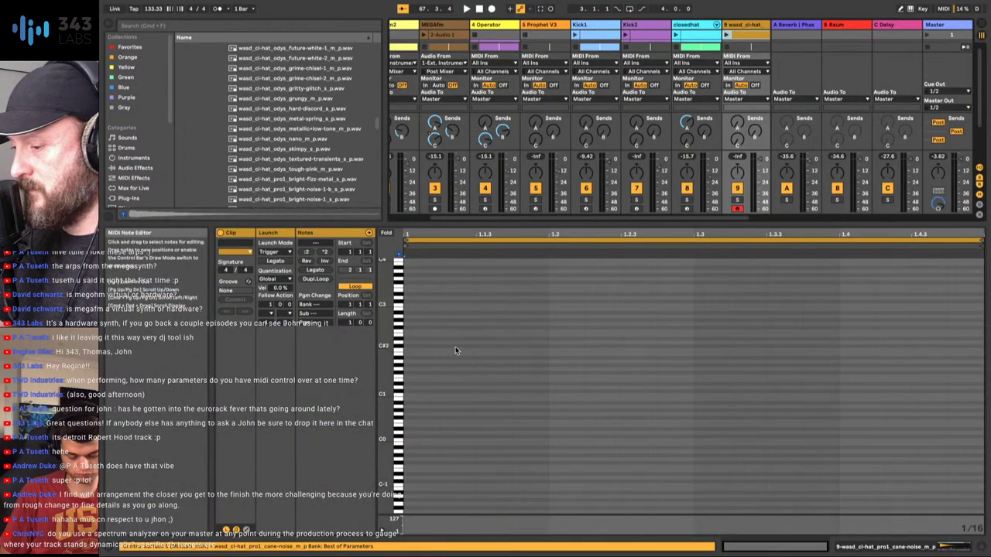
double_click(480, 305)
drag(406, 292, 549, 338)
key(ctrl+d)
key(ctrl+d)
key(ctrl+d)
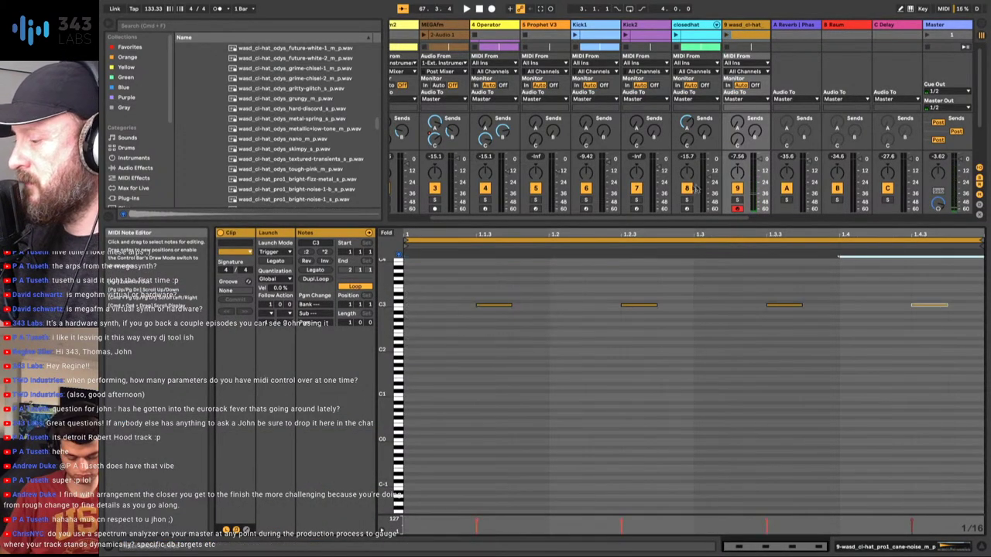
- Launch the new hat clip and set the hat sample's playback mode to One-Shot
click(726, 35)
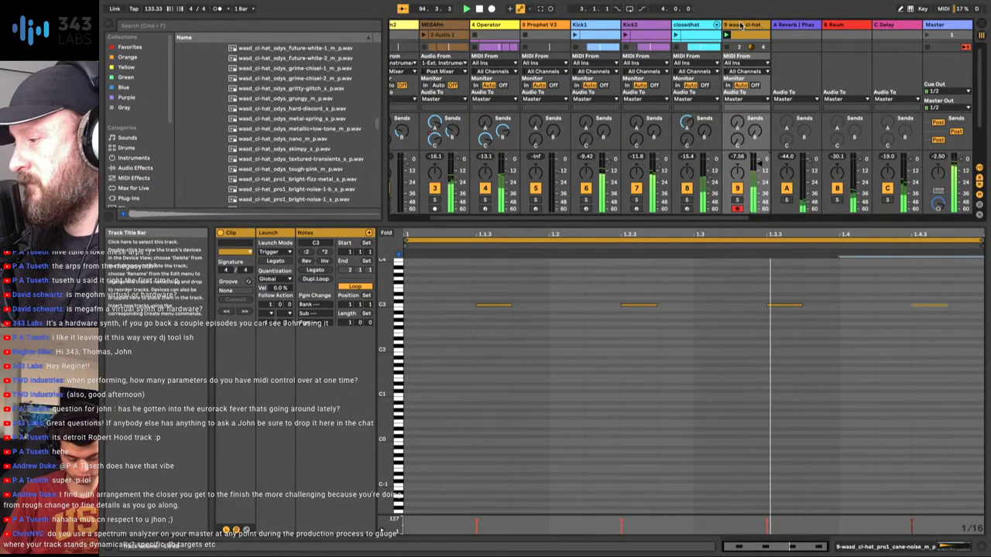
key(shift+Tab)
click(230, 503)
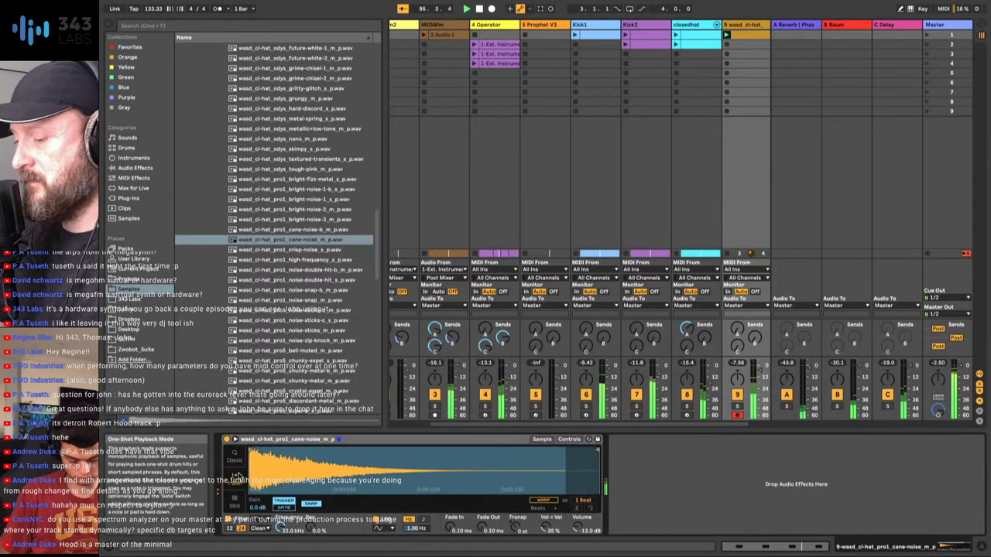
- Play the arrangement from bar 57 with the closedhat track stopped and the new hat clip running
key(Tab)
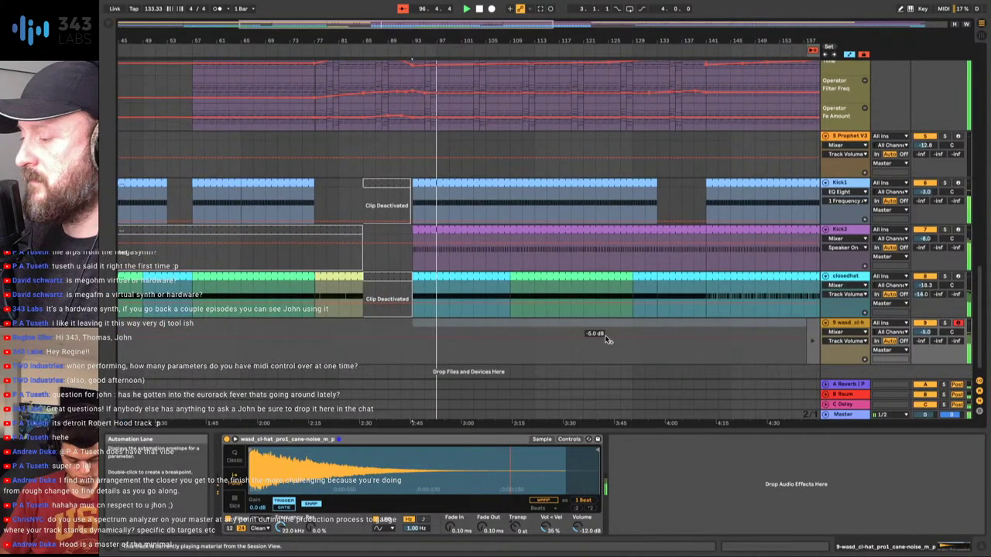
key(Tab)
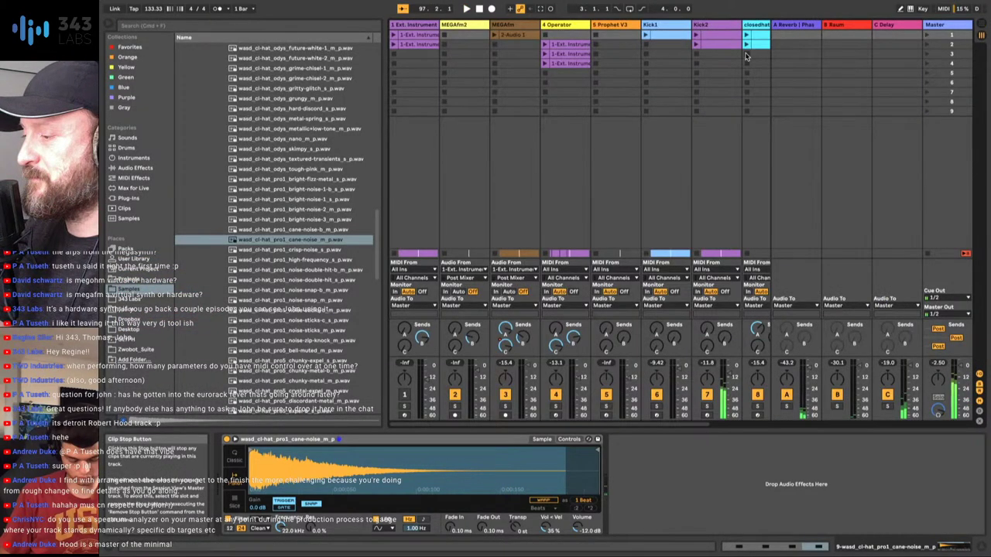
key(Tab)
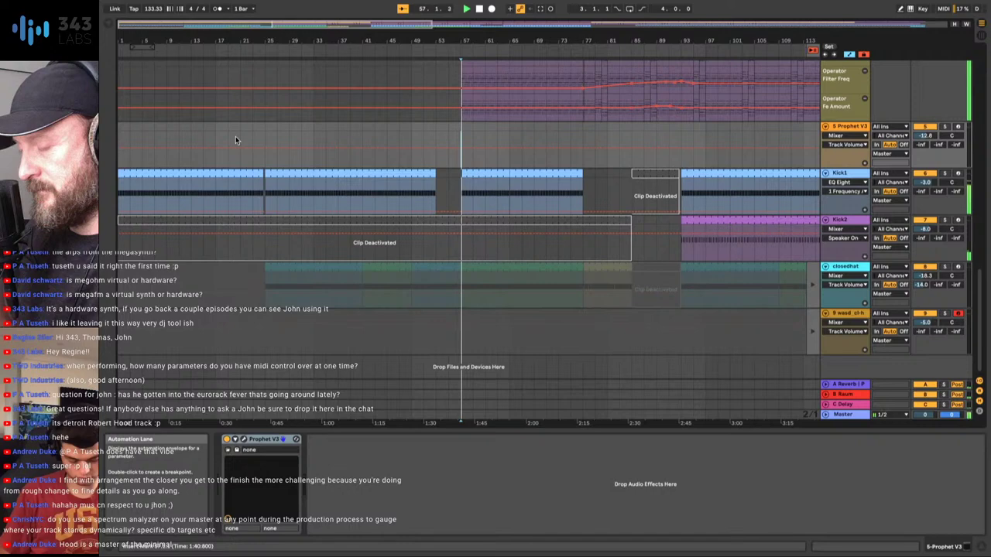
key(Tab)
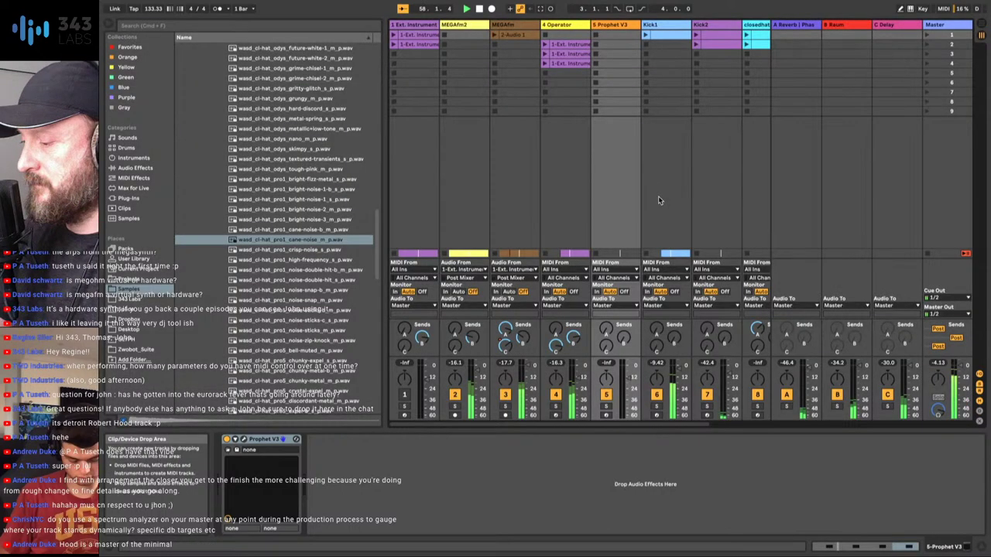
key(Return)
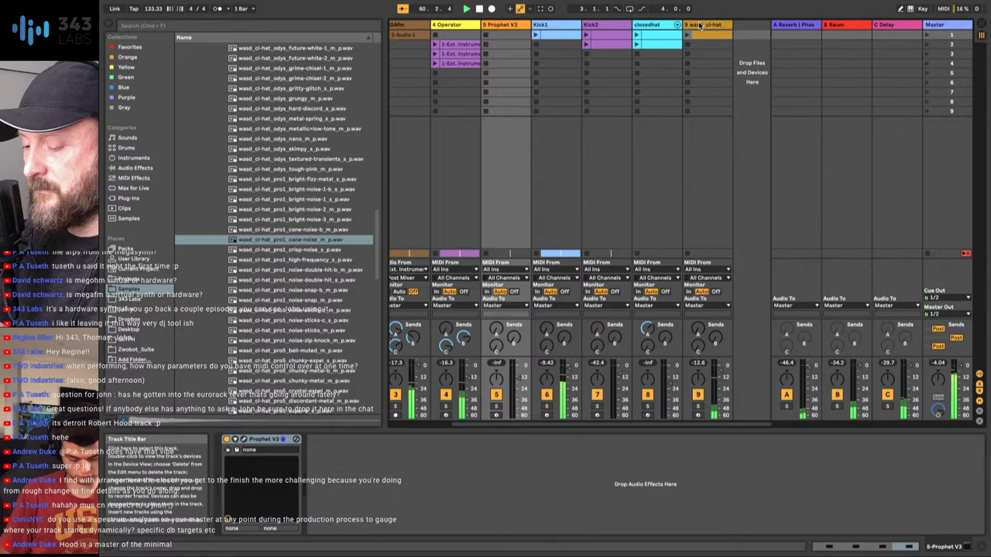
- Return the closedhat track to its arrangement clips and play the arrangement from bar 24
key(Tab)
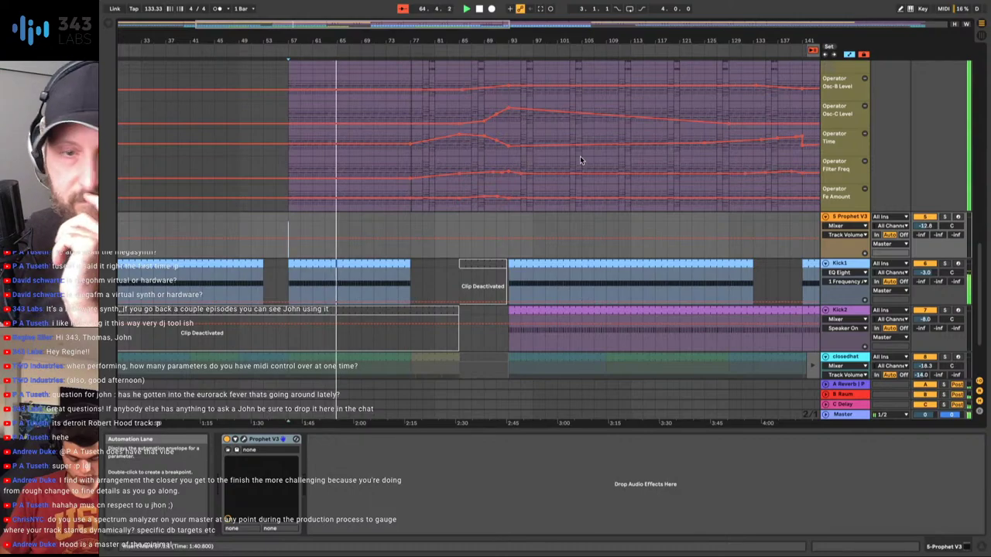
scroll(580, 160, up, 10)
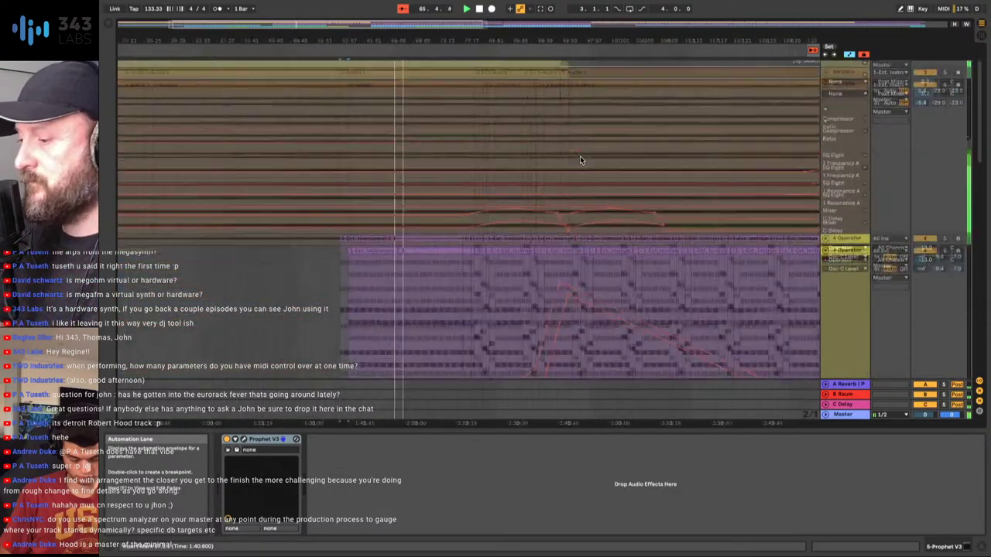
scroll(580, 160, down, 10)
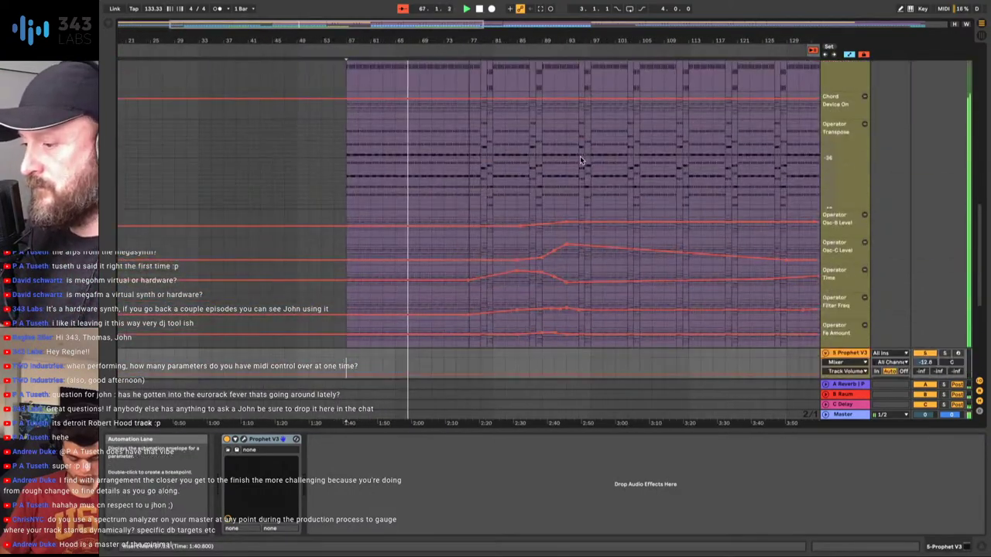
drag(408, 42, 274, 40)
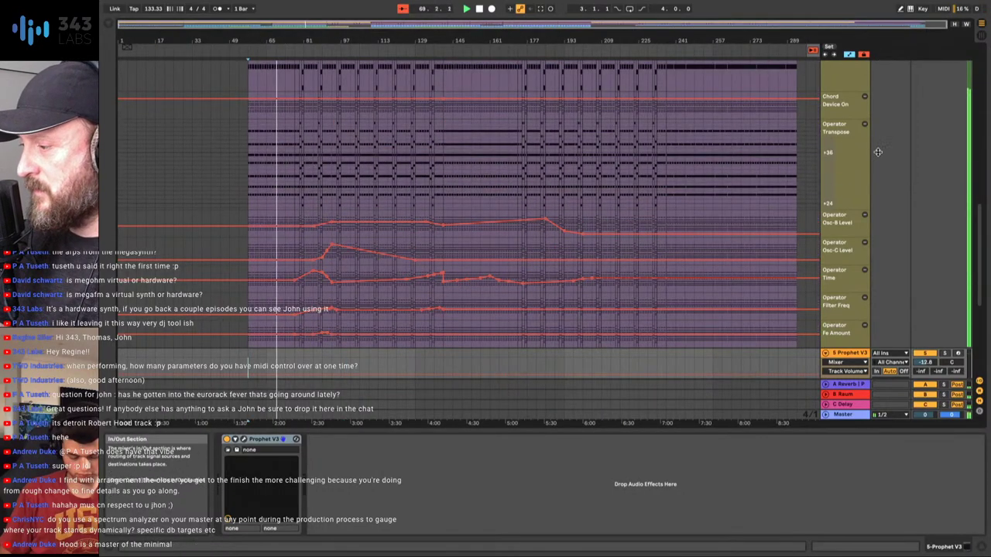
scroll(878, 152, up, 5)
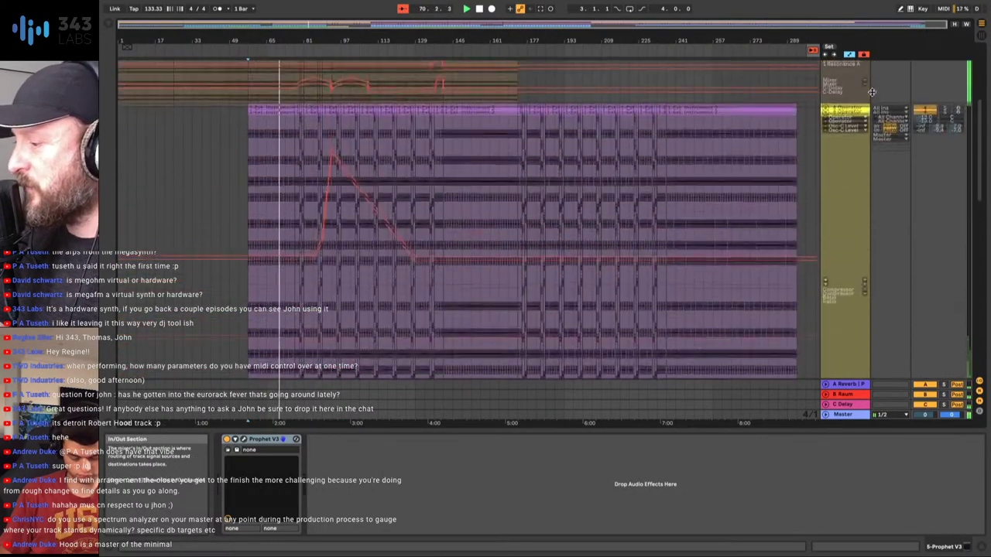
scroll(872, 92, up, 1)
key(h)
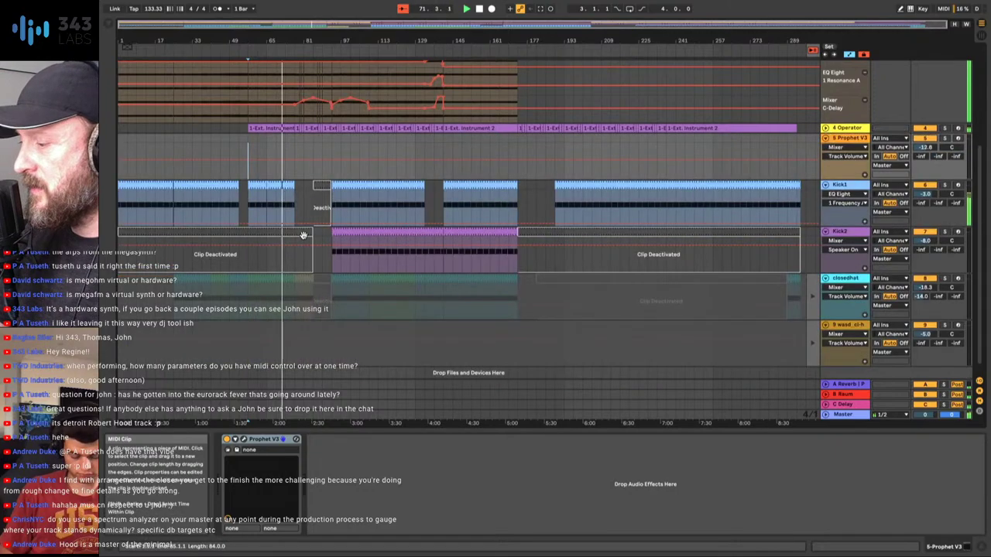
scroll(304, 235, down, 1)
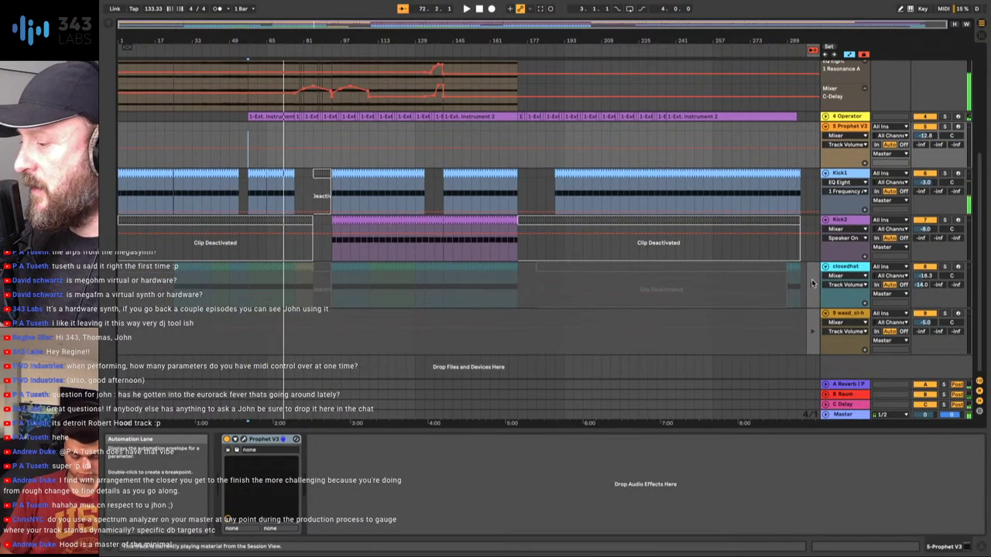
drag(469, 422, 469, 464)
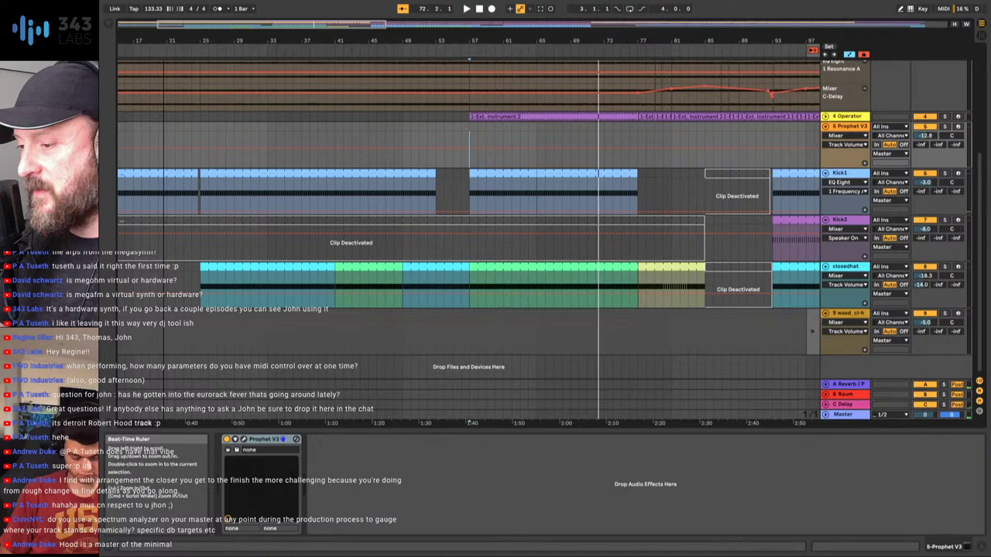
click(196, 302)
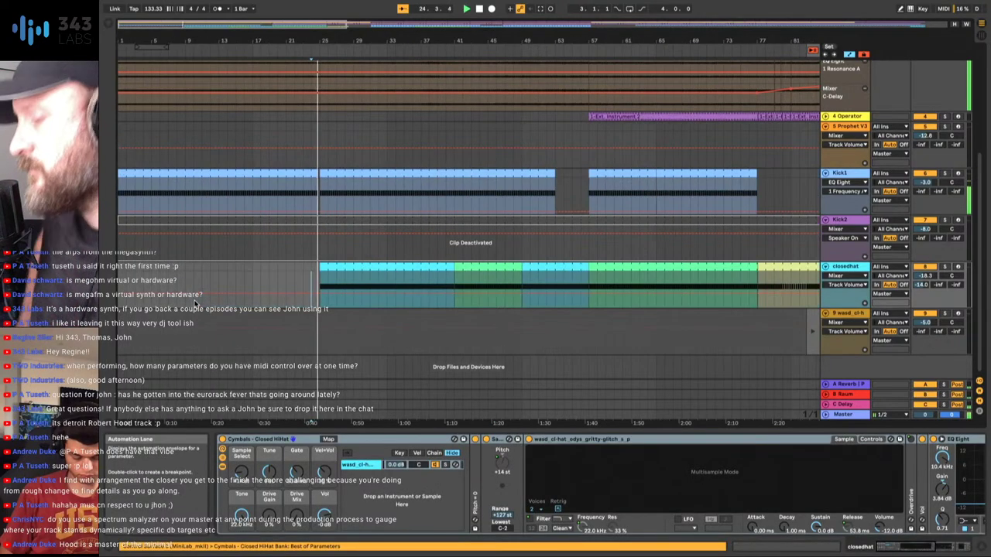
- Copy the new hat clip into its arrangement lane as a 21-bar clip starting at bar 49, with that track following the arrangement
key(Tab)
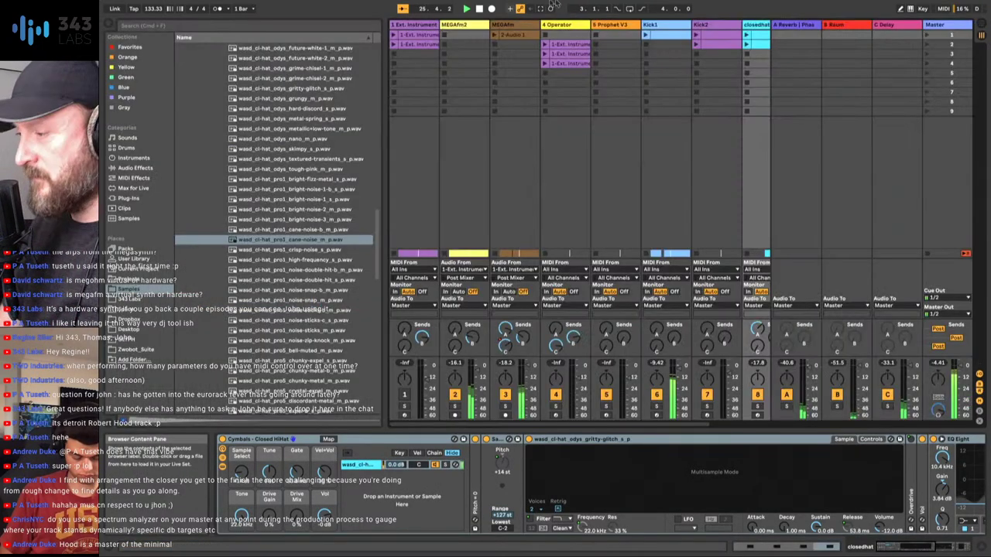
key(Tab)
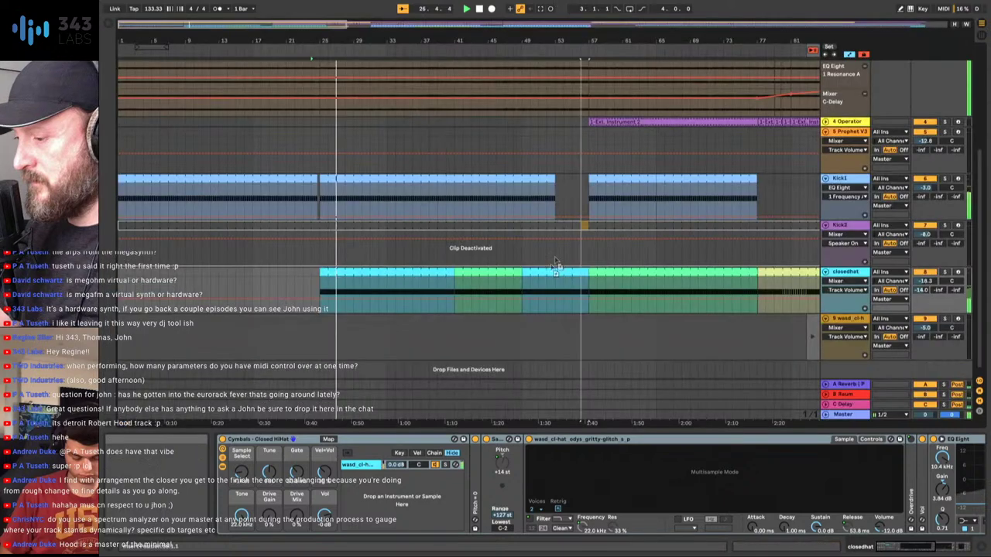
click(815, 341)
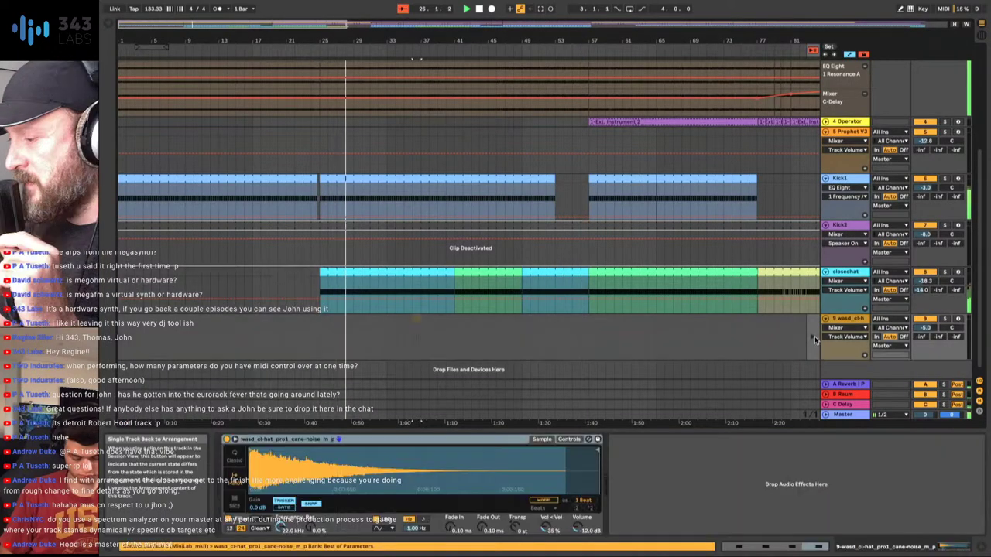
click(813, 339)
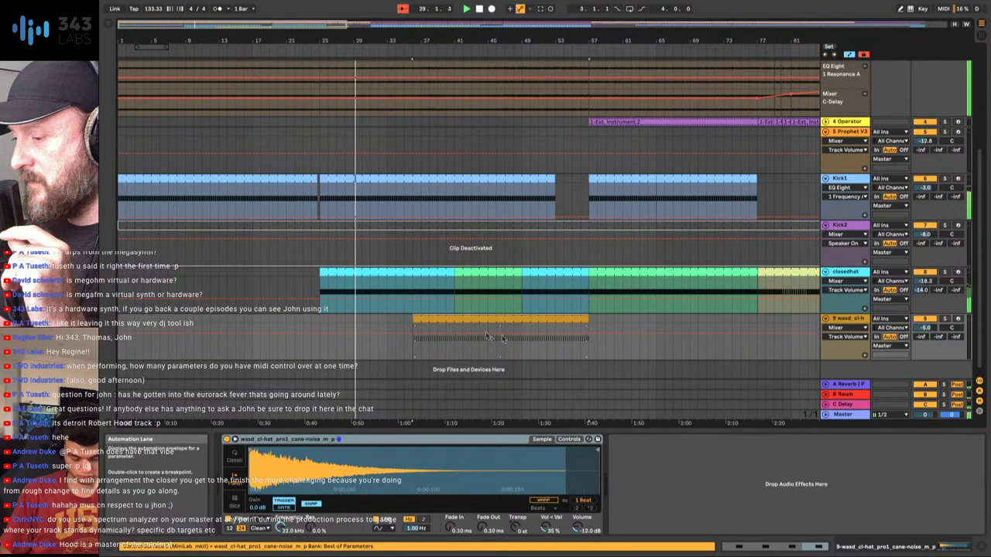
drag(487, 337, 582, 333)
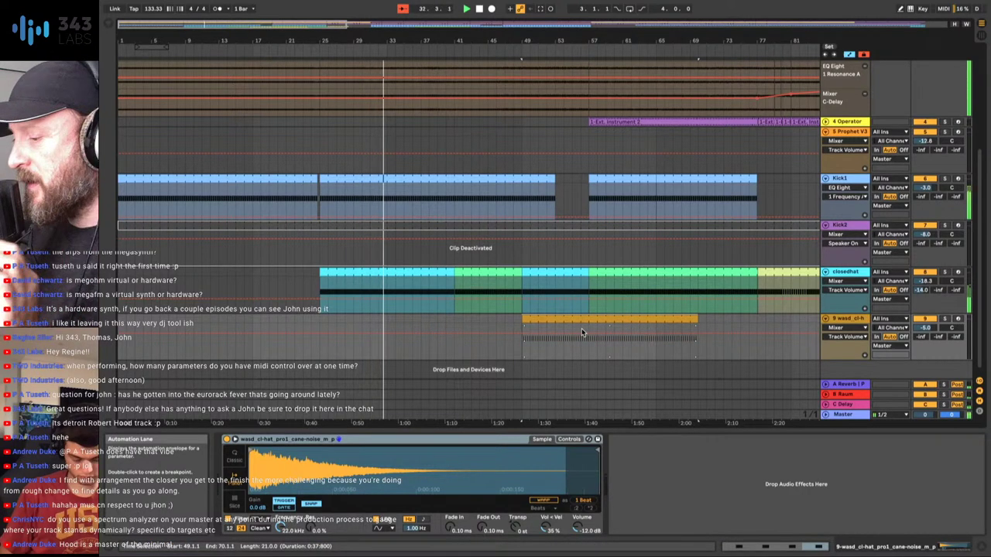
- Lower the new hat track to -7.9 dB and add an EQ Eight that cuts its lows and a band at 1.28 kHz by -6.07 dB
click(454, 49)
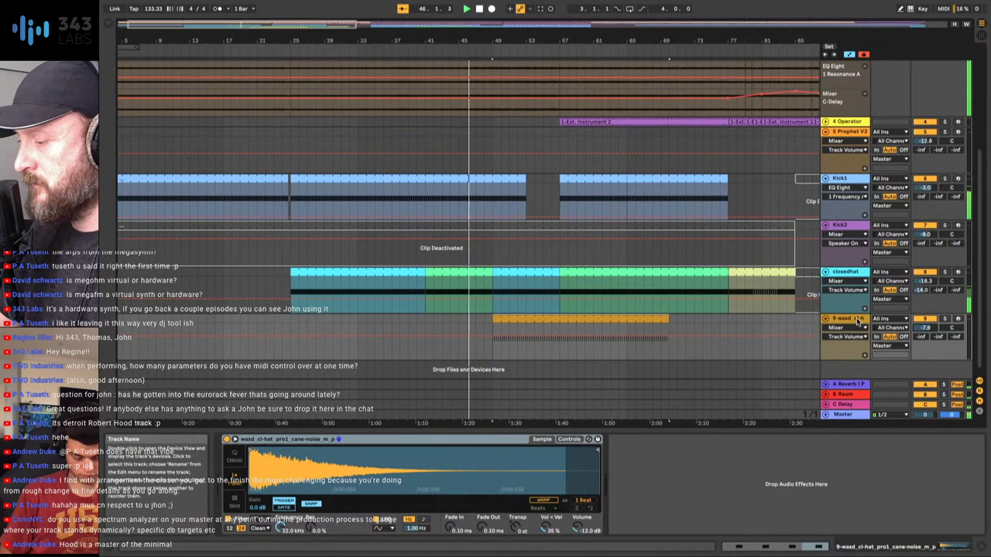
key(ctrl+alt+b)
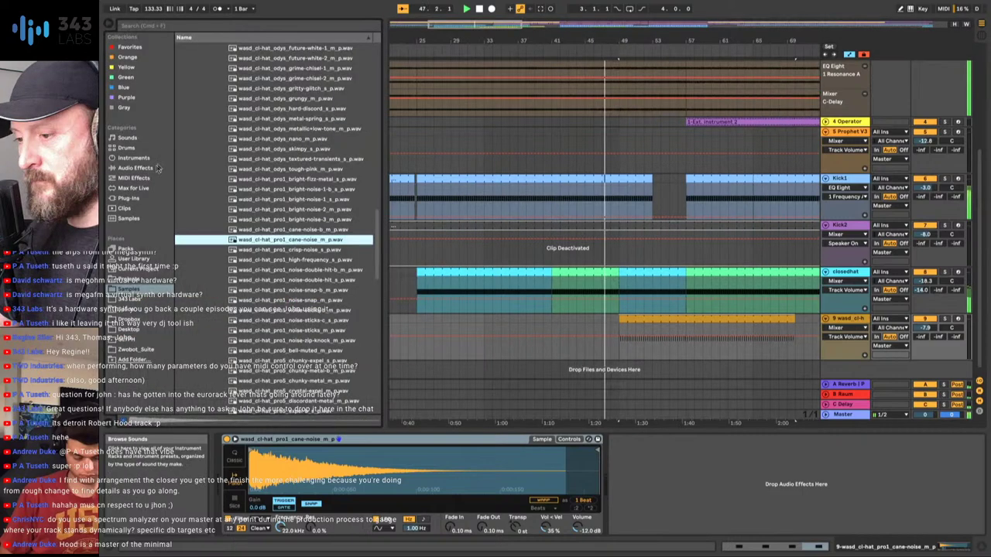
click(157, 167)
key(Return)
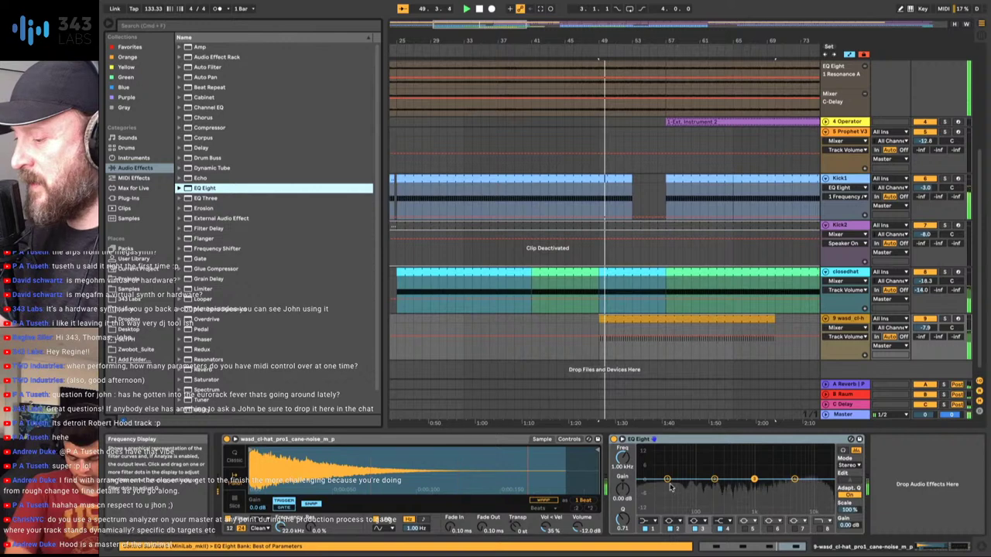
drag(667, 479, 760, 492)
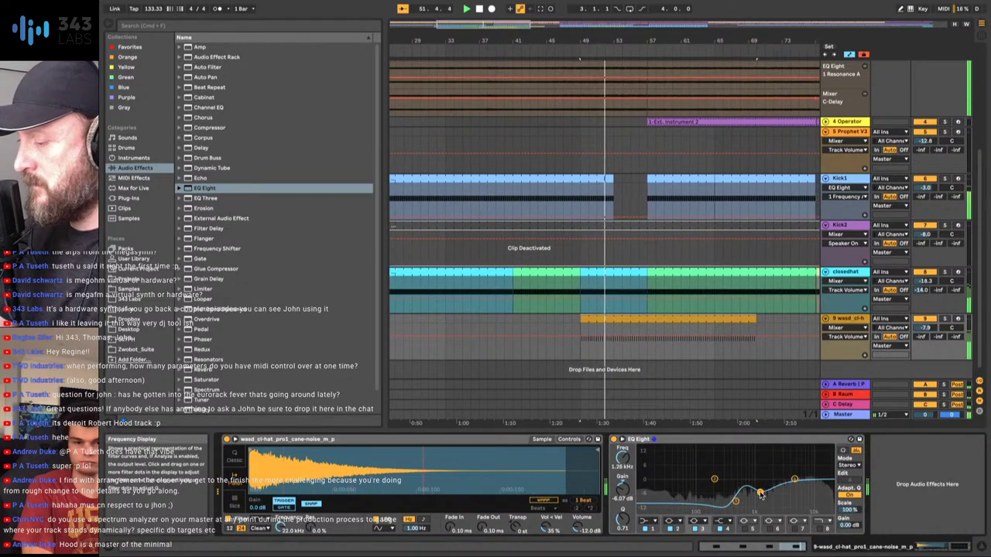
click(795, 480)
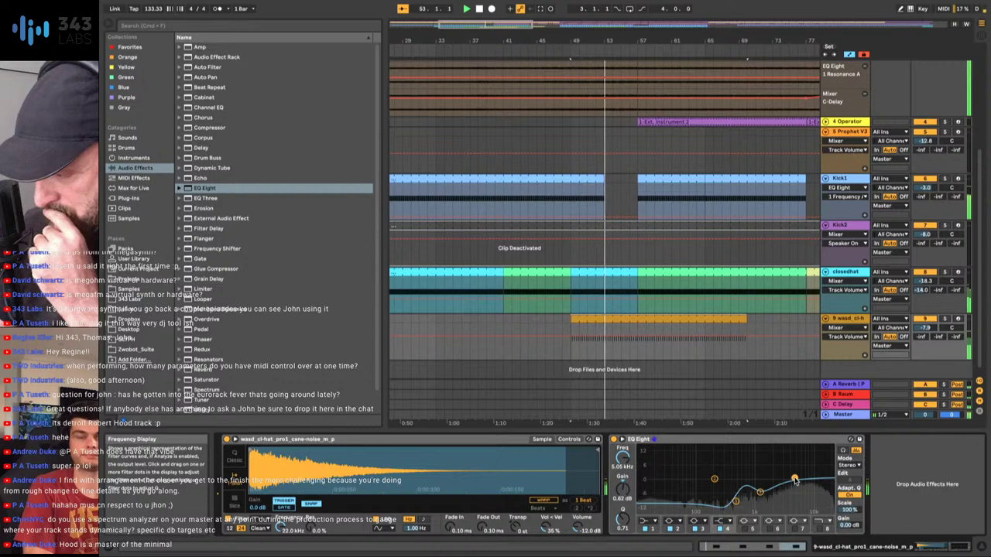
- Move the new hat clip to start at bar 57 and lower its track volume to -11.1 dB
click(637, 336)
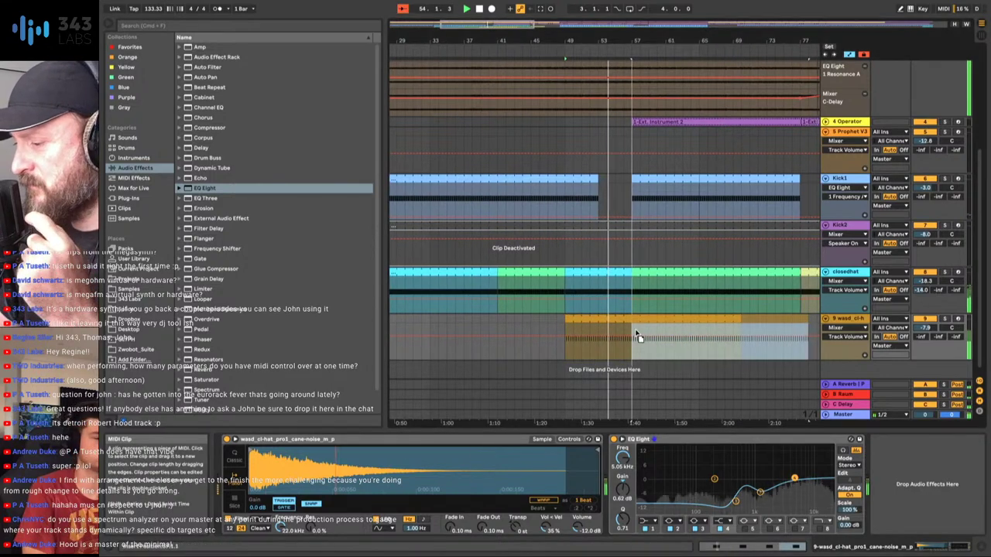
key(super+shift+j)
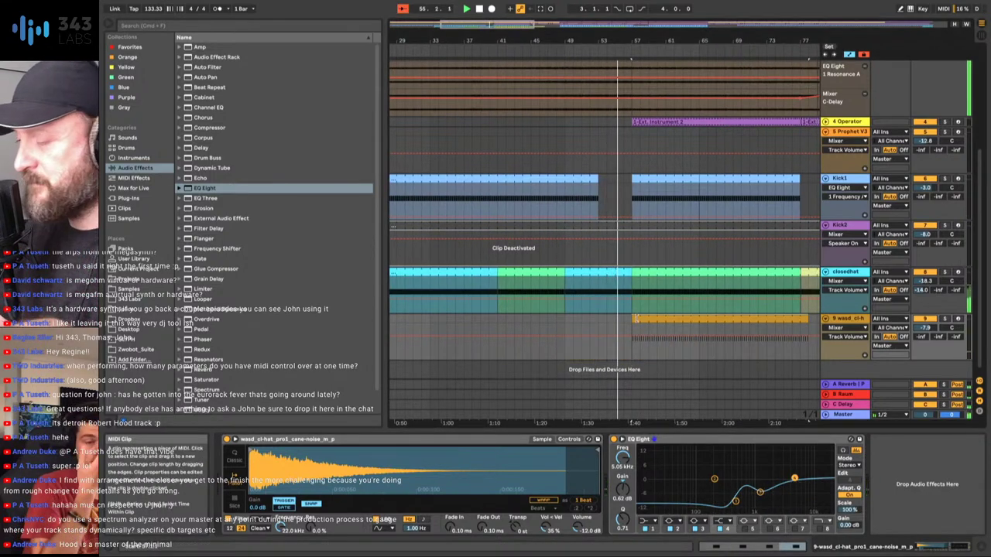
drag(925, 327, 926, 338)
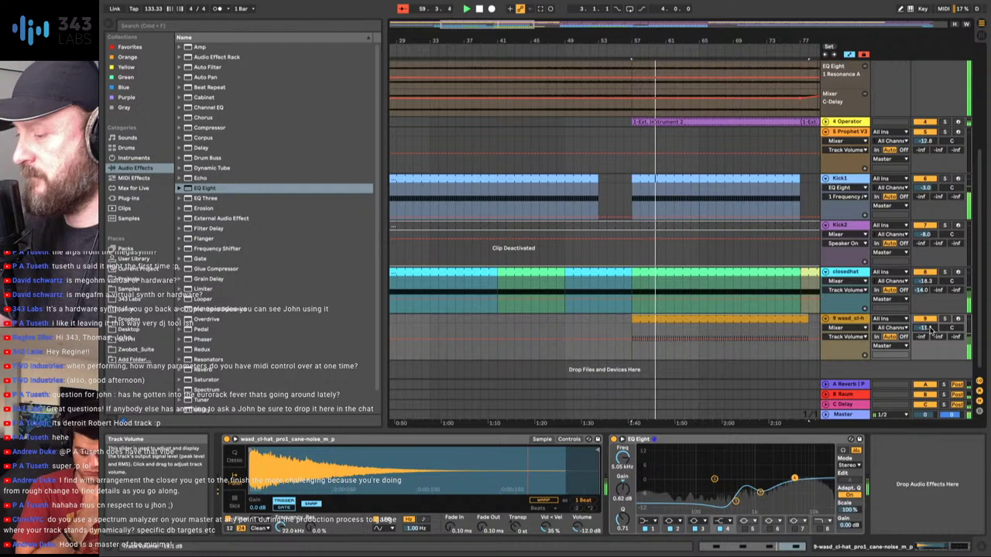
- Tighten the new hat with an EQ cut of -10.8 dB at 539 Hz, a shorter sample with 64.0 ms fade-out, and track volume -13.0 dB
drag(759, 493, 762, 497)
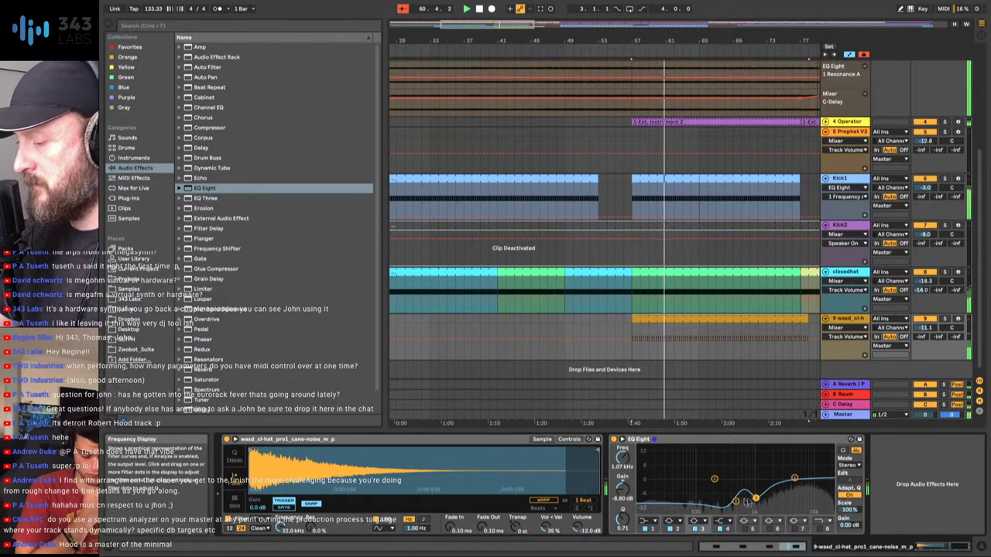
drag(489, 529, 489, 517)
mouse_move(597, 451)
mouse_down()
mouse_move(387, 452)
mouse_move(436, 452)
mouse_up()
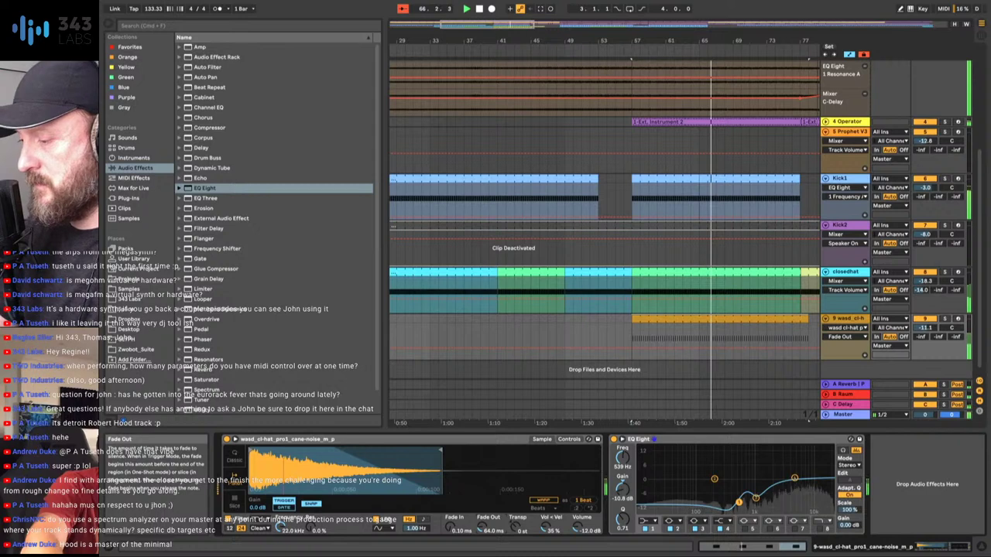
drag(926, 328, 925, 330)
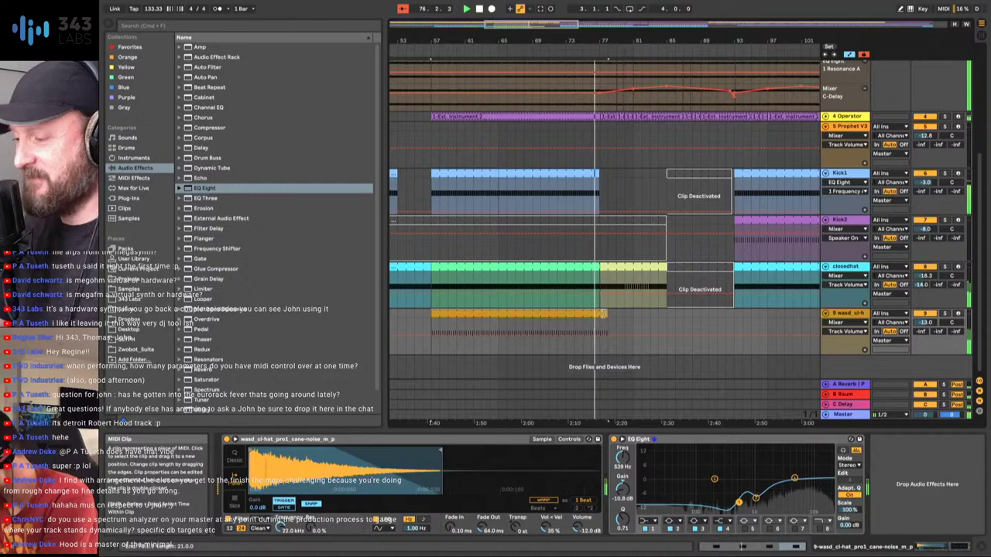
- Extend the new hat clip and the yellow closedhat clip to bar 93, replacing the deactivated closedhat clip
drag(612, 314, 666, 317)
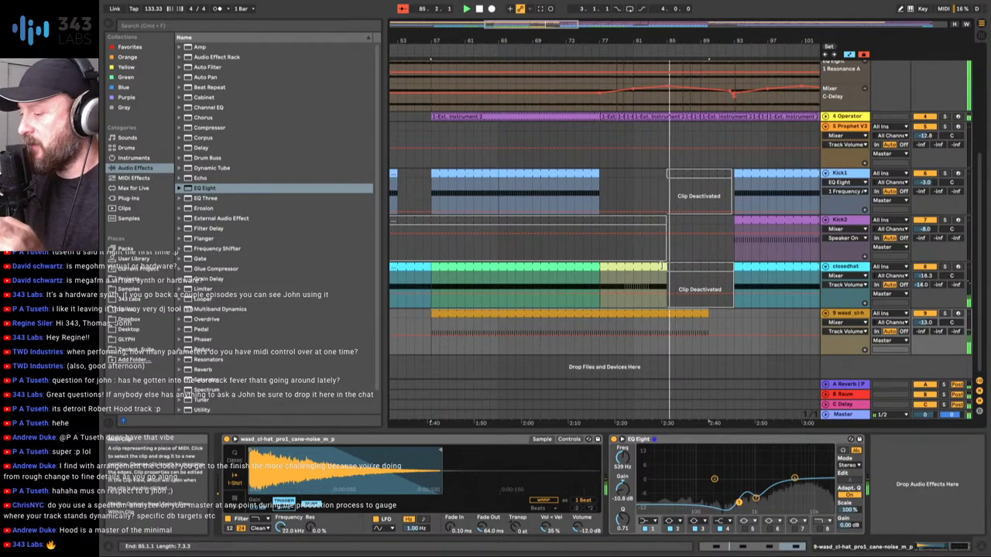
drag(663, 314, 708, 314)
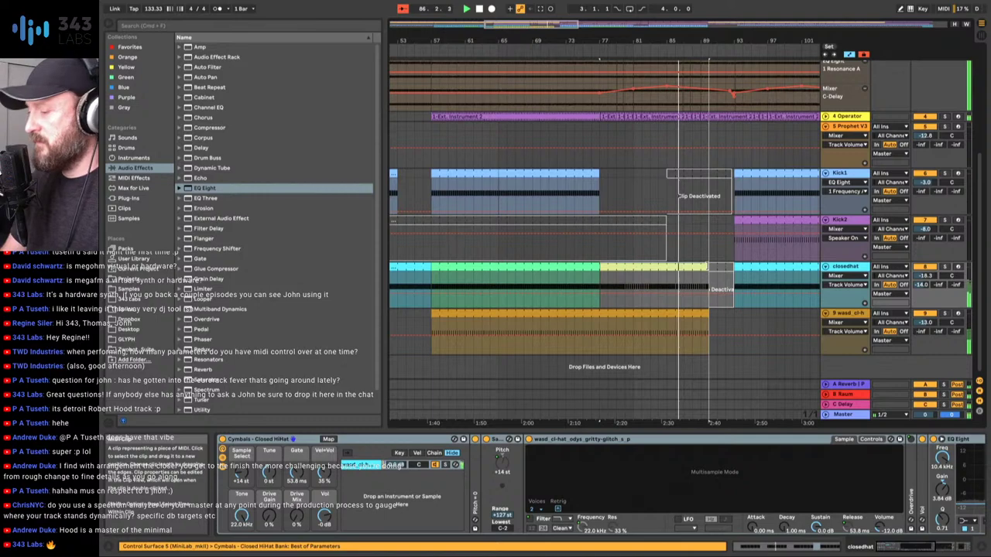
drag(709, 317, 732, 319)
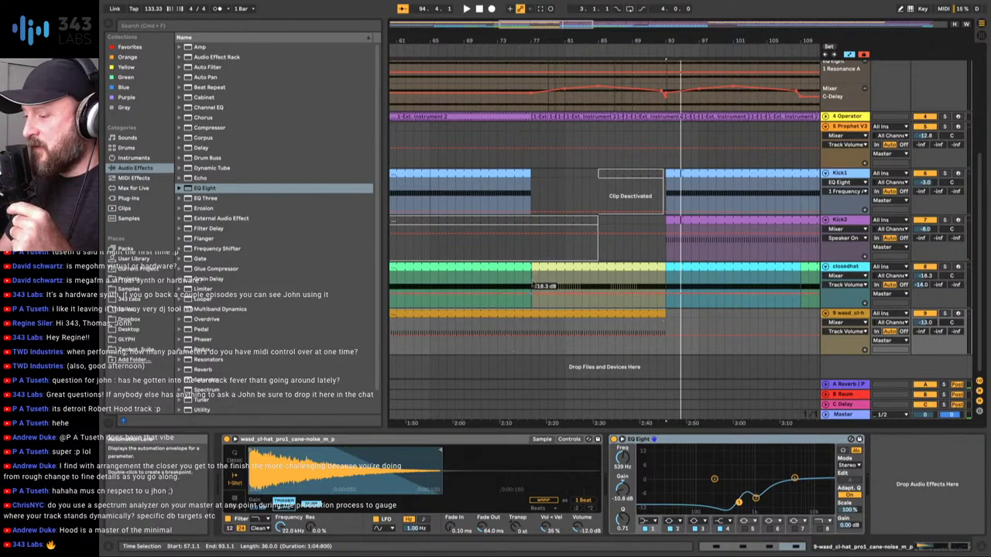
- Cut the new hat clip back to bar 77, audition the section, and extend the clip to end at bar 85
drag(654, 322, 531, 321)
key(space)
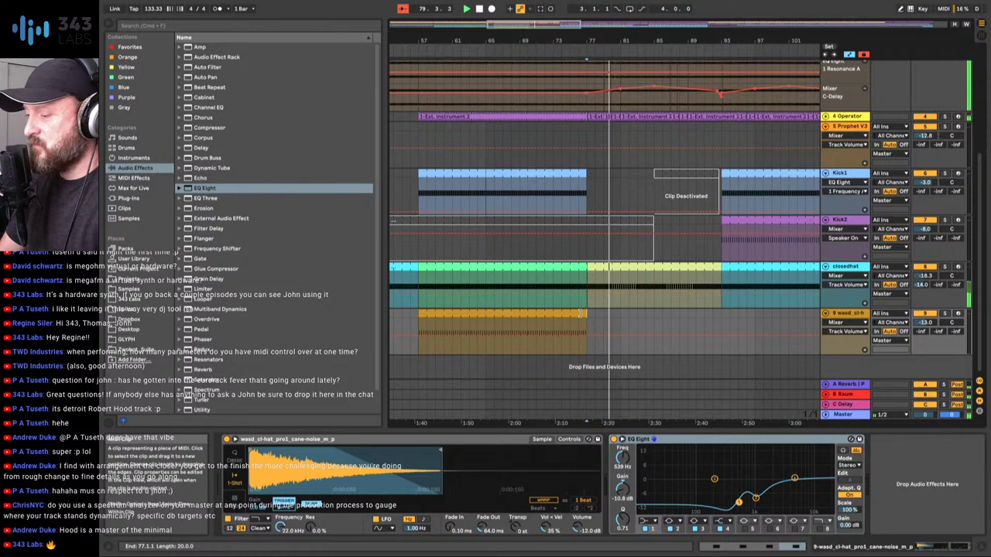
drag(583, 314, 655, 318)
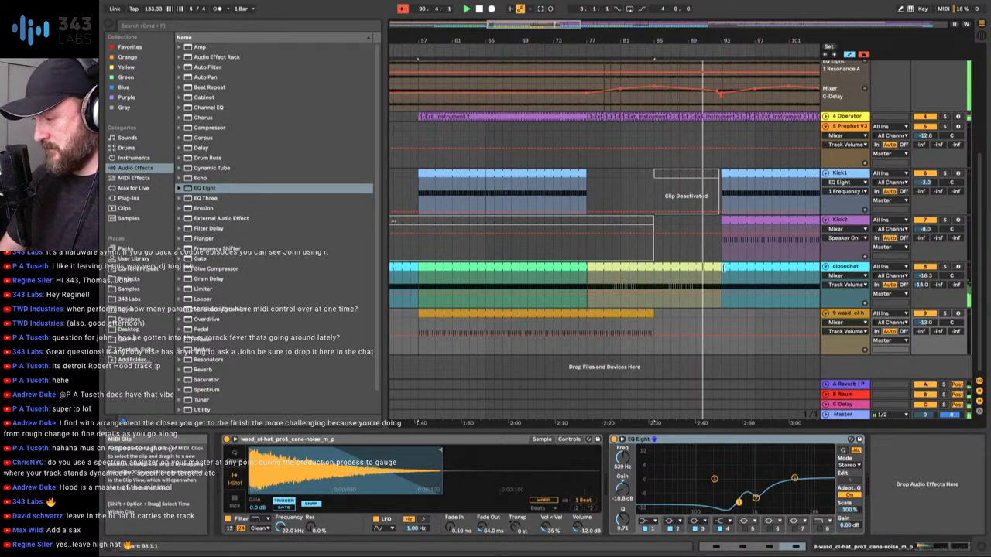
- Extend the cyan closedhat clip backward to start at bar 89 and play the transition from about bar 74
drag(722, 268, 689, 271)
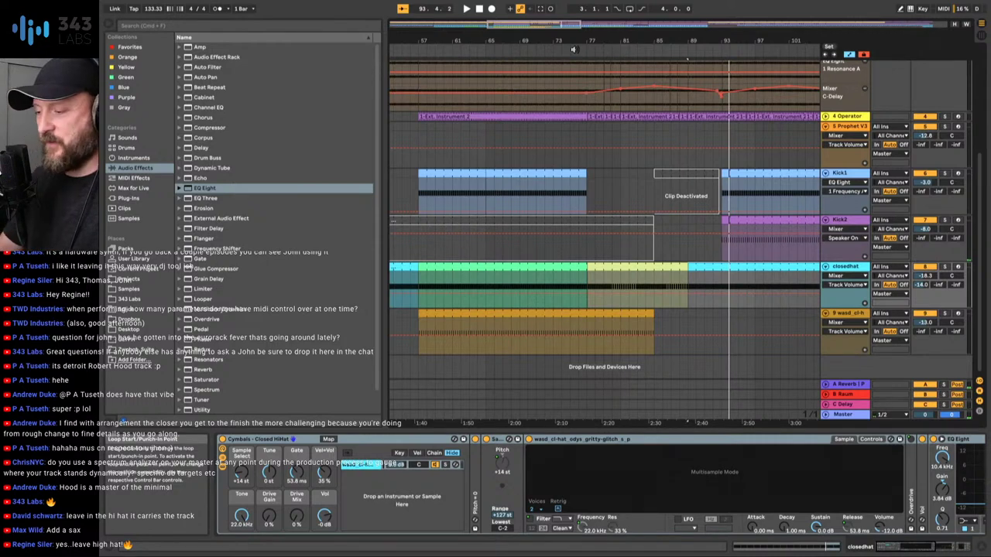
drag(573, 50, 466, 52)
click(448, 159)
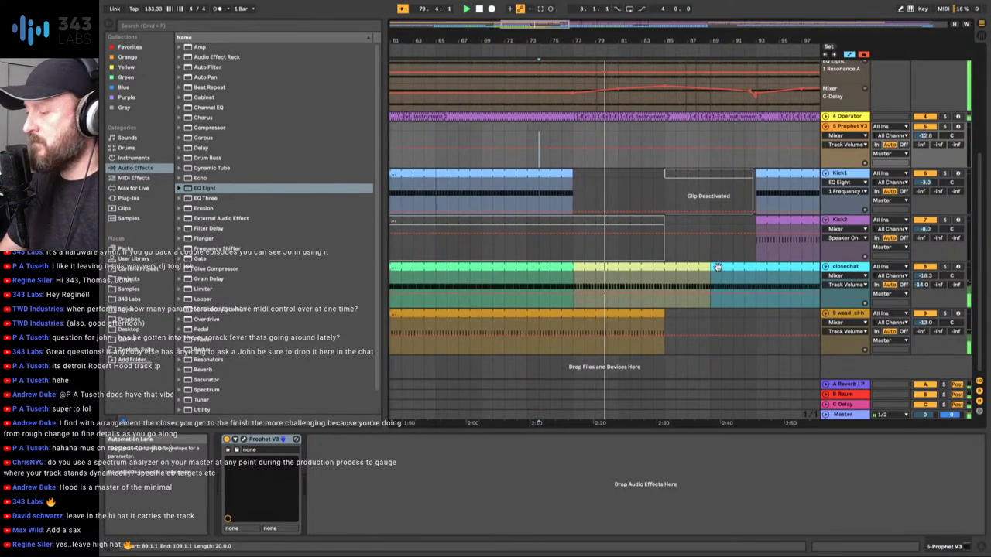
- Try starting the cyan closedhat clip at bar 85, where the new hat clip ends, and audition the transition
drag(710, 268, 664, 269)
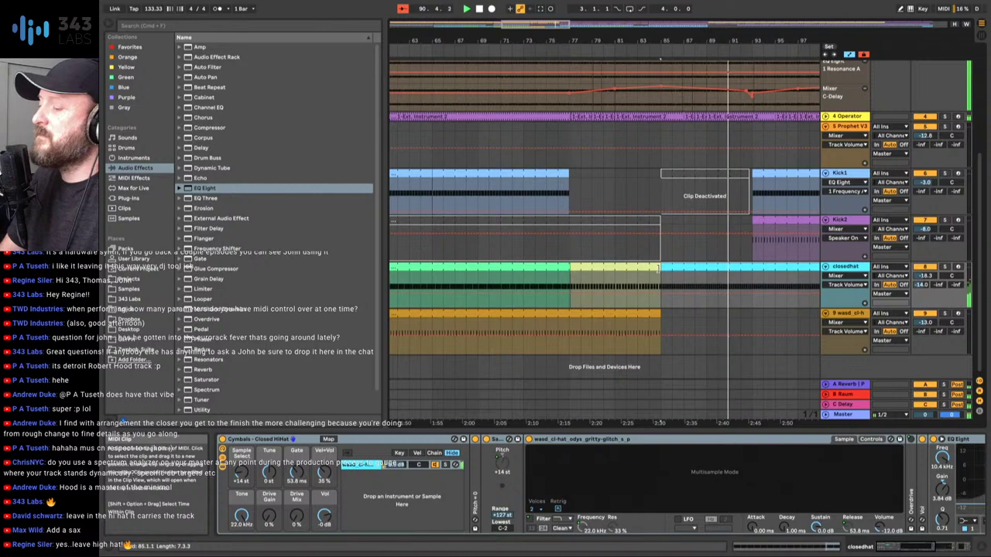
key(space)
click(629, 147)
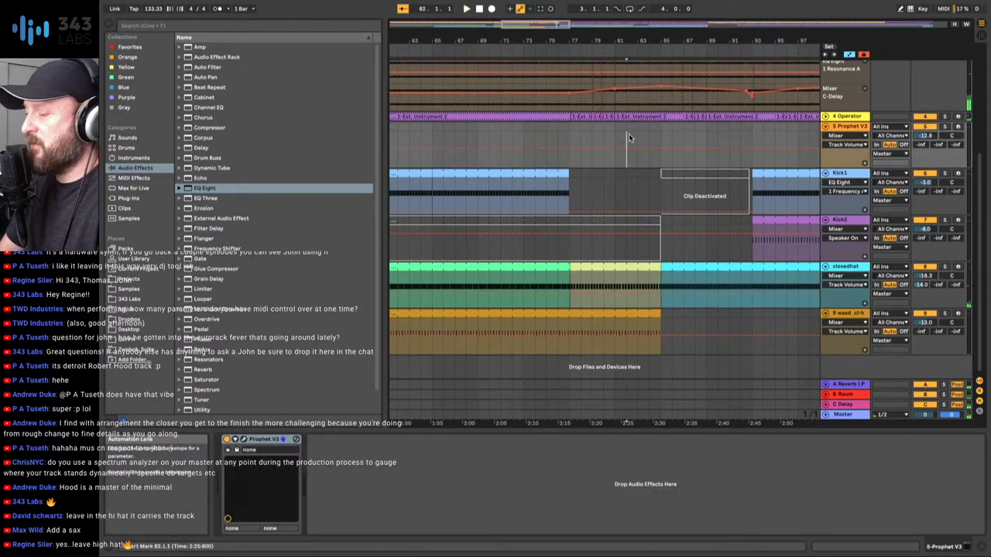
- Try a gap in the closedhat track between bars 85 and 90, and play from bar 77
click(661, 264)
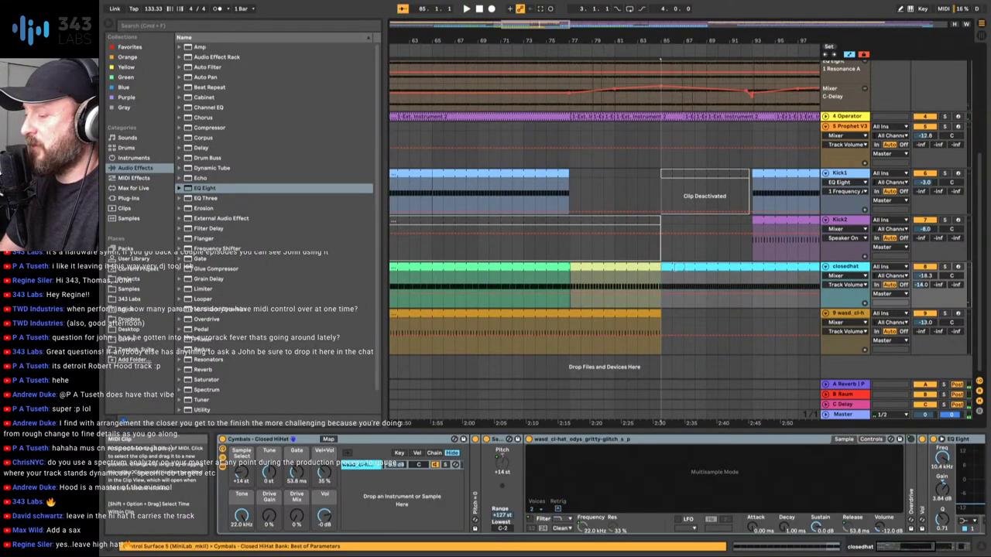
click(577, 299)
key(space)
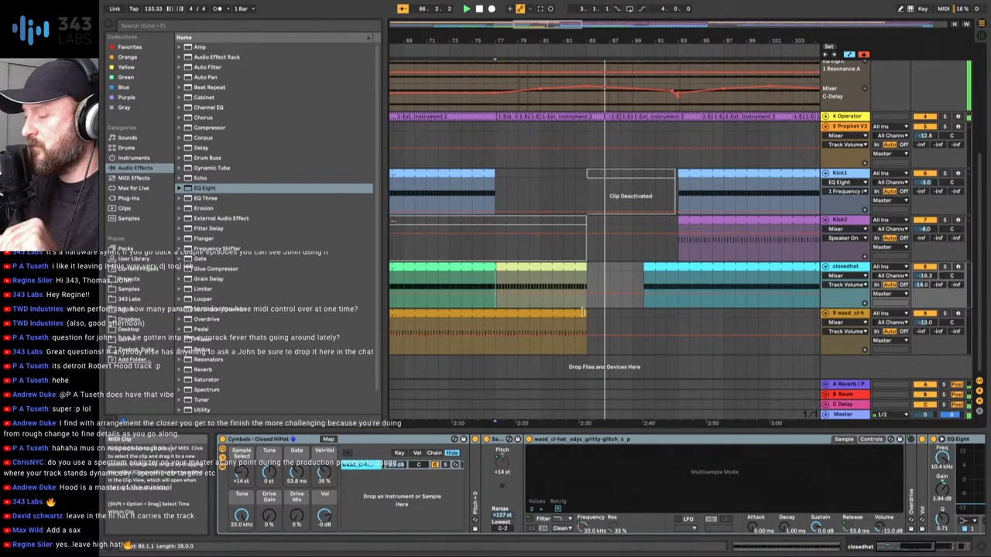
- Extend the yellow closedhat clip to bar 89, start the cyan clip there, and play the transition from bar 77
click(637, 315)
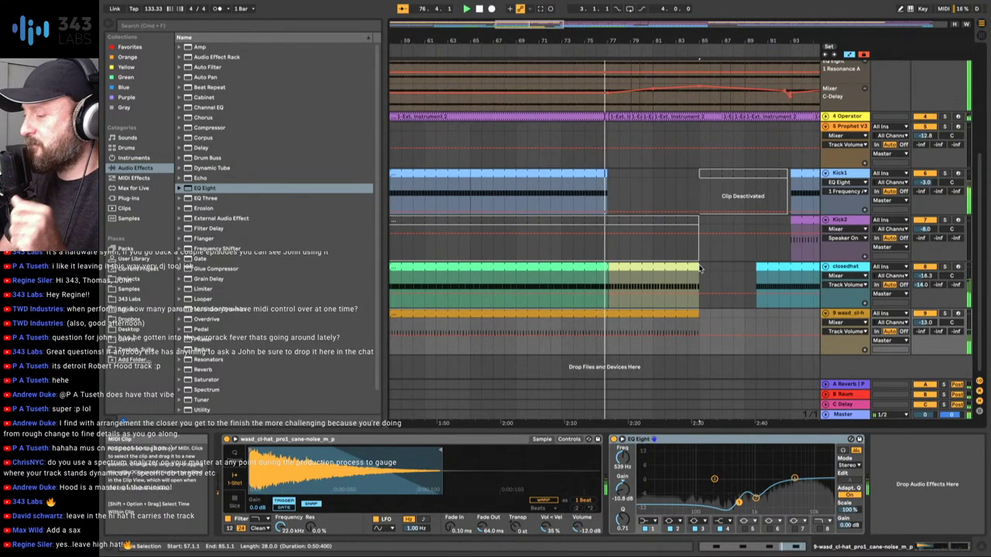
drag(699, 269, 743, 268)
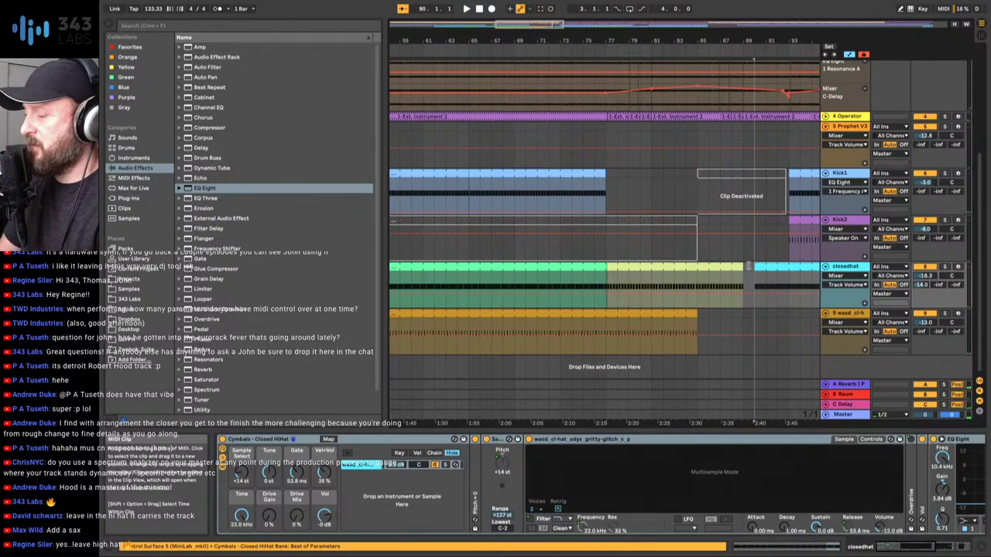
click(601, 305)
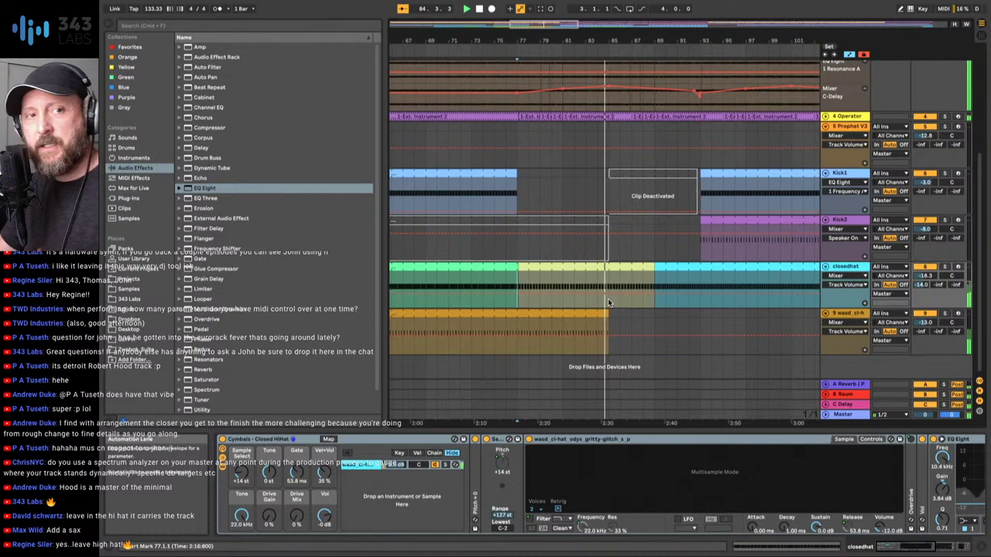
- Extend the wasd_cl-hat clip on track 9 to bar 103 and the yellow closedhat clip to bar 93
drag(601, 317, 634, 317)
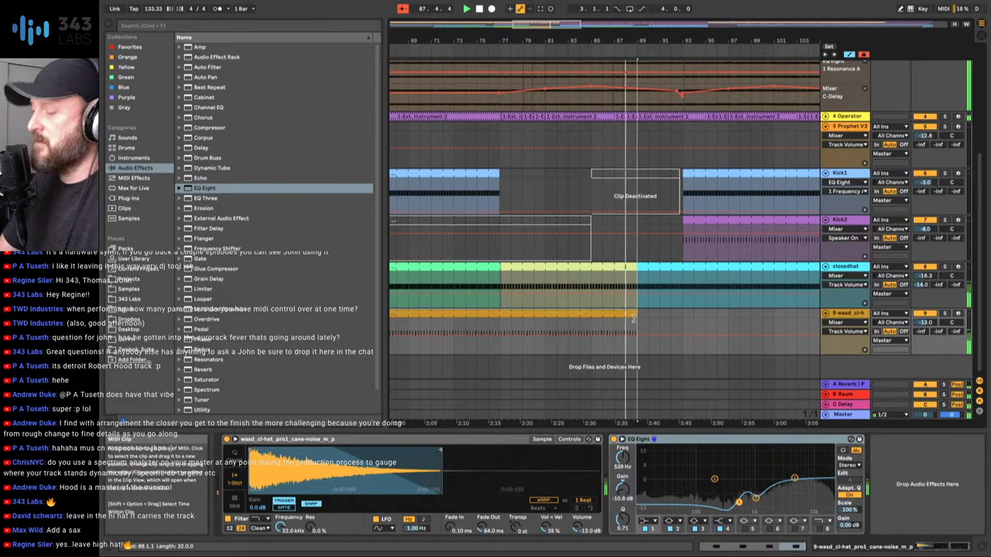
drag(634, 318, 750, 317)
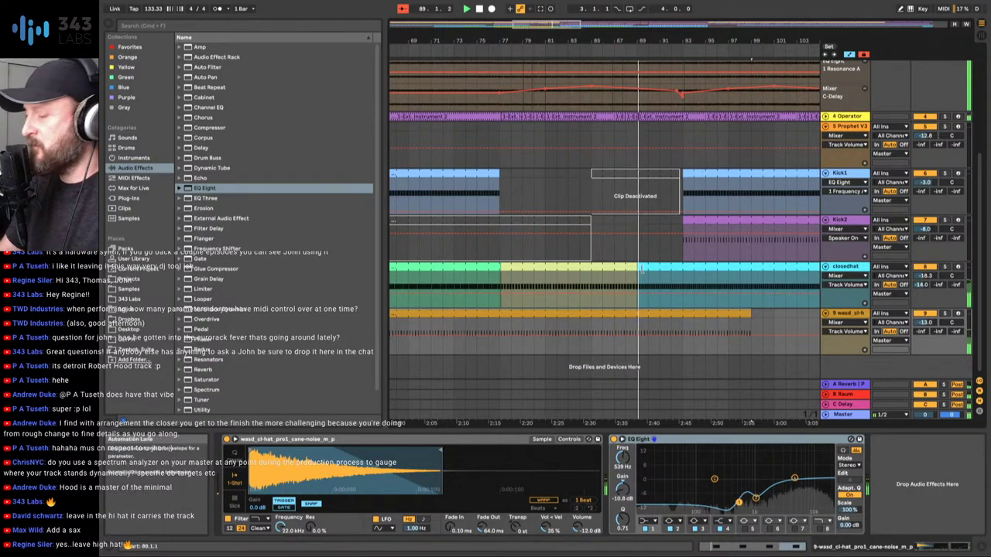
drag(636, 268, 684, 268)
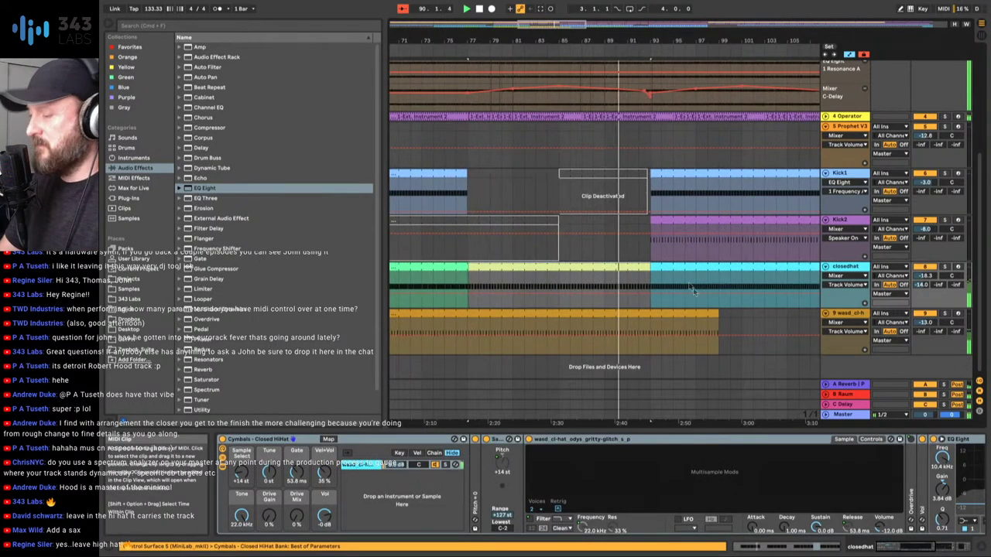
drag(718, 316, 758, 316)
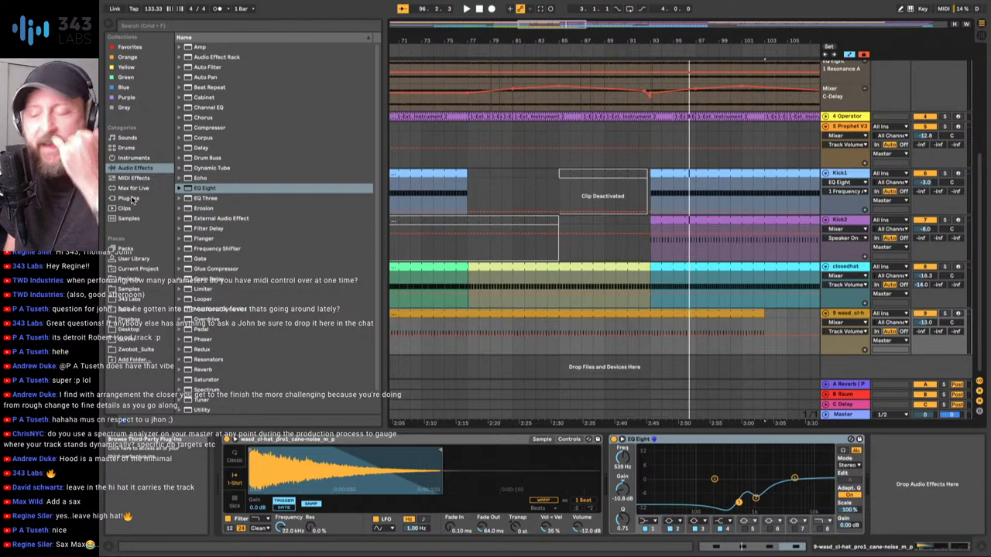
- Show the Session View without the browser and examine the Solid Bus Comp and Limiter on the Master track
key(Tab)
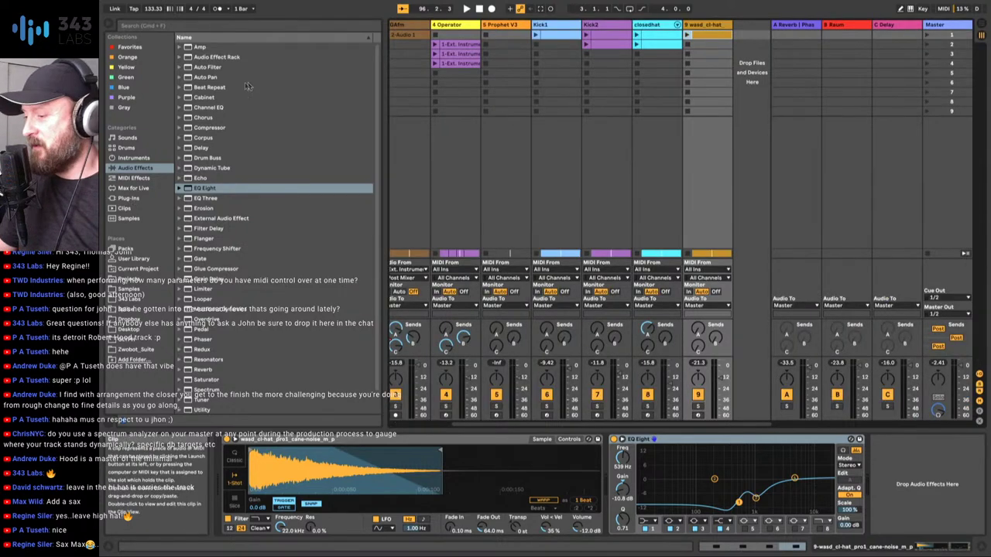
click(109, 27)
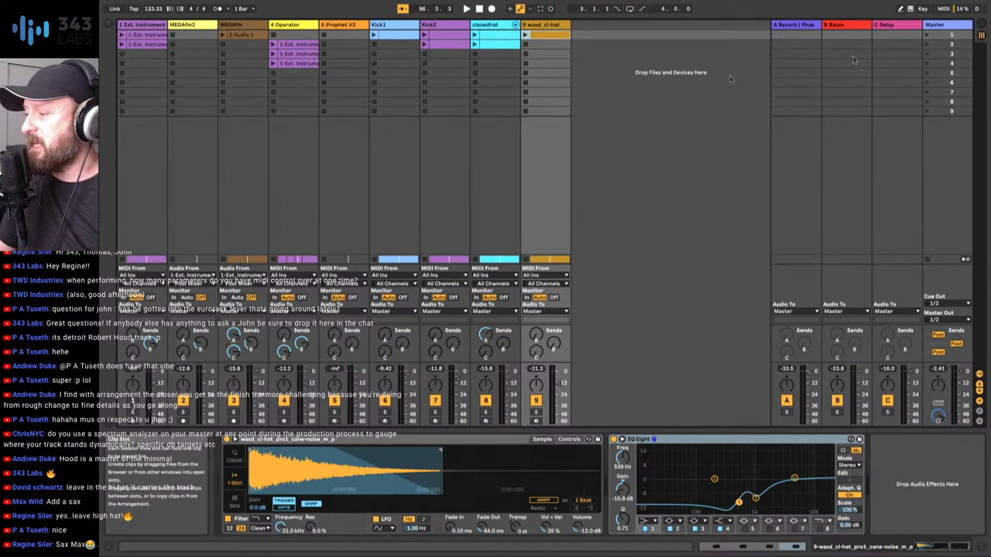
click(942, 27)
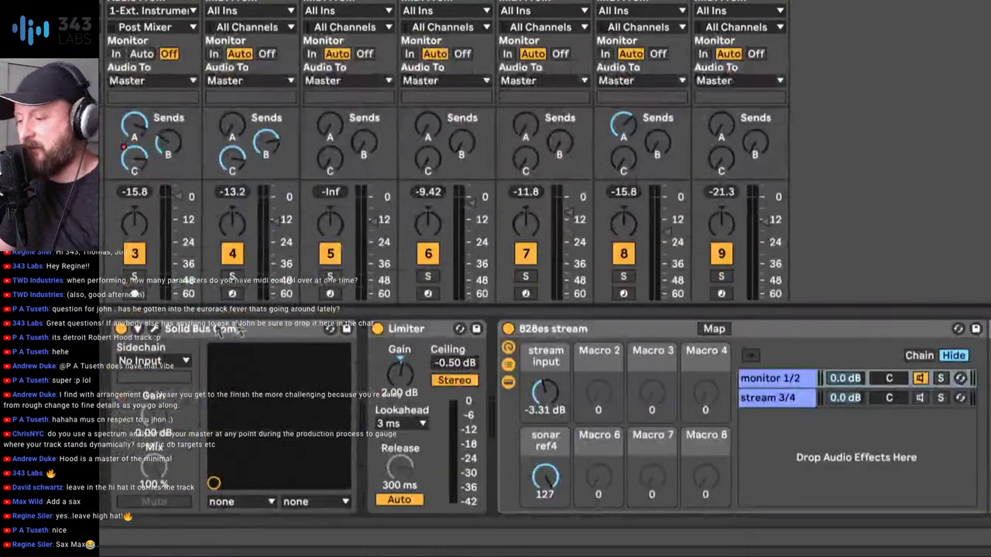
click(225, 333)
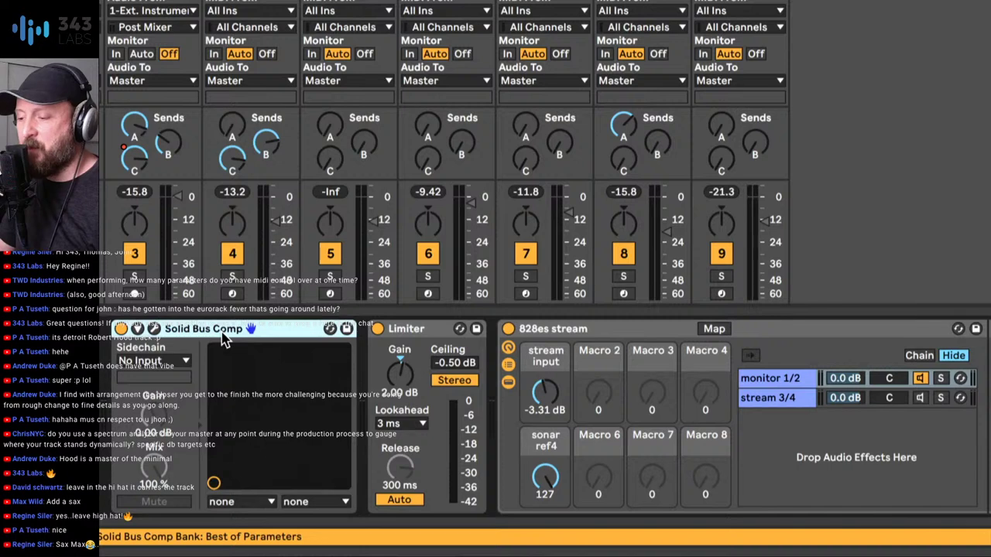
click(414, 338)
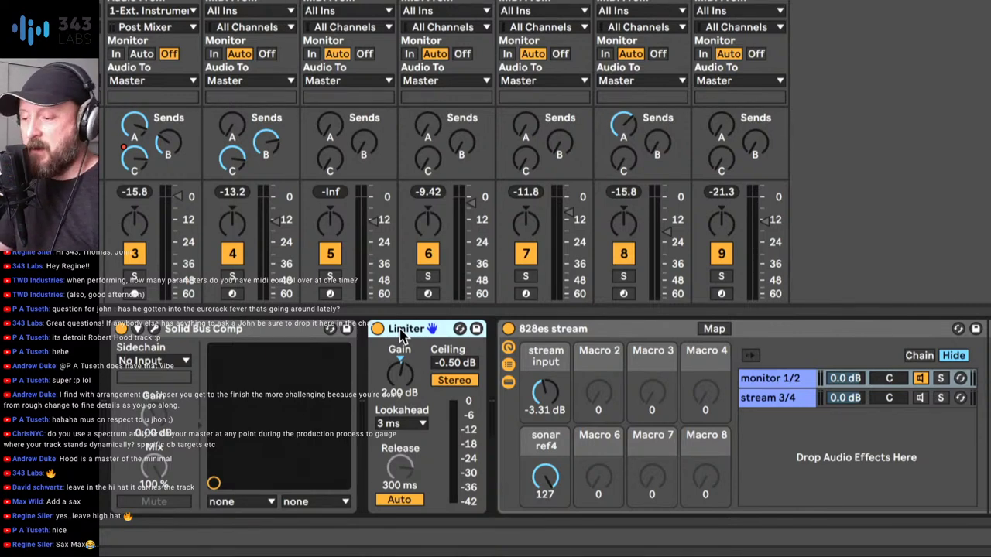
click(225, 332)
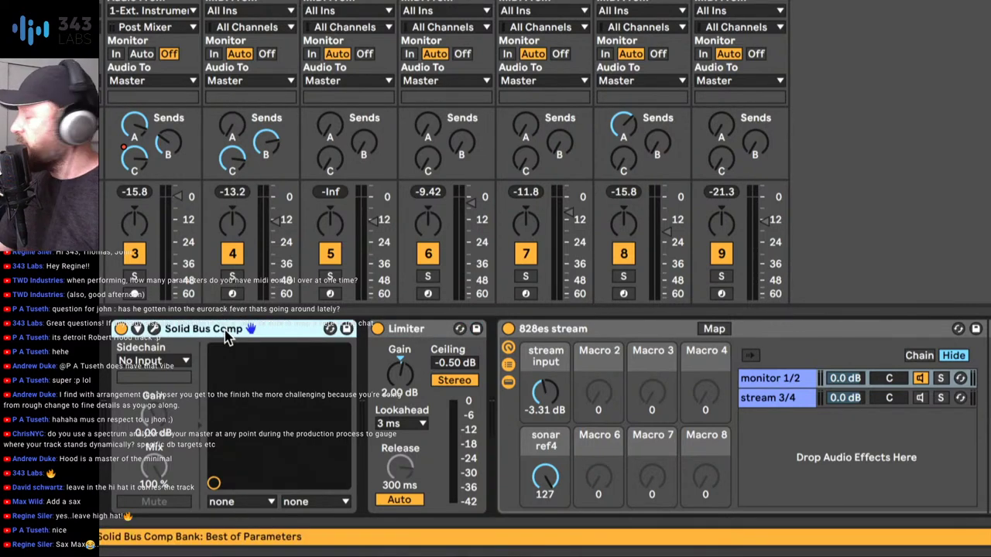
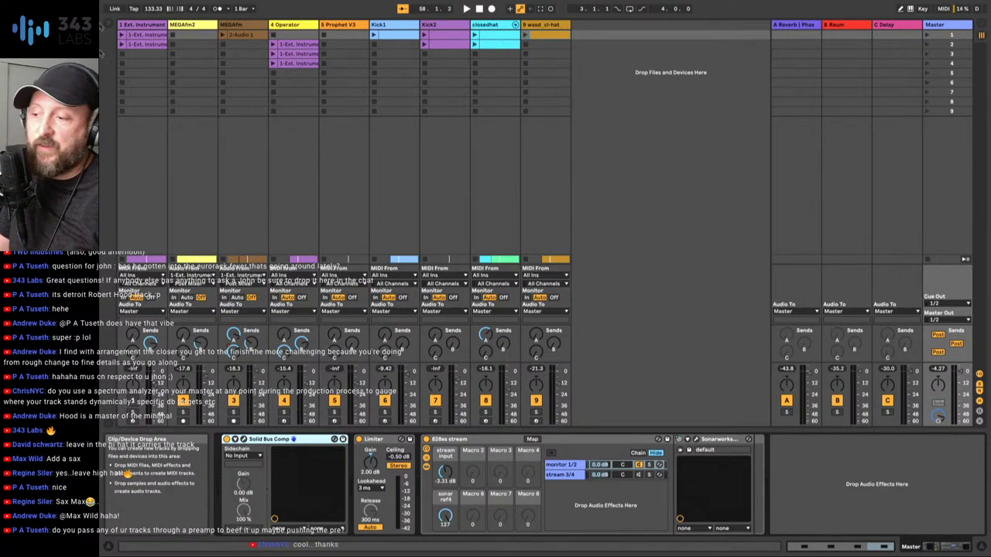
- Review the device chains of the MEGAfm, Operator and Kick1 tracks
click(243, 28)
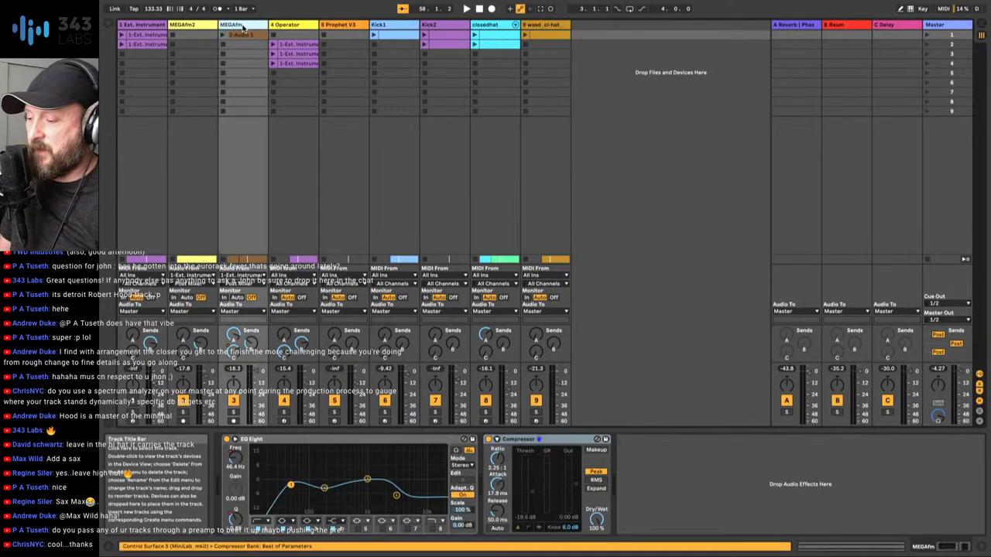
click(292, 26)
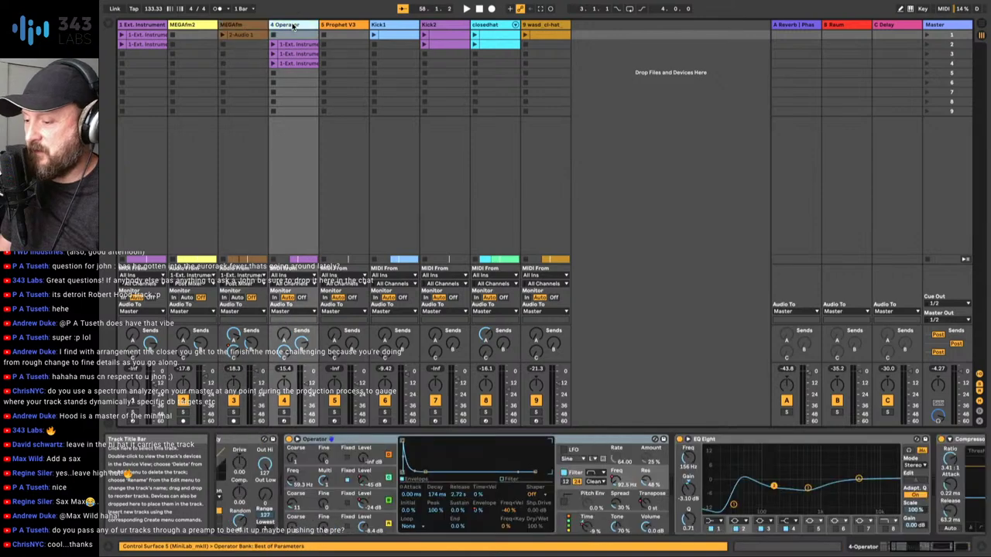
click(392, 26)
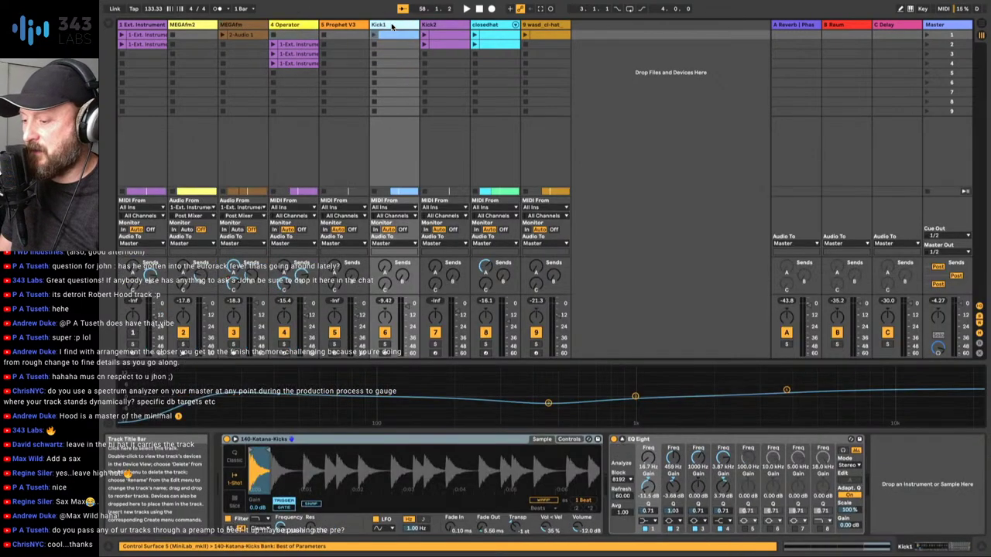
- Examine Kick2's full effect chain, including the dry and wet chains of its Audio Effect Rack
click(445, 28)
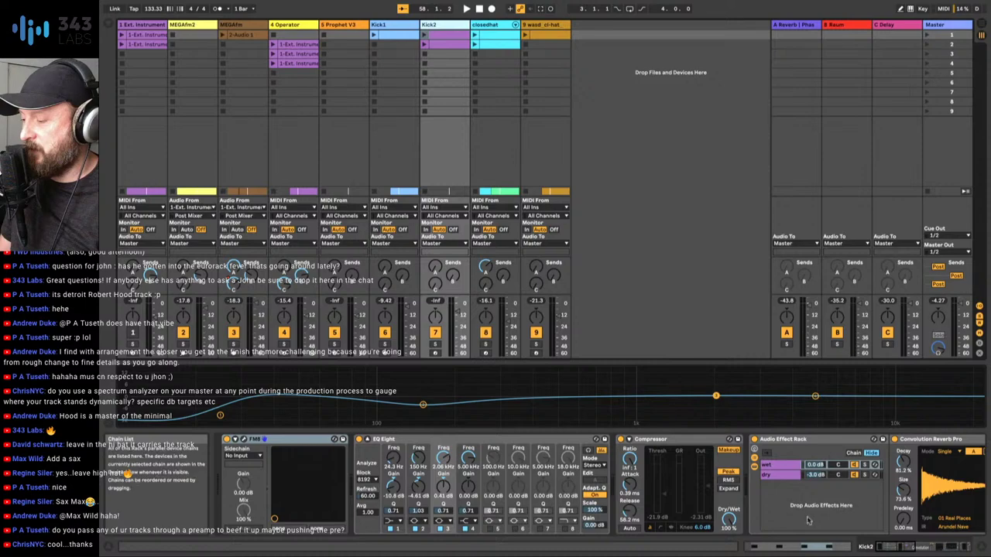
scroll(808, 515, right, 5)
scroll(808, 515, right, 2)
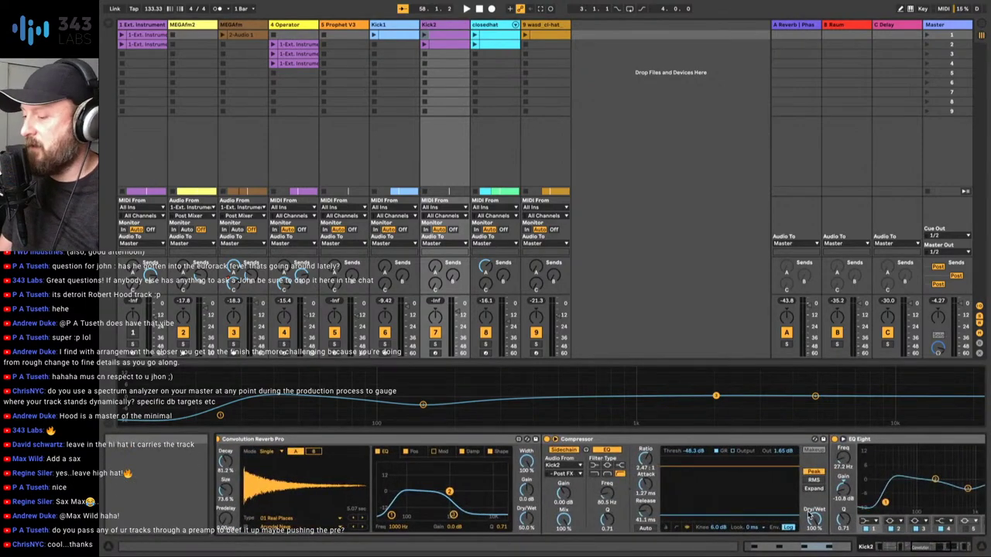
scroll(808, 515, right, 10)
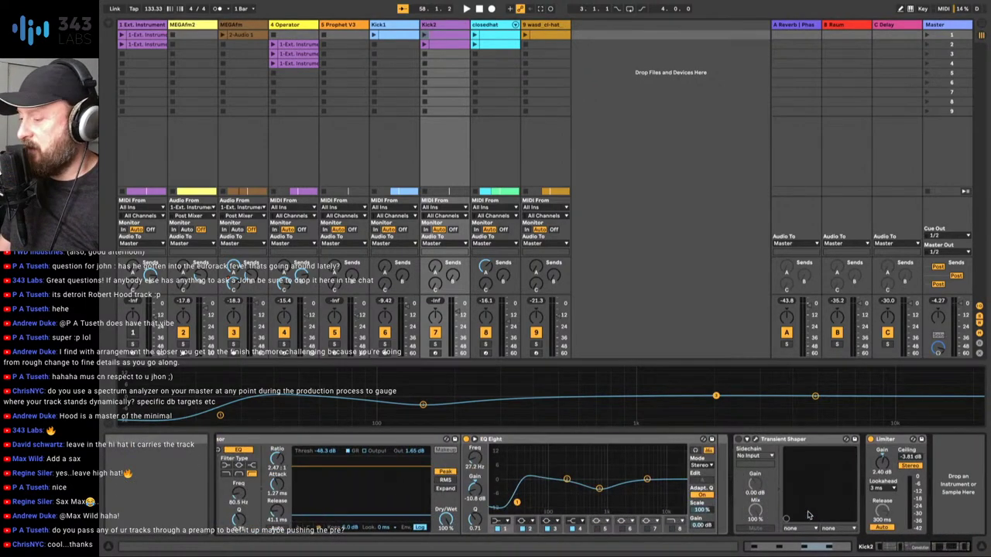
scroll(808, 515, left, 10)
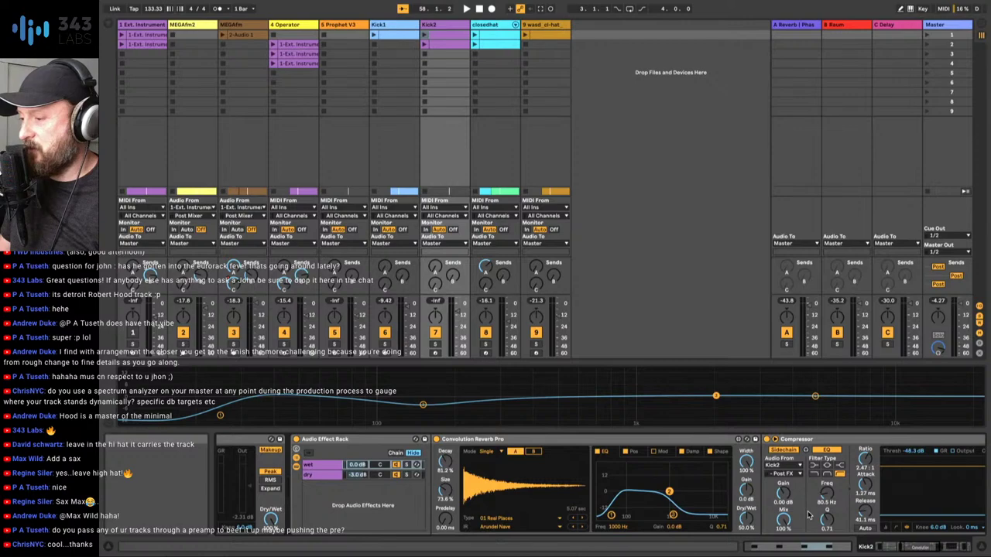
click(326, 475)
click(331, 466)
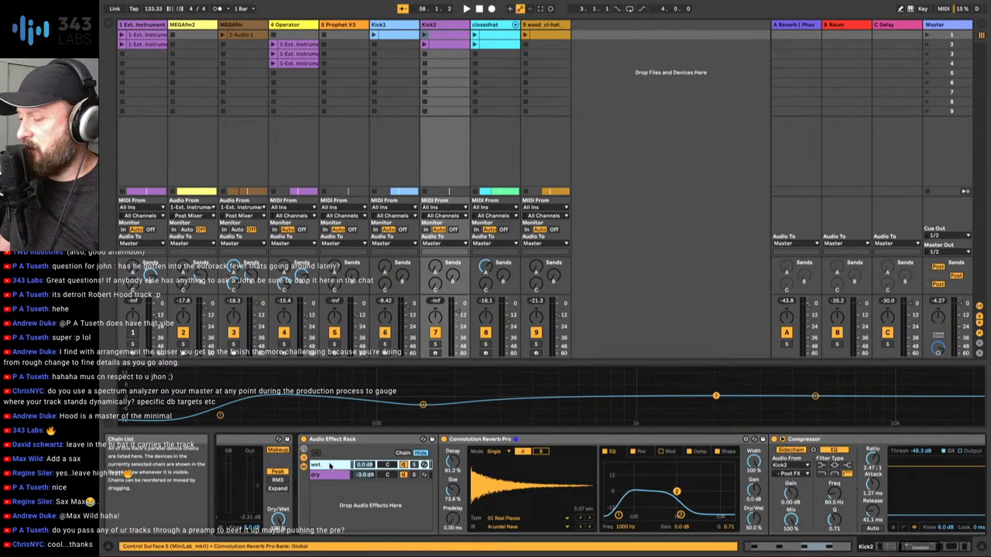
scroll(333, 487, right, 10)
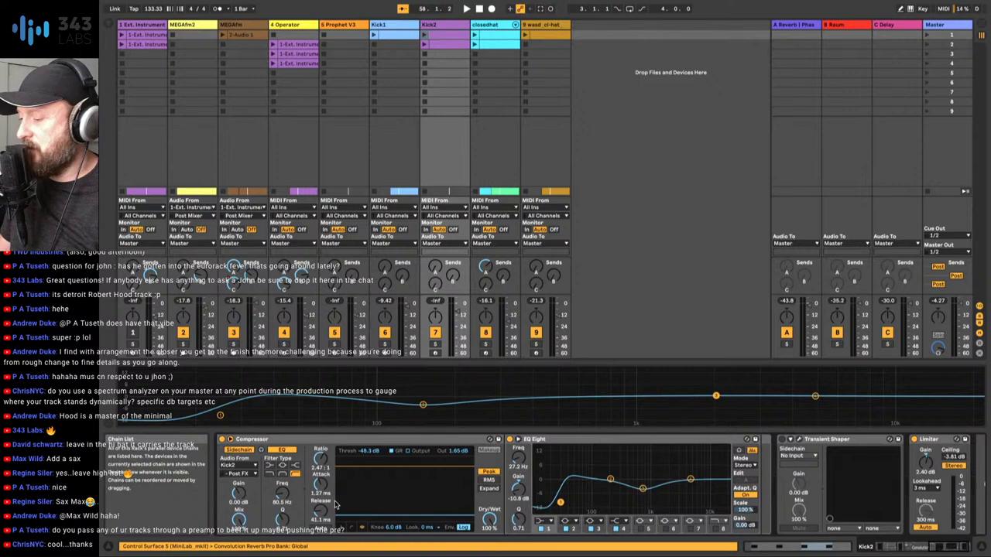
scroll(334, 505, left, 10)
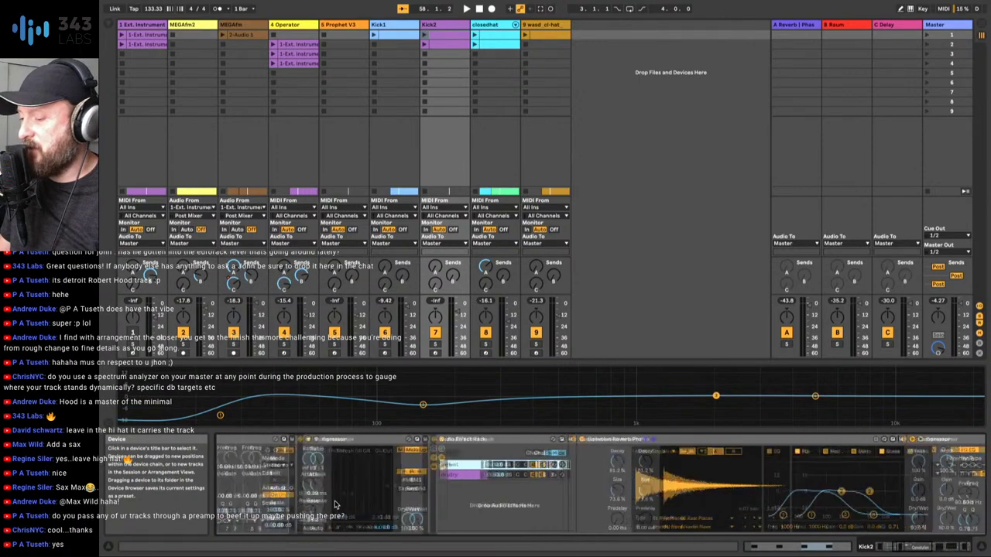
- Solo Kick2, launch its first clip and examine its effect chain from the reverb through the limiter during playback
click(435, 345)
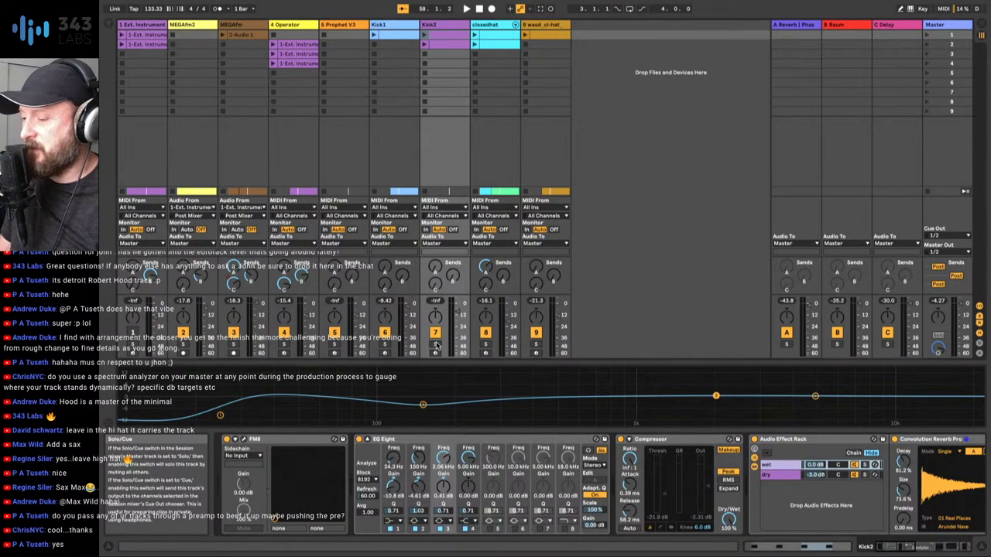
click(425, 34)
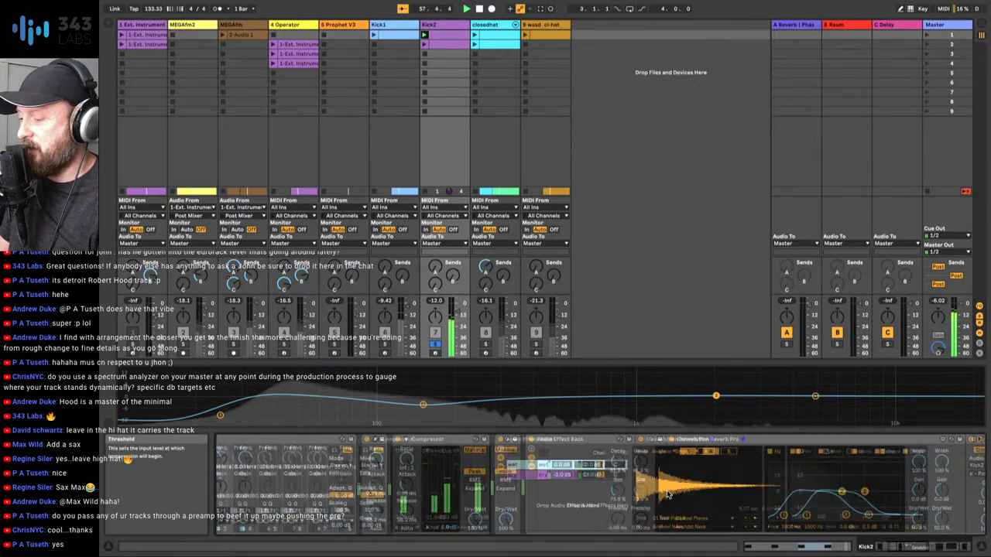
scroll(433, 497, right, 8)
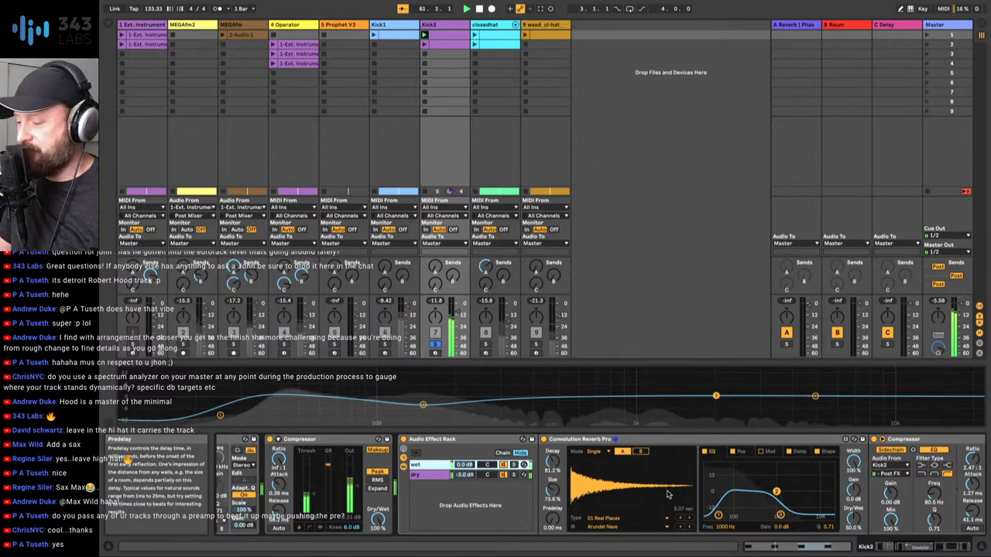
scroll(667, 494, right, 4)
scroll(667, 494, right, 8)
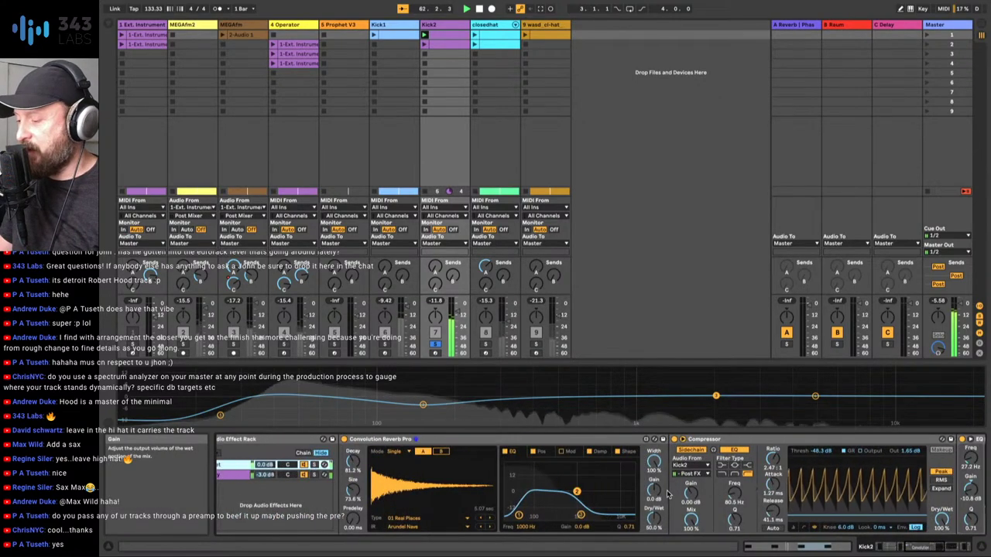
scroll(667, 494, right, 8)
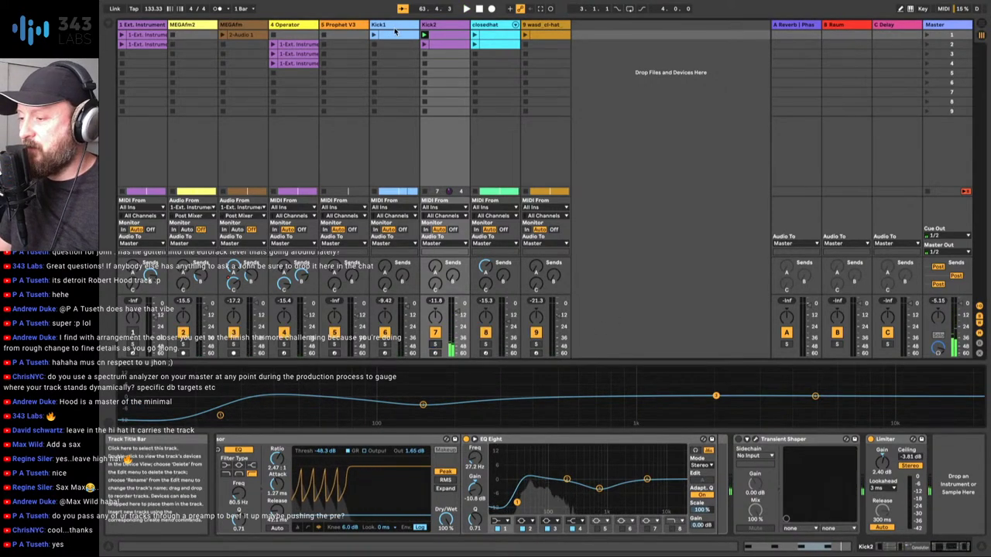
- Review the devices on the Prophet V3, Operator, MEGAfm, MEGAfm2 and Ext. Instrument tracks
click(373, 94)
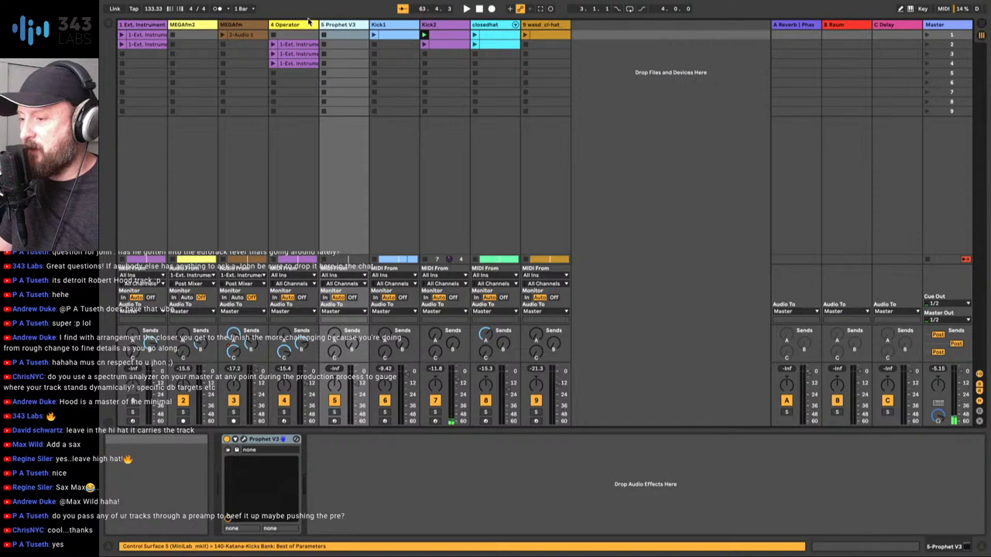
click(302, 25)
click(249, 25)
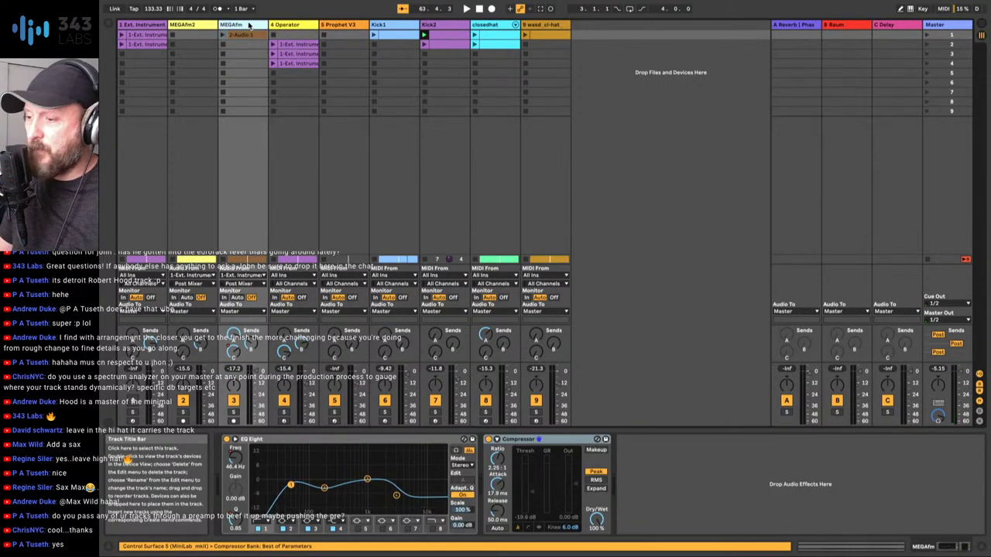
click(190, 25)
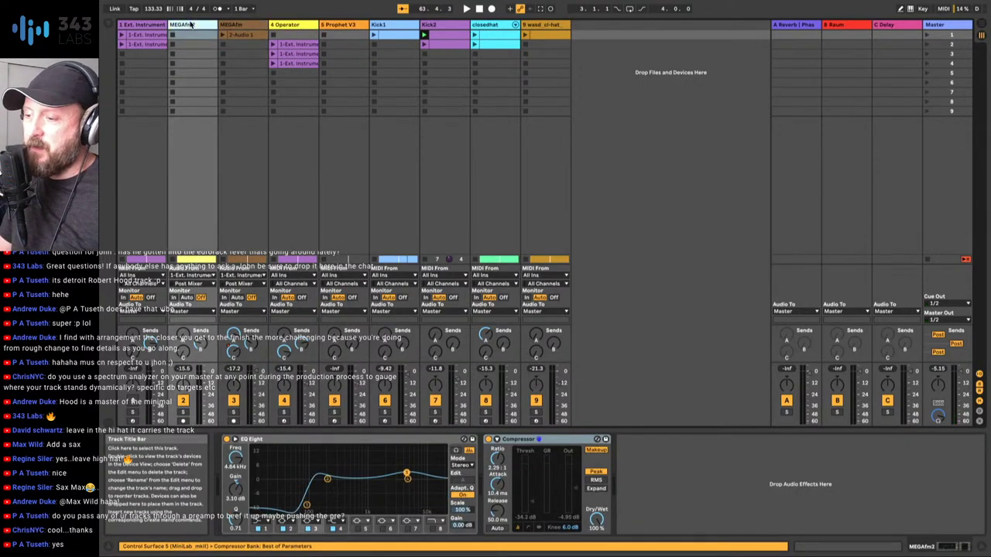
click(152, 25)
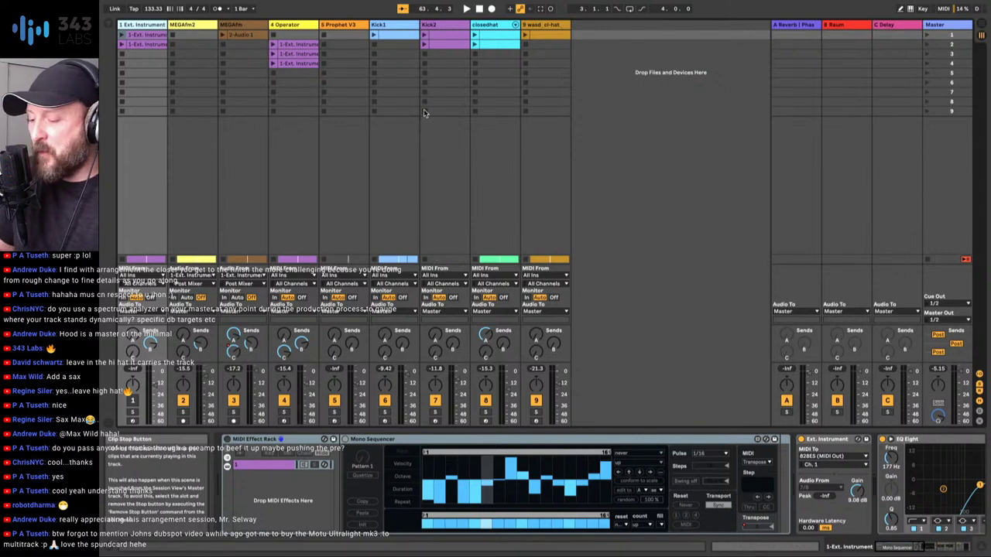
- Return to the Arrangement View and play the arrangement from around bar 57
key(Tab)
drag(504, 54, 504, 40)
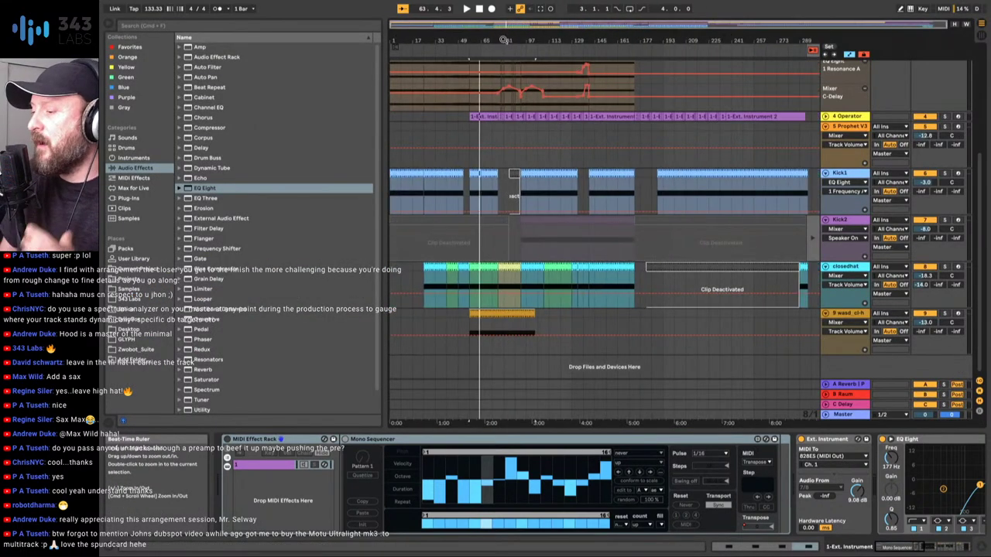
key(space)
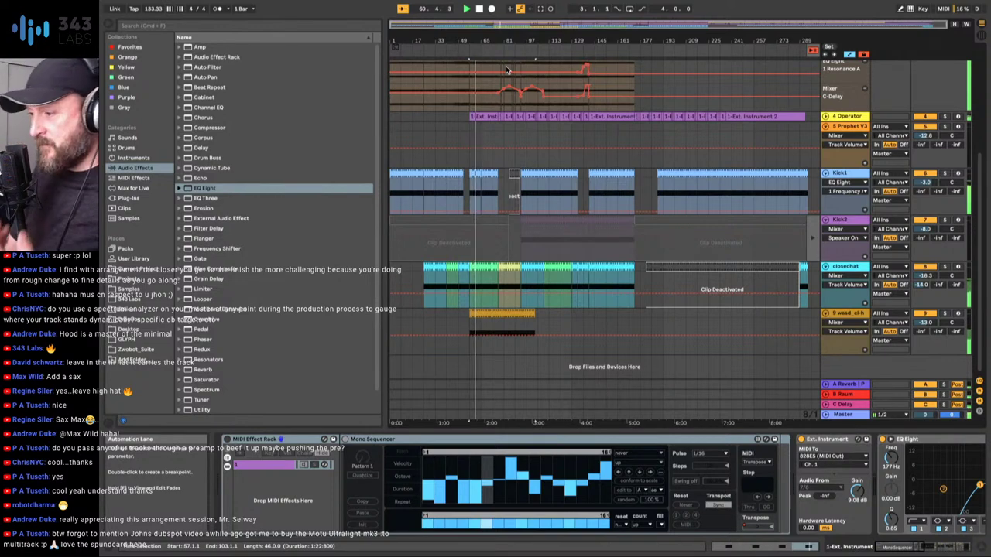
drag(499, 38, 504, 40)
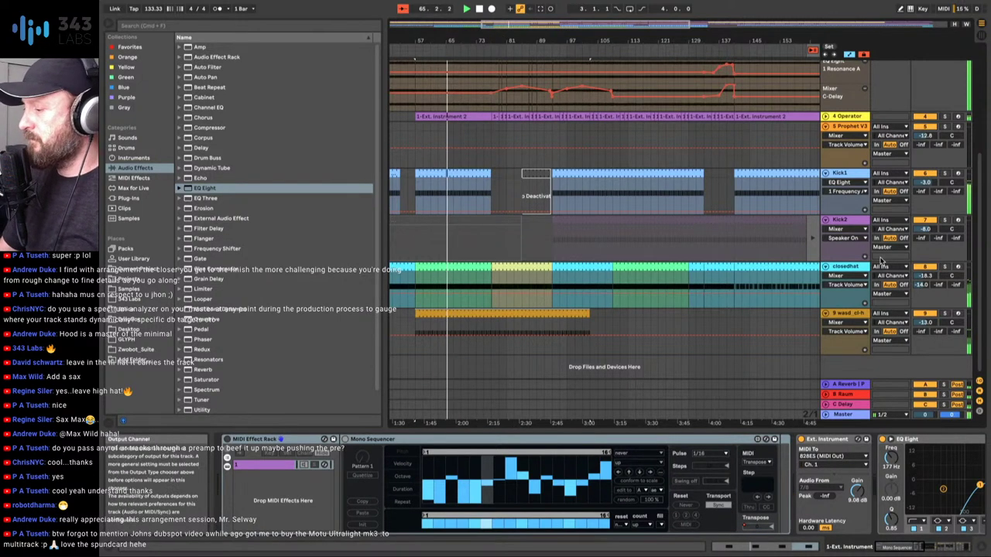
- Arm the Prophet V3 track for recording and raise its track volume
click(958, 127)
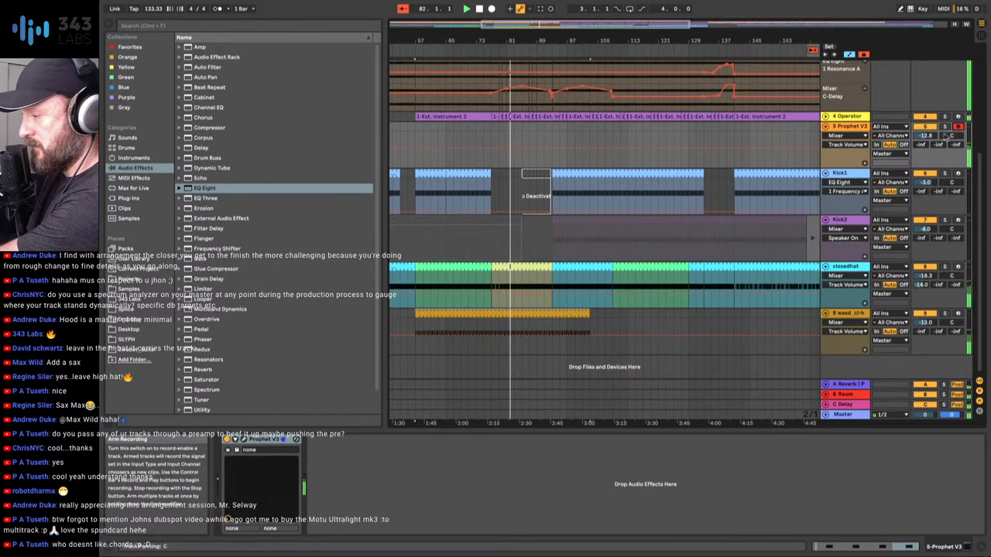
mouse_move(926, 135)
mouse_down()
mouse_move(925, 117)
mouse_move(929, 138)
mouse_up()
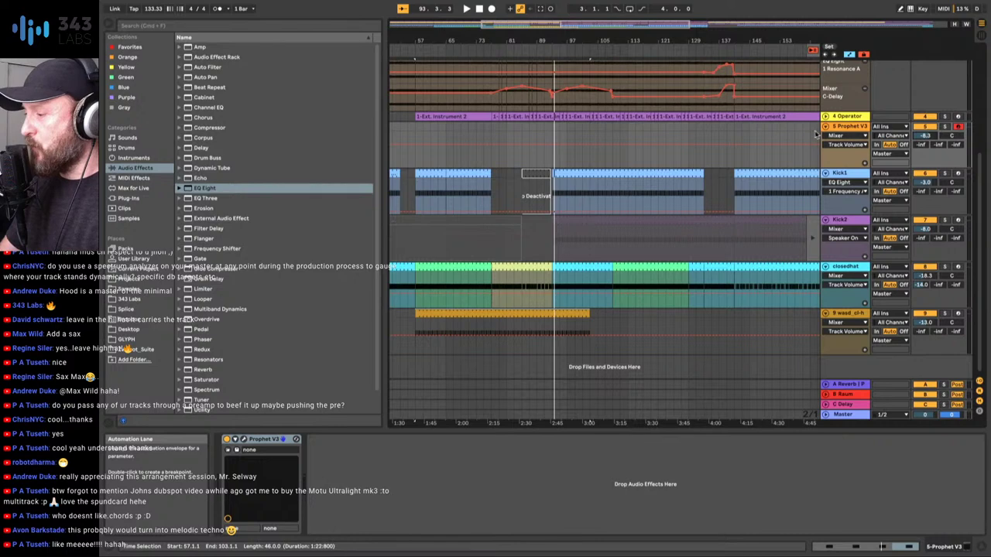
- Play the arrangement around the kick break and insert an empty MIDI clip on the Prophet V3 track from bar 77 to bar 93
drag(558, 39, 526, 38)
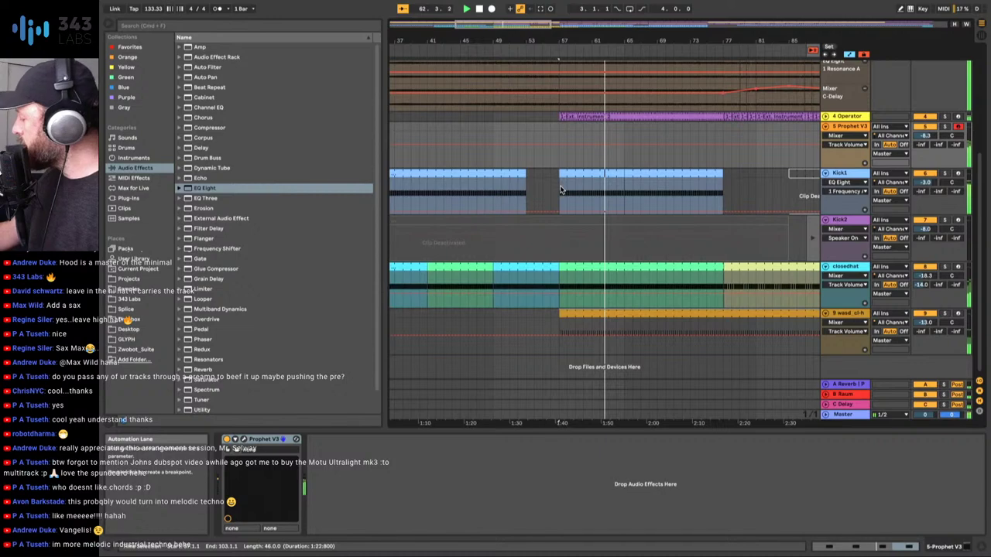
scroll(573, 221, right, 8)
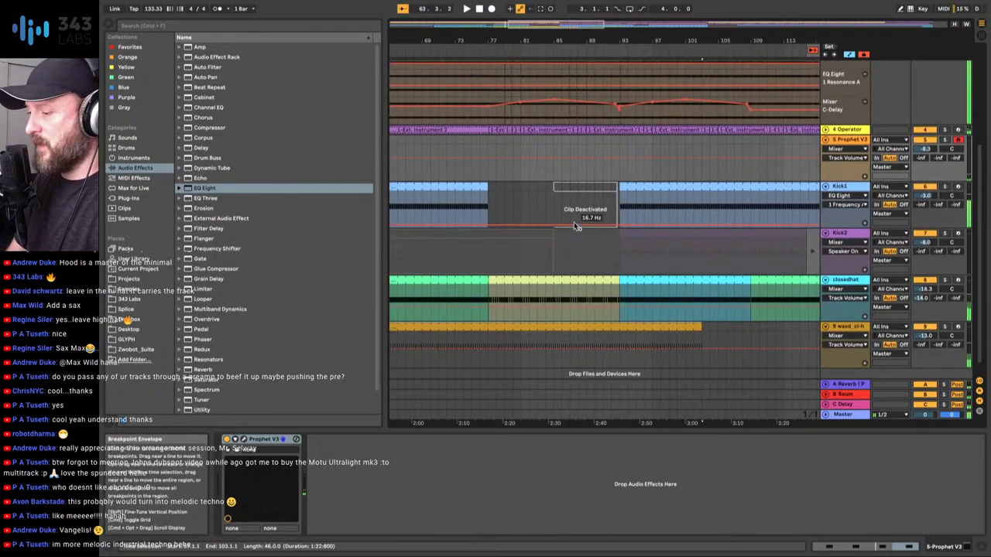
scroll(526, 202, up, 5)
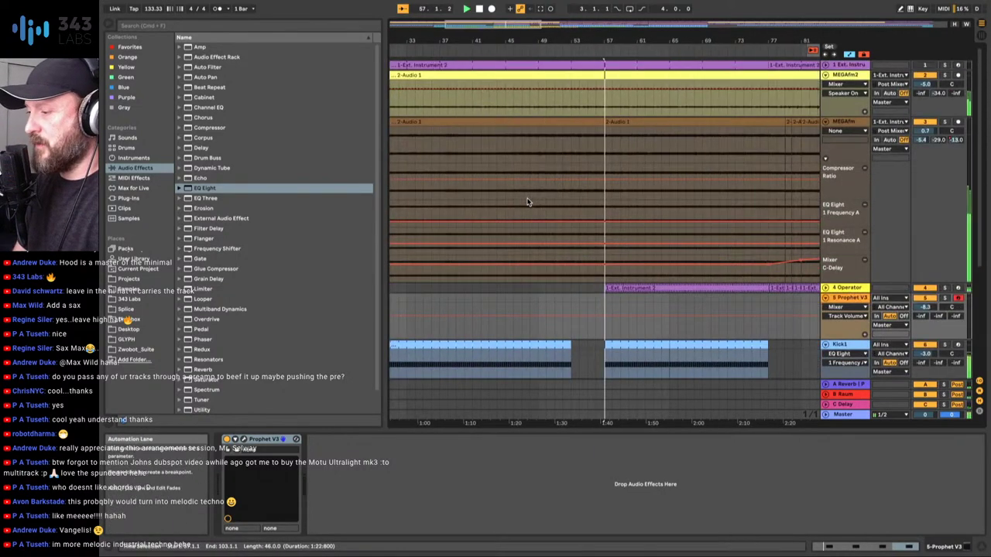
scroll(646, 335, right, 5)
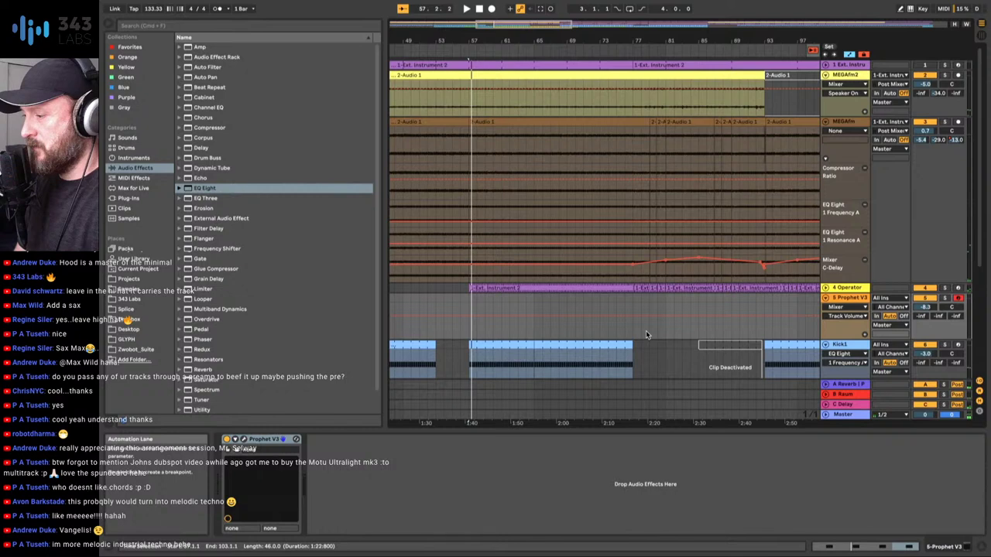
click(647, 334)
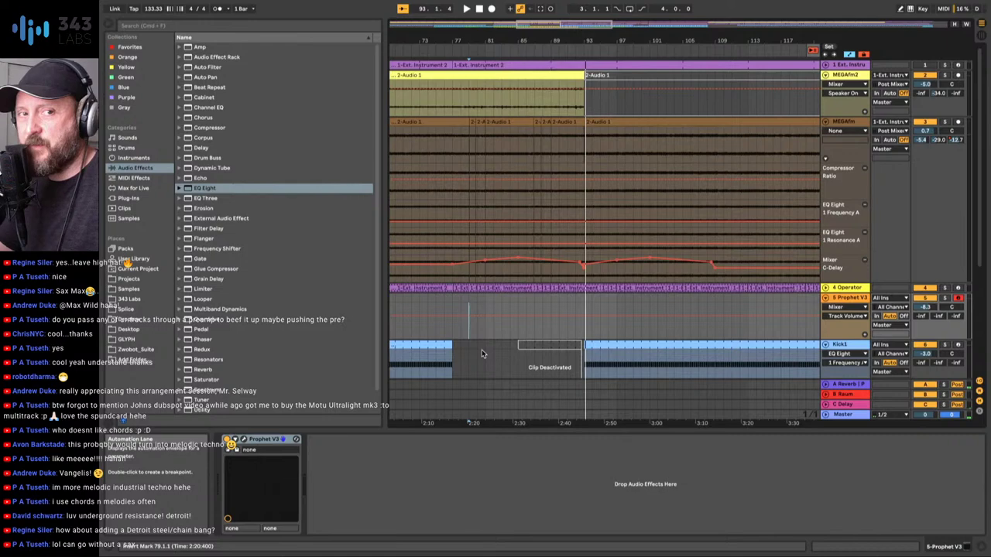
click(452, 333)
key(space)
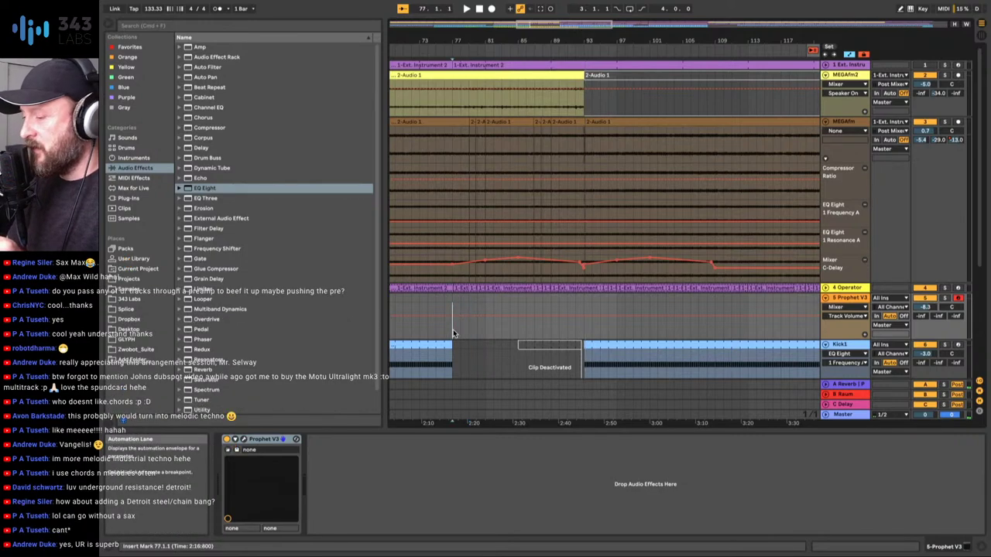
drag(453, 333, 582, 319)
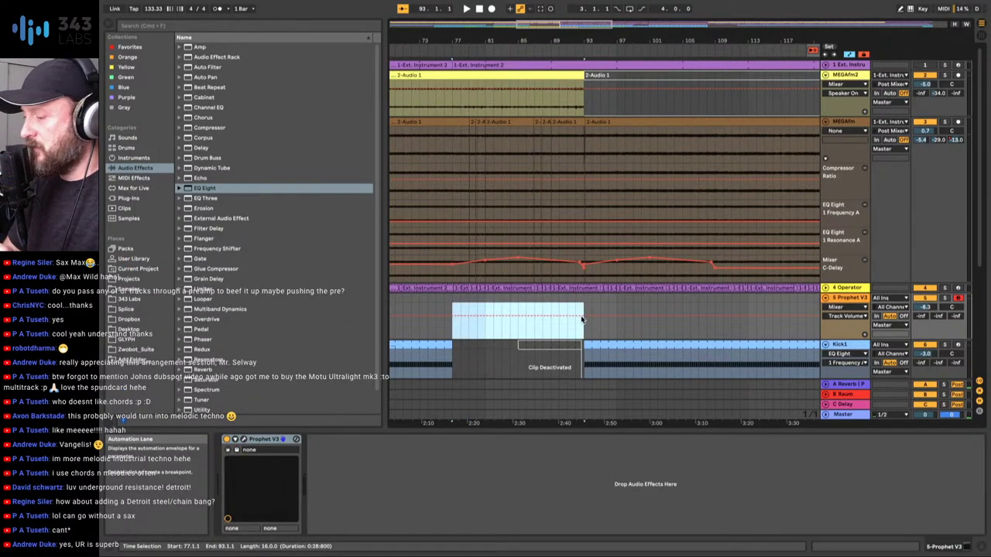
key(super+shift+m)
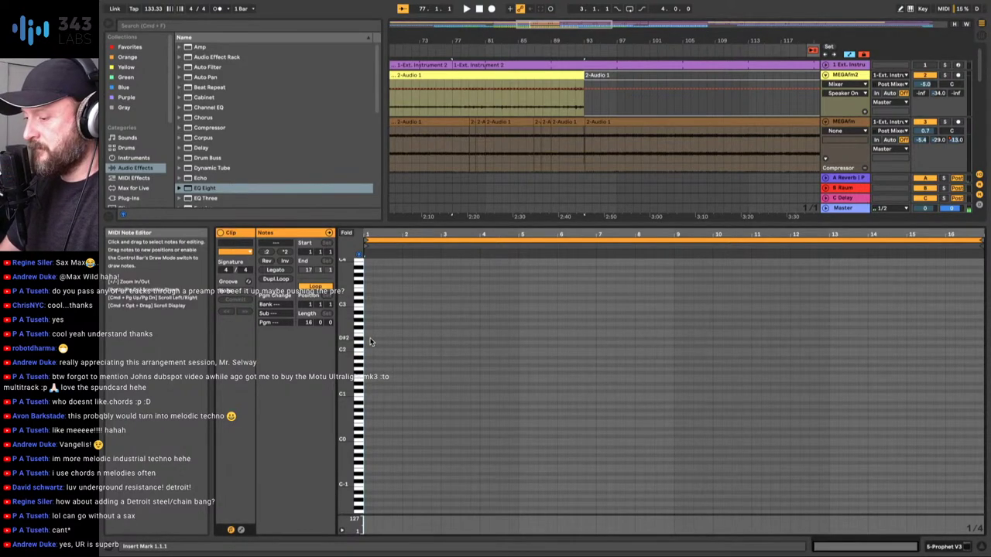
- Add a D#2 note at the start of the clip, set its length to two bars and audition it
double_click(369, 339)
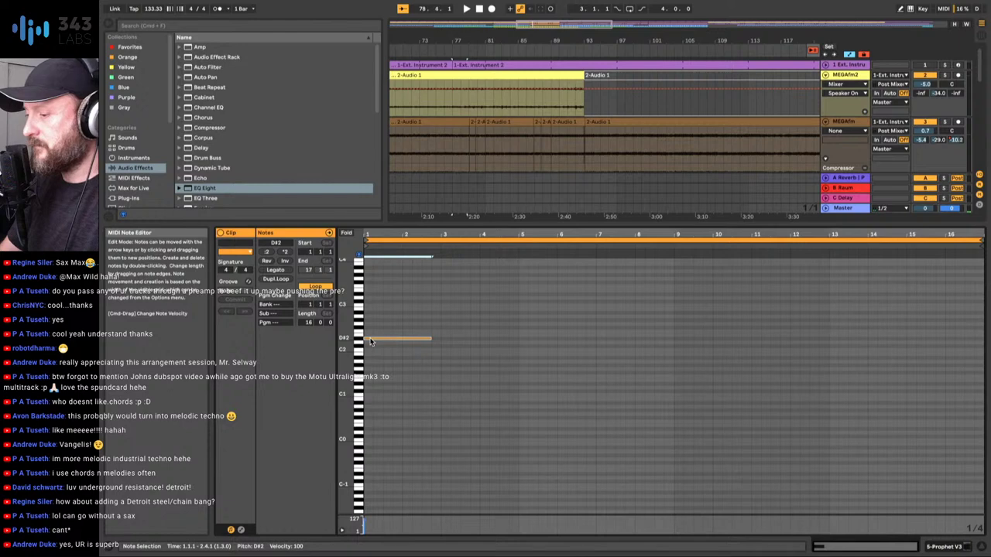
key(shift+Left)
key(shift+Left)
key(shift+Left)
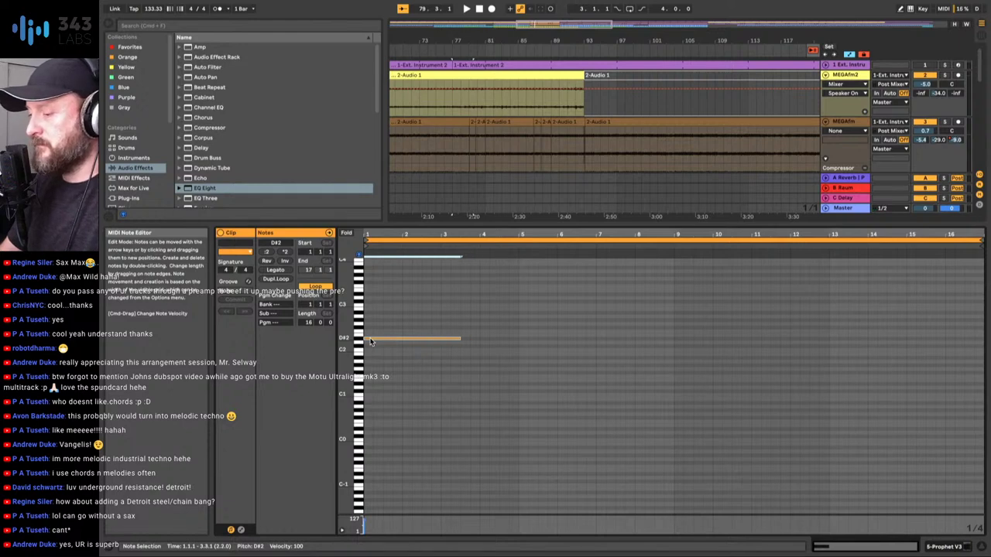
key(space)
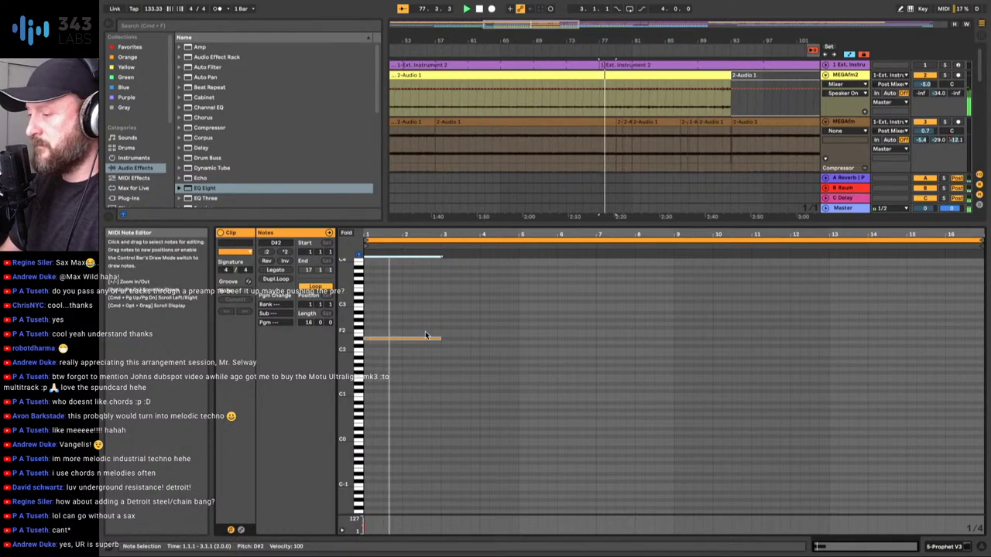
key(space)
- Duplicate the D#2 note to bar 3 of the clip and raise the copy to F#2
key(super+d)
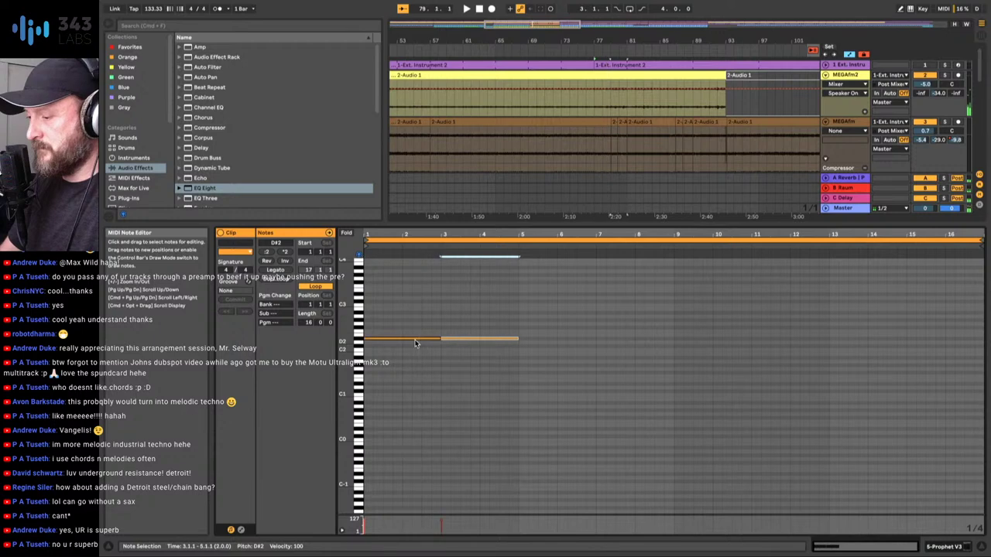
key(Up)
key(Up)
key(Up)
- Duplicate the F#2 note to bar 5 and lower the copy to B1
key(super+d)
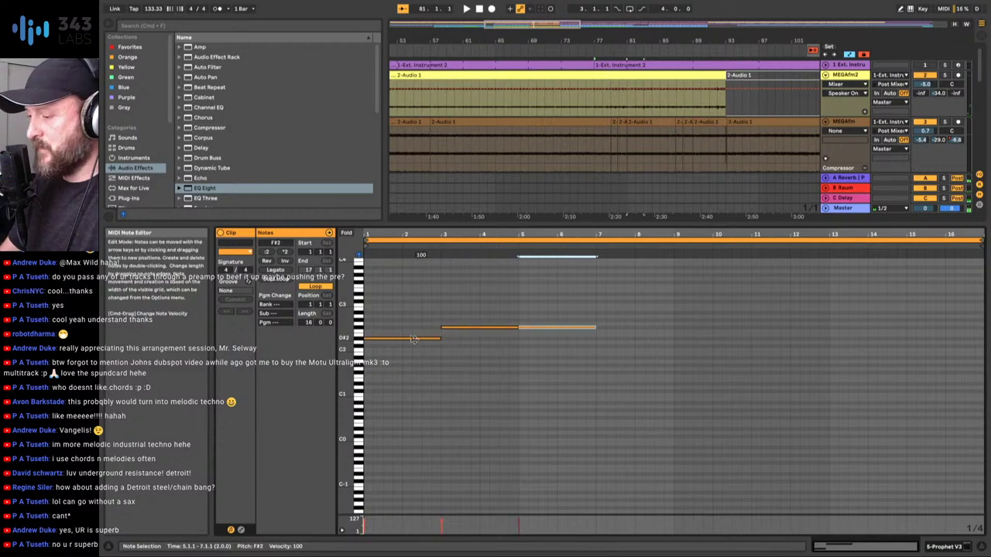
key(Down)
key(Down)
key(Down)
key(Down)
key(Down)
key(Down)
key(Down)
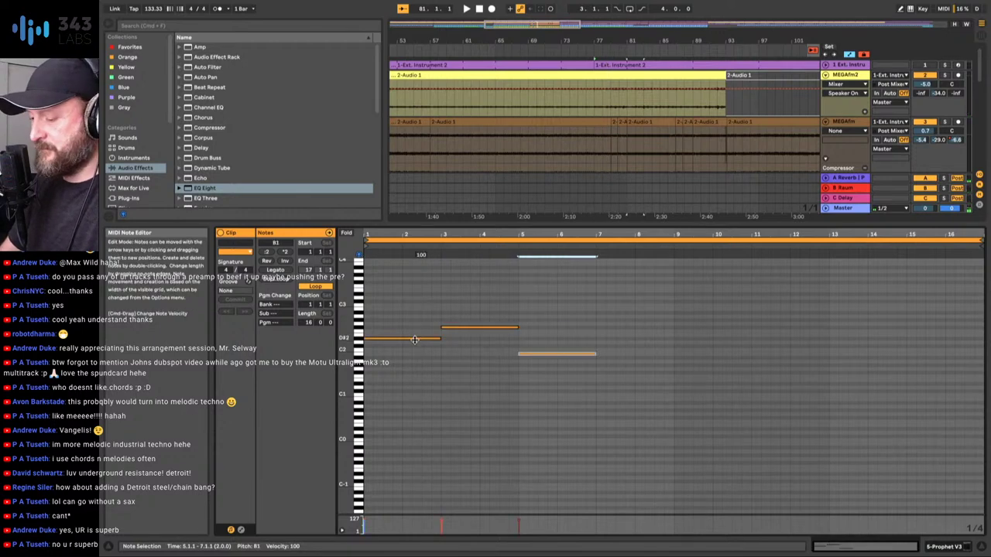
- Duplicate the B1 note to bar 7, raise the copy to D#2 and play back the line
key(super+d)
key(Up)
key(Up)
key(Up)
key(Up)
key(space)
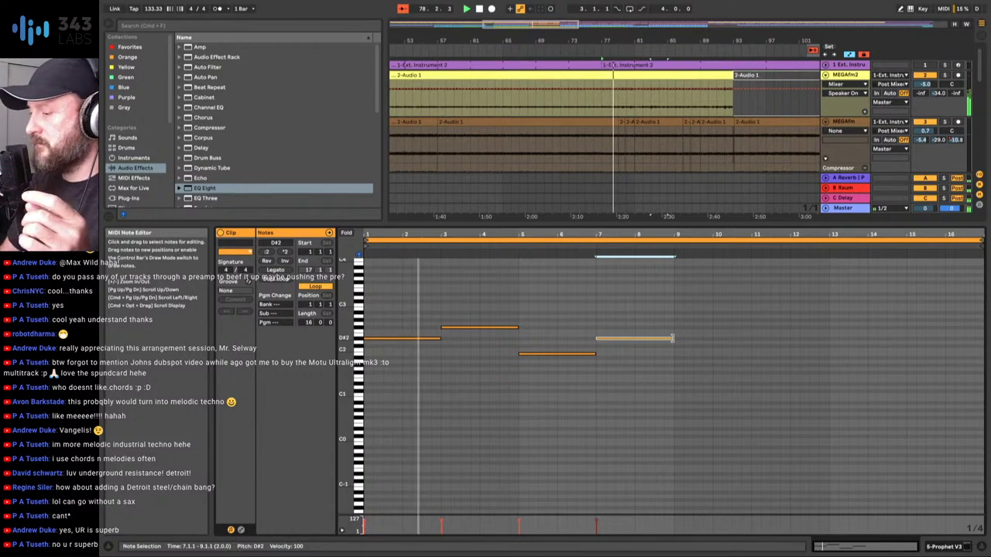
- Shorten the F#2 note to one bar and move the B1 note to bar 4 with a one-bar length
click(513, 327)
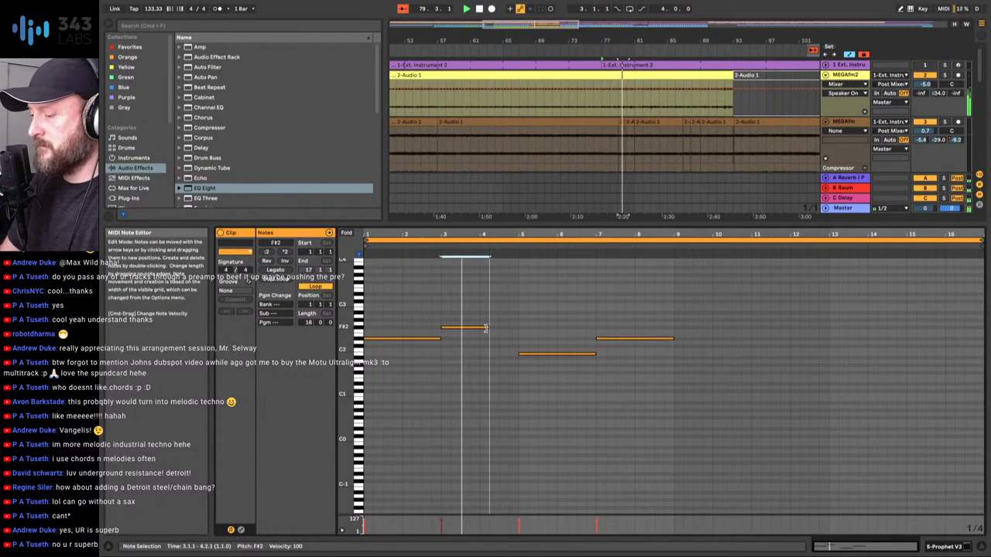
key(shift+Left)
click(520, 353)
key(Left)
key(Left)
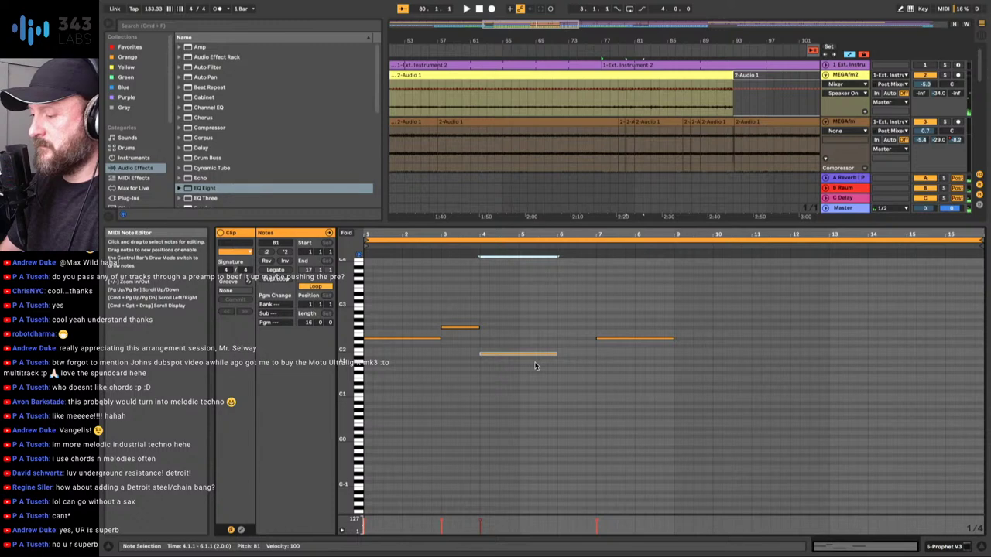
drag(555, 353, 518, 353)
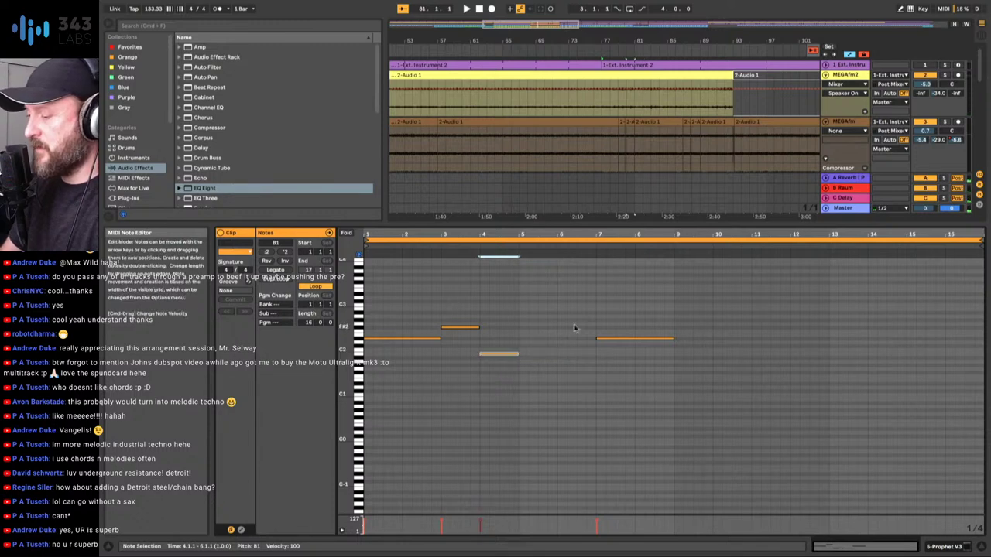
- Extend the last D#2 note back to start at bar 5 and play back the bass line
drag(597, 338, 519, 347)
key(space)
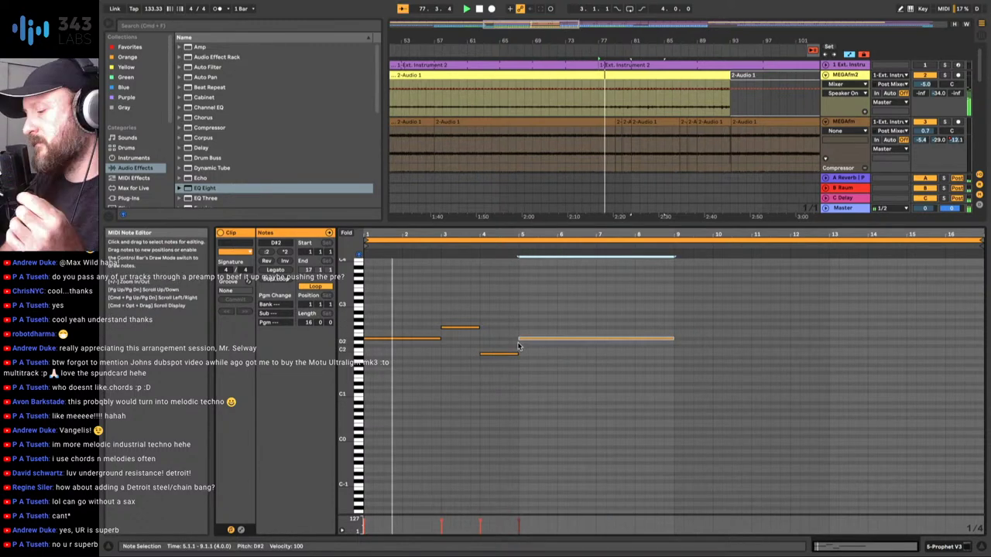
click(541, 368)
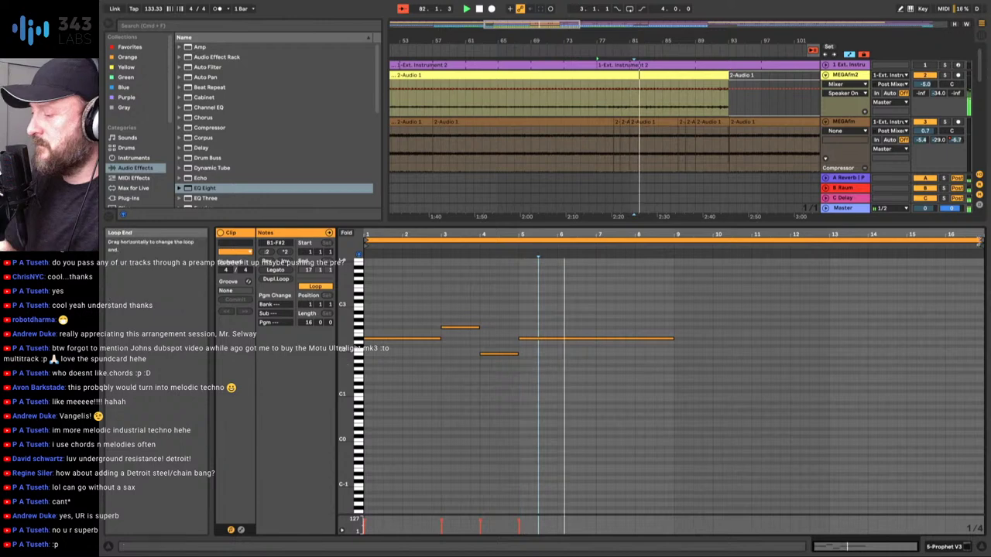
- Shorten the Prophet V3 clip's loop to eight bars
drag(978, 241, 673, 241)
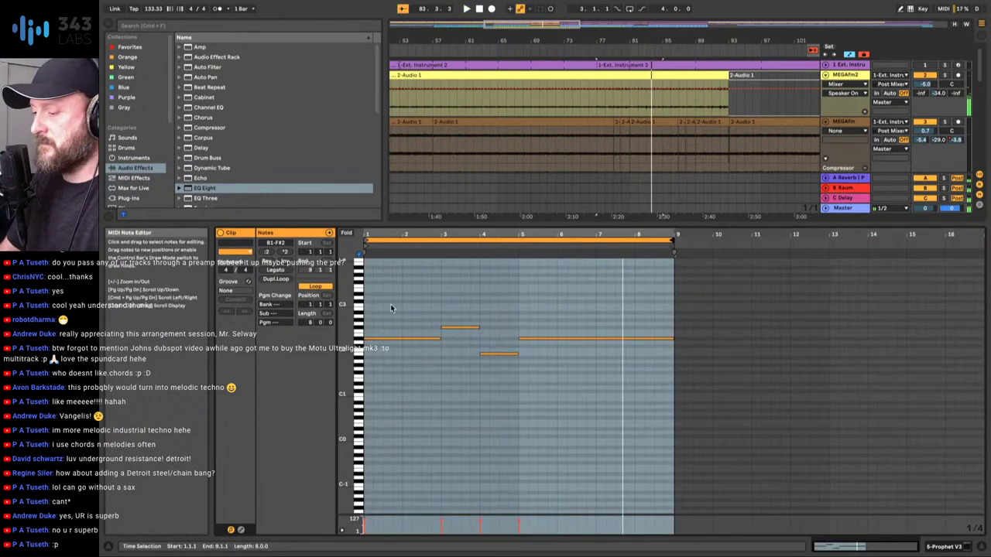
key(ctrl+a)
click(392, 324)
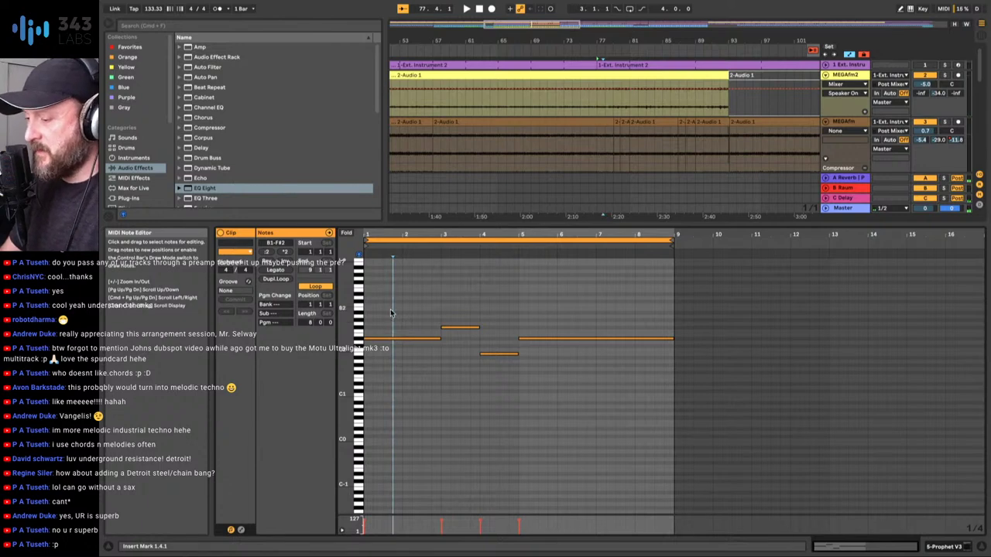
- Layer a copy of all four notes above the originals as a second voice on F#2, A2, D2 and F#2
key(ctrl+a)
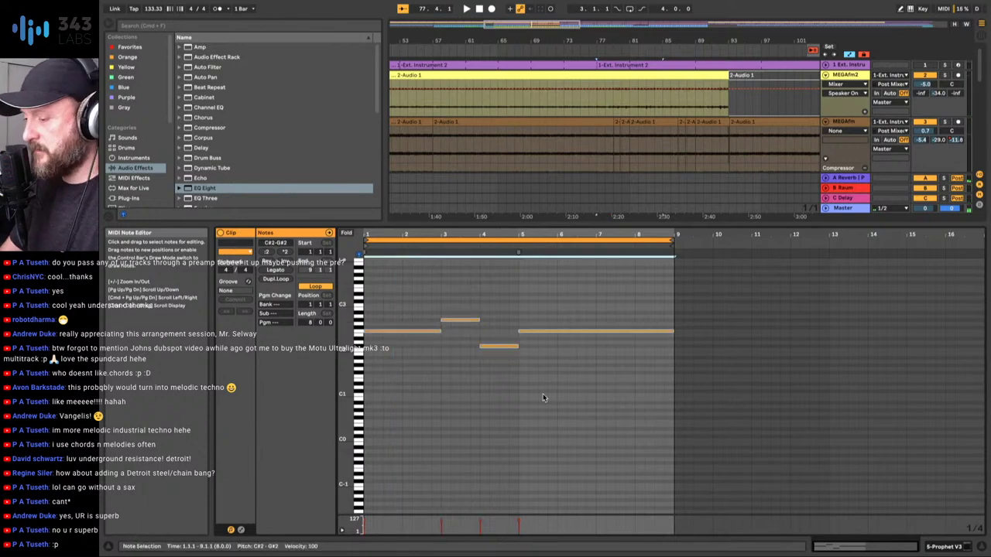
key(ctrl+d)
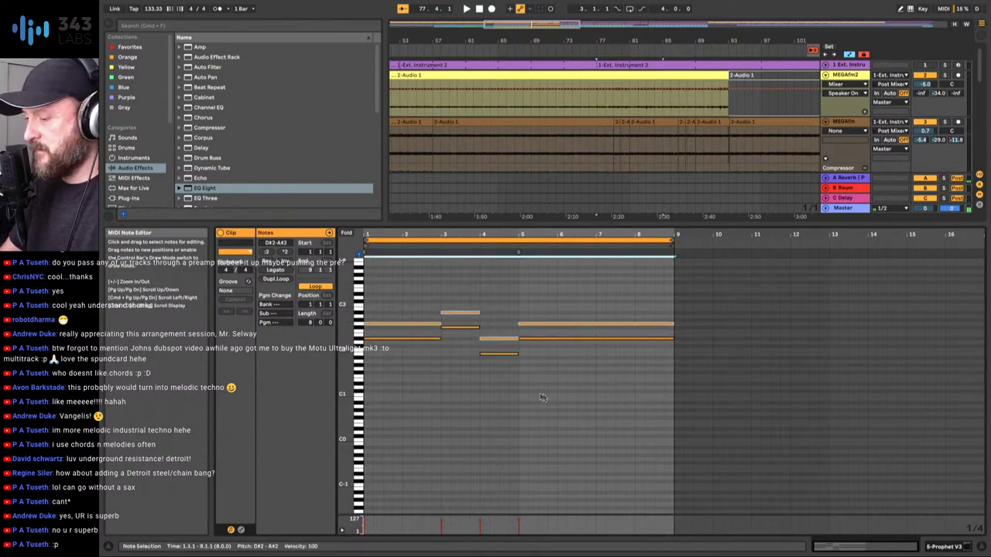
click(424, 272)
click(416, 327)
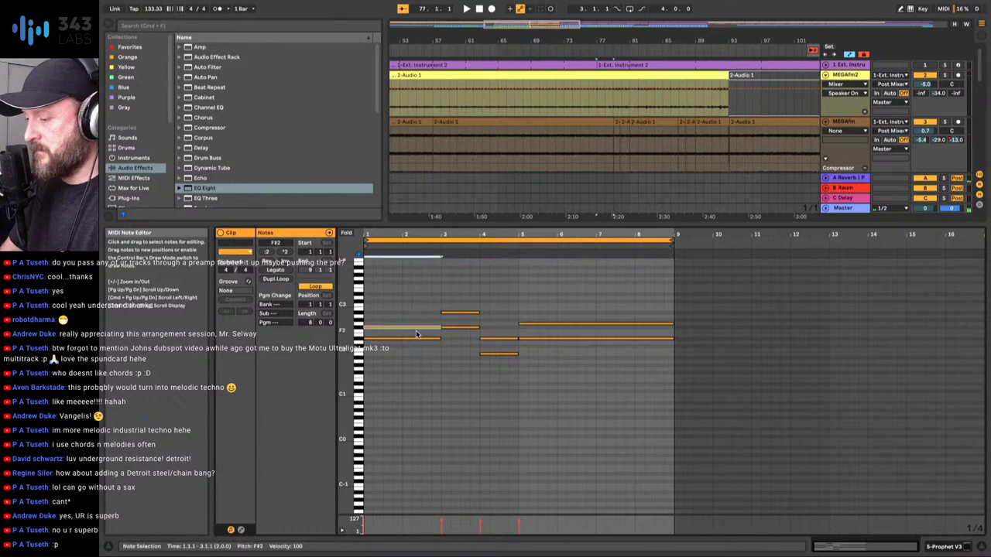
drag(461, 312, 461, 316)
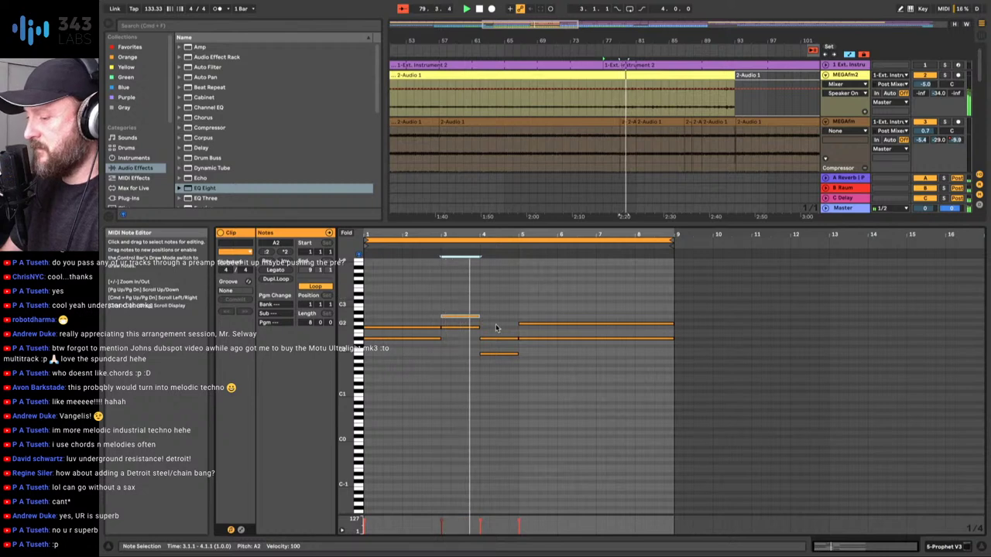
click(523, 327)
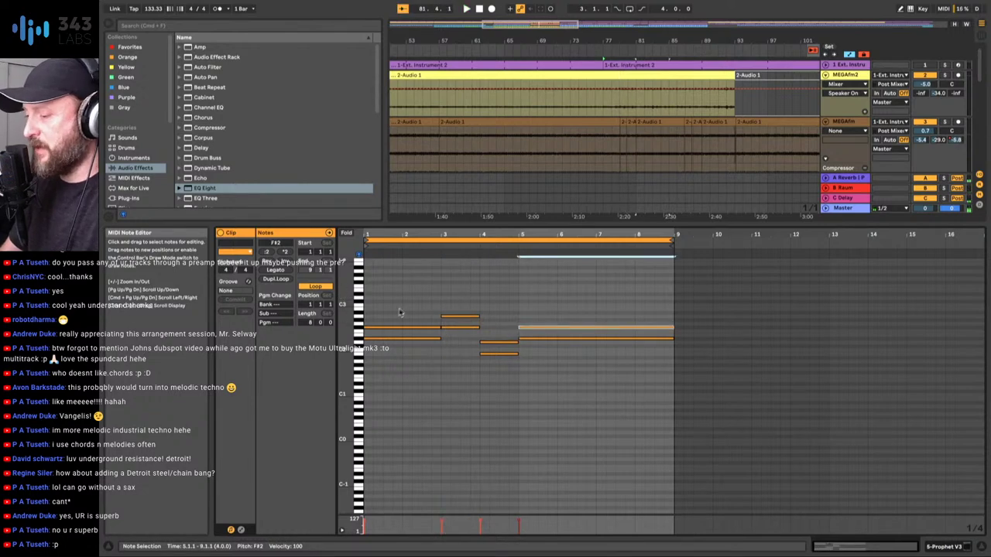
- Start a third voice with a two-bar A#2 note at bar 1 and a one-bar C#3 note at bar 3
click(369, 315)
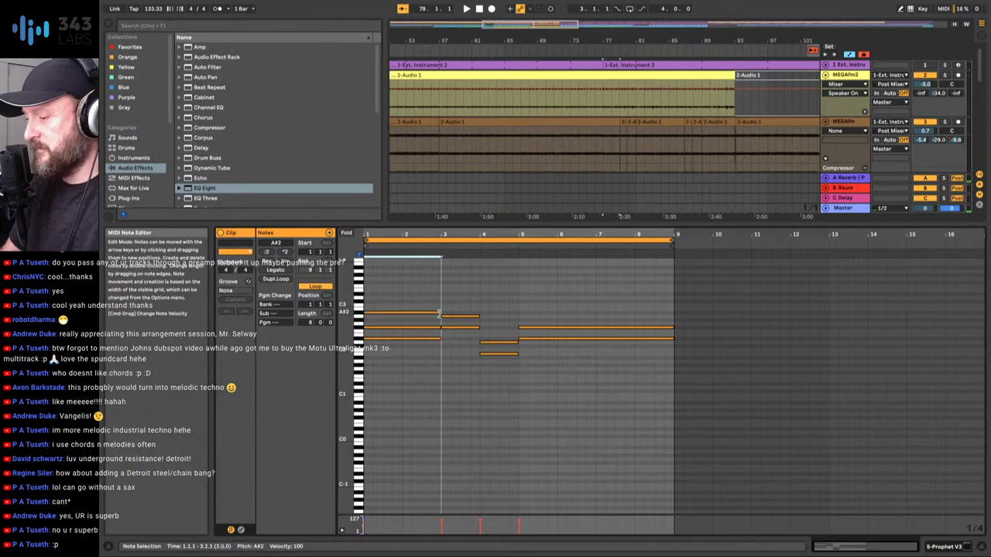
key(ctrl+d)
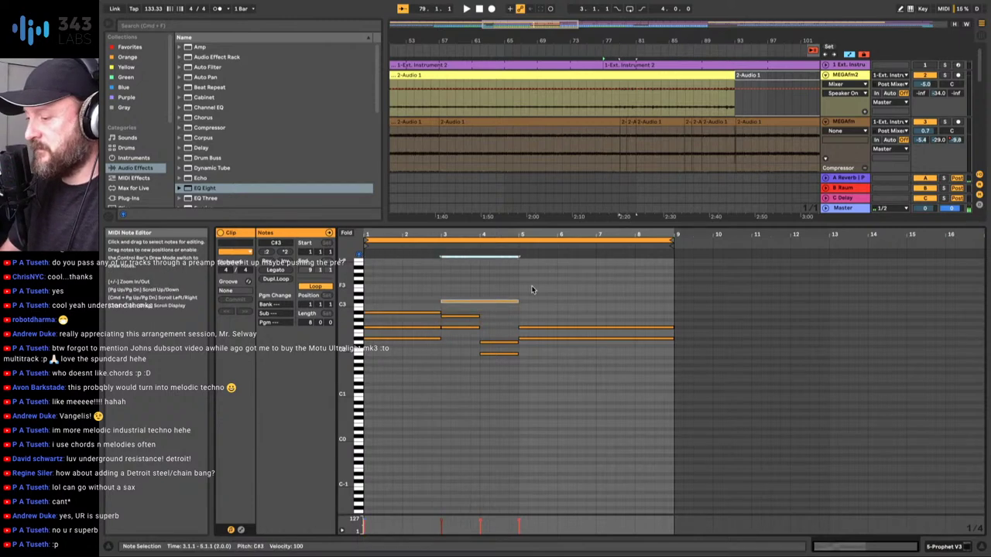
key(shift+Left)
key(shift+Left)
key(shift+Left)
key(shift+Left)
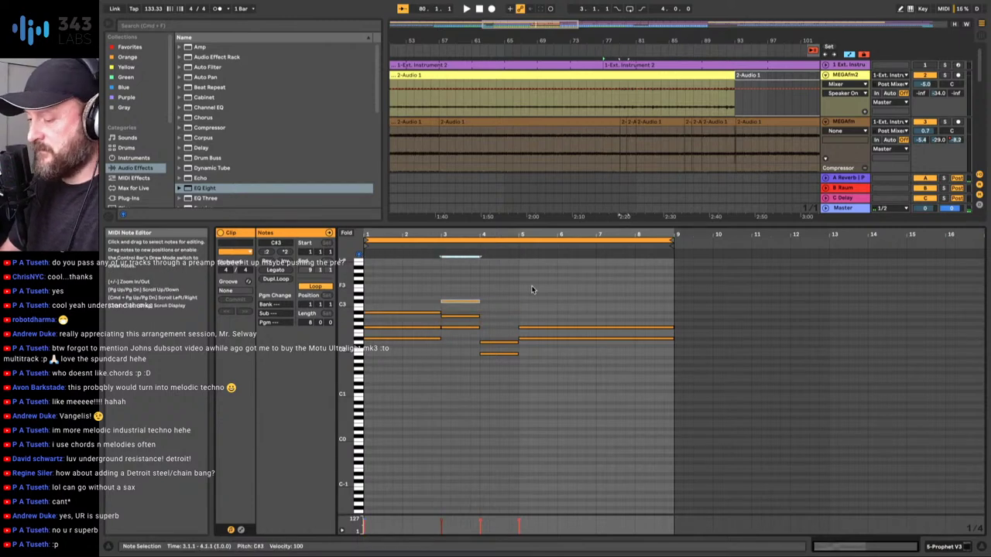
- Duplicate the C#3 note to bar 4 and lower the copy to F#2
key(ctrl+d)
key(Down)
key(Down)
key(Down)
key(Down)
key(Down)
key(Down)
key(Down)
- Duplicate the third-voice note to bar 5 as a four-bar A#2 and play back the chord progression
key(ctrl+d)
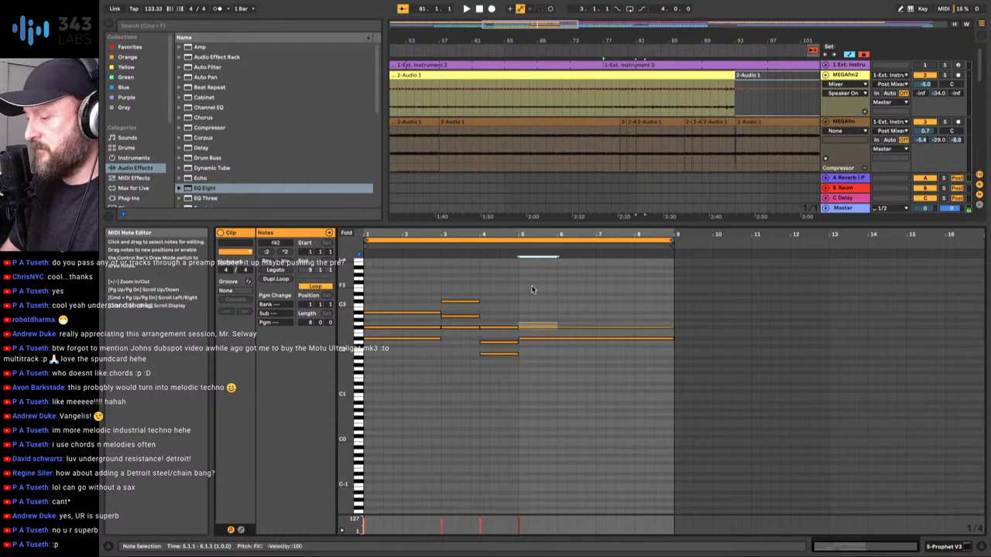
key(Up)
key(Up)
key(Up)
key(Up)
key(Up)
key(shift+Right)
key(shift+Right)
key(shift+Right)
key(shift+Right)
key(shift+Right)
key(shift+Right)
key(shift+Right)
key(shift+Right)
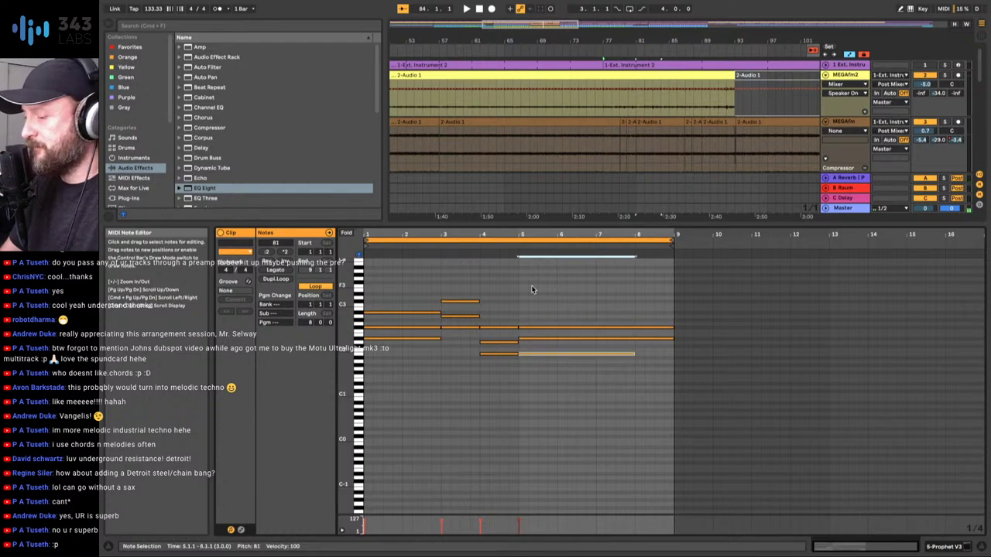
key(Down)
key(shift+Right)
key(shift+Right)
key(shift+Right)
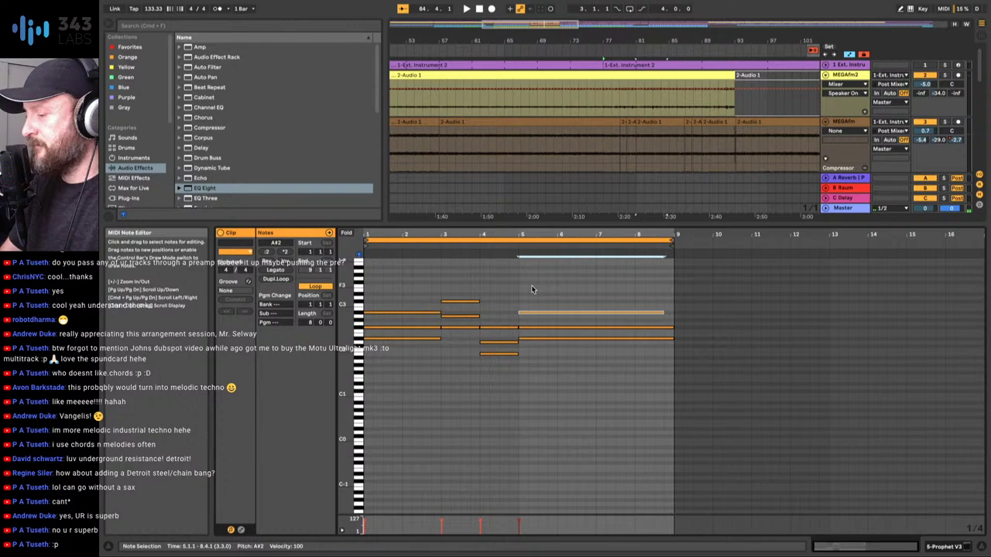
key(space)
key(shift+Right)
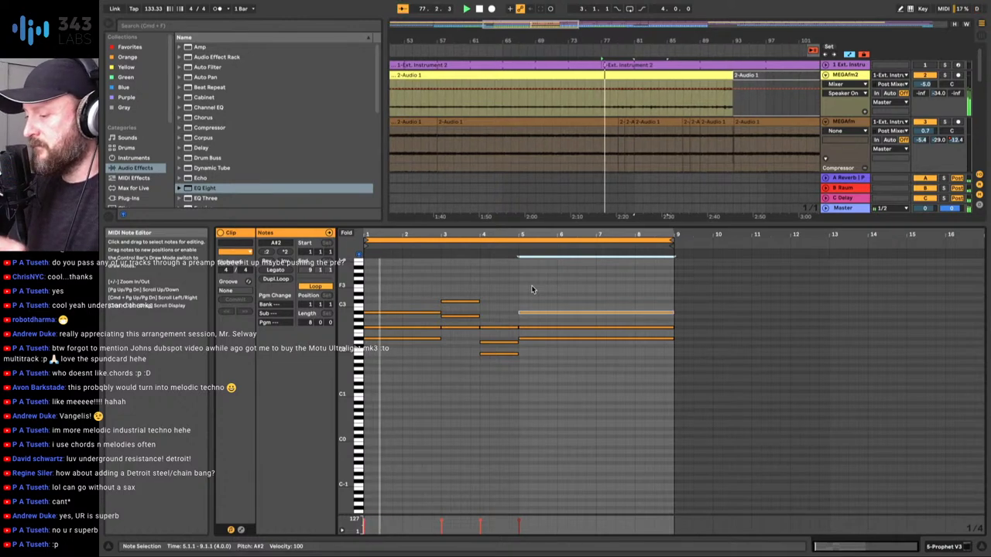
click(406, 295)
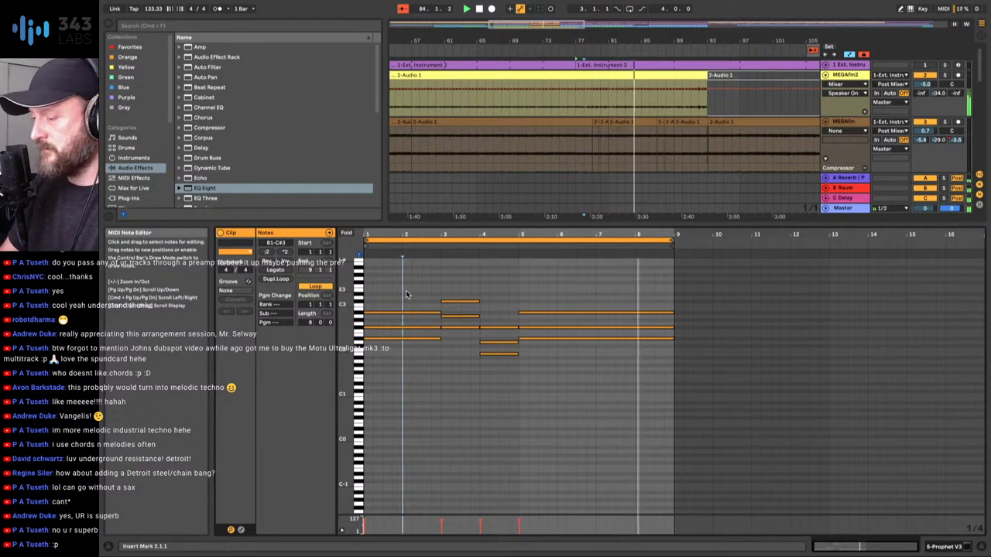
- Transpose all notes of the Prophet V3 chord clip up one octave
key(super+a)
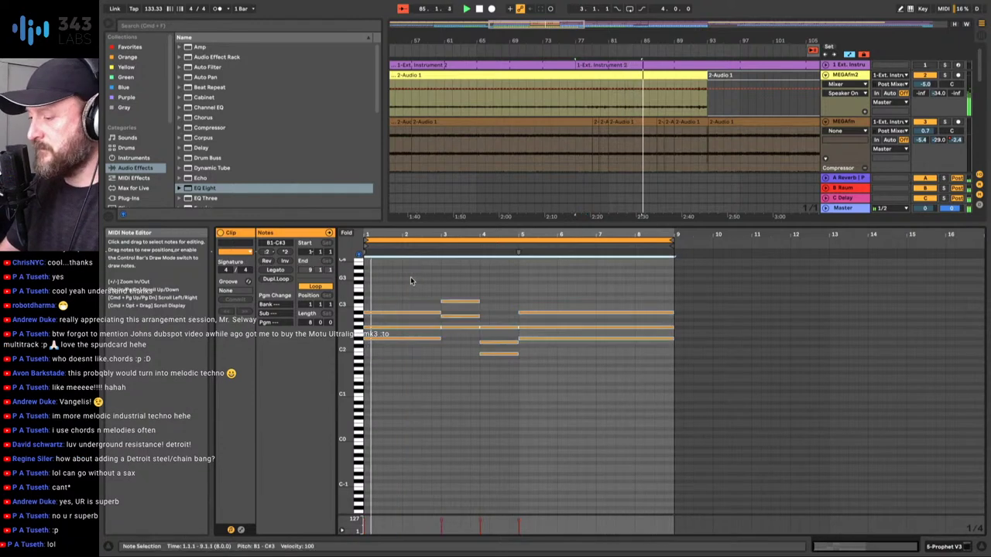
key(shift+Up)
scroll(492, 361, up, 3)
click(457, 314)
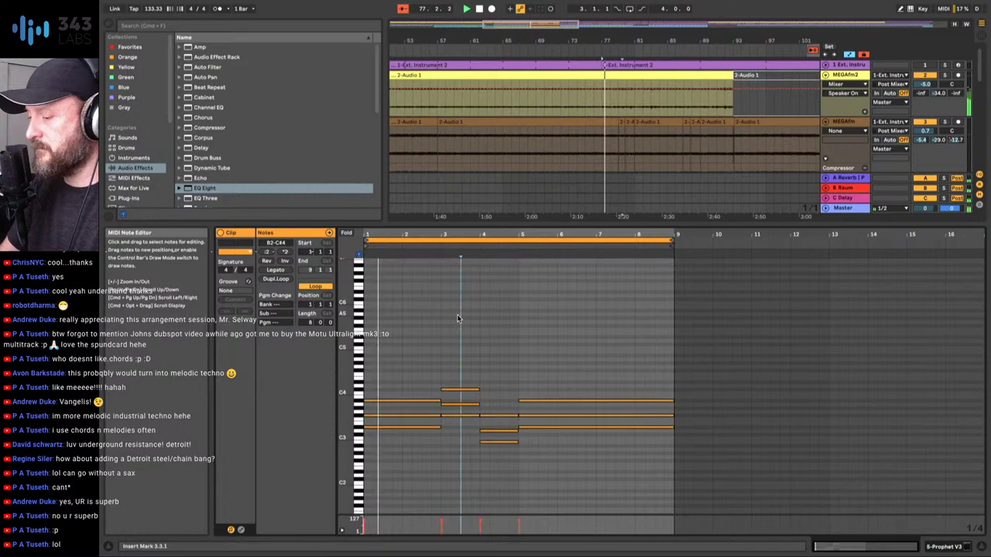
- Start a top voice with a two-bar C#4 note at bar 1 and a one-bar E4 note at bar 3
double_click(370, 389)
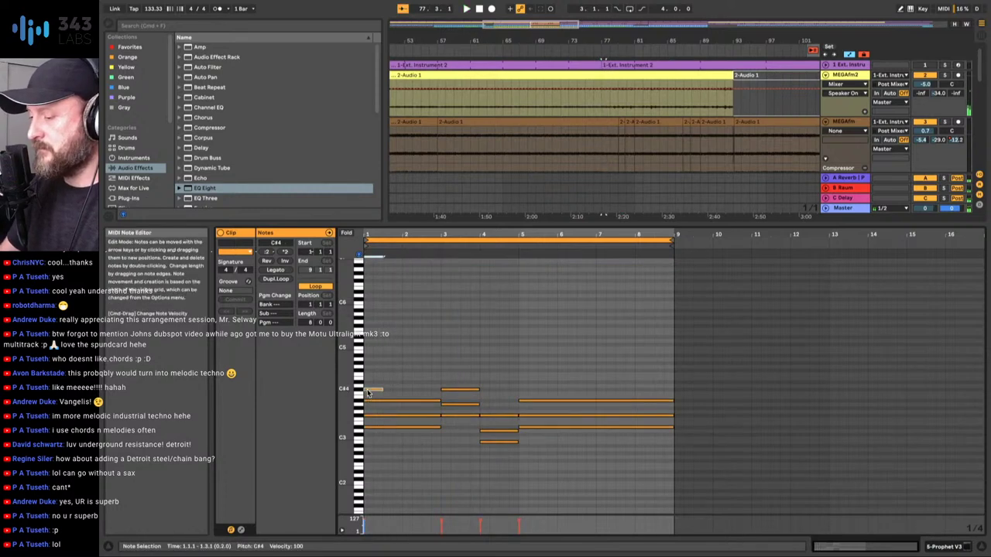
key(space)
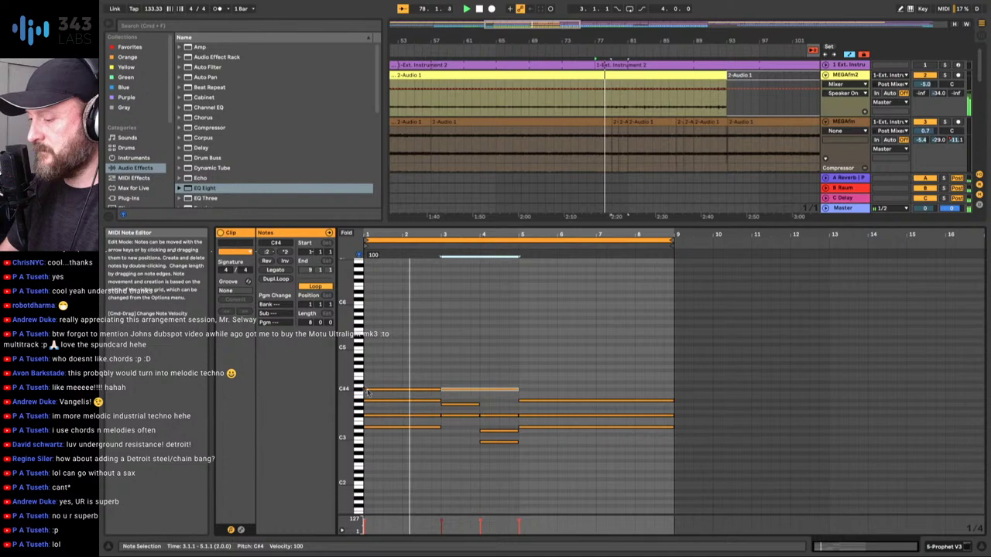
key(ctrl+d)
key(Up)
key(Up)
key(Up)
key(shift+Left)
- Duplicate the E4 note to bar 4 and lower the copy to B3
key(ctrl+d)
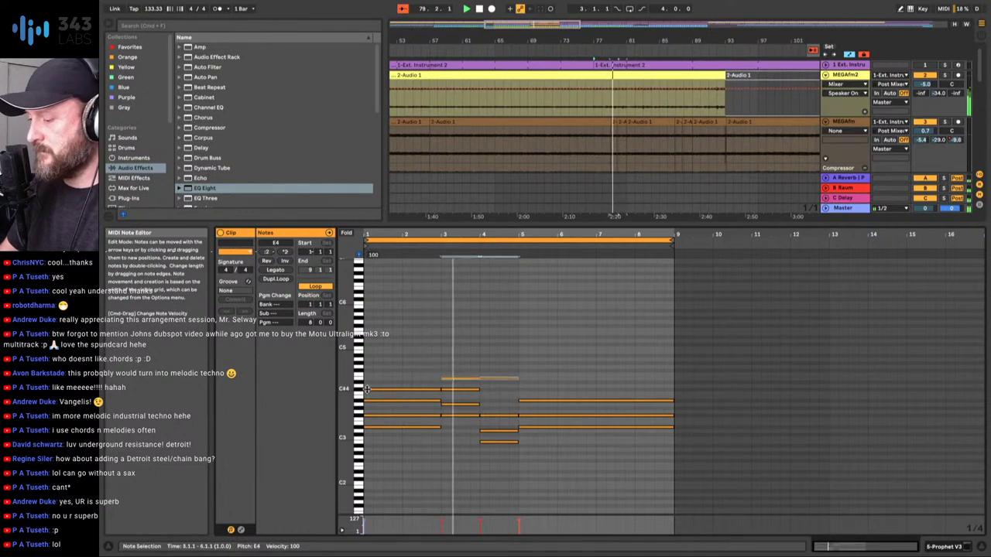
key(Down)
key(Down)
key(Down)
key(Down)
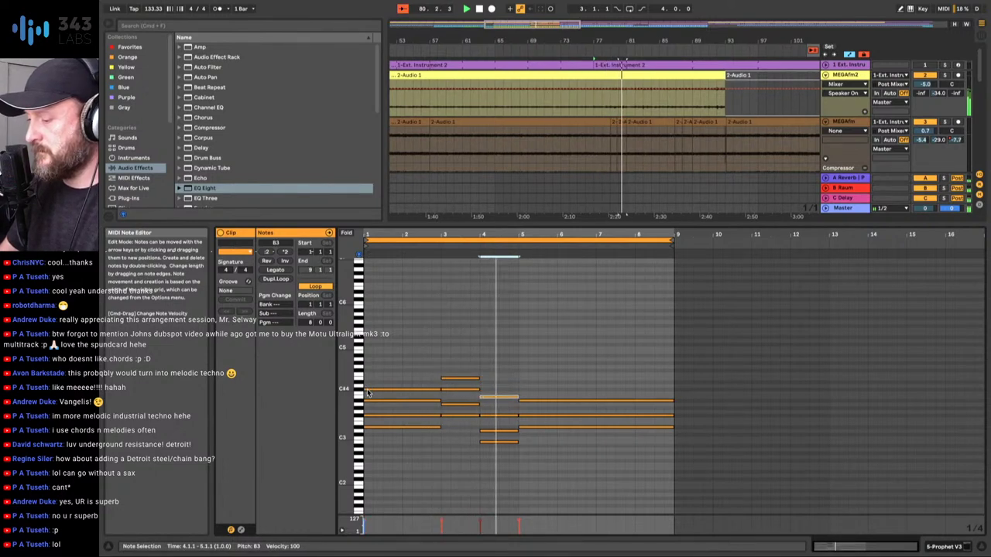
- Duplicate the B3 note to bar 5, raise the copy to C#4 and lengthen it to four bars
key(ctrl+d)
key(shift+Right)
key(Up)
key(Up)
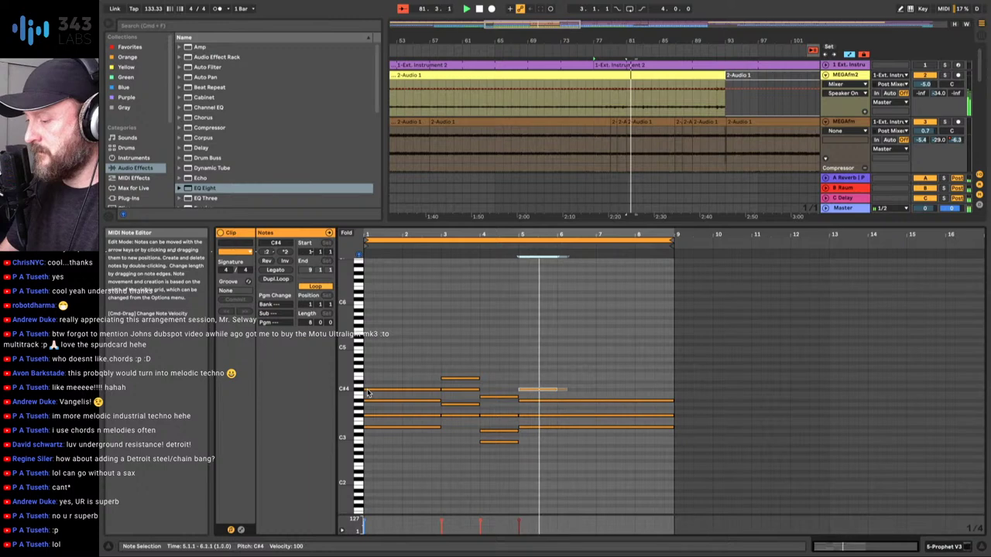
key(shift+Right)
key(shift+Right)
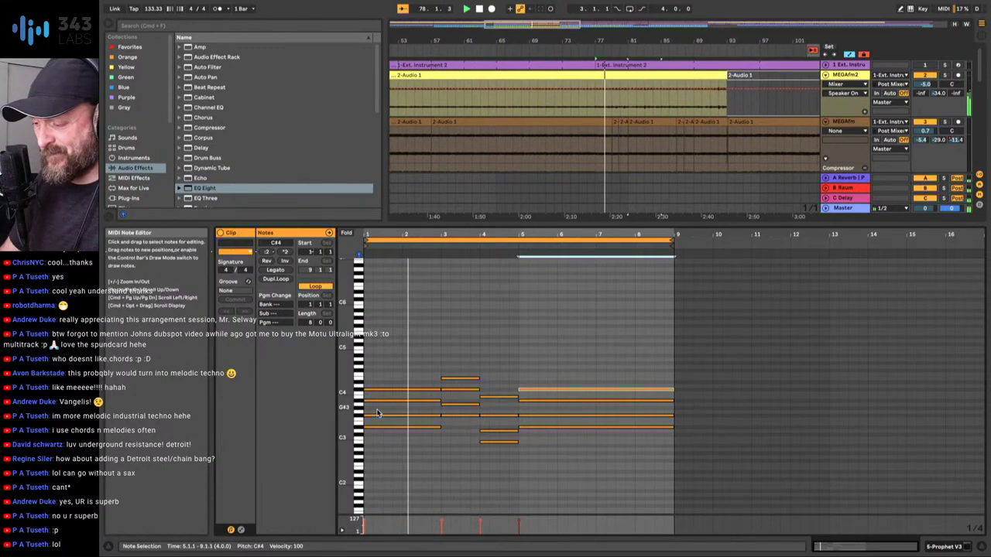
- Add a one-bar A3 note to the bar 4 chord by copying its B3 note down two semitones
click(498, 398)
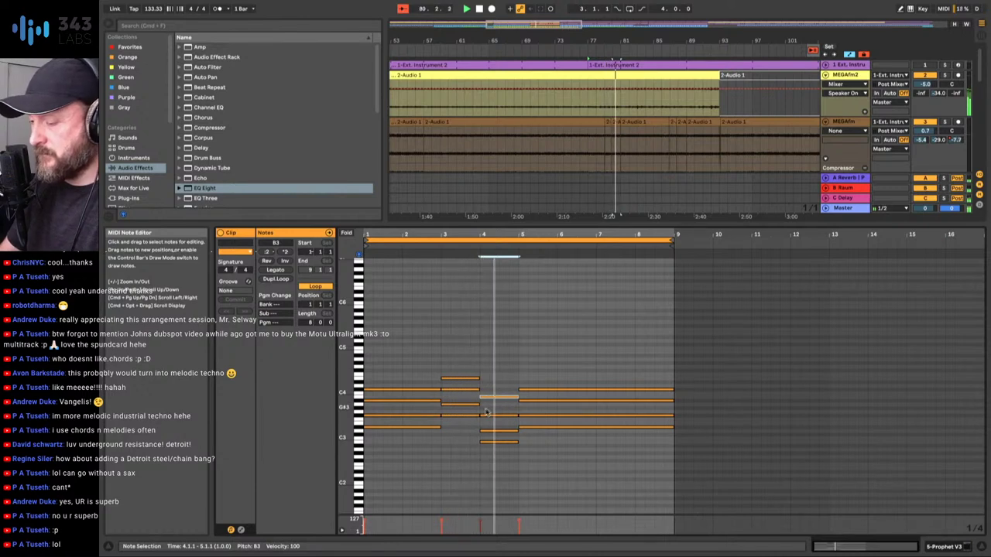
click(481, 409)
click(501, 399)
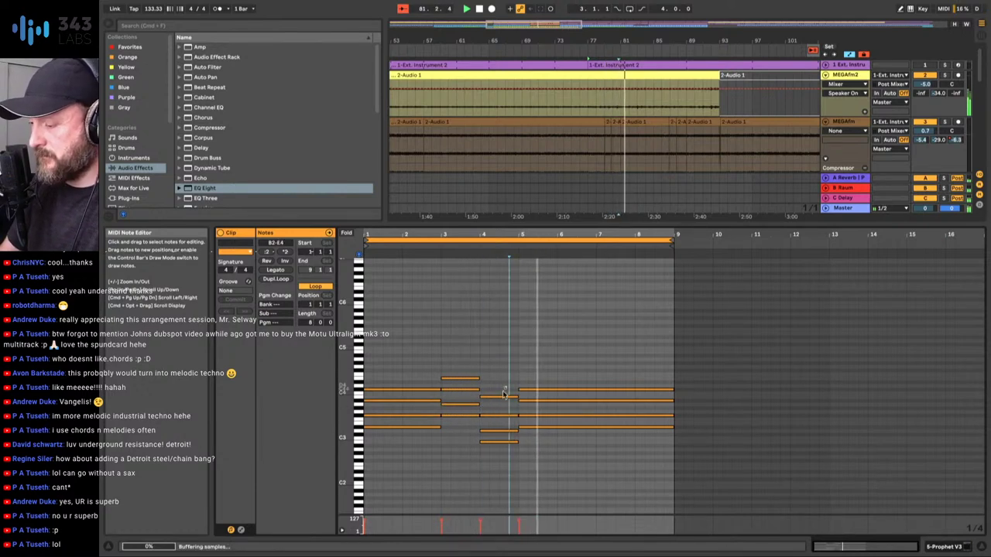
key(Down)
key(Down)
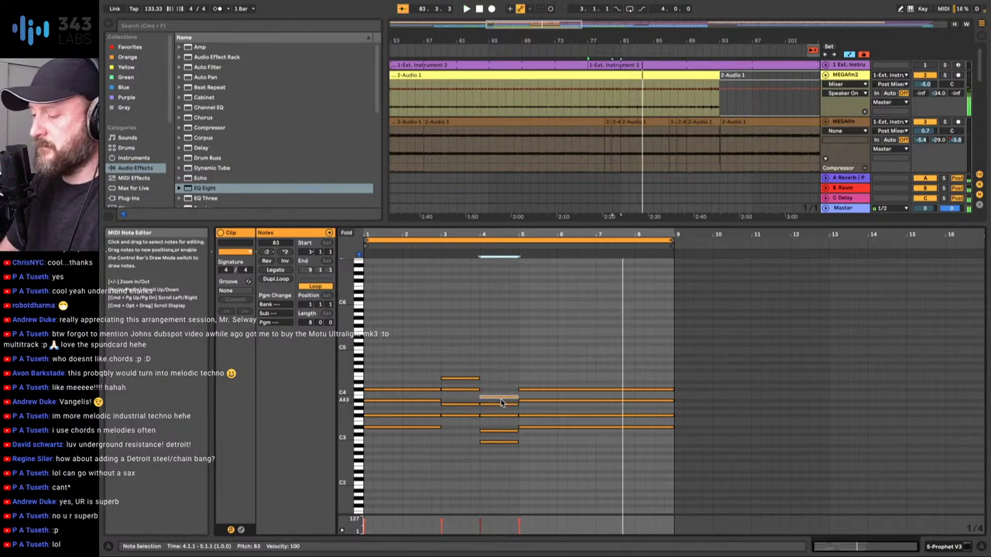
key(Up)
key(Up)
- Try adding a two-bar G#3 and a short D#4 to the bar 1 chord, and remove both notes again
double_click(353, 396)
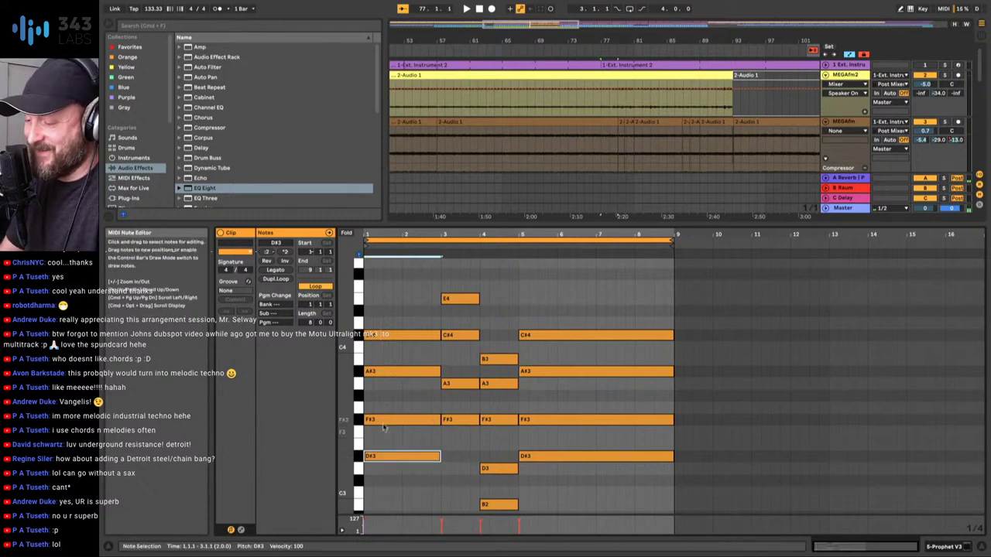
click(368, 395)
double_click(368, 396)
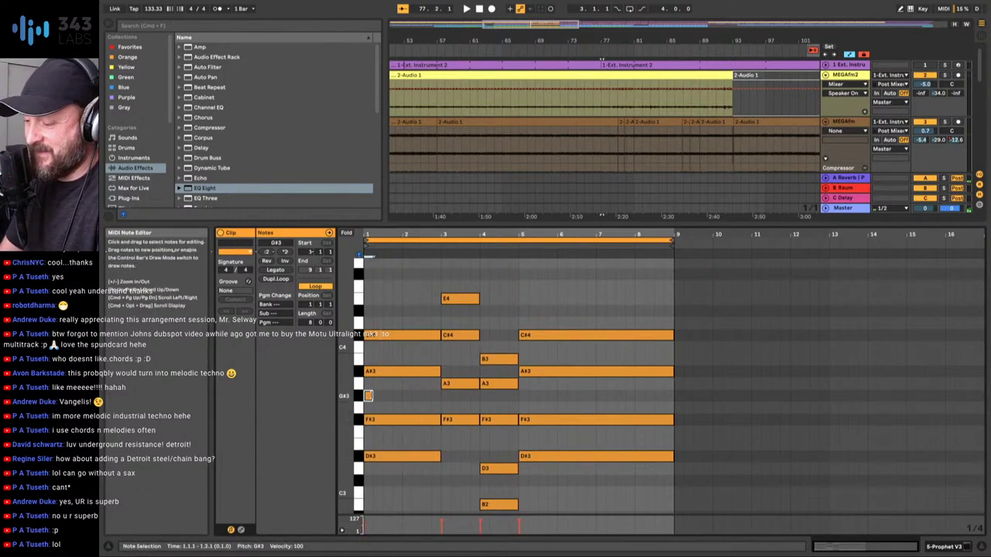
drag(368, 395, 438, 396)
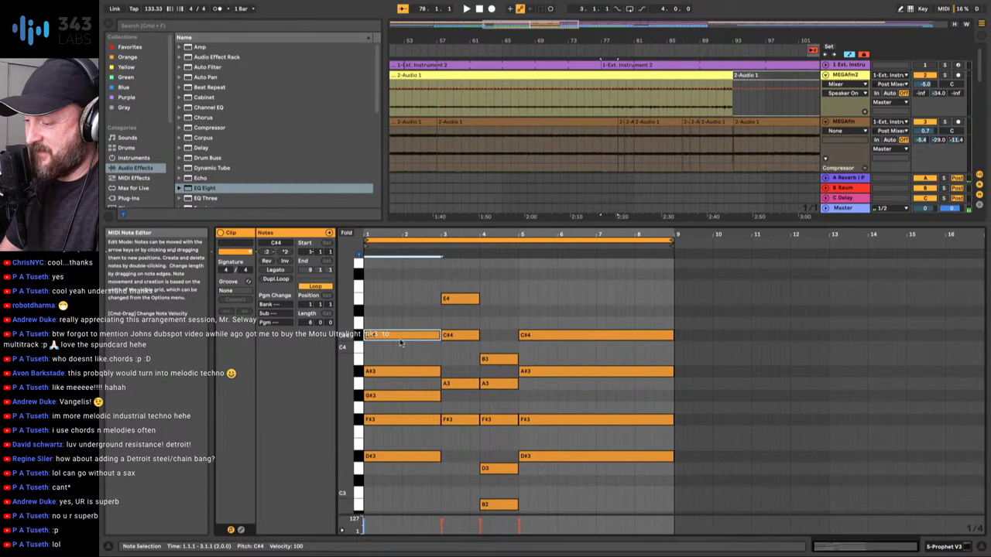
click(370, 310)
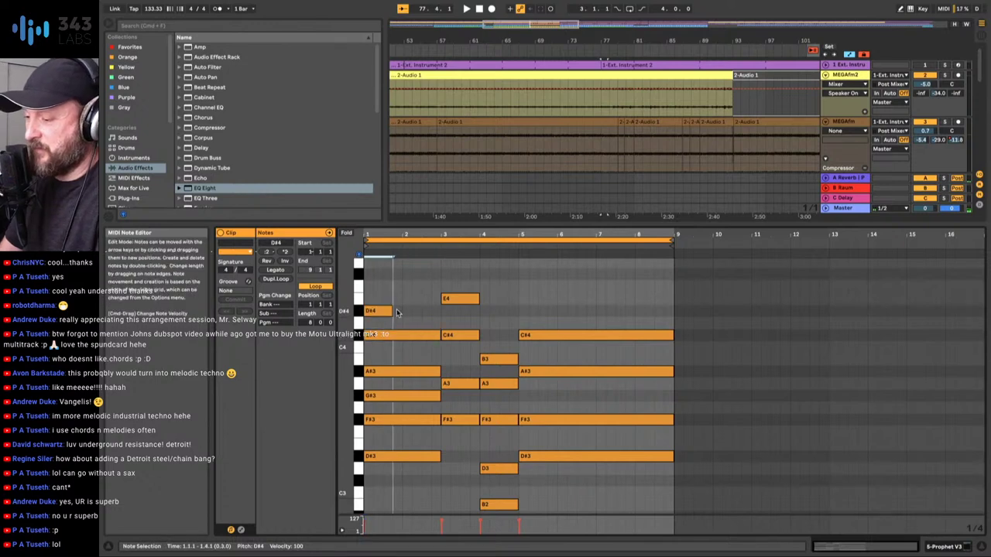
double_click(396, 311)
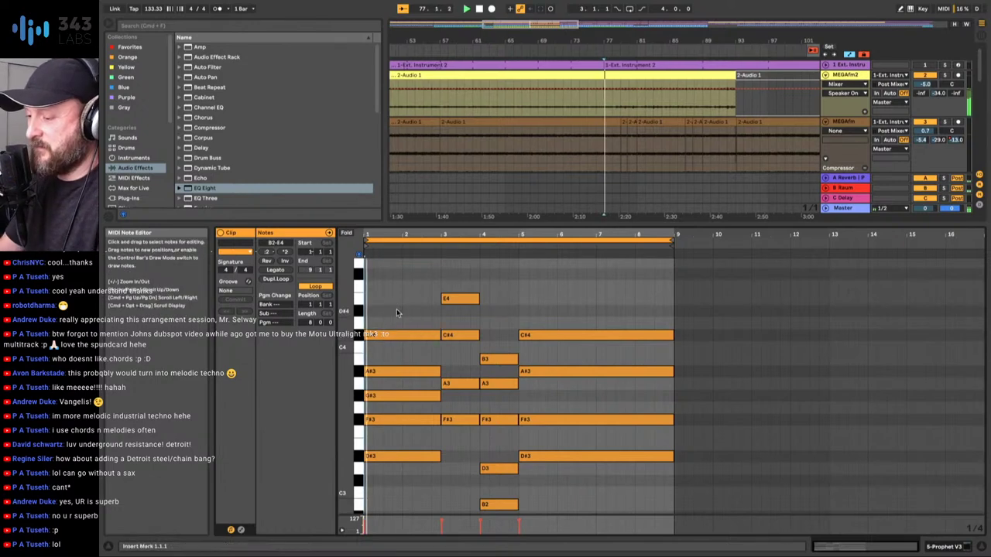
double_click(395, 397)
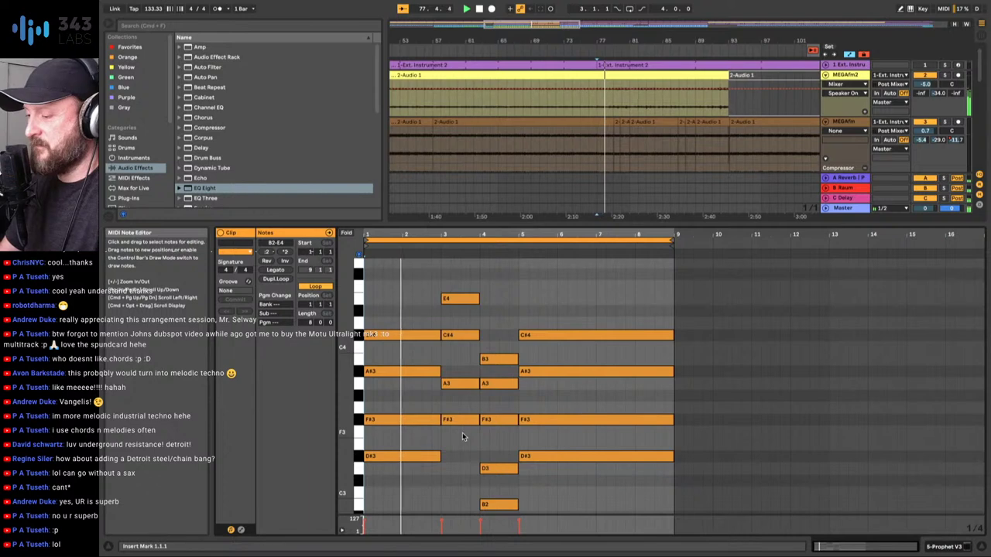
- Delete the B3 note from the bar 4 chord
scroll(463, 437, down, 1)
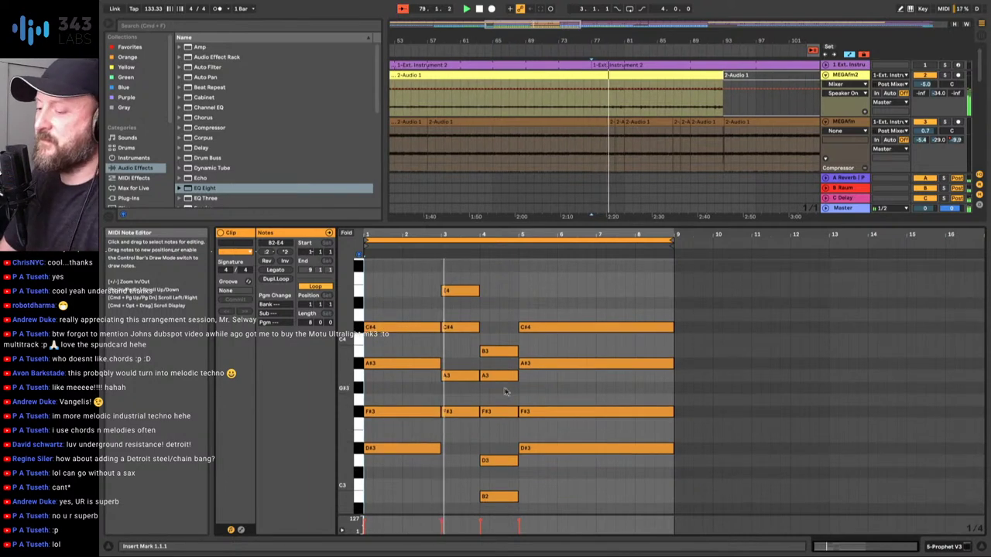
double_click(500, 352)
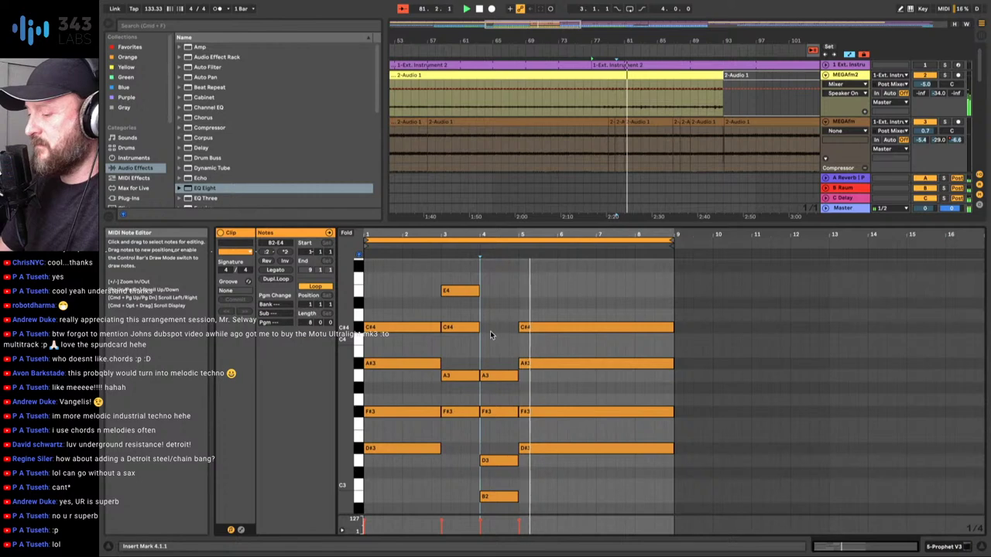
- Try F3 and E3 in place of the bar 1 chord's lowest note during playback, and return it to D#3
click(386, 450)
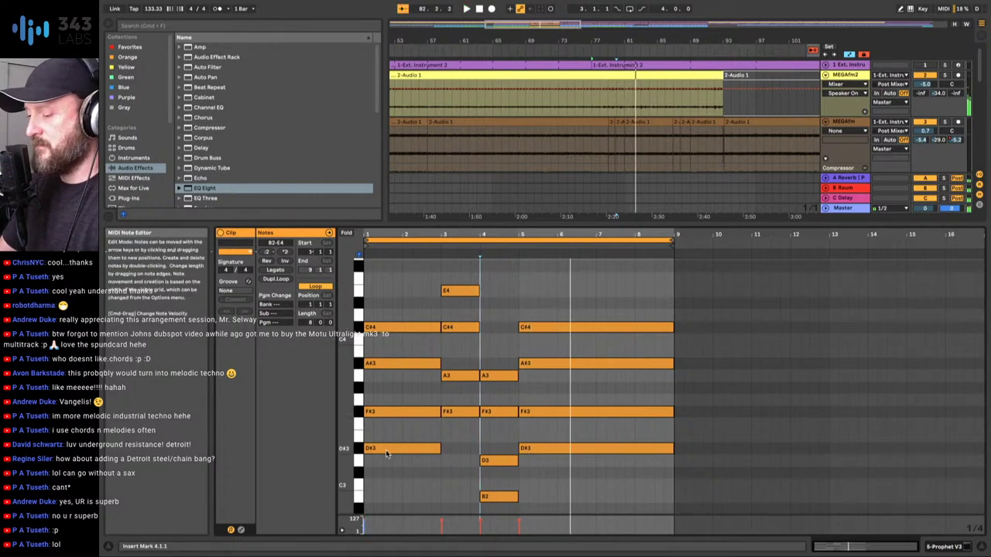
key(Up)
key(Up)
key(space)
key(space)
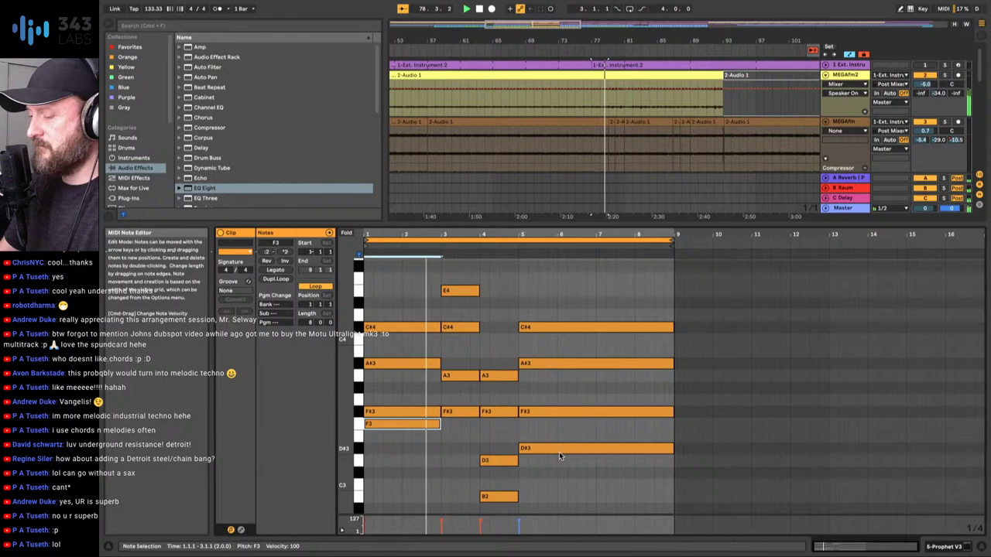
key(Down)
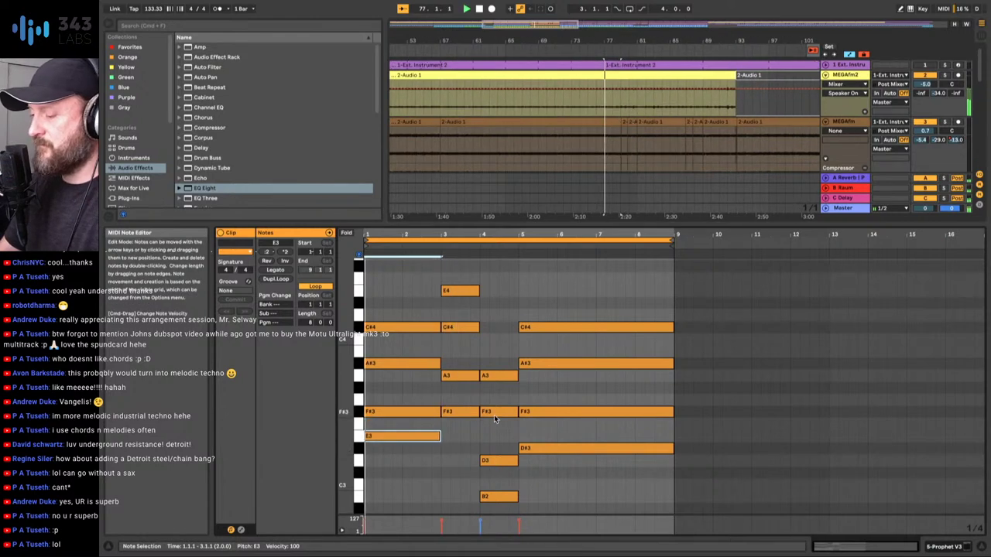
key(Down)
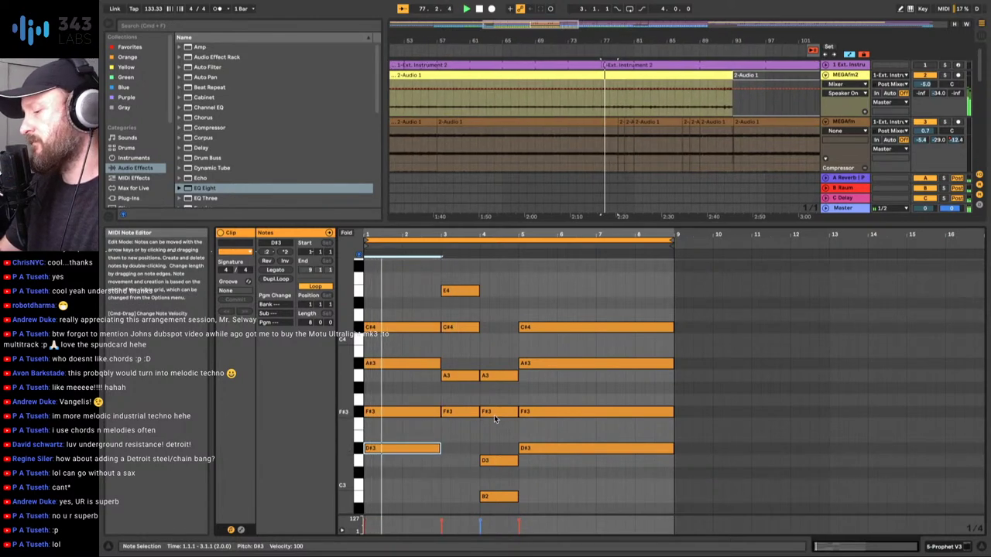
click(482, 419)
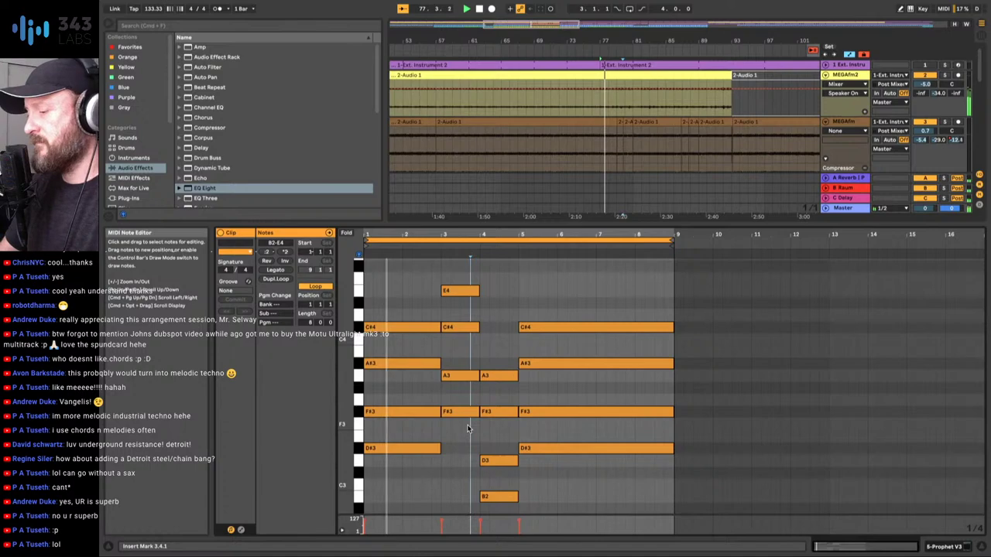
- Enlarge the arrangement area and set the Prophet V3 track volume to -11.2 dB
scroll(836, 270, up, 1)
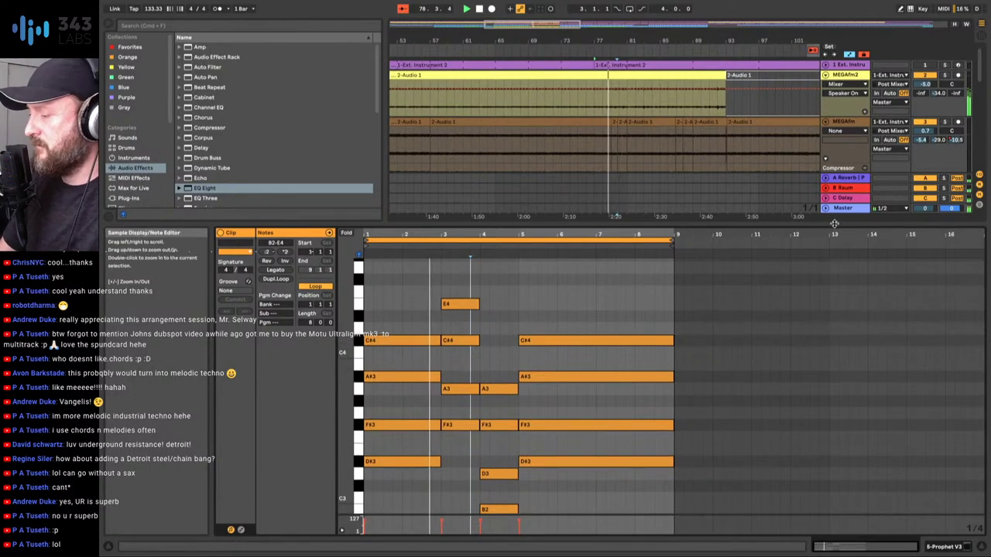
drag(834, 227, 835, 415)
scroll(933, 253, down, 3)
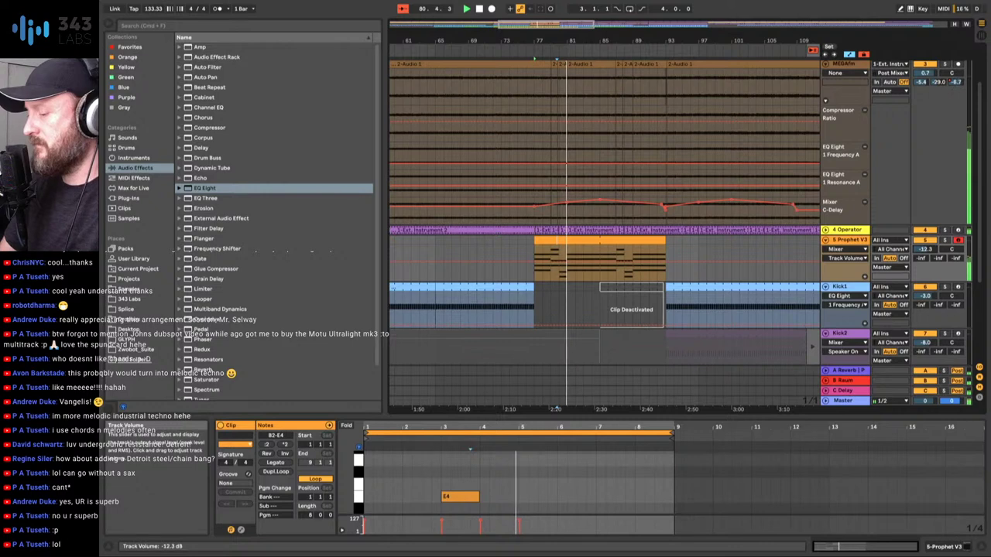
drag(933, 252, 933, 268)
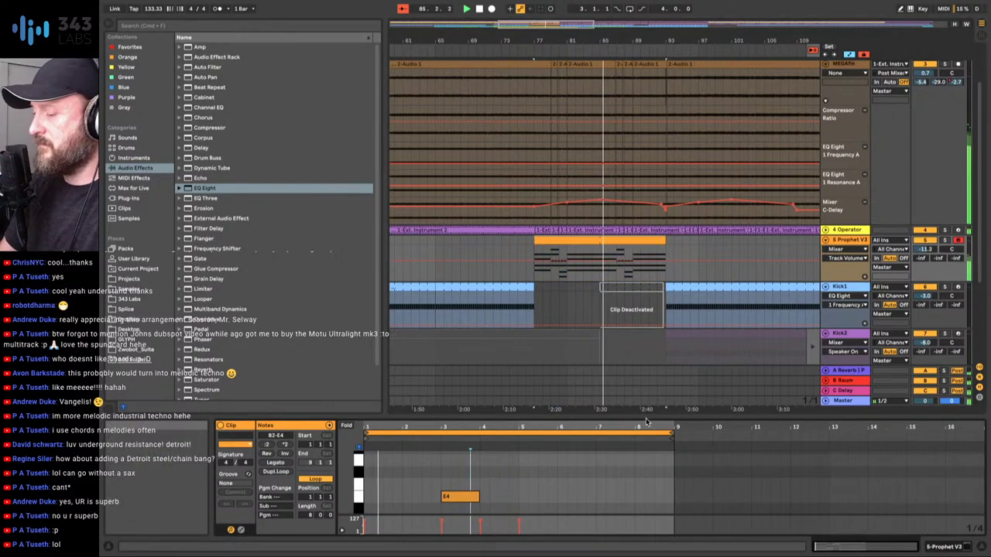
- Shorten all four notes of the bar 5 chord together so they end at about 8.2.4
drag(649, 418, 635, 257)
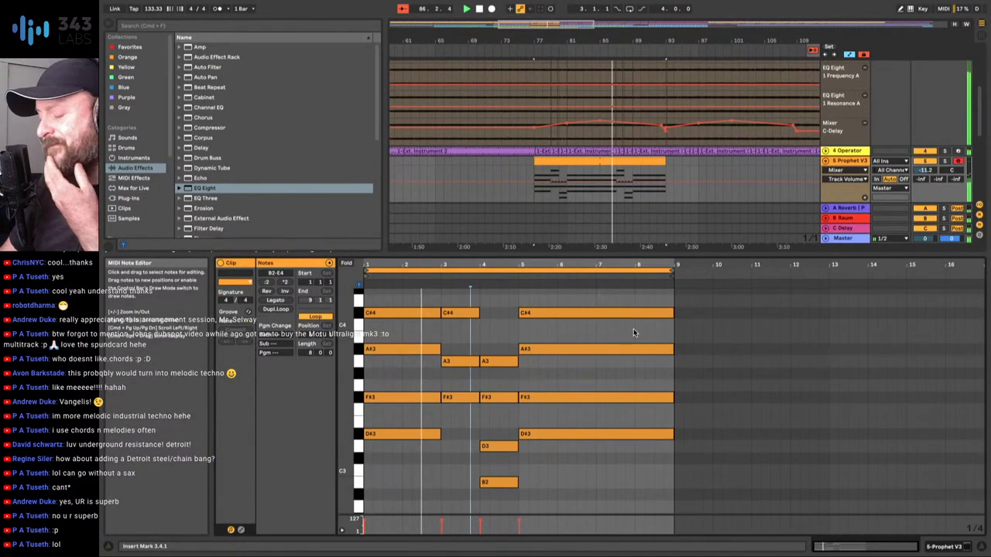
drag(624, 297, 694, 499)
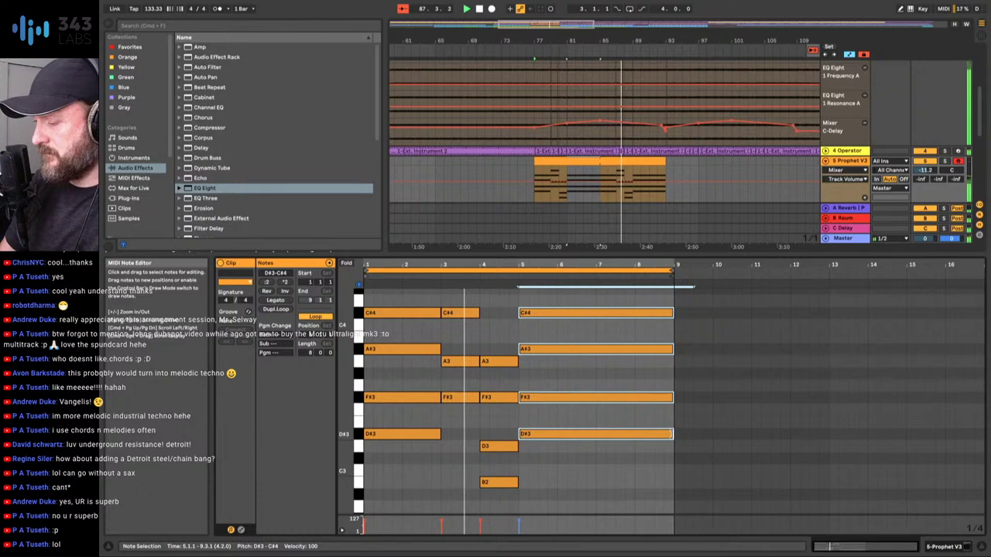
drag(673, 435, 652, 436)
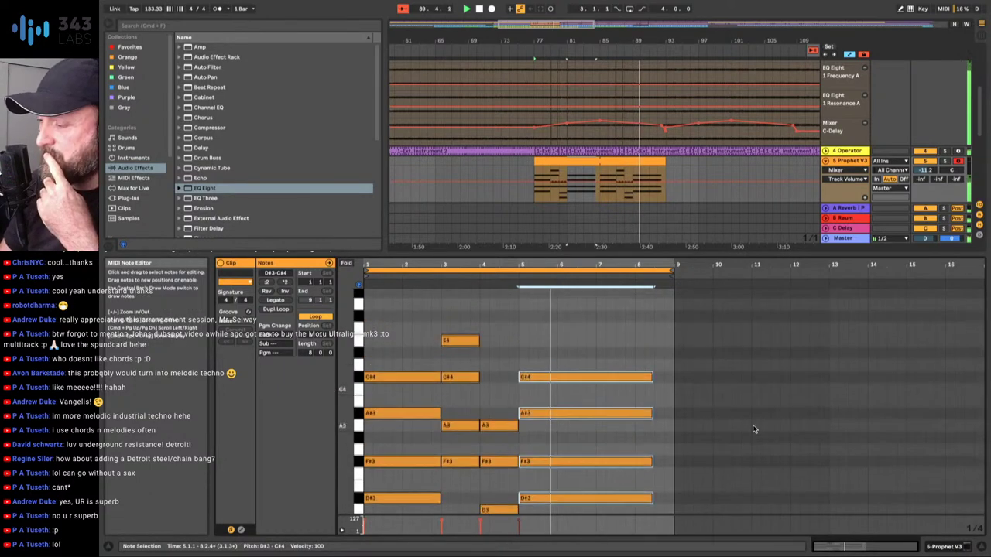
scroll(751, 427, up, 3)
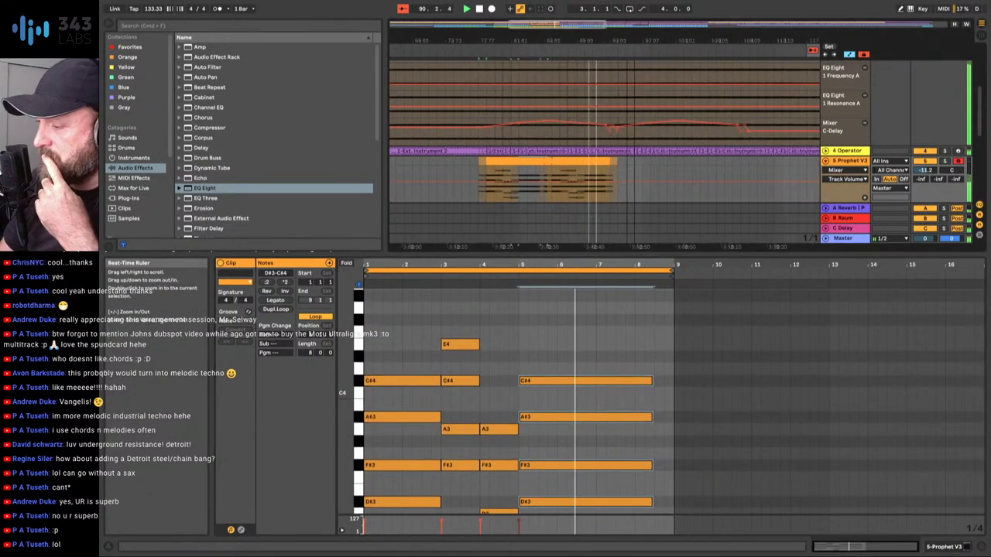
- Hide the clip's note editor and review the wider arrangement around the kick break
scroll(604, 147, down, 1)
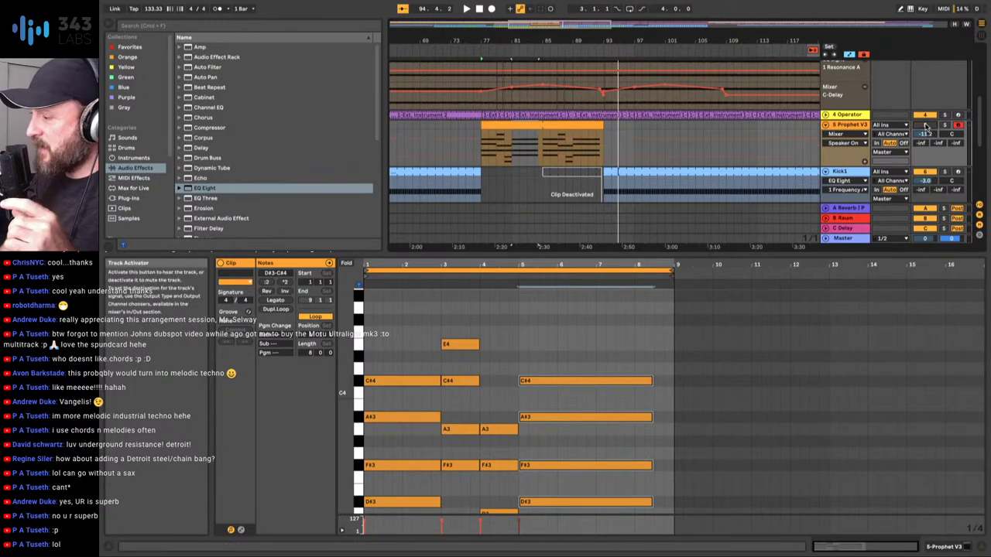
click(654, 249)
key(super+alt+l)
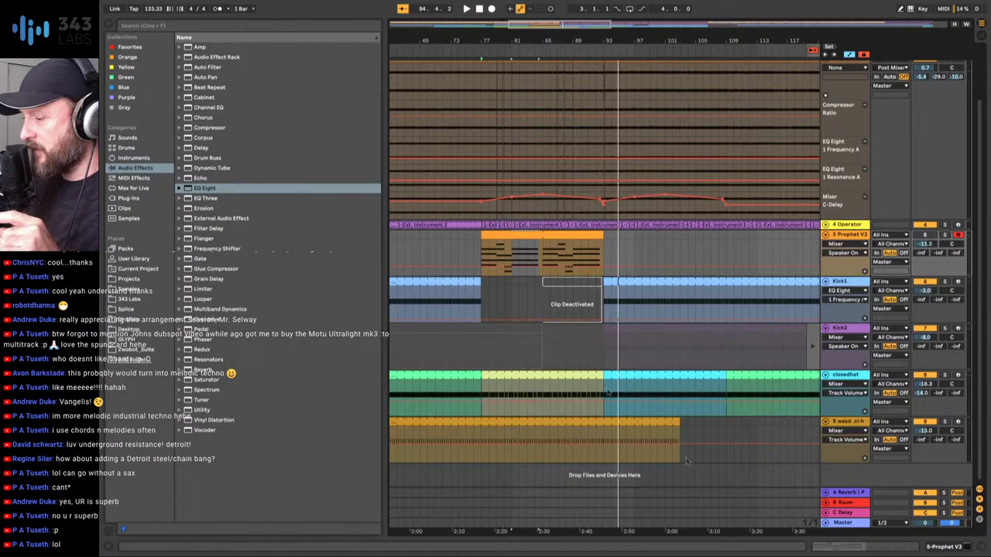
scroll(542, 139, down, 5)
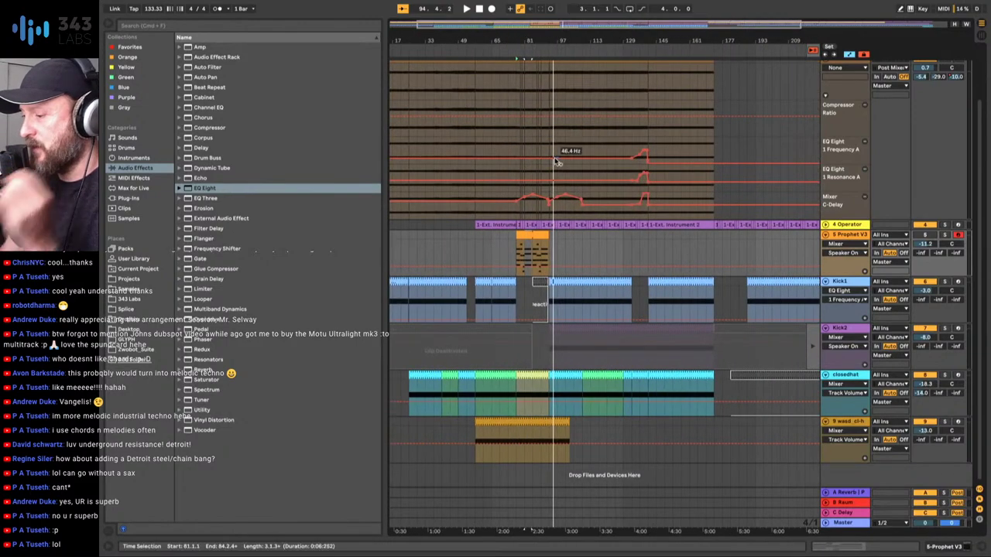
scroll(555, 161, left, 2)
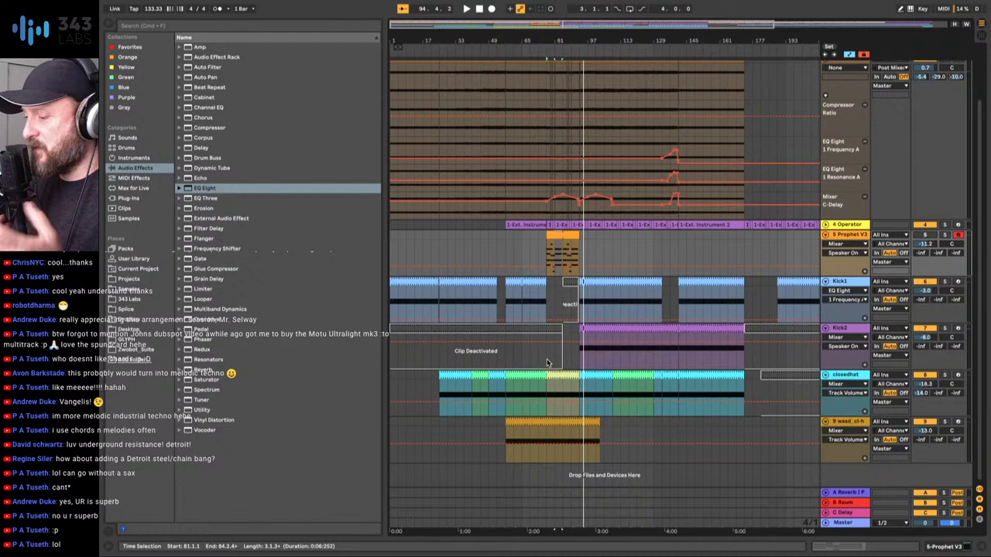
- Play the break from bar 77 and add an empty MIDI track below the last hi-hat track
click(546, 456)
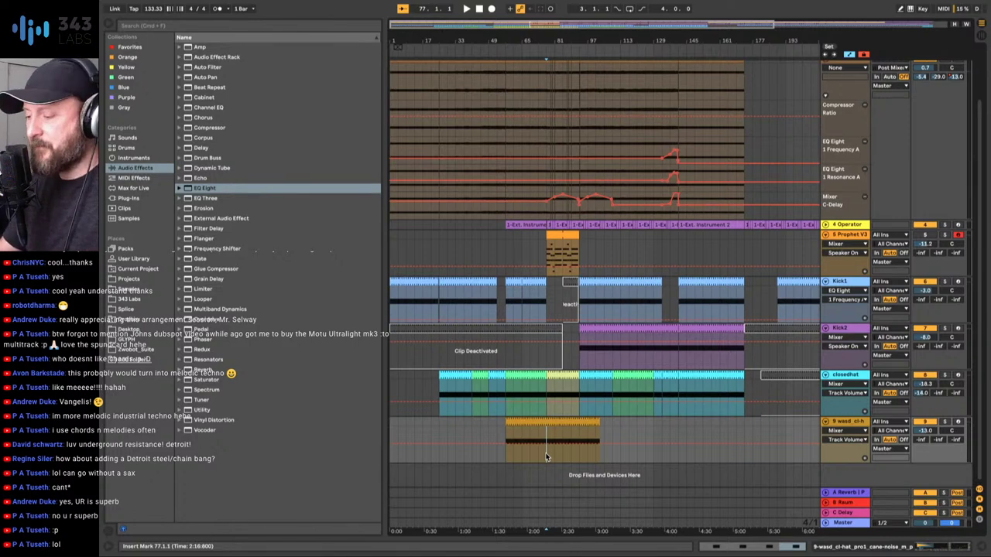
key(space)
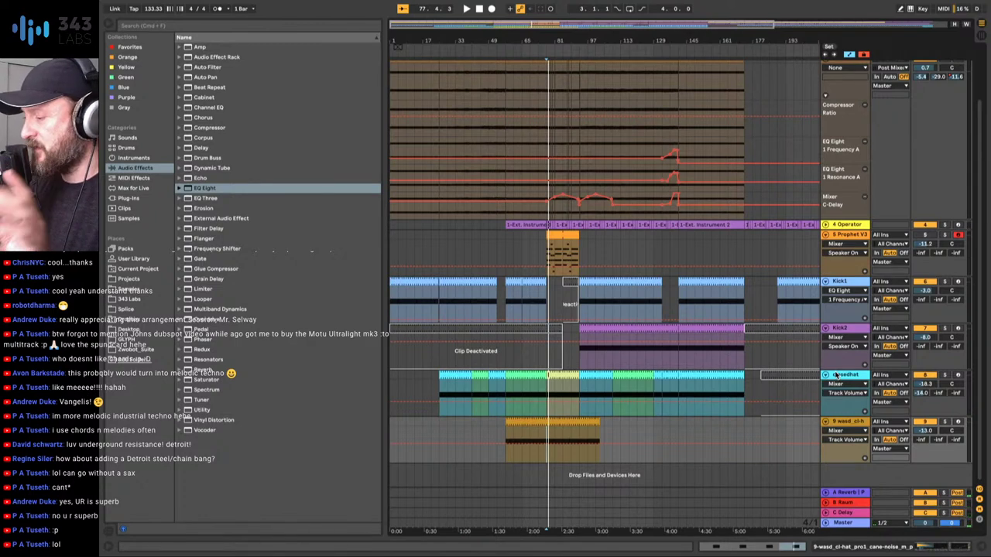
key(ctrl+shift+t)
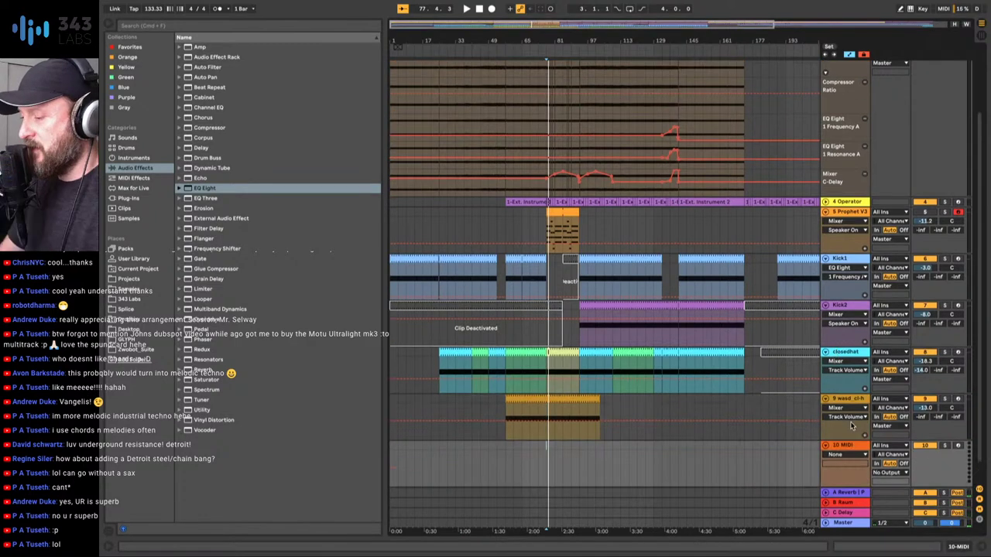
scroll(493, 446, up, 5)
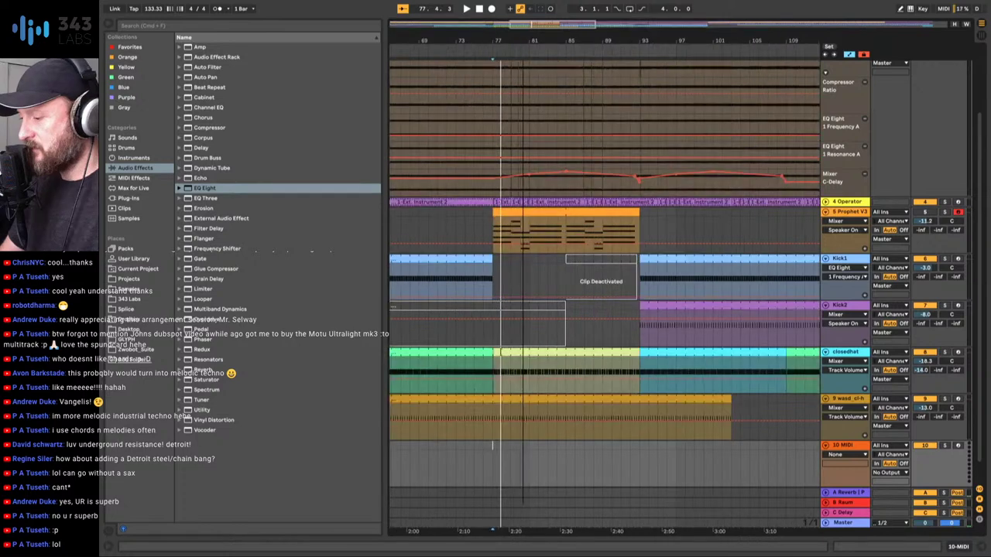
scroll(500, 274, left, 5)
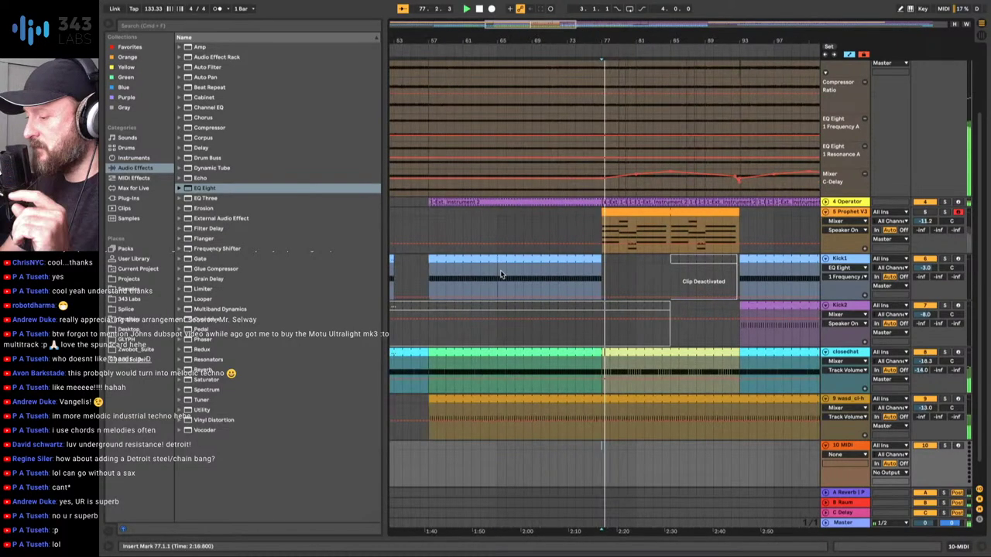
- Search the sample library for 909, open the new MIDI track's empty device chain, and browse the found samples
key(super+f)
text(909)
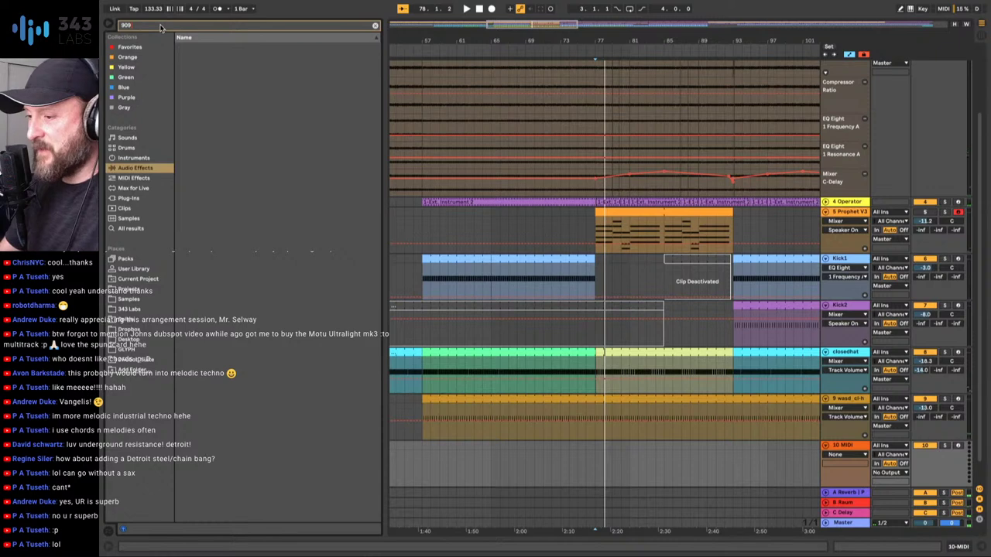
click(130, 219)
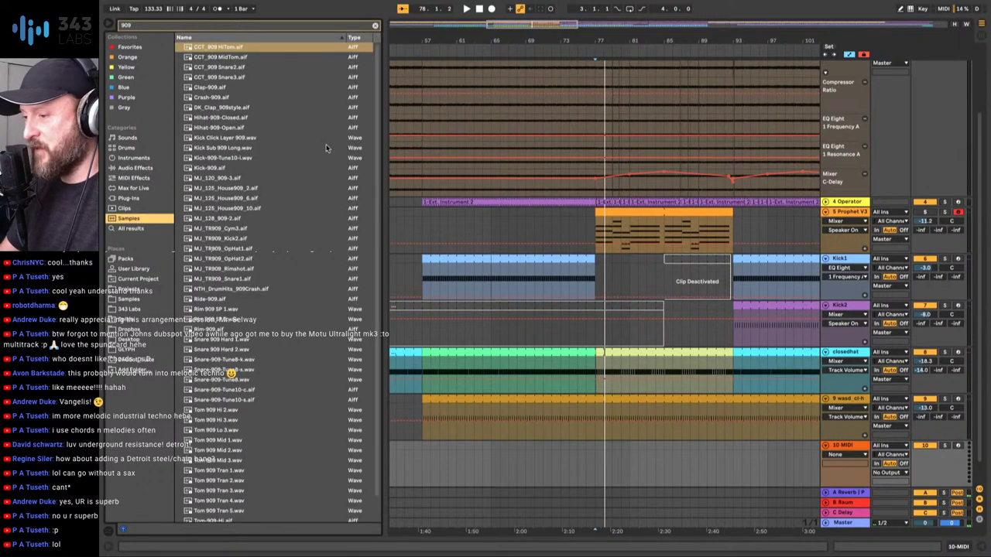
double_click(840, 445)
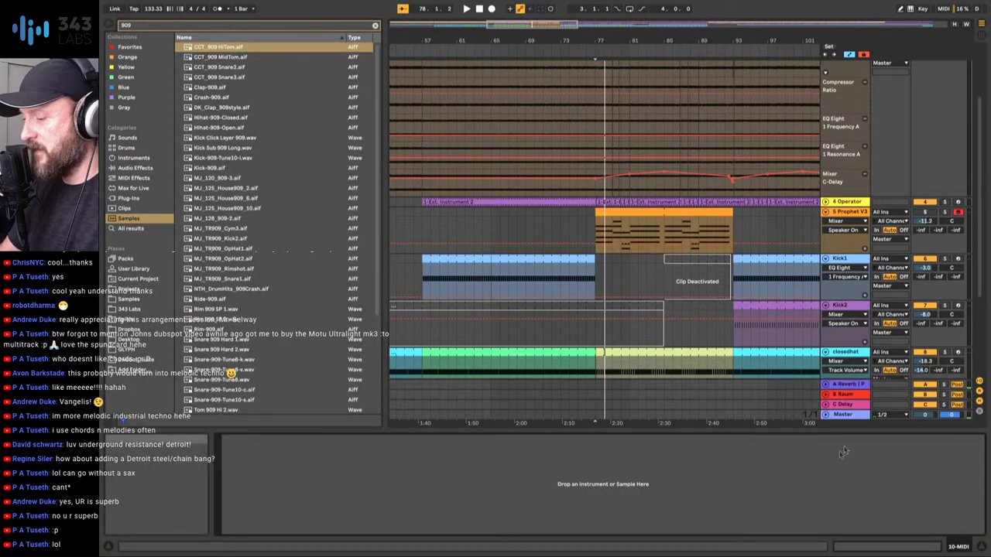
click(234, 62)
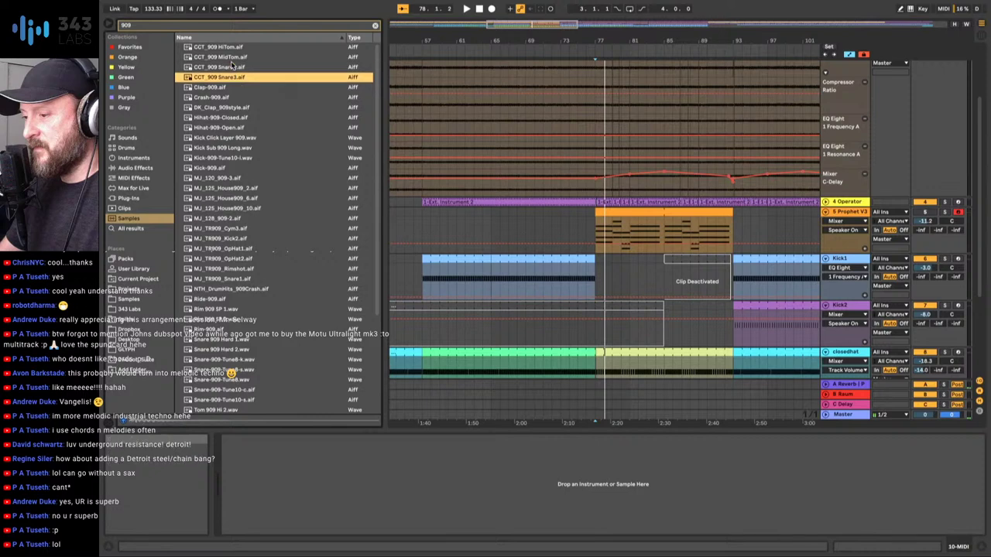
key(Down)
key(Down)
key(Down)
key(Down)
key(Down)
- Narrow the sample search to "909 ride" and load Ride-909.aif as an instrument on the new MIDI track
click(202, 25)
text(ride)
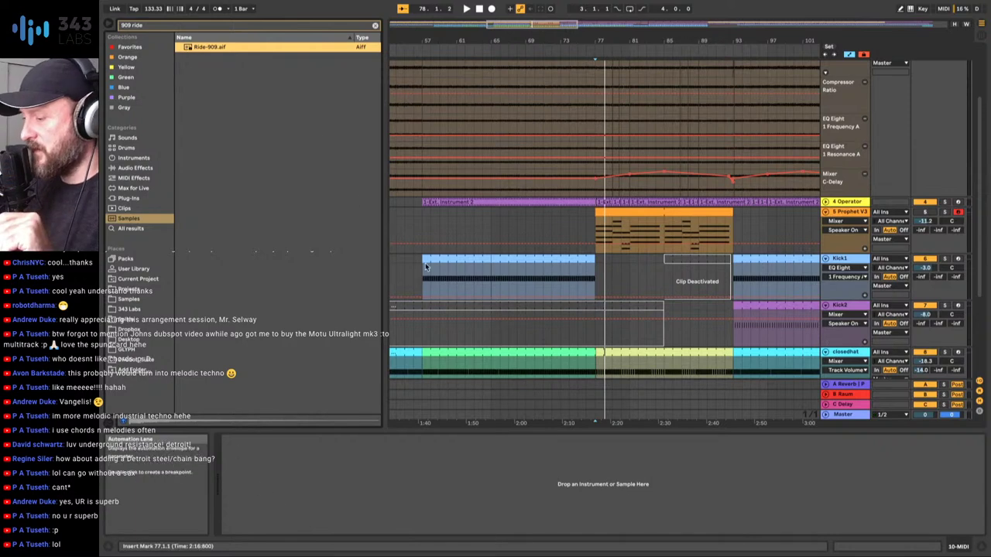
scroll(867, 329, down, 3)
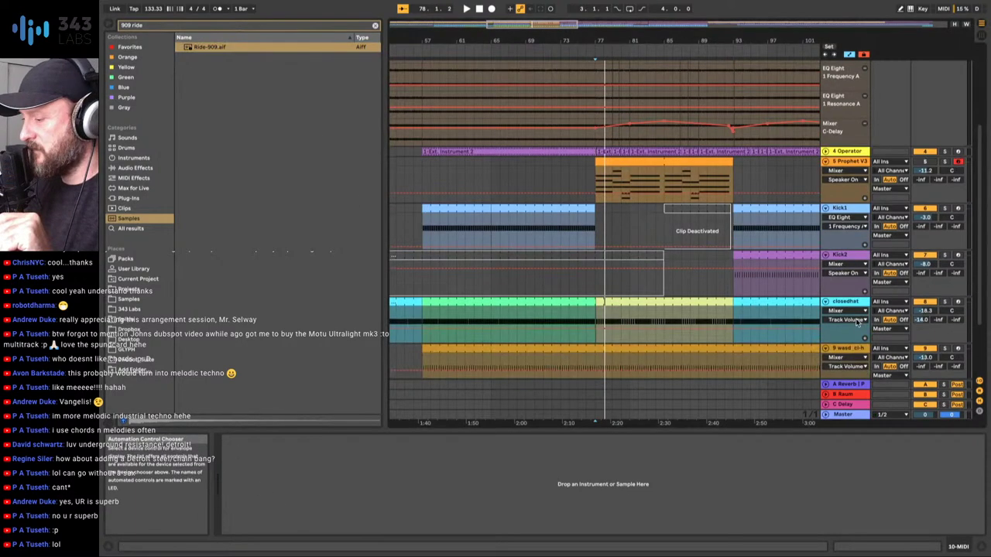
scroll(857, 323, down, 5)
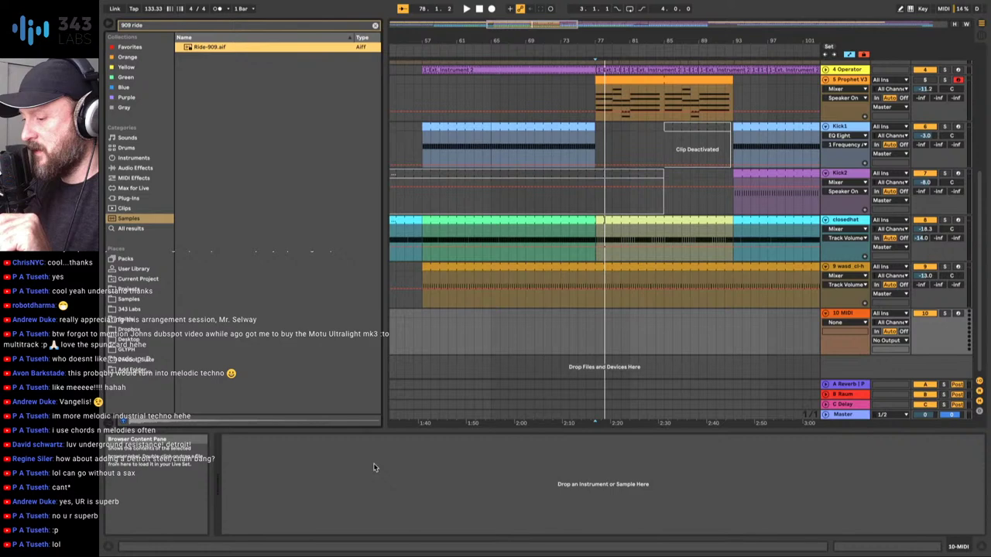
drag(189, 47, 270, 511)
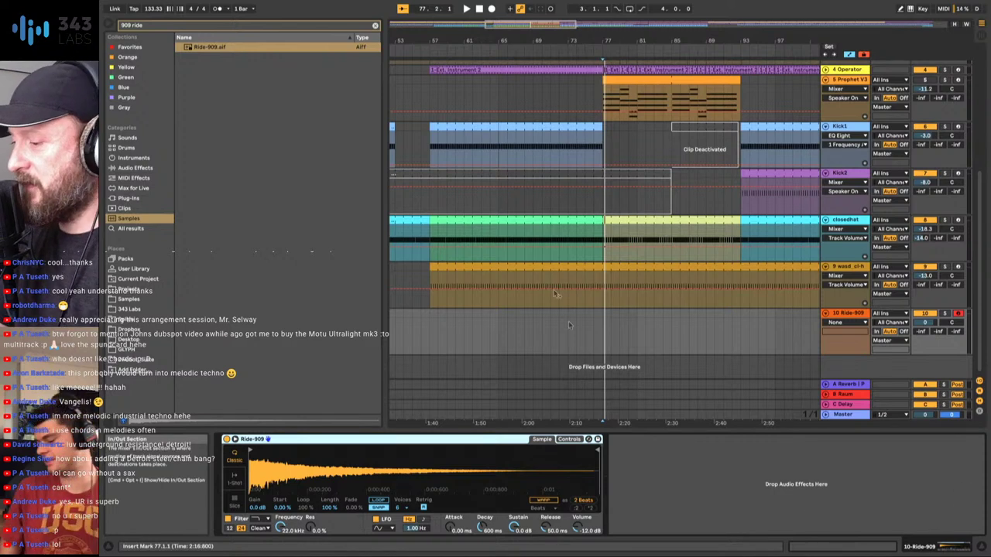
- Create a two-beat MIDI clip from 77.1.1 to 77.3.1 on the Ride-909 track
key(z)
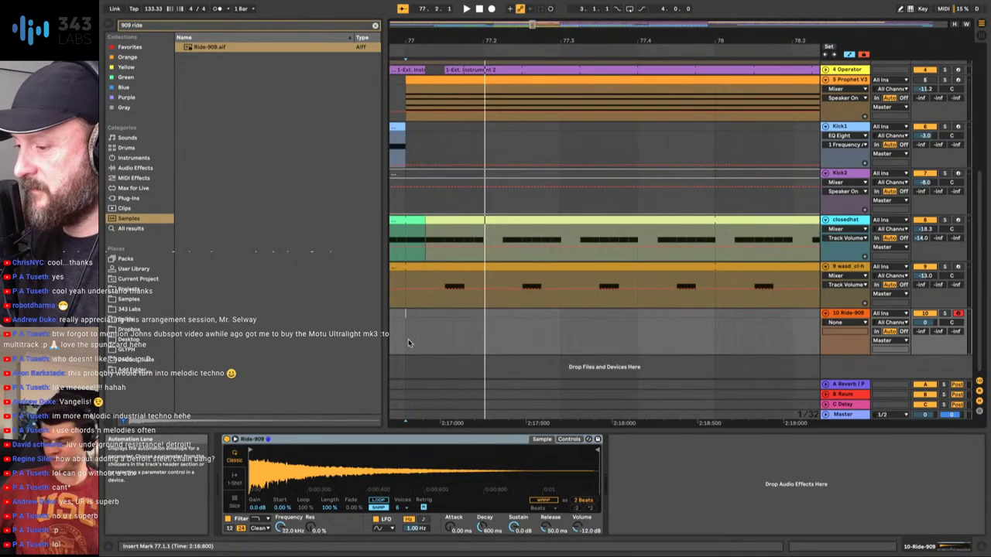
drag(408, 338, 561, 316)
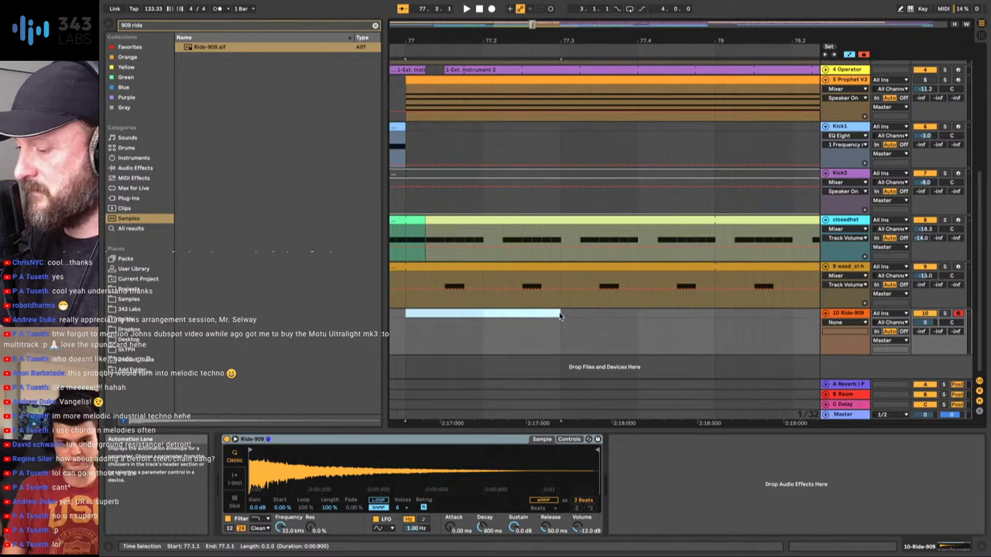
key(ctrl+shift+m)
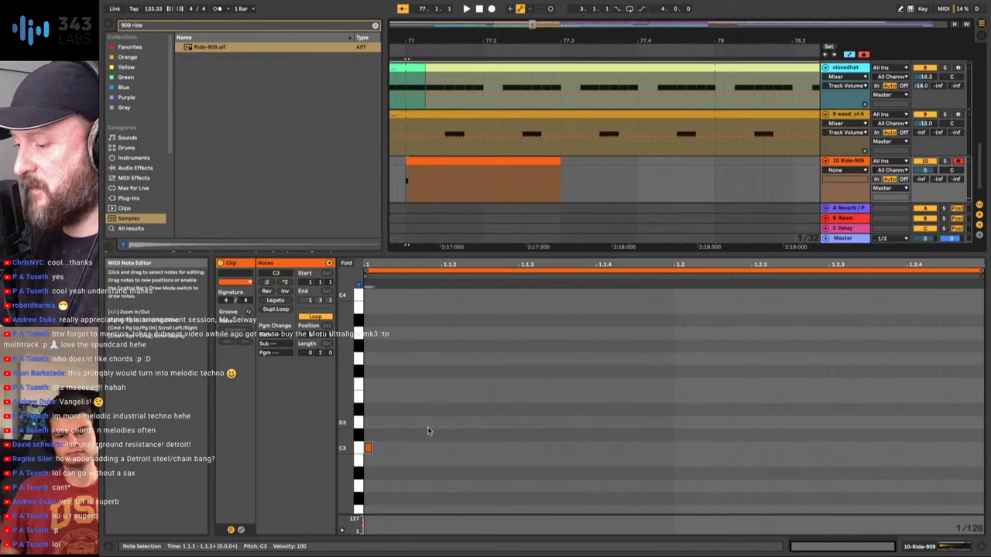
- Fill the ride clip with eight sixteenth-note C3 hits by duplicating a pair with velocities 100 and 44
click(370, 448)
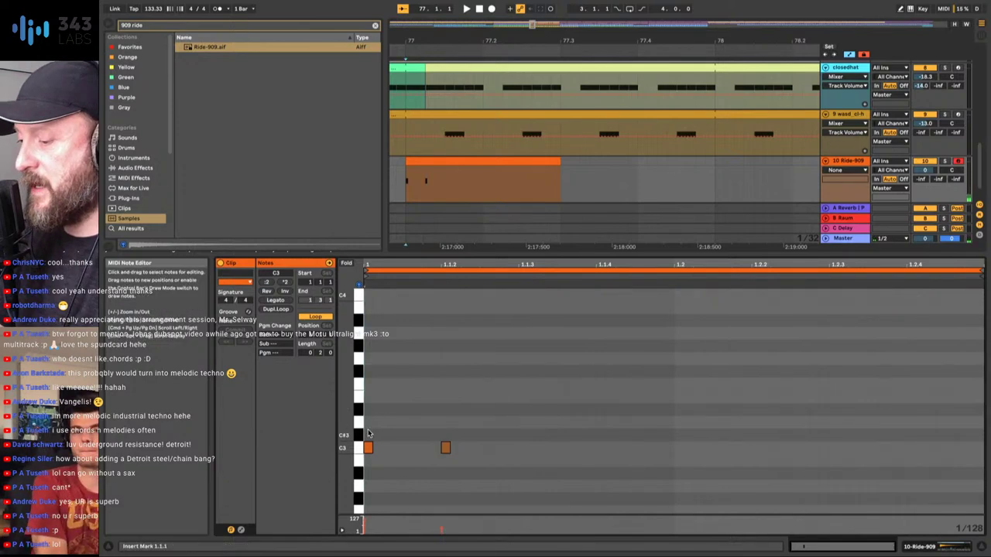
drag(368, 431, 540, 504)
key(super+d)
key(super+d)
key(super+d)
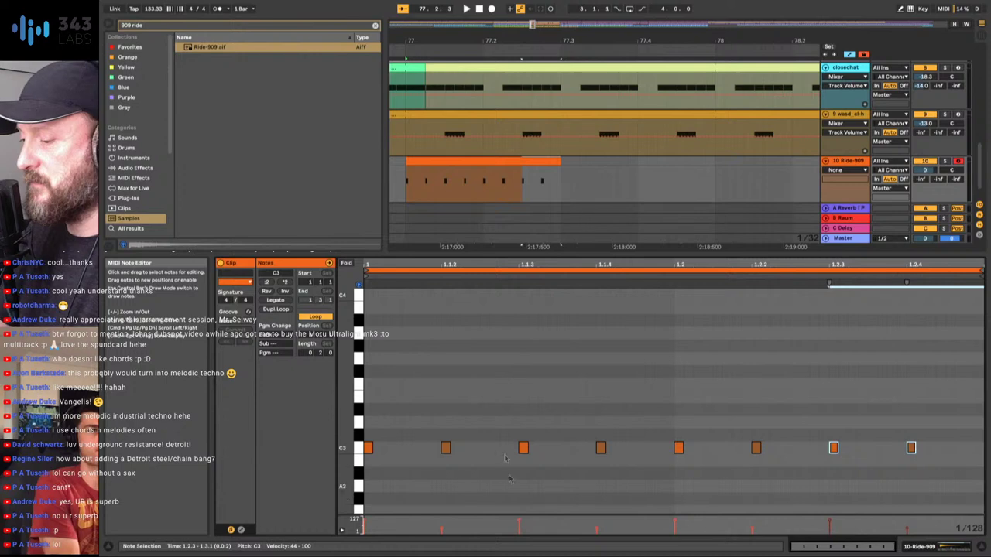
- Audition the ride pattern with the Ride-909 track soloed and stretch its notes to half tempo
key(space)
click(944, 161)
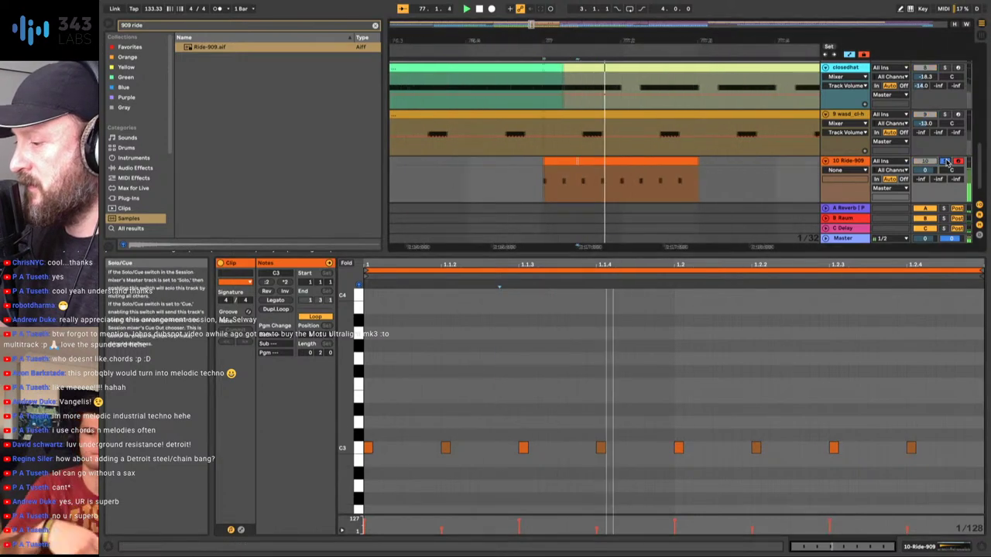
key(space)
click(514, 367)
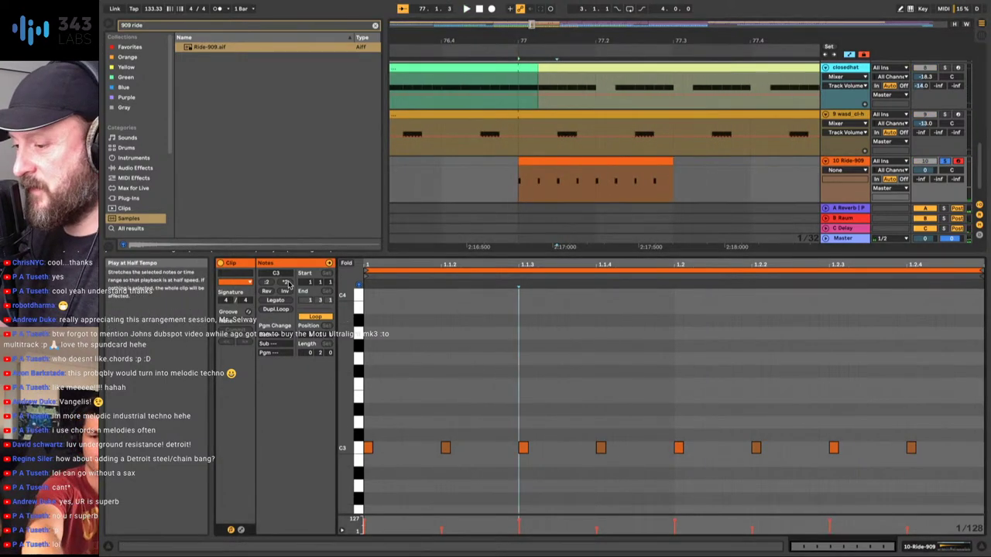
click(288, 285)
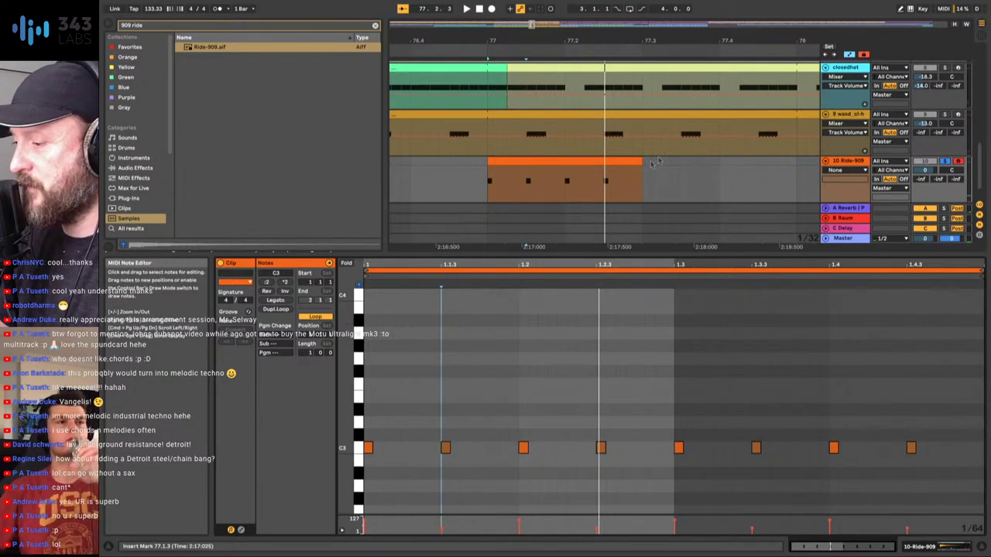
- Extend the one-bar looping ride clip from bar 77 to about bar 84
drag(642, 162, 805, 162)
mouse_move(697, 41)
mouse_down()
mouse_move(662, 41)
mouse_move(655, 11)
mouse_up()
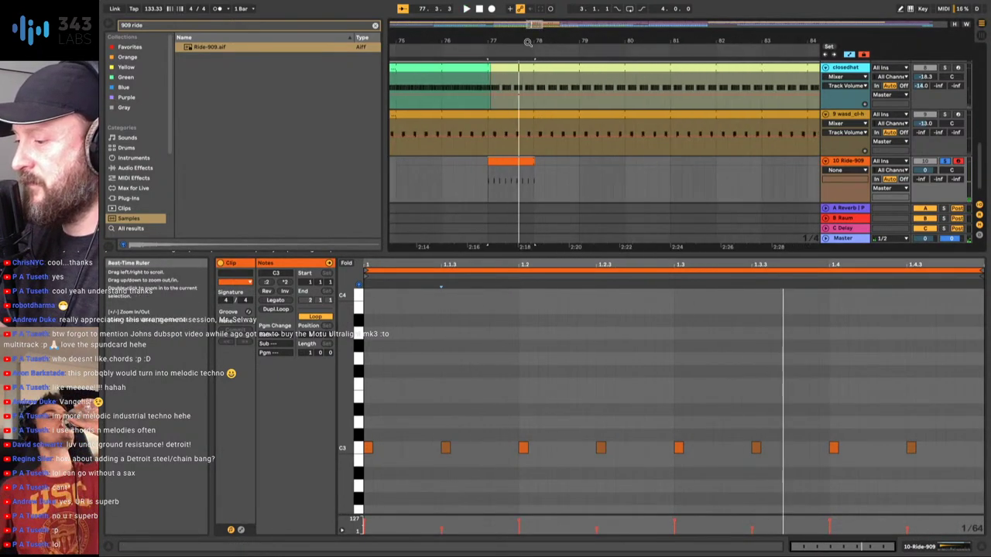
click(529, 161)
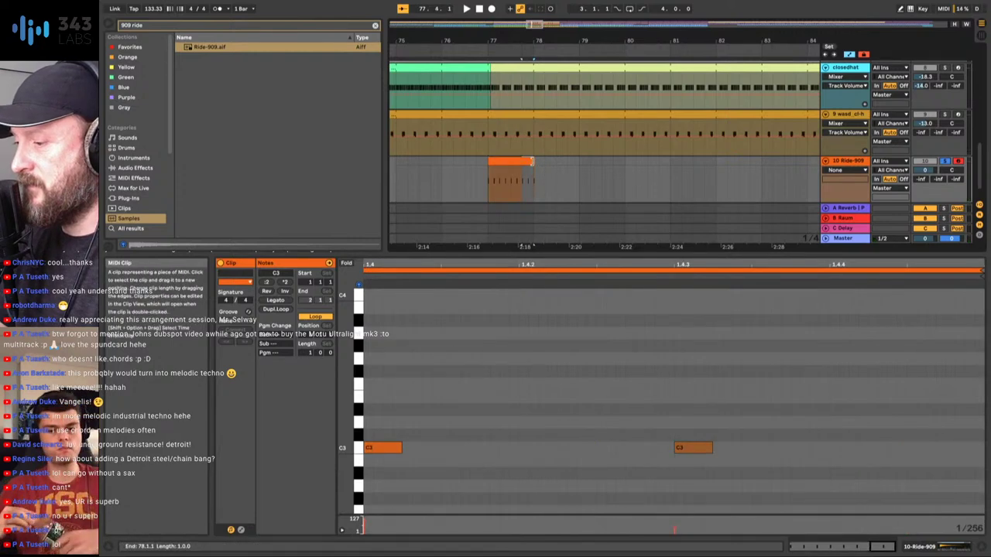
drag(532, 161, 818, 162)
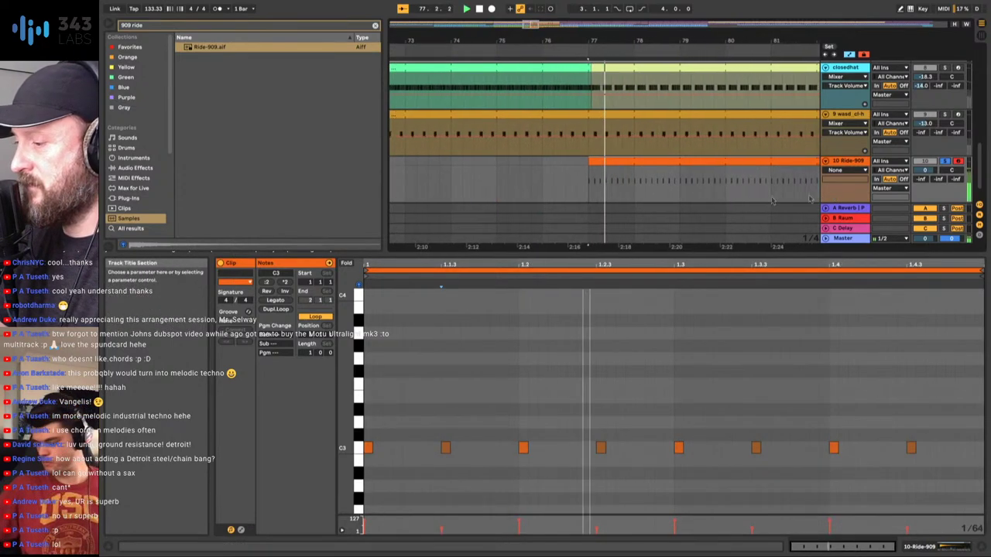
- Loop playback over the ride clip from 77.1.1 to 81.1.1 and show the Ride-909 sampler
shift+click(736, 172)
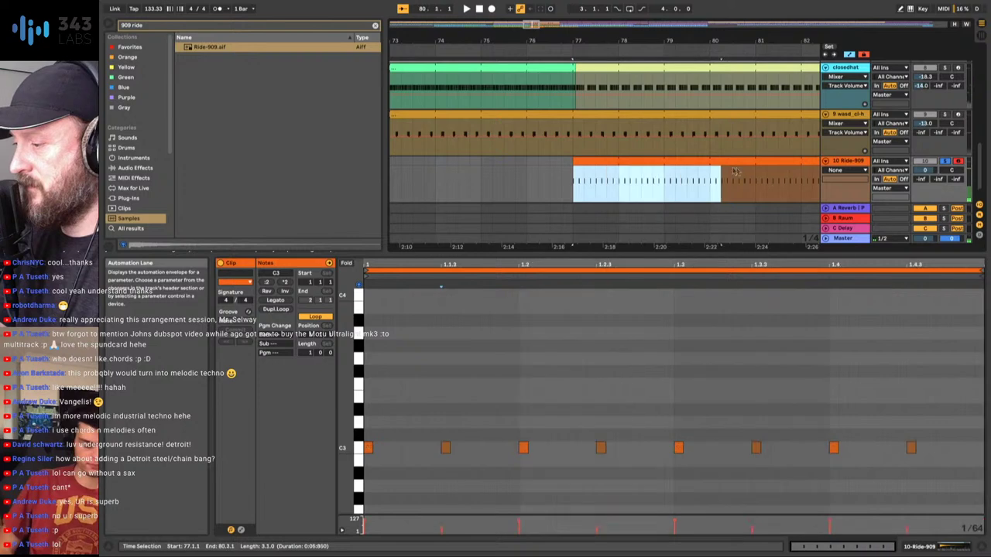
key(space)
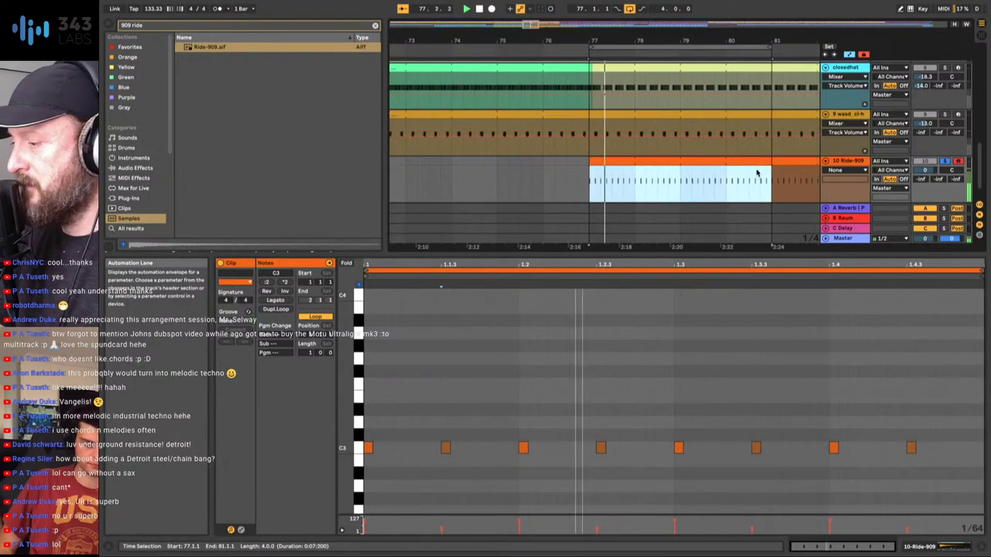
key(shift+Tab)
- Try the Ride-909 sampler in 1-Shot mode during playback and return it to Classic mode
click(233, 479)
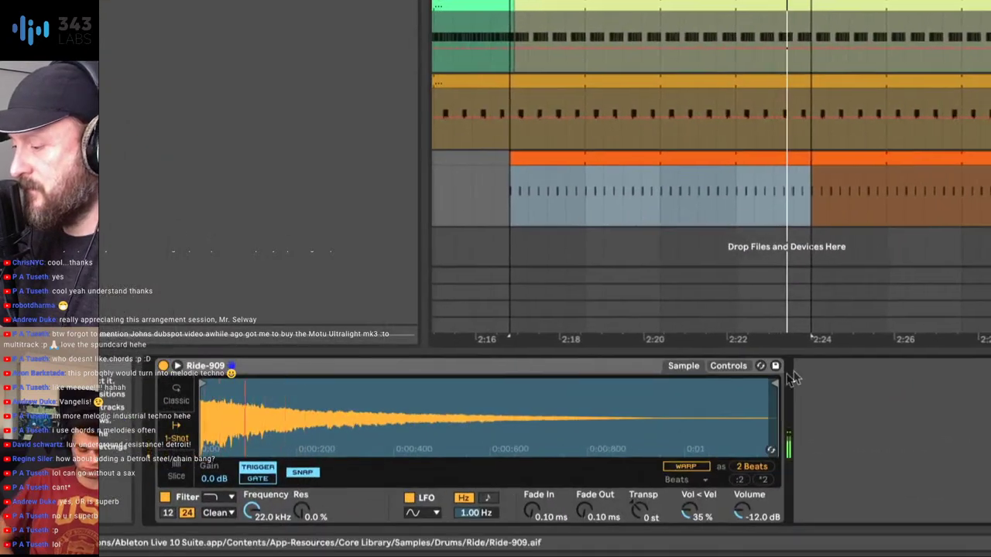
click(717, 401)
click(684, 366)
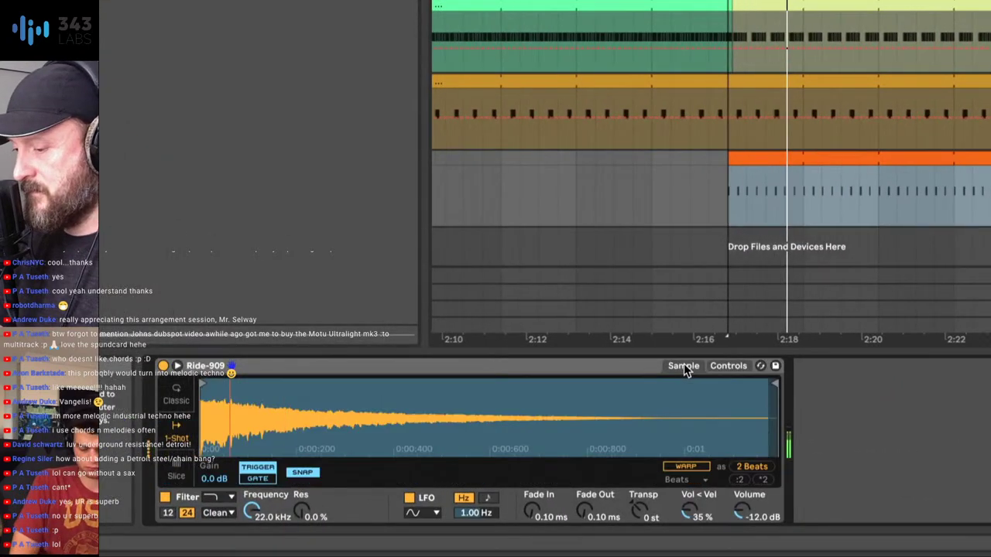
click(175, 399)
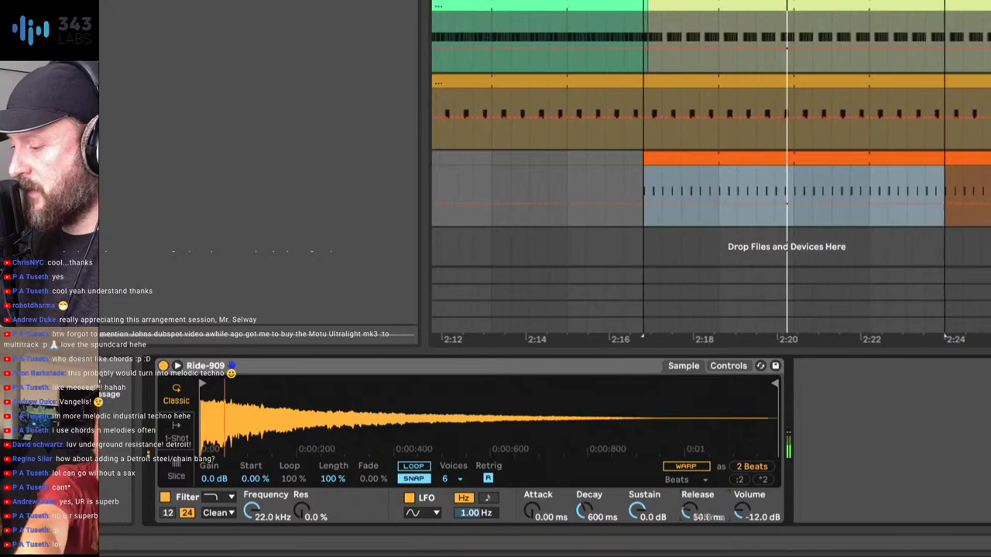
- Set the Ride-909 release to 16.5 s with retrigger off, and high-pass the sample at 948 Hz with 16% resonance
drag(689, 512, 689, 488)
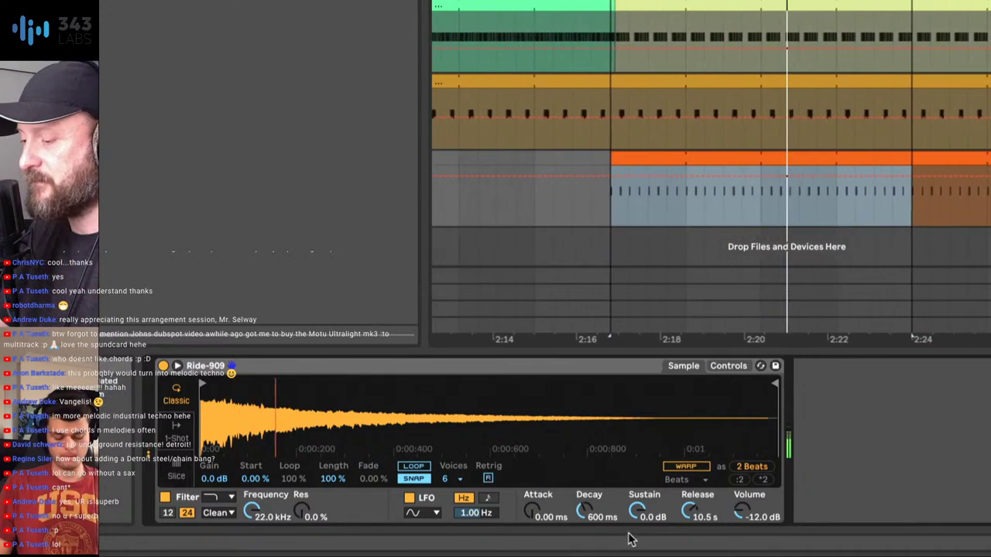
drag(694, 514, 695, 480)
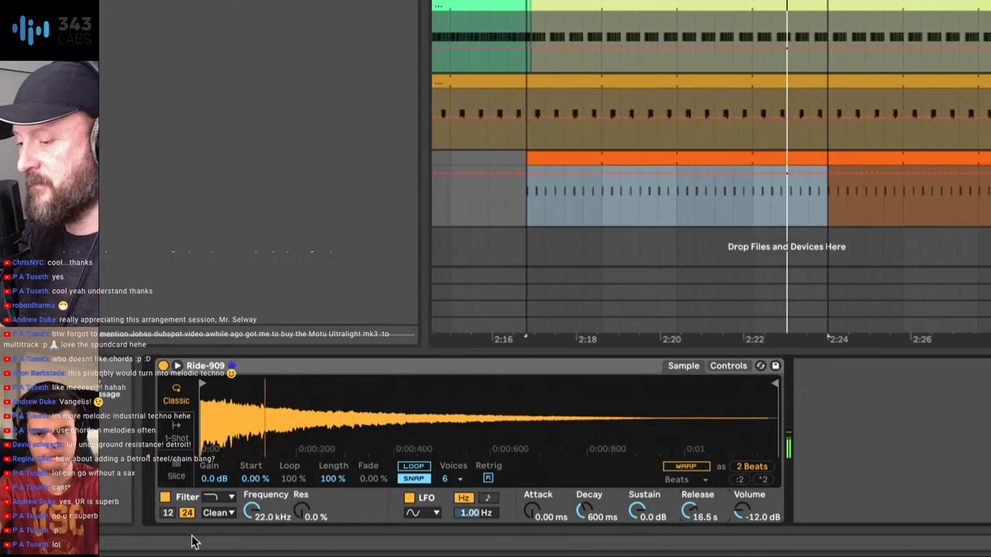
click(223, 502)
click(230, 480)
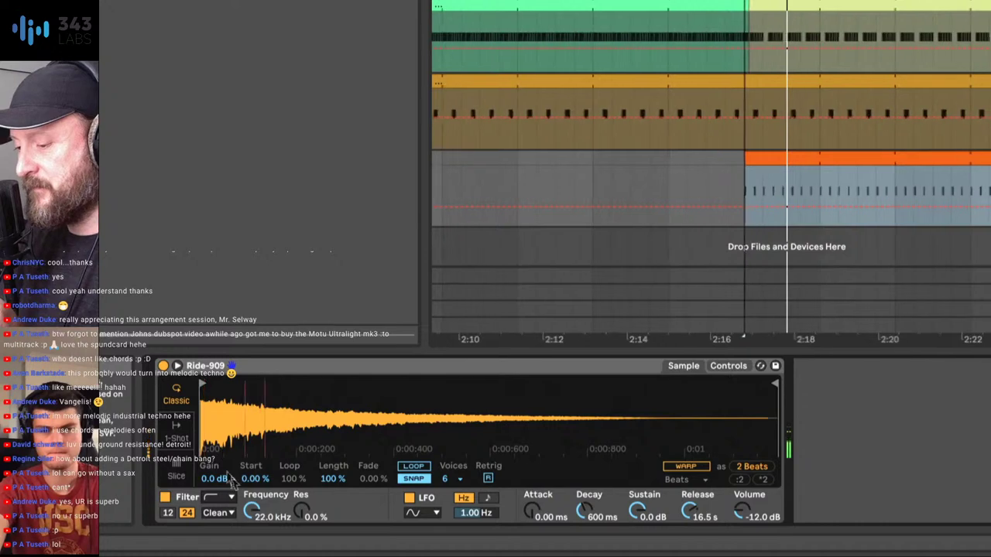
drag(251, 512, 251, 517)
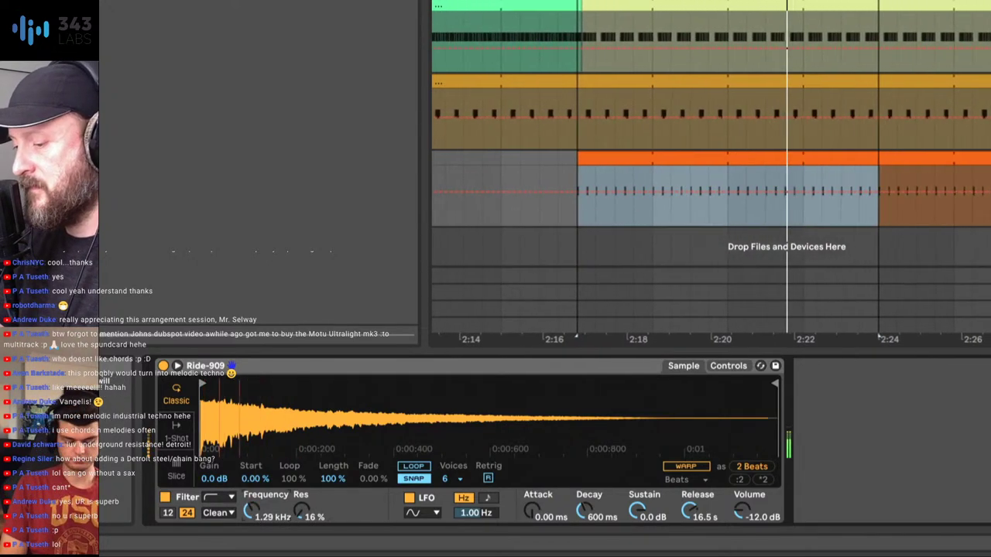
- Widen the Ride-909 sound with 7.8% random panning and 13% spread in the sampler's control settings
click(728, 365)
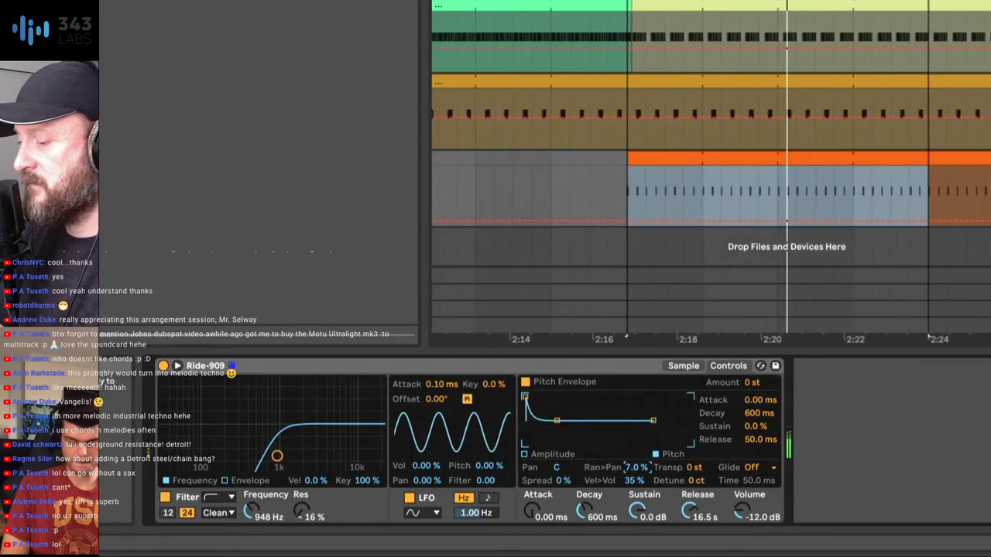
mouse_move(563, 480)
mouse_down()
mouse_move(563, 467)
mouse_move(568, 483)
mouse_up()
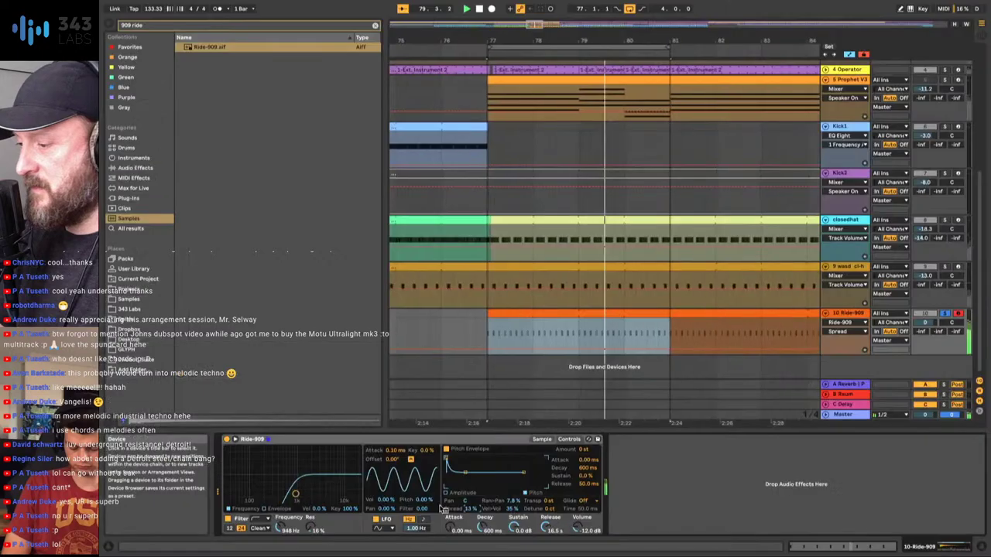
- Add an EQ Eight to the Ride-909 track, cutting 4.83 dB at 1 kHz and low-passing at 16.0 kHz with Q 0.85
click(136, 167)
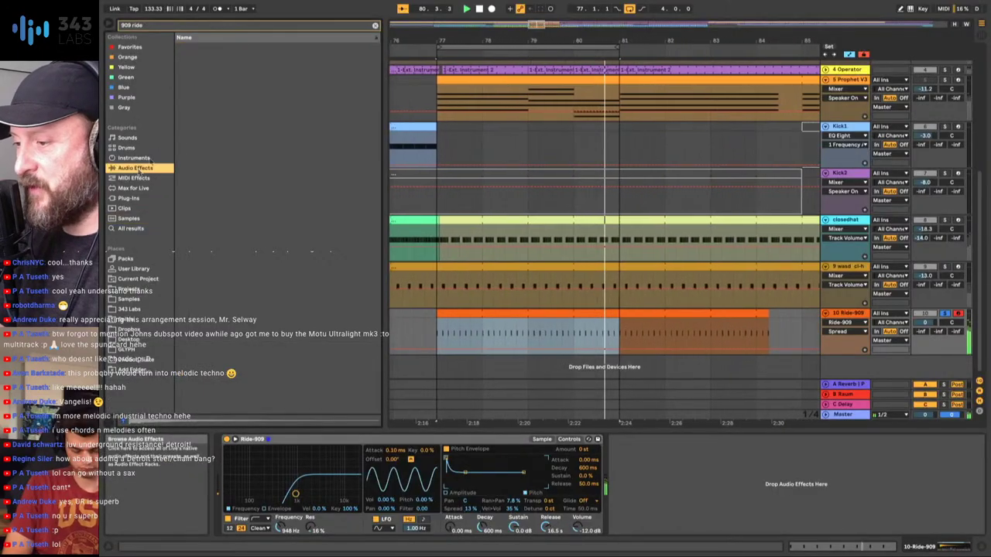
click(374, 25)
double_click(190, 188)
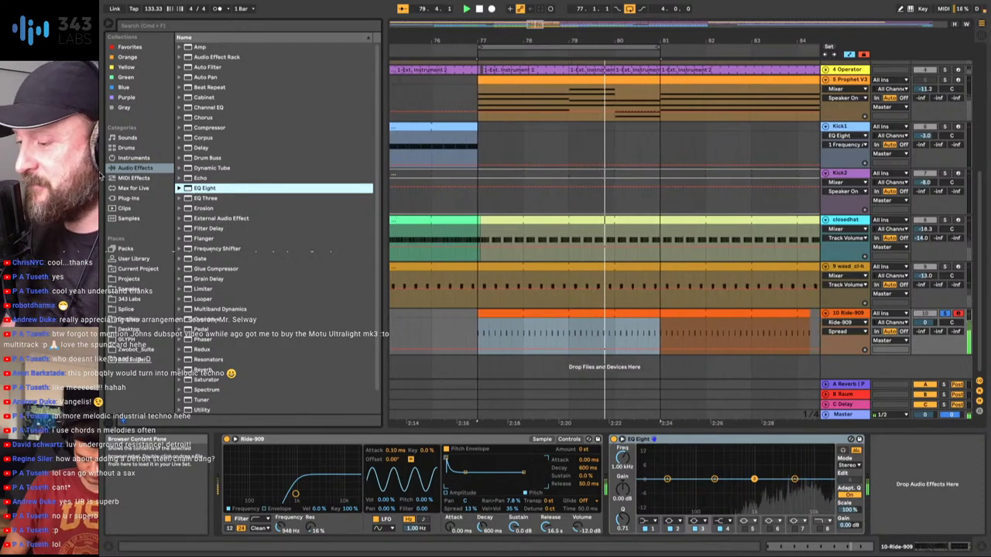
drag(755, 479, 755, 492)
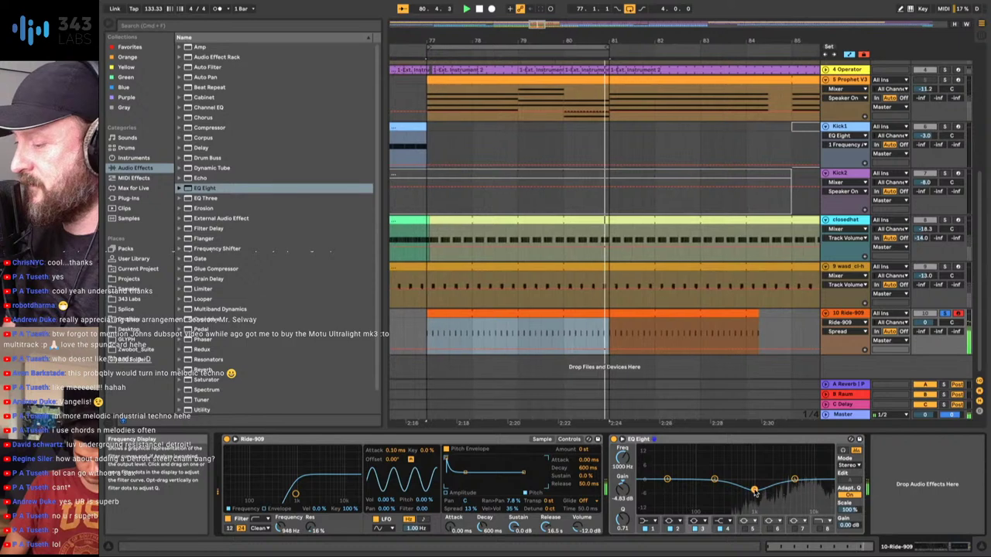
click(825, 488)
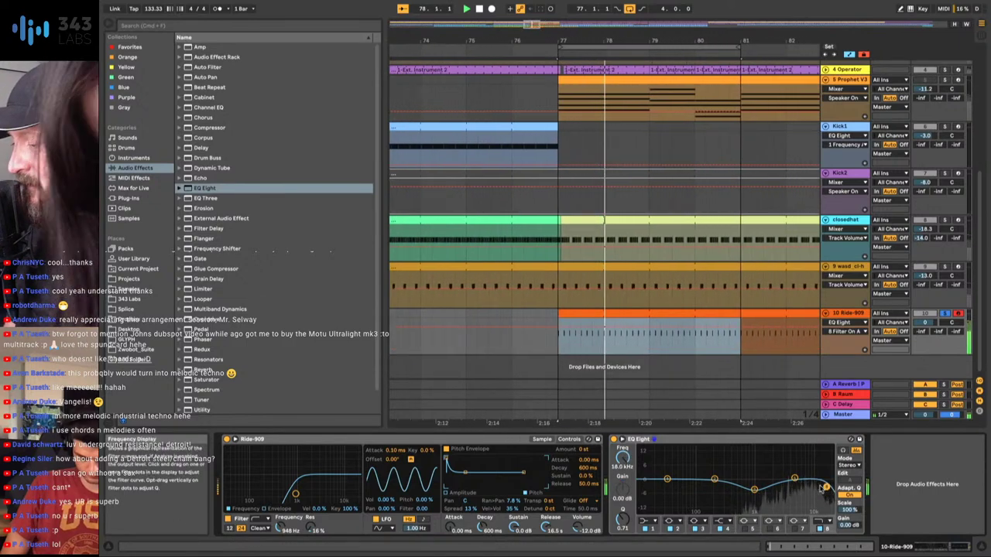
drag(827, 487, 823, 488)
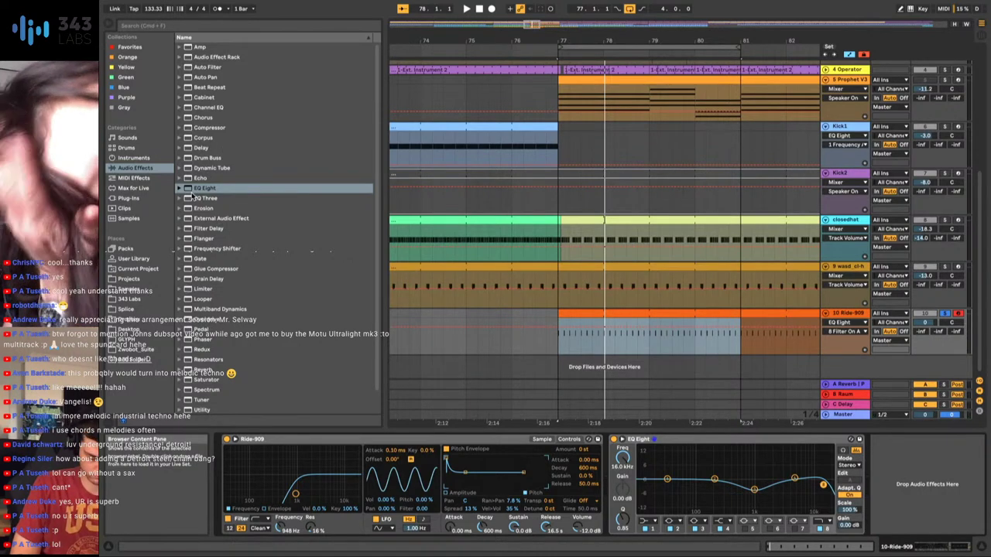
- Add a Delay after the ride's EQ Eight with left time 4, its filter at 2.89 kHz with width 4.64, and 32% dry/wet
scroll(215, 363, down, 2)
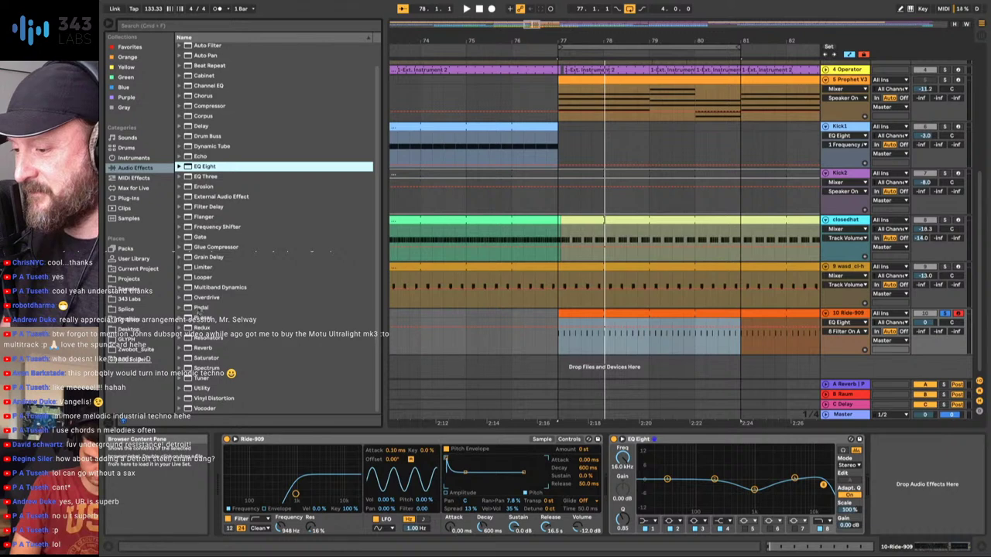
drag(198, 130, 829, 474)
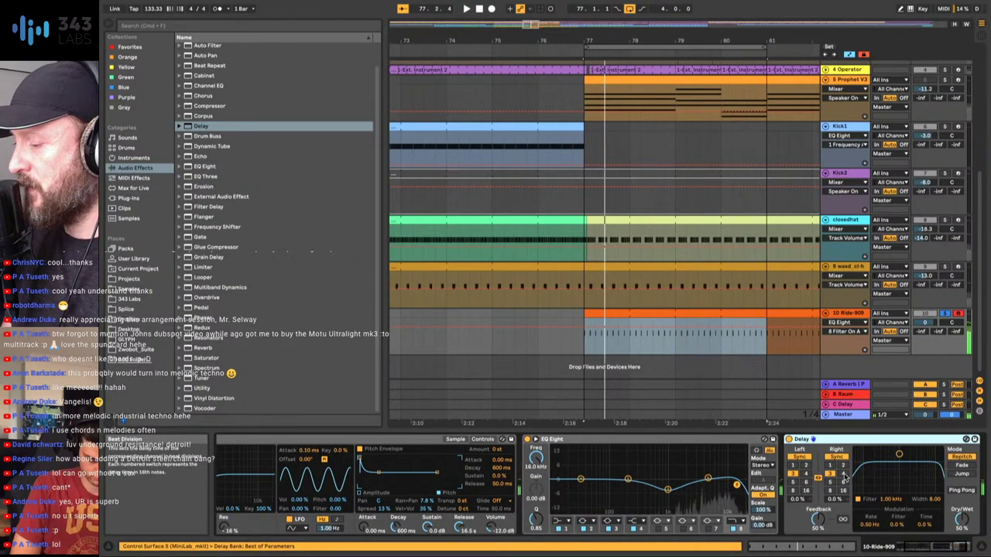
click(807, 474)
drag(963, 524, 963, 529)
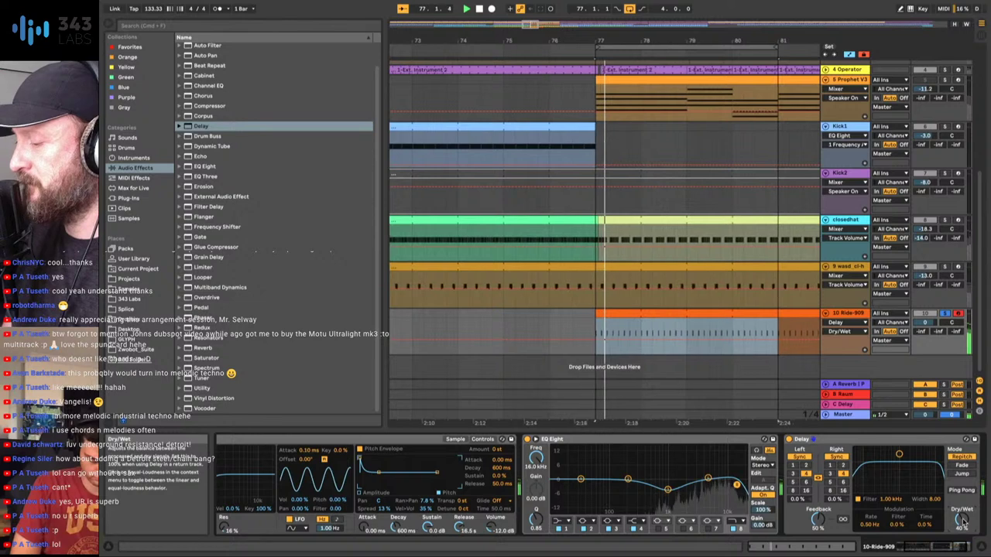
drag(899, 454, 915, 472)
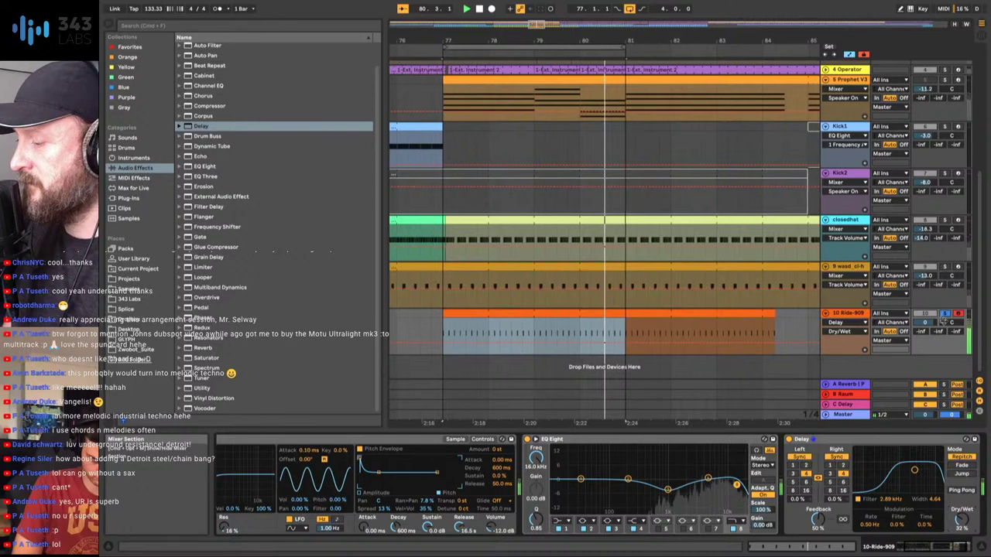
- Unsolo the Ride-909 track, make its clip span 93.1.1 to 112.1.1 instead of the break, and set the track volume to -9.1 dB
drag(943, 322, 946, 319)
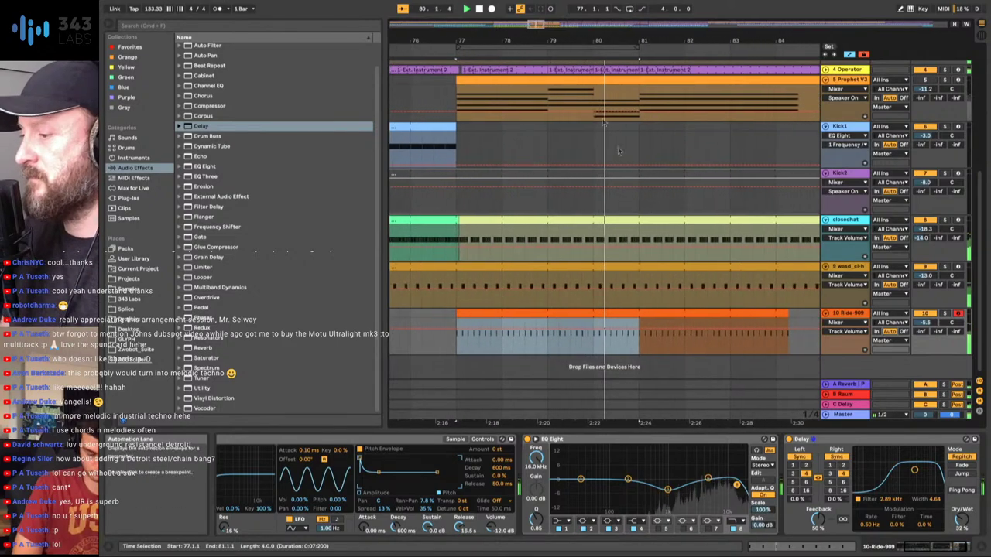
key(minus)
key(minus)
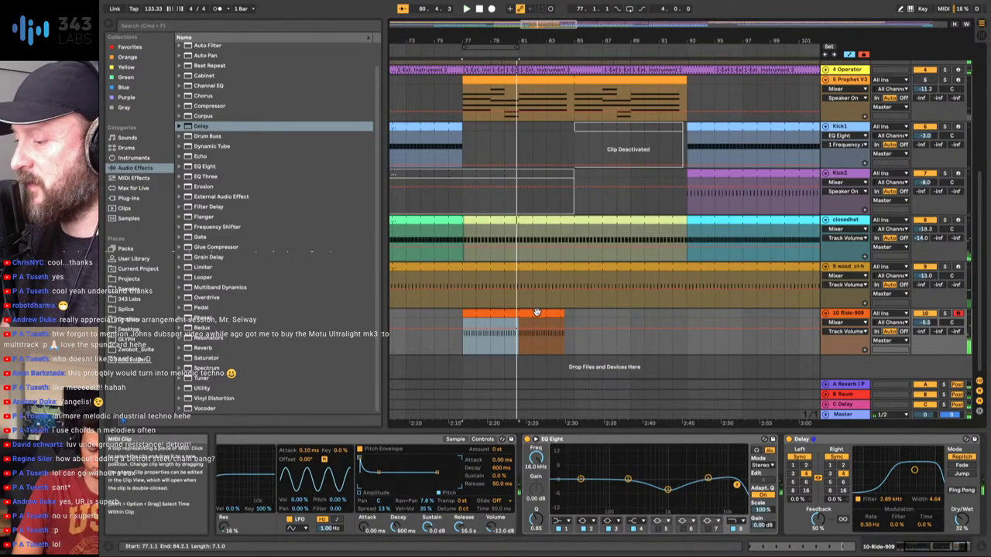
drag(561, 319, 768, 327)
click(606, 337)
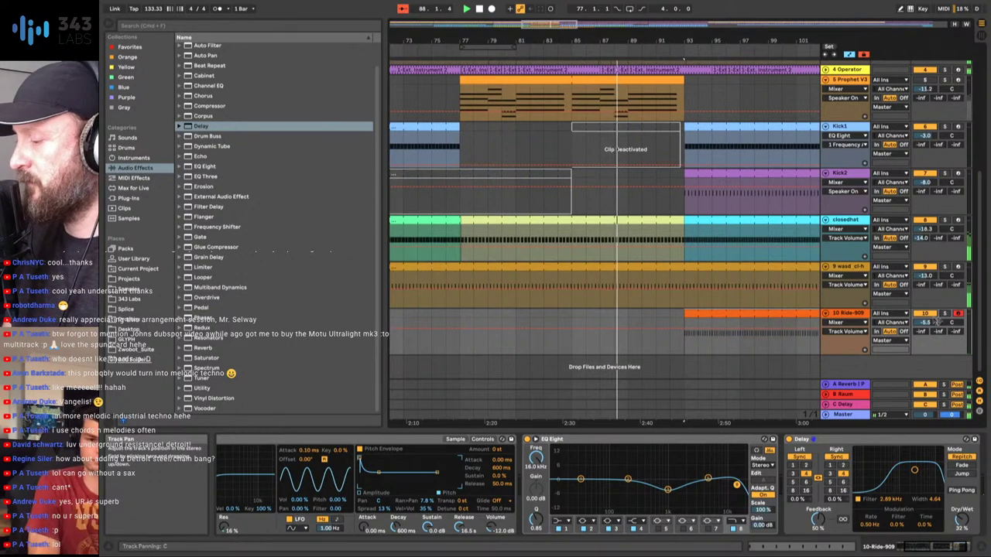
drag(925, 323, 925, 334)
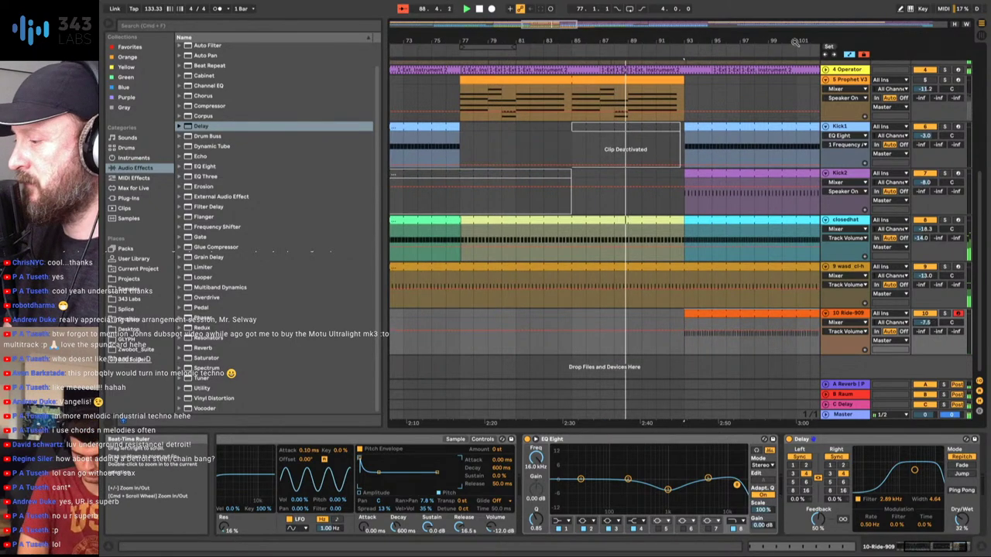
drag(795, 42, 743, 43)
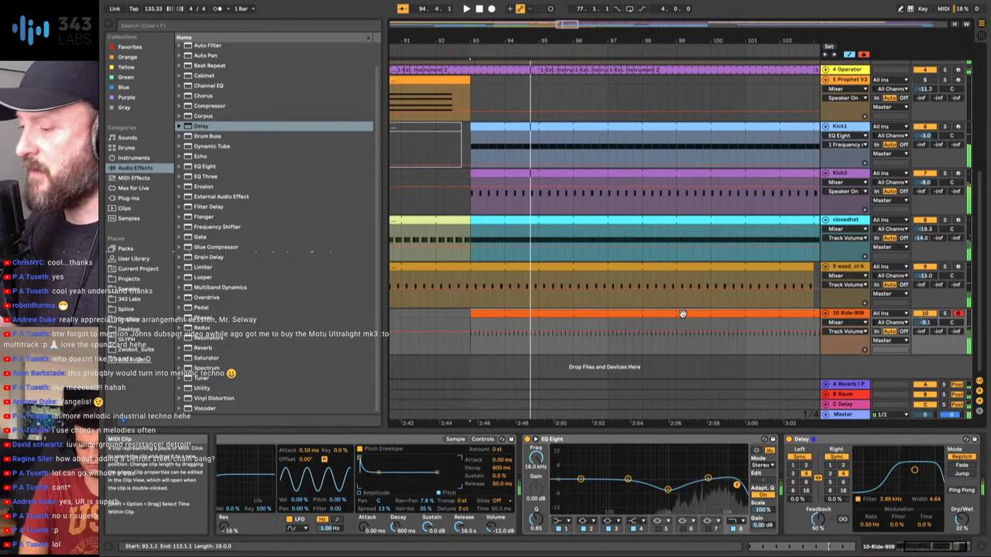
- Reverse the accents in the ride clip by lowering the velocity of the on-beat notes and raising that of the off-beat notes
key(shift+Tab)
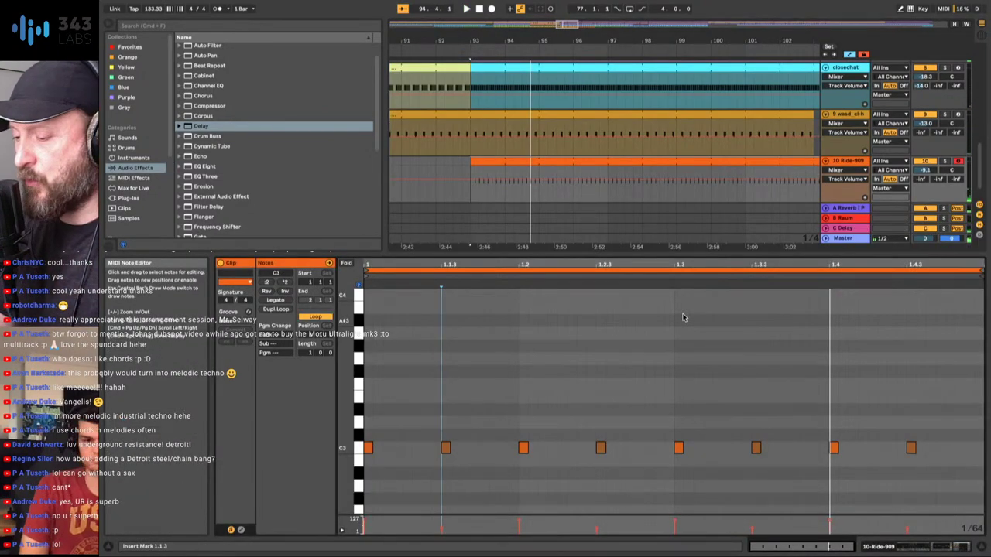
key(super+a)
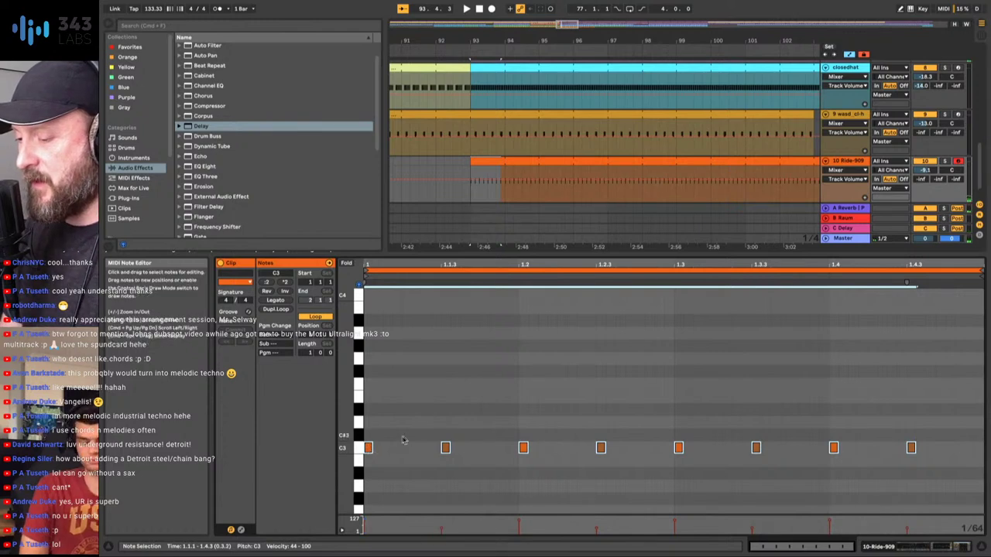
drag(411, 438, 466, 477)
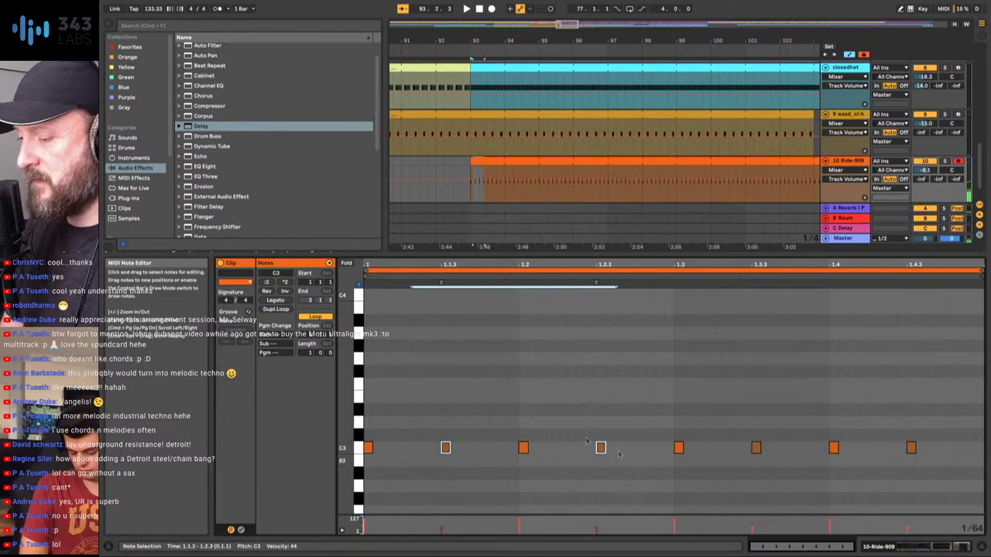
click(405, 422)
click(381, 454)
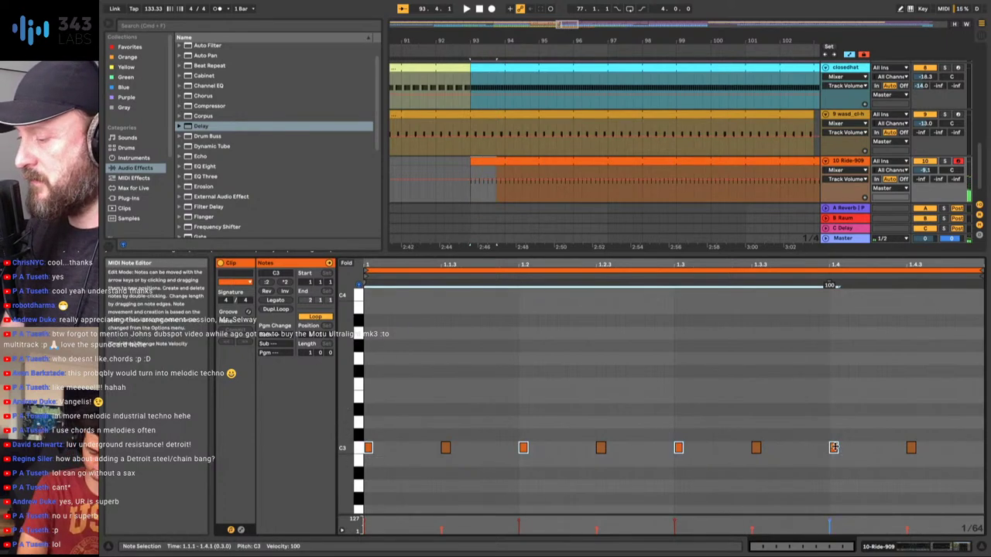
click(911, 448)
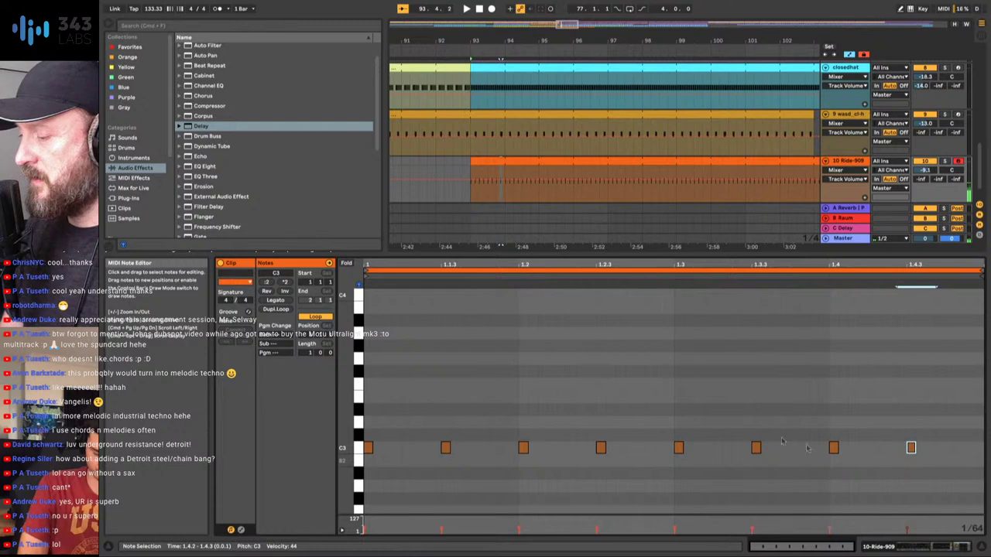
drag(632, 433, 567, 480)
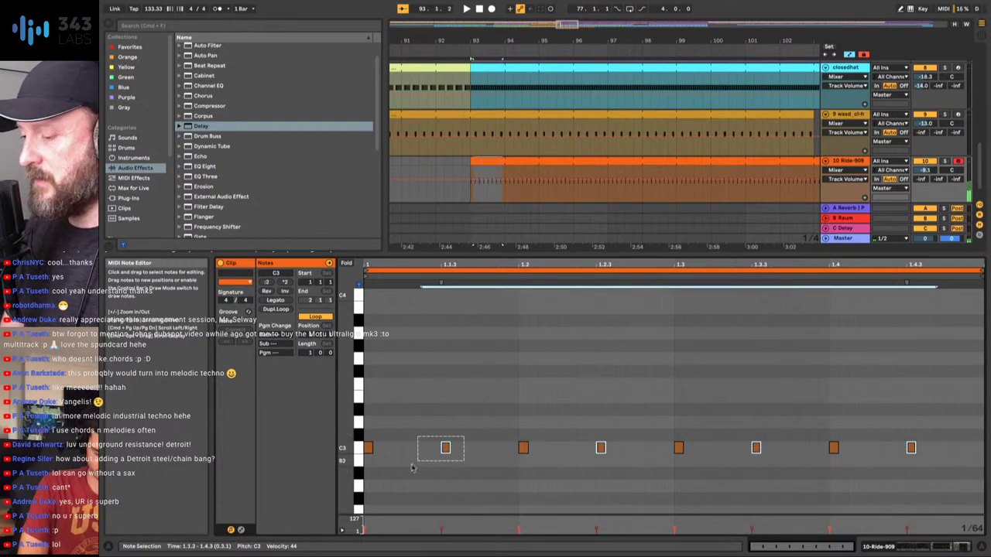
drag(413, 468, 415, 465)
- Play the arrangement with the edited ride pattern and check the track levels in the Session mixer
key(space)
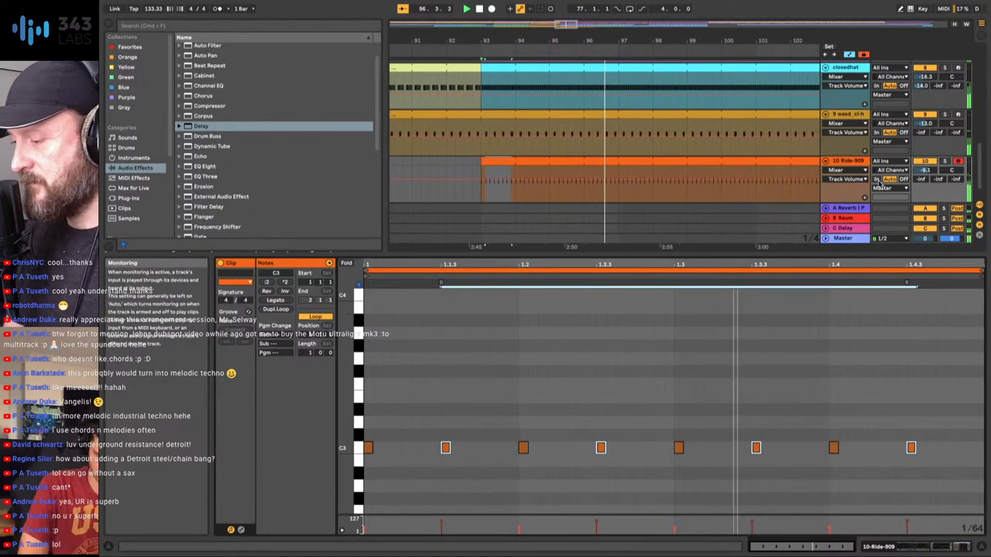
key(Tab)
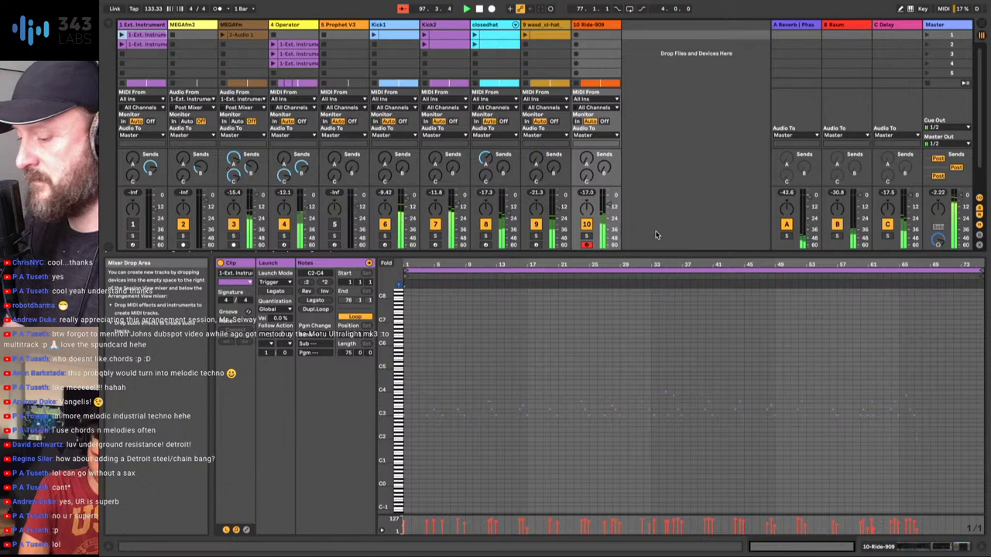
key(Tab)
- Add C3 ride notes at 1.4.4 with velocity 68 and at 1.2.4 with velocity 44, and shift the 1.3 note to 1.3.2
click(759, 385)
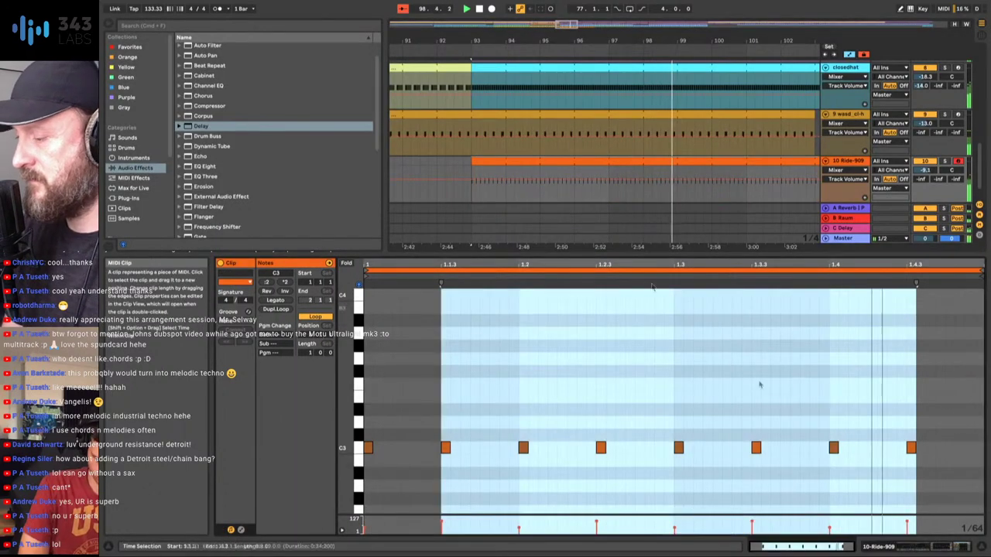
double_click(950, 449)
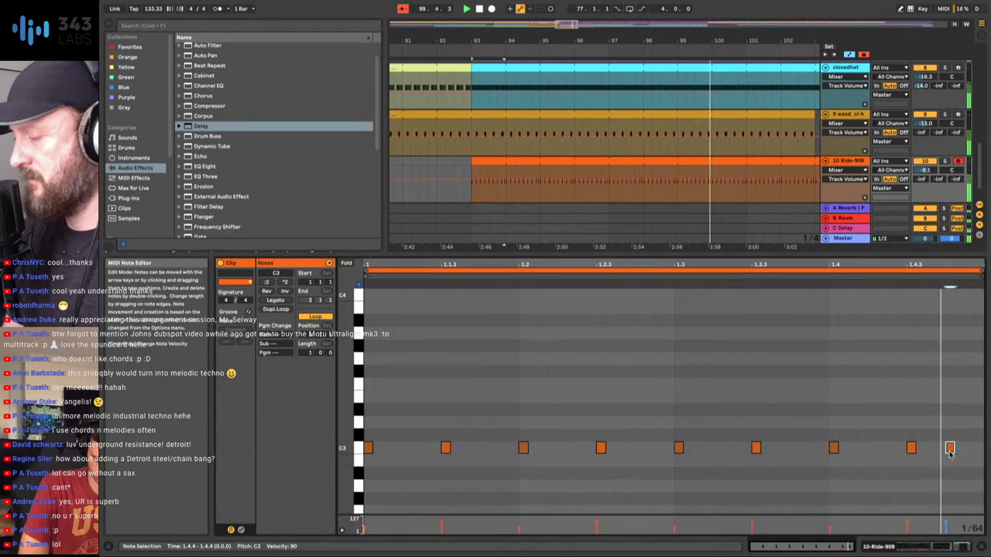
drag(950, 453, 955, 442)
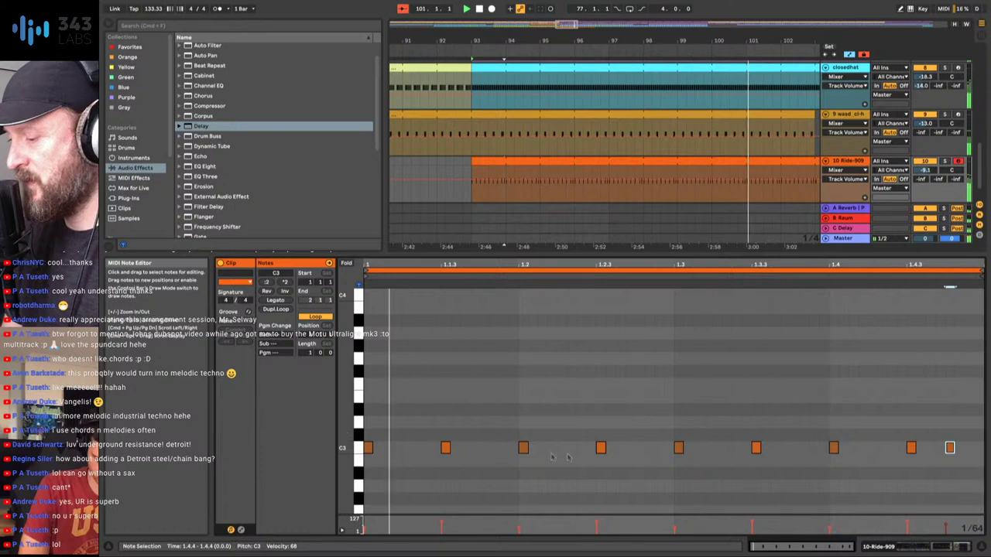
double_click(640, 448)
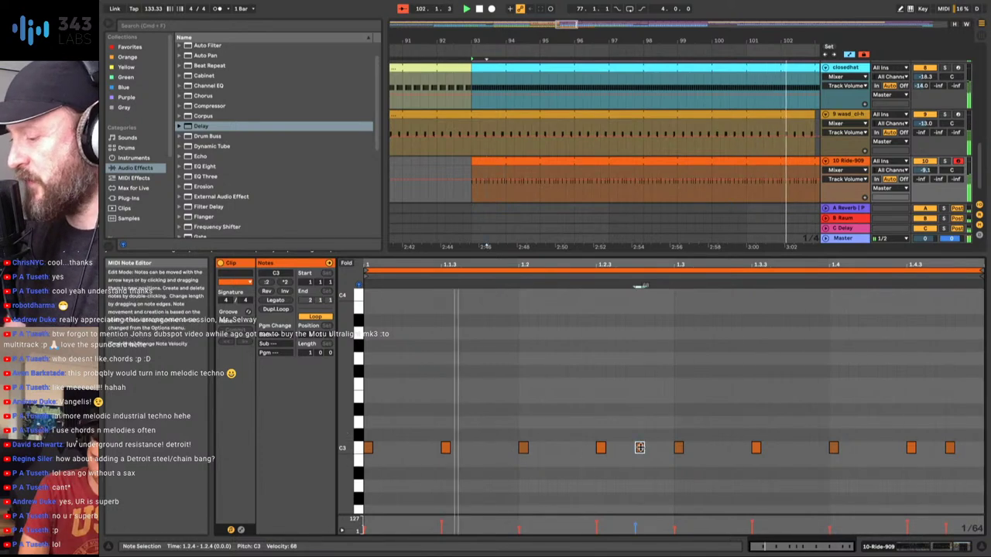
drag(639, 447, 641, 457)
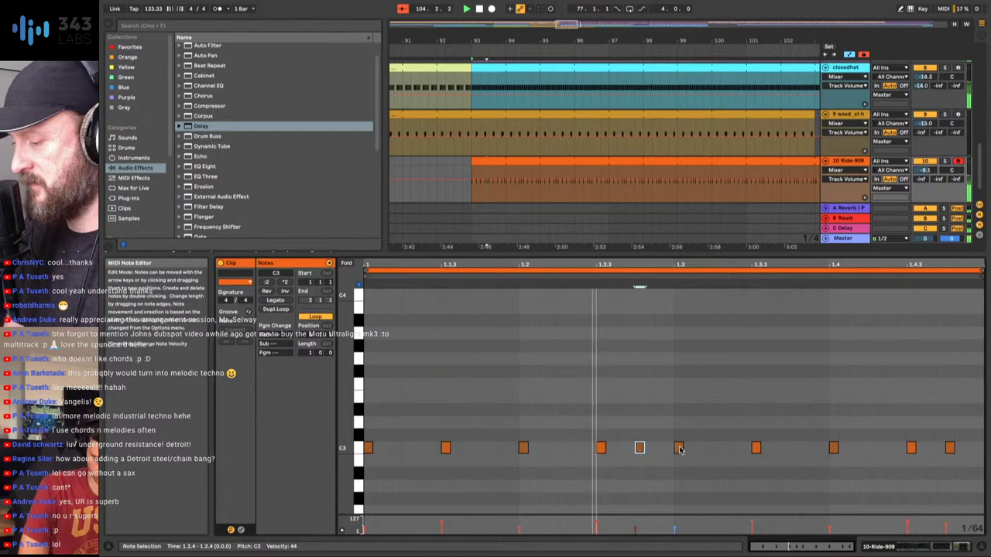
drag(679, 449, 717, 448)
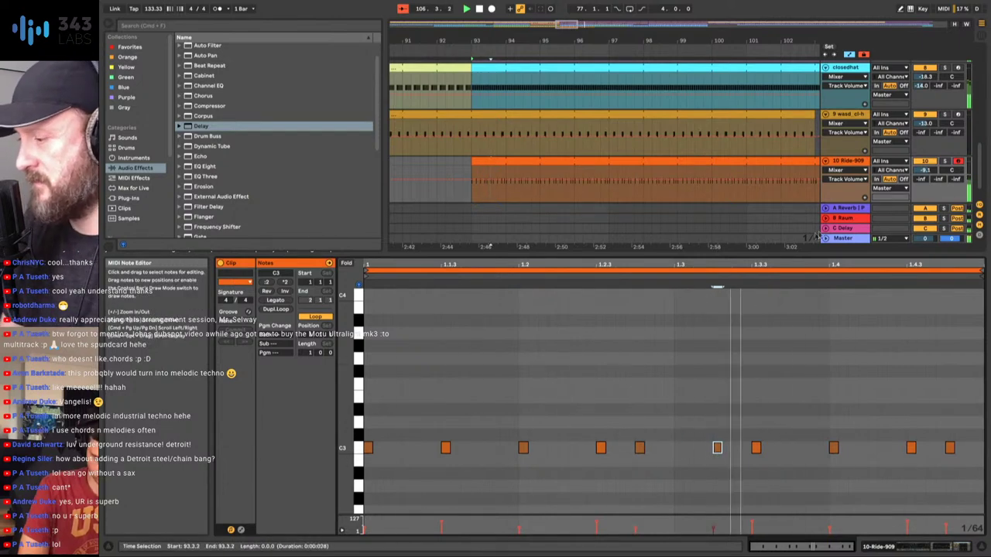
- Extend the wasd_cl-hat clip to 117.1.1 and balance its track at -10.0 dB against the Ride-909 at -11.2 dB
key(shift+Tab)
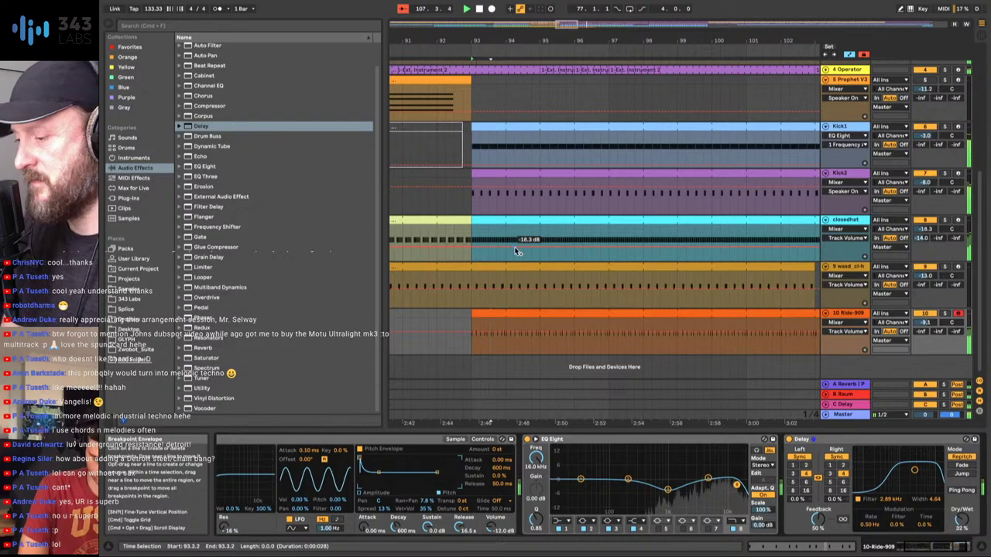
drag(518, 423, 519, 415)
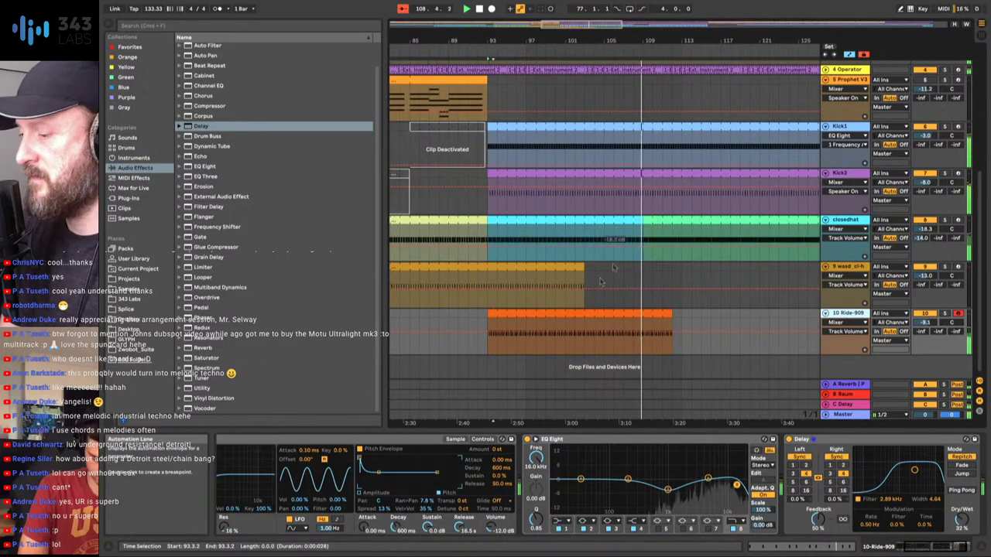
drag(583, 272, 718, 275)
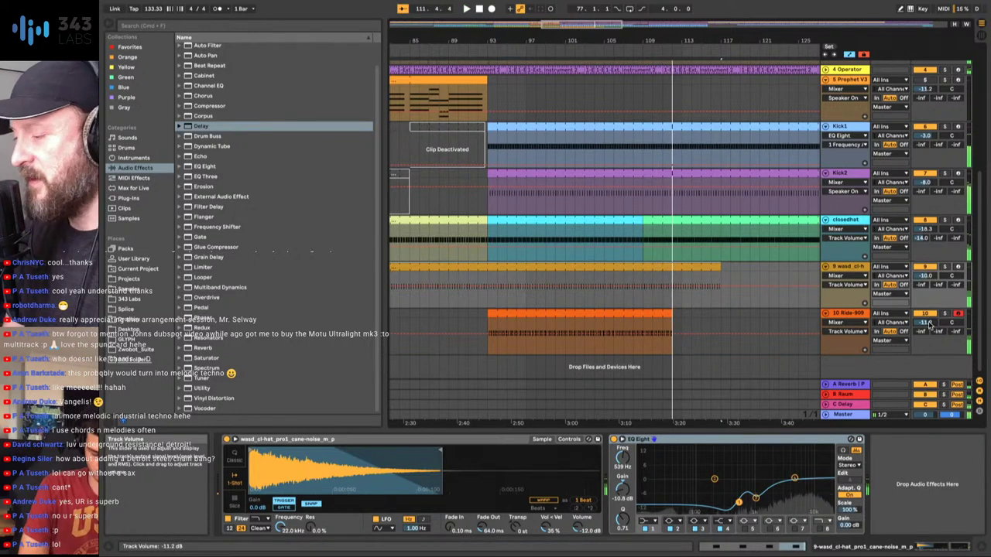
- Solo the Ride-909 track and play it from the start of its clip at 93.1.1
click(945, 313)
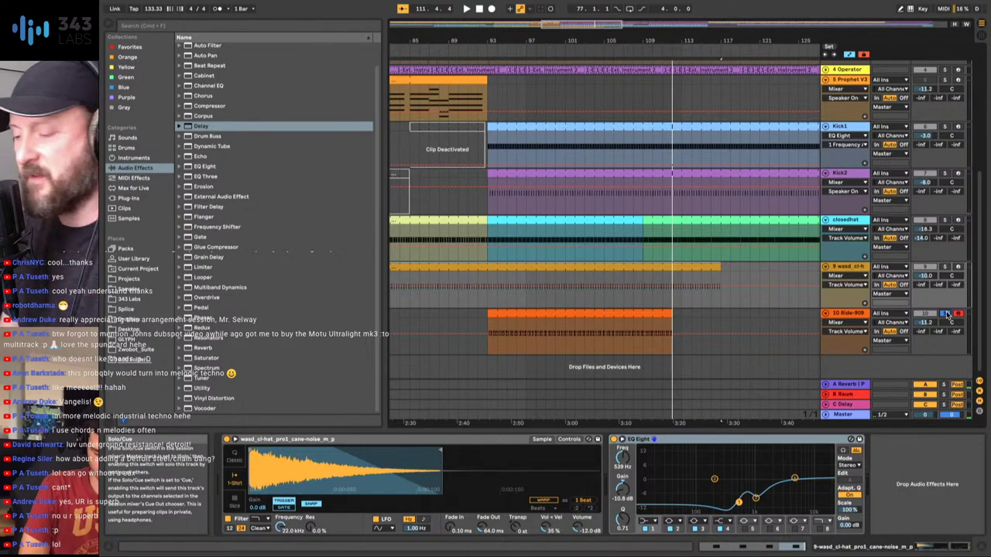
key(space)
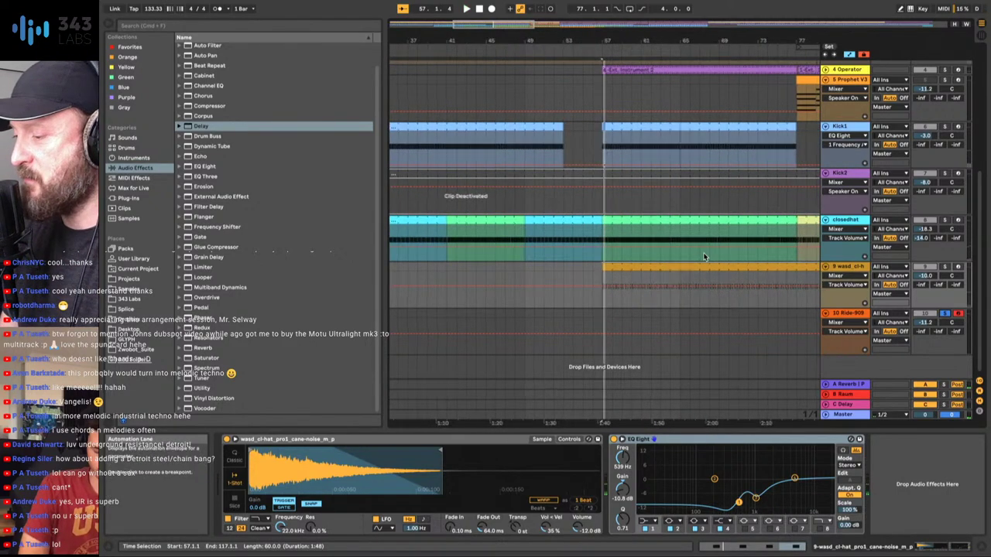
scroll(705, 257, right, 5)
click(653, 347)
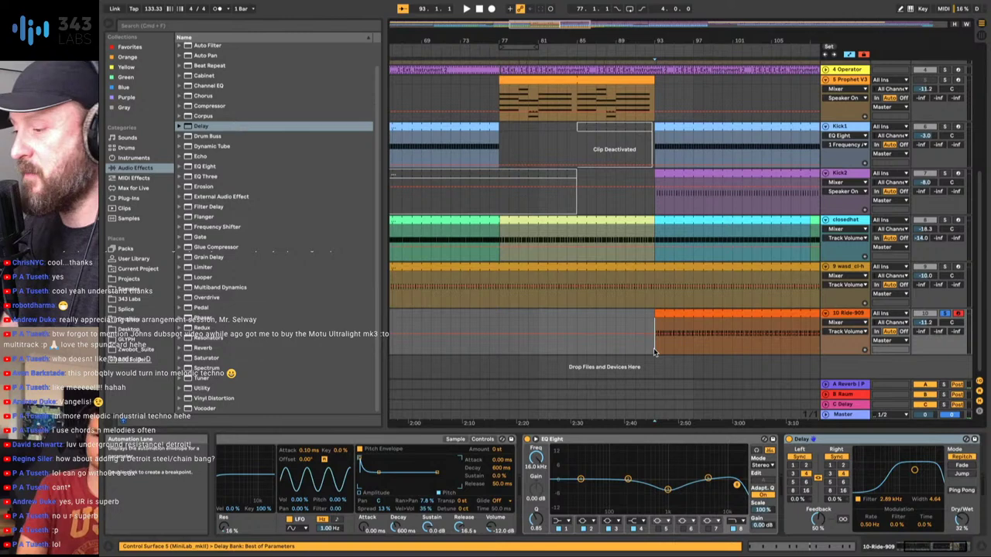
key(space)
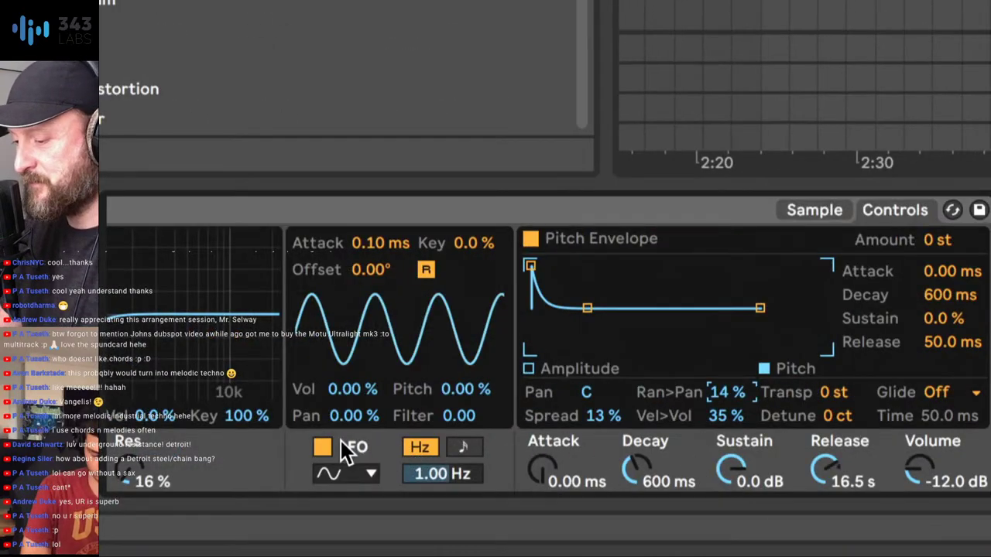
- Set the Ride-909 sampler's LFO to the random stepped waveform at 0.04 Hz, modulating pitch by 0.05 %
click(343, 474)
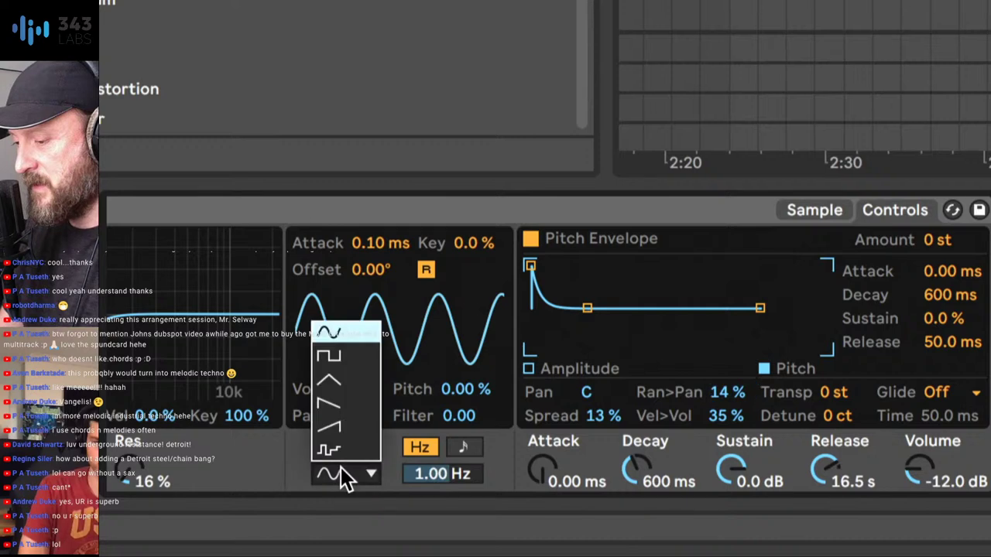
click(341, 442)
drag(424, 470, 424, 534)
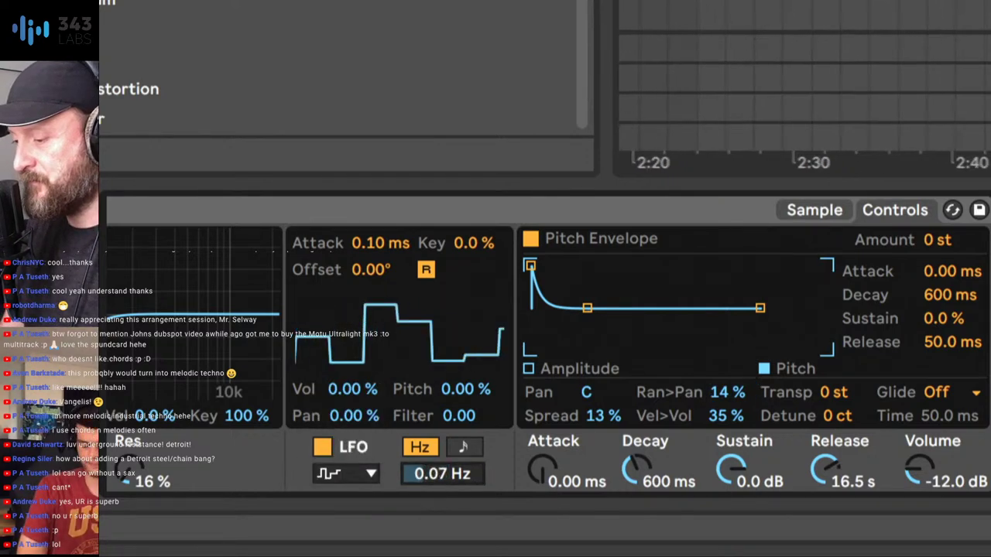
drag(444, 399, 444, 396)
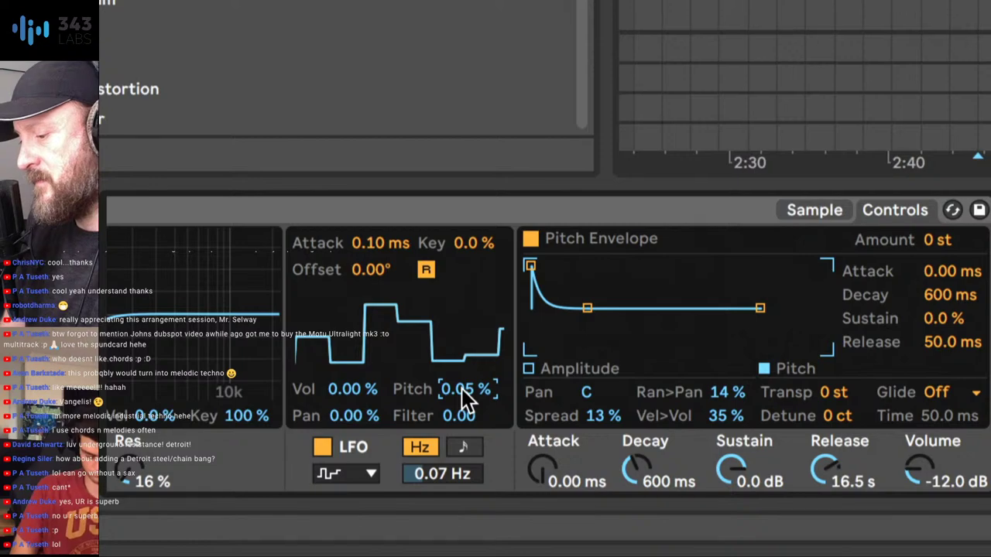
drag(444, 471, 445, 485)
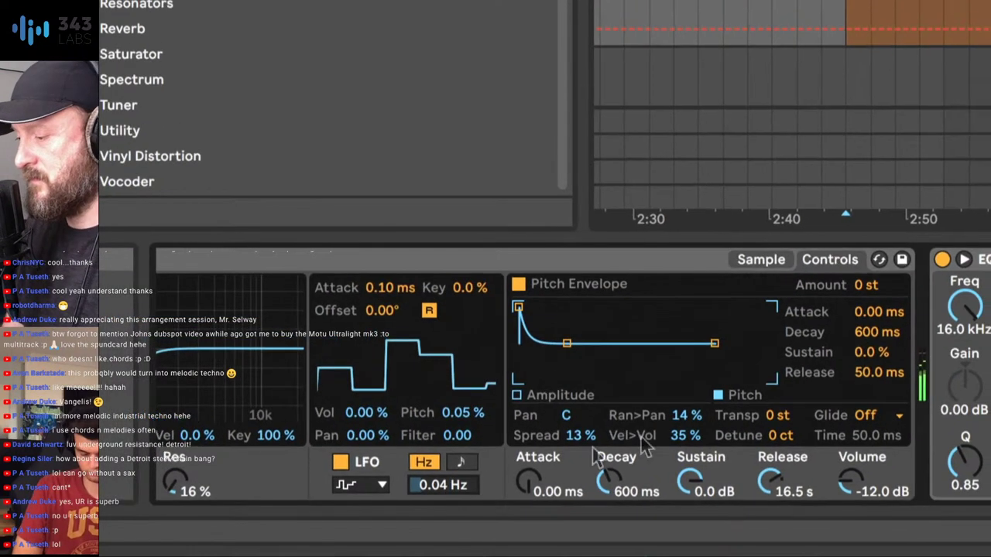
- Set the Ride-909's random pan to 15 %, its spread to 17 % and its amplitude decay to 2.59 s
drag(682, 424, 681, 420)
drag(592, 445, 592, 436)
drag(617, 487, 617, 464)
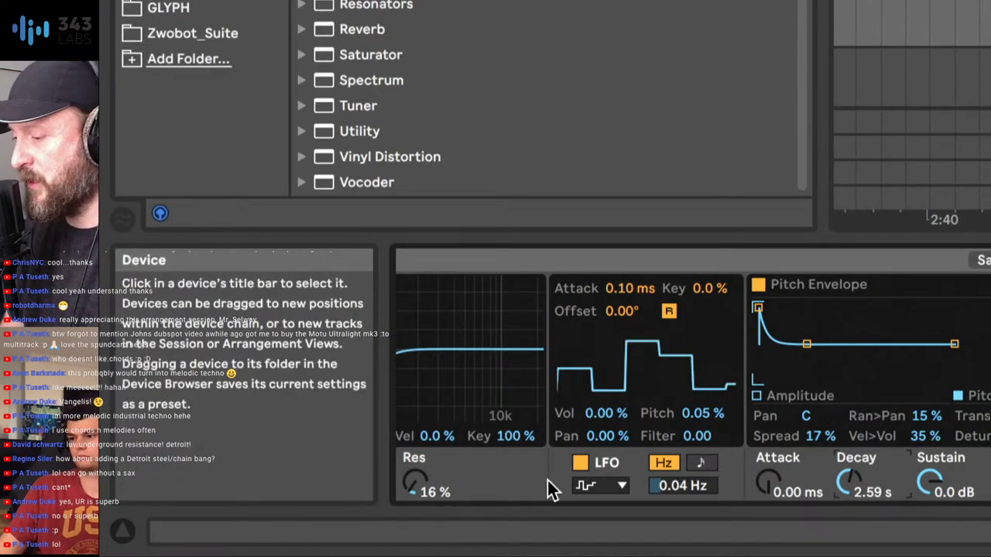
- Raise the Ride-909's high-pass filter cutoff to about 2.3 kHz and its resonance to 29 %
scroll(547, 480, left, 3)
drag(555, 476, 556, 463)
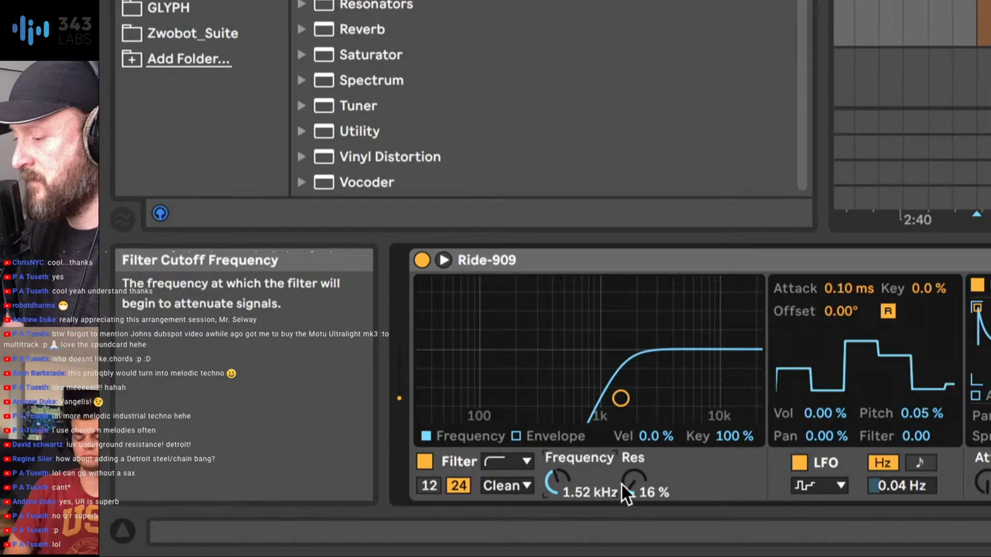
drag(625, 492, 621, 483)
mouse_move(555, 484)
mouse_down()
mouse_move(555, 468)
mouse_move(555, 482)
mouse_up()
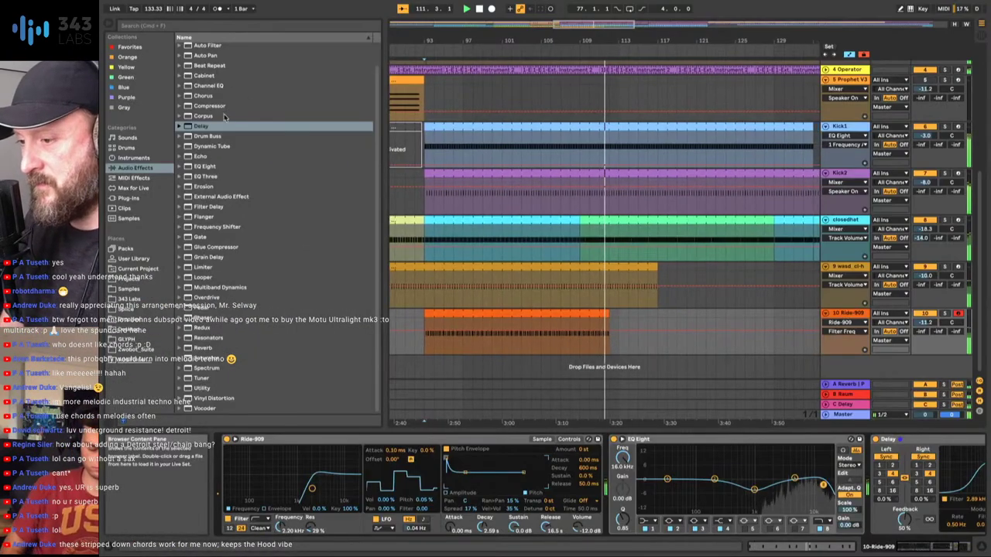
- Add a Compressor after the Delay on the Ride-909 track and lower its threshold to -28.1 dB during playback
drag(209, 105, 662, 455)
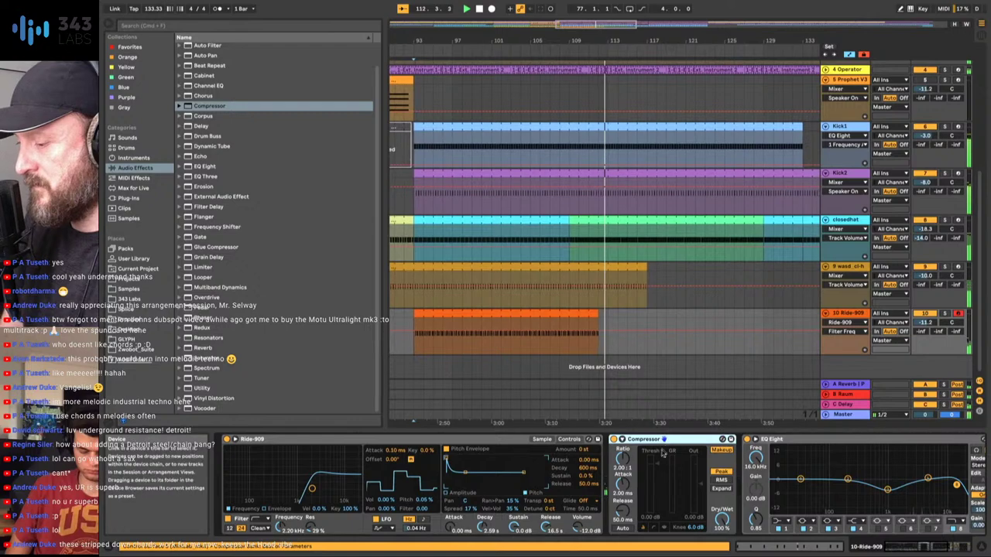
scroll(658, 480, right, 5)
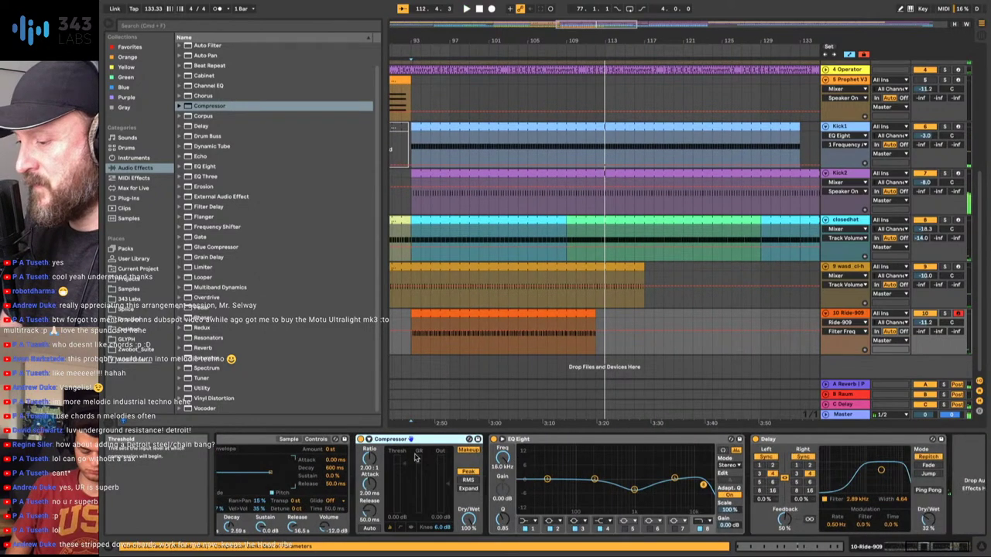
drag(985, 508, 984, 507)
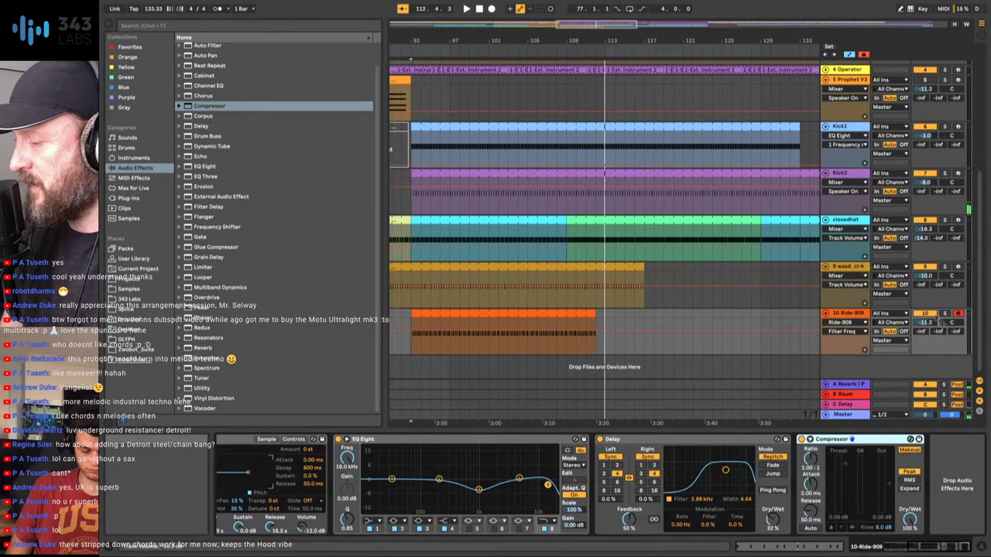
key(space)
click(837, 487)
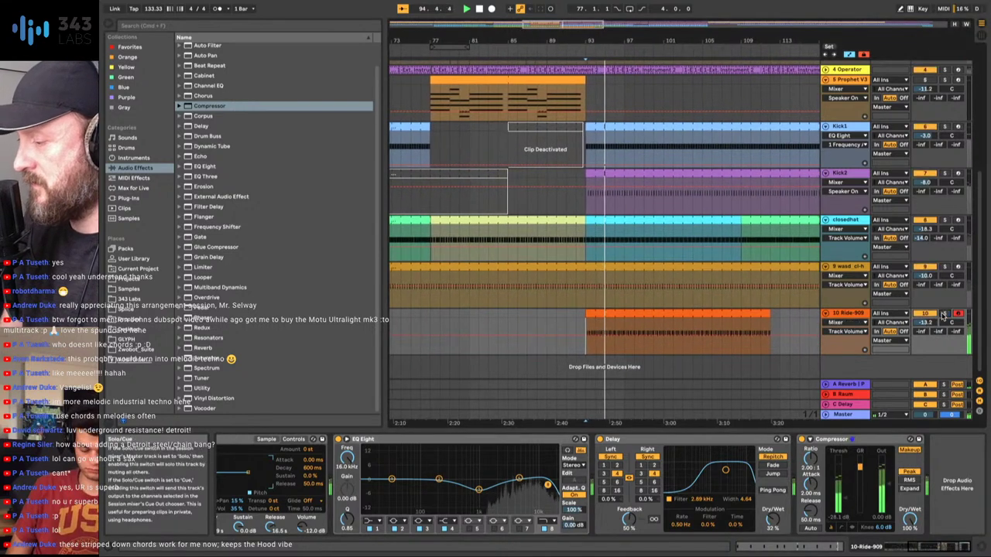
- Lower the Ride-909 track to -15.9 dB and set its Delay to 31 % feedback, 24 % dry/wet and offsets of -1.0 % and 2.1 %
drag(926, 322, 925, 332)
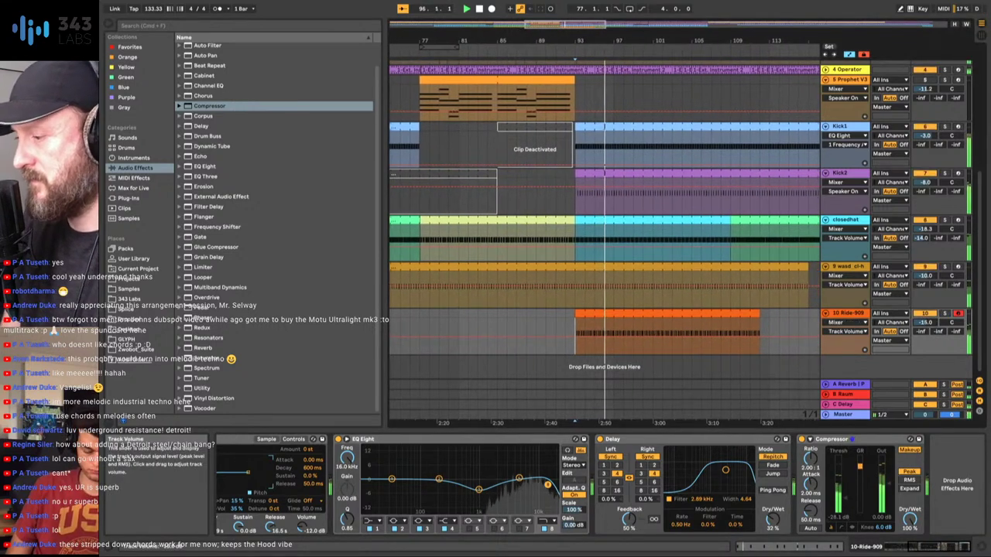
click(629, 519)
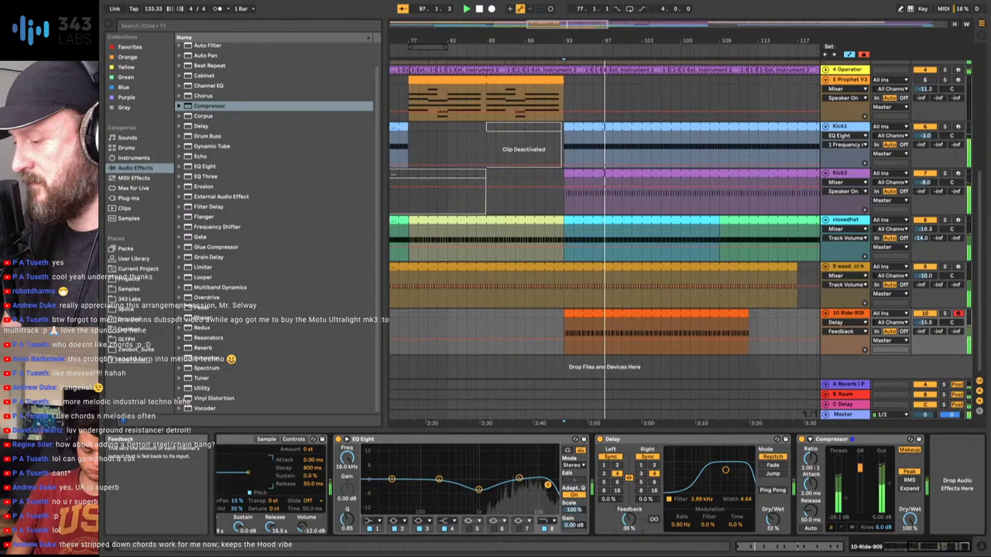
drag(772, 519, 771, 525)
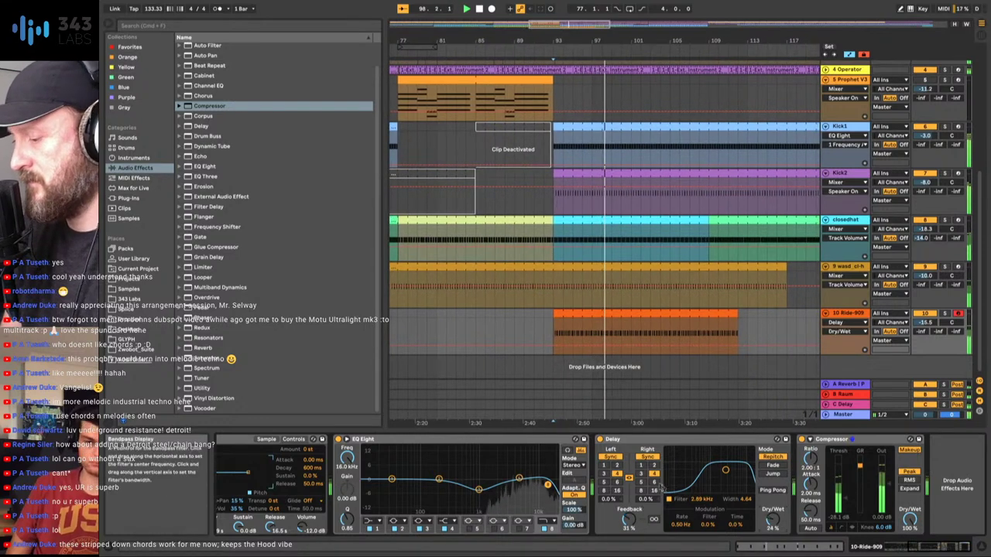
drag(648, 499, 614, 504)
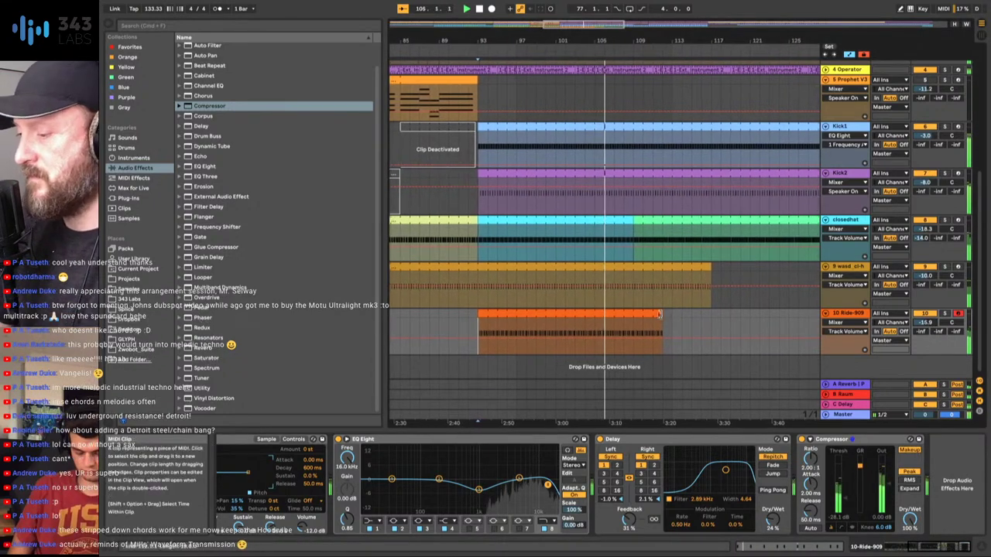
- Extend the end of the Ride-909 clip to 117.1.1, in line with the hi-hat clip above it
drag(659, 314, 631, 316)
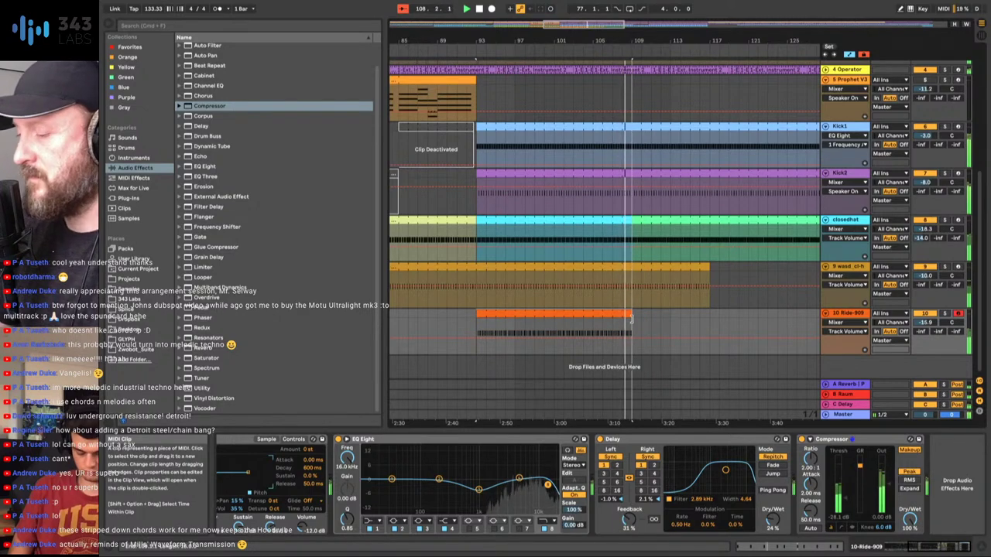
drag(632, 316, 709, 321)
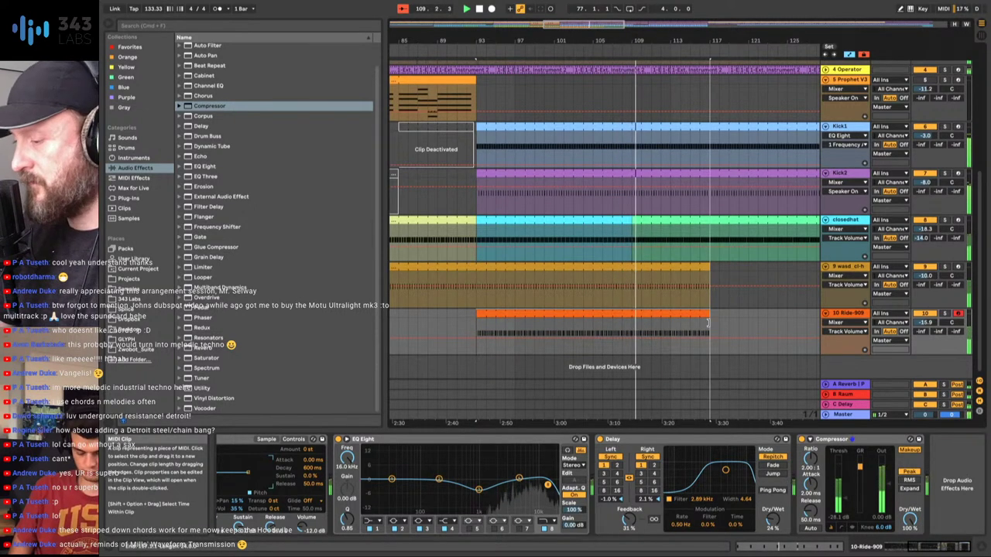
- Reactivate the deactivated MEGAfm2 audio clip that starts at 93.1.1
scroll(709, 322, right, 5)
scroll(682, 287, up, 8)
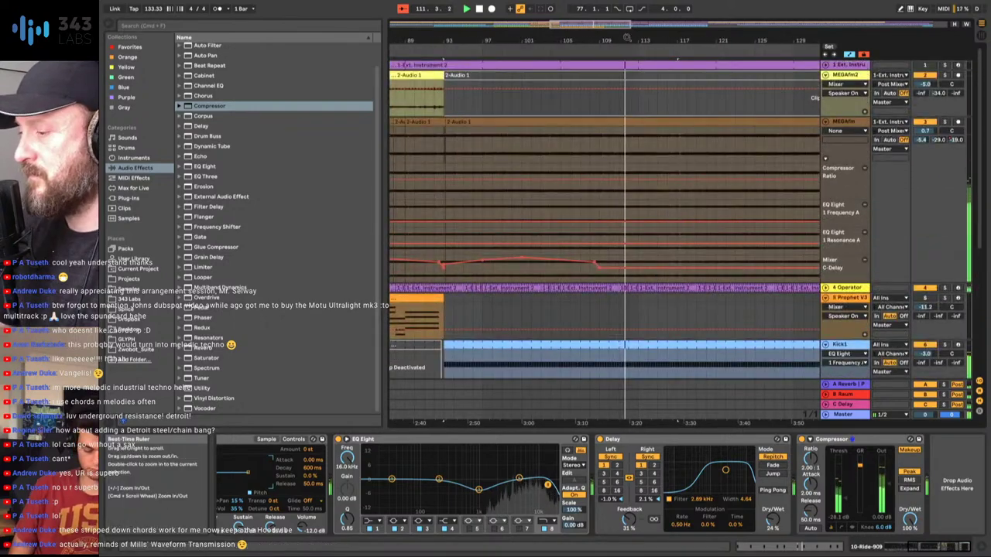
drag(496, 40, 526, 19)
scroll(603, 117, left, 2)
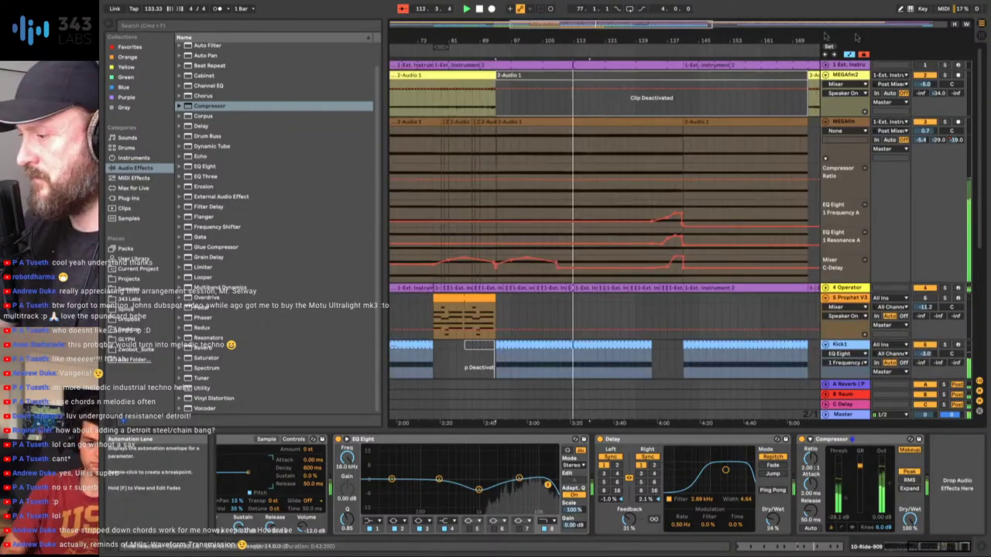
click(727, 77)
key(0)
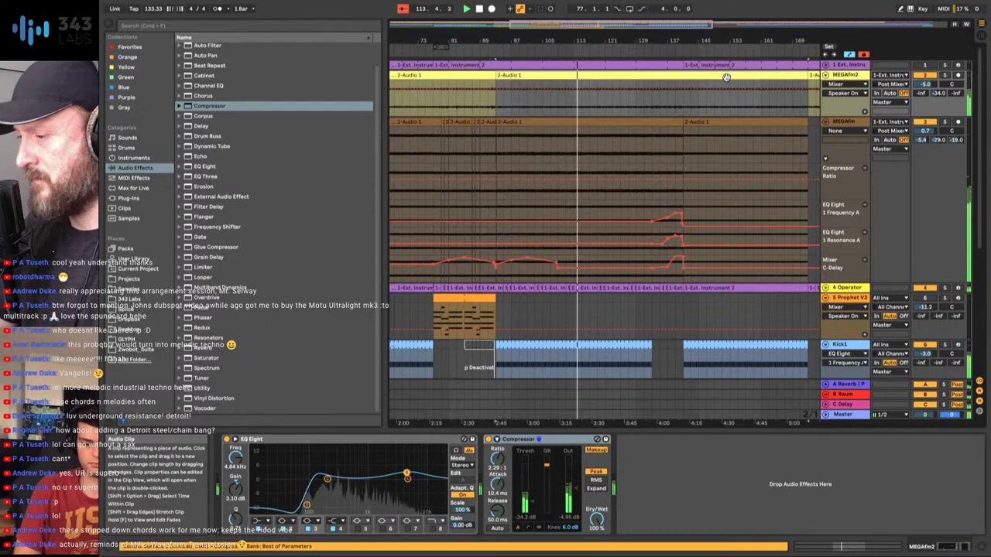
- Copy the Prophet V3 chord clips to 117.1.1, activate the track and set its volume to -14.1 dB
scroll(655, 173, down, 3)
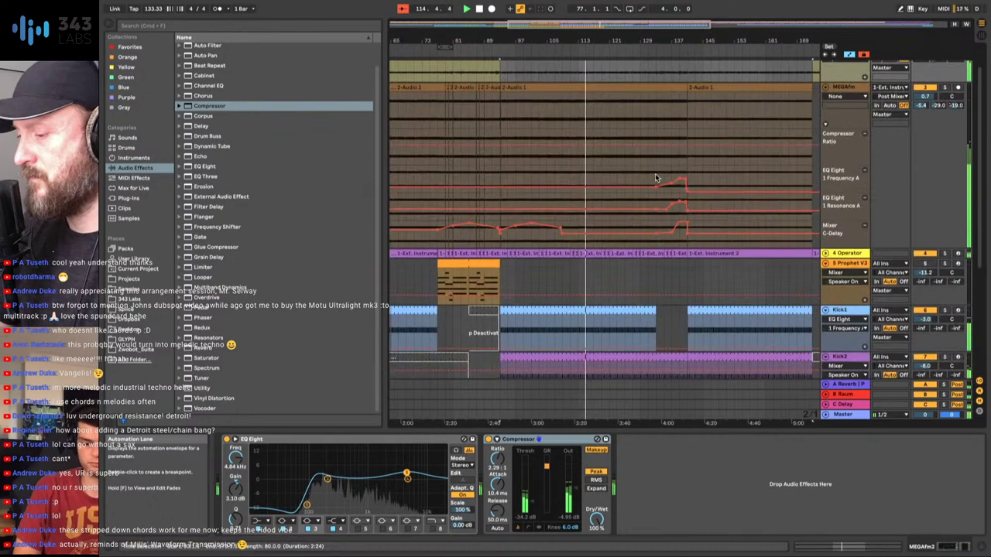
click(461, 262)
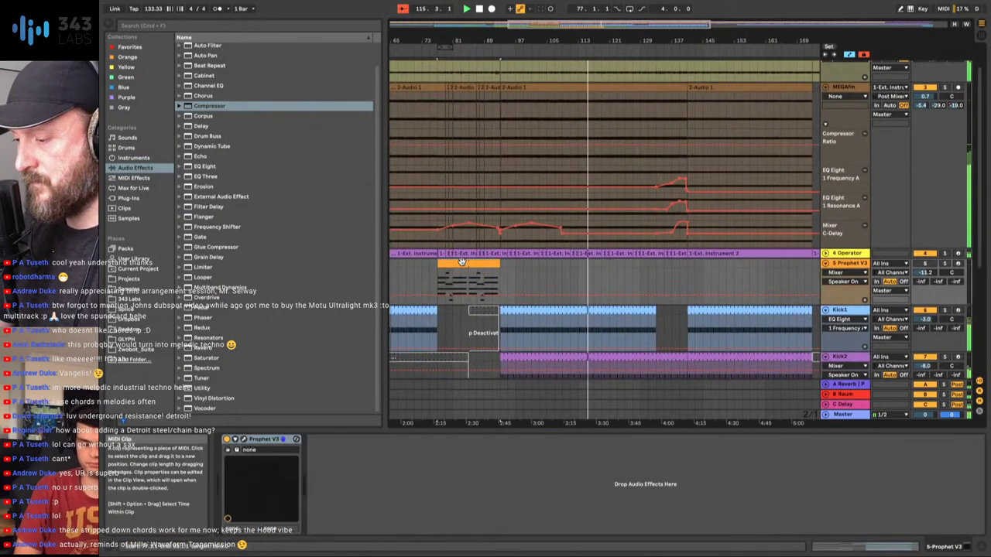
click(593, 261)
key(ctrl+v)
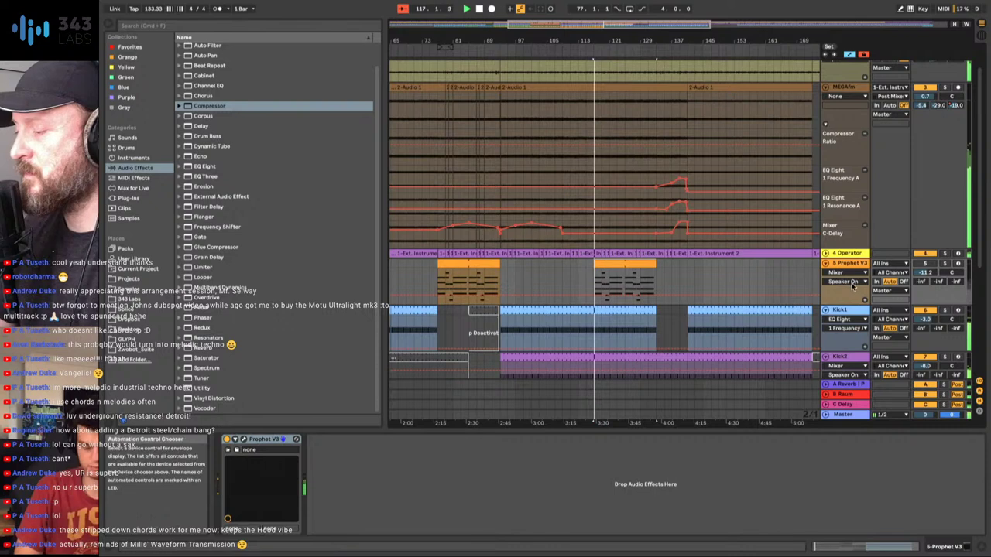
drag(940, 275, 940, 277)
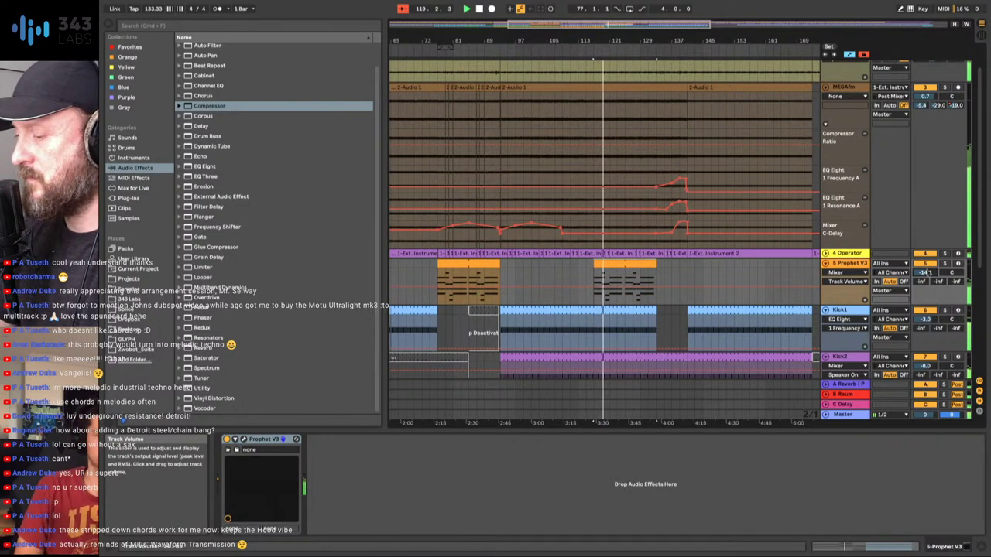
- Open the copied Prophet V3 clip at 117.1.1 and transpose all its notes down six semitones
double_click(624, 280)
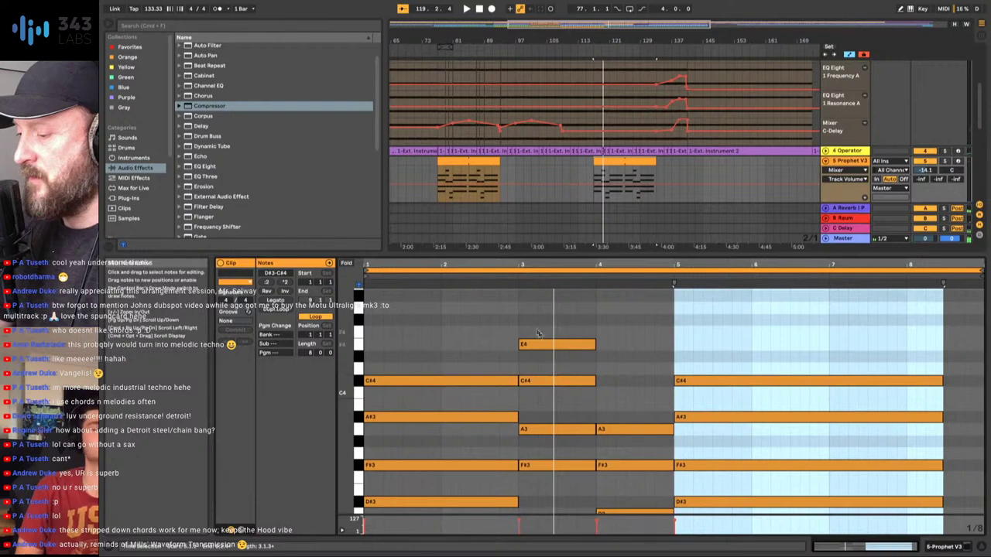
key(super+a)
key(Down)
key(Down)
key(Down)
key(Down)
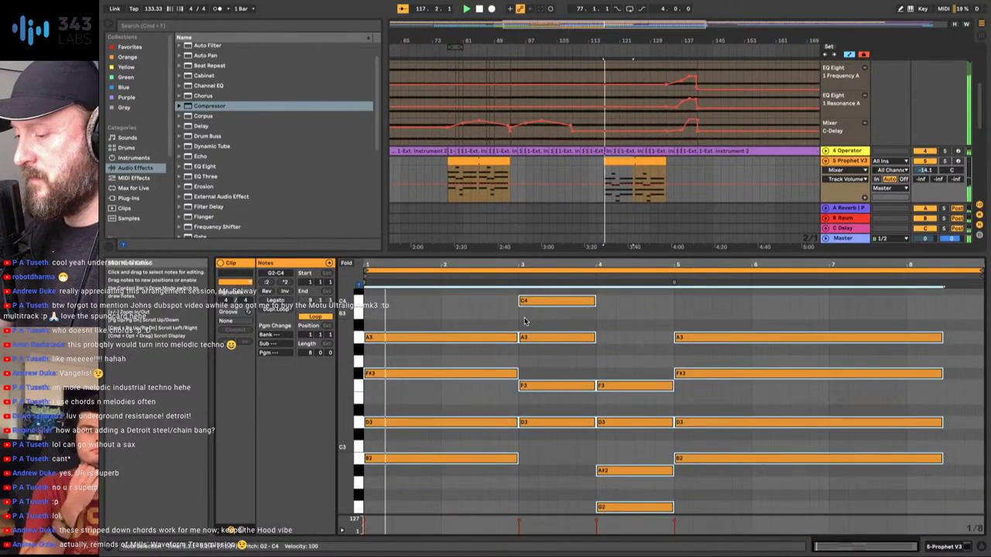
key(Down)
key(Down)
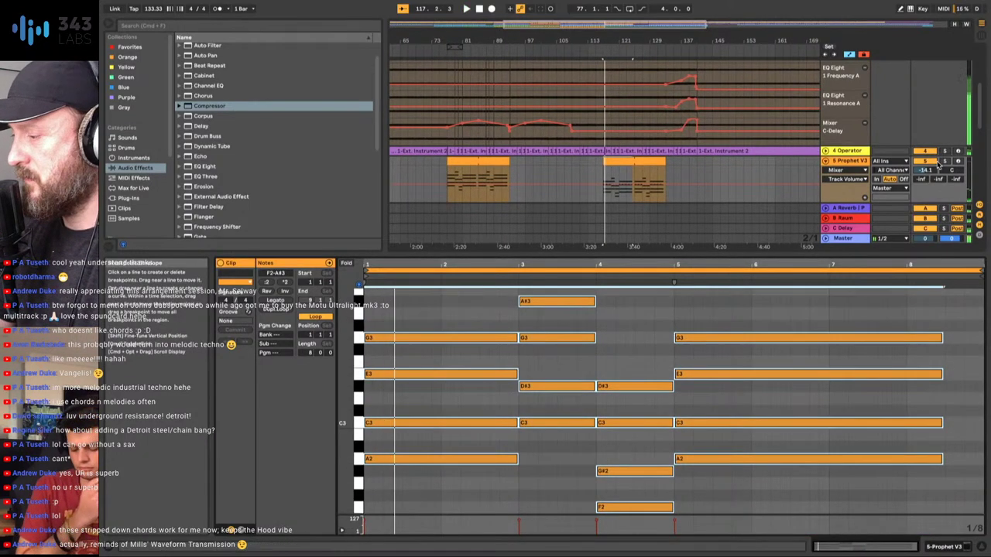
- Transpose all notes of the copied Prophet V3 clip up one semitone and play it back
click(449, 318)
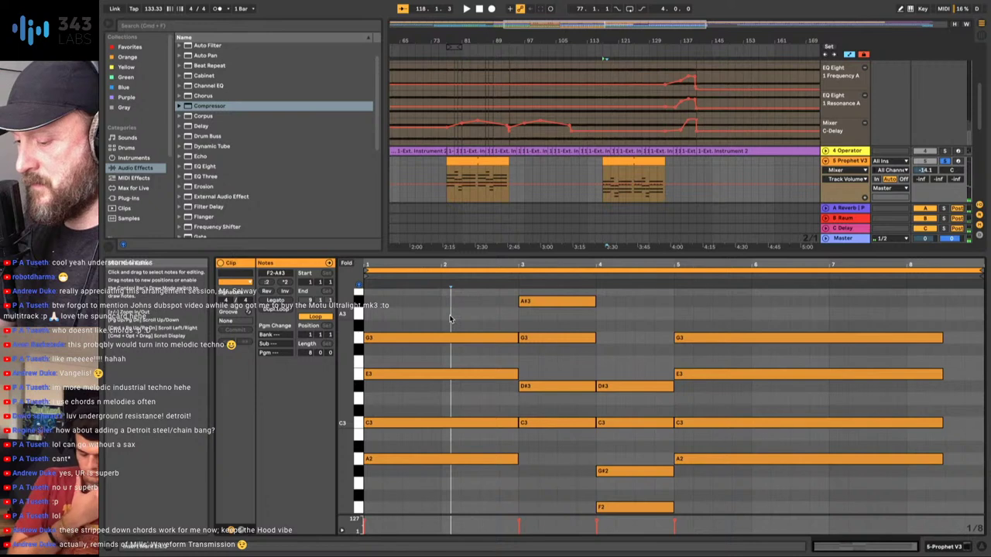
key(super+a)
key(Up)
key(space)
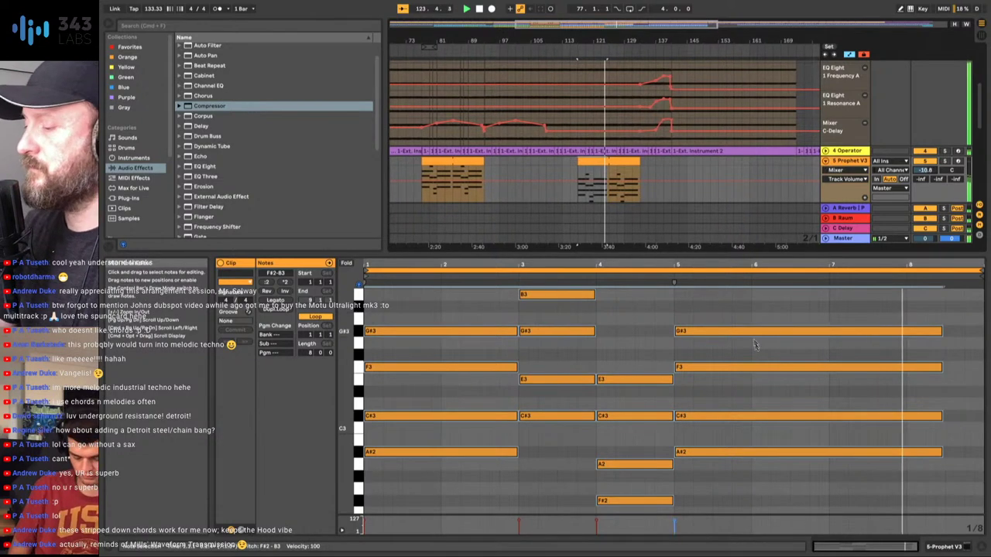
- Open the Prophet V3 synth, lower its filter cutoff while the chords play, trying 177.27, 105.40 and 37.27 Hz, and close its window
drag(774, 318, 967, 456)
key(shift+Tab)
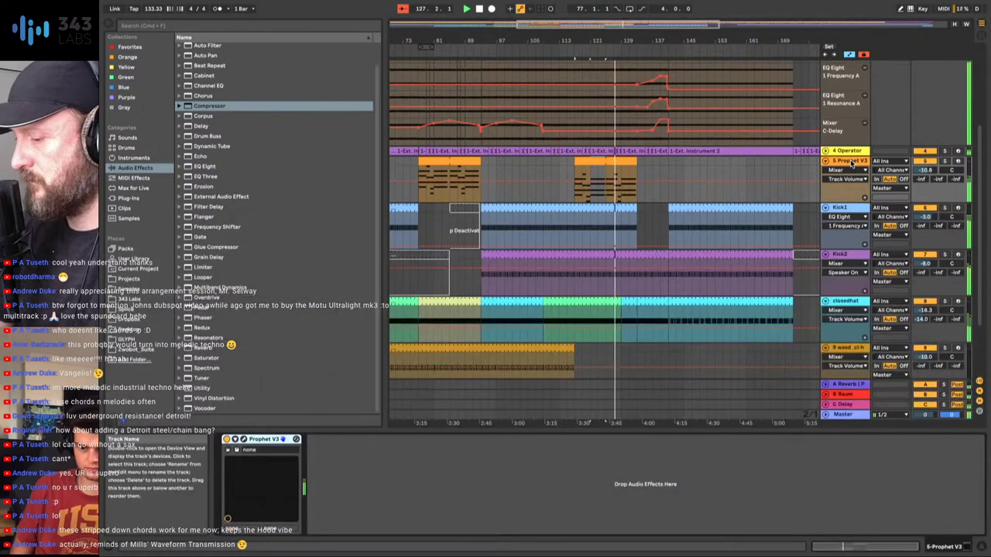
click(230, 449)
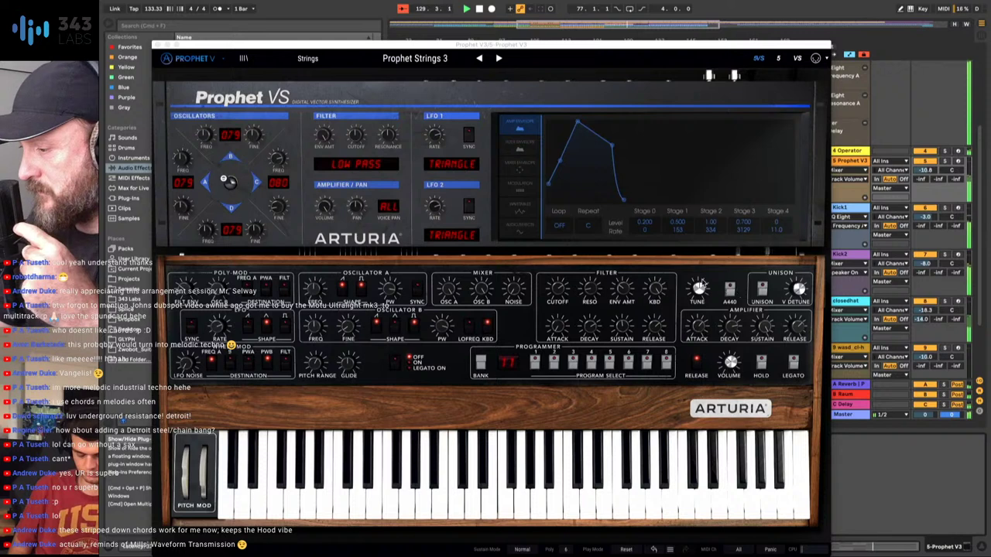
drag(725, 350, 725, 342)
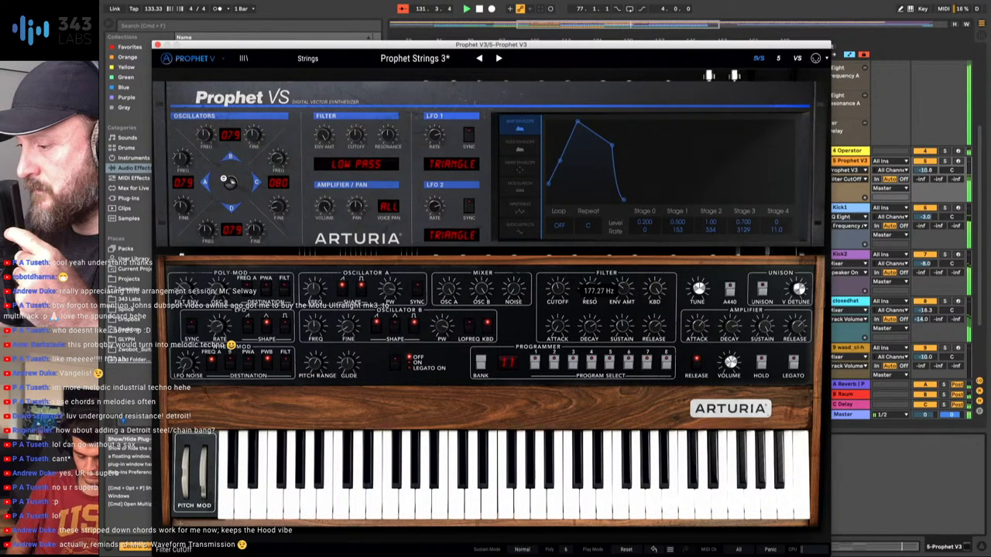
drag(558, 289, 562, 293)
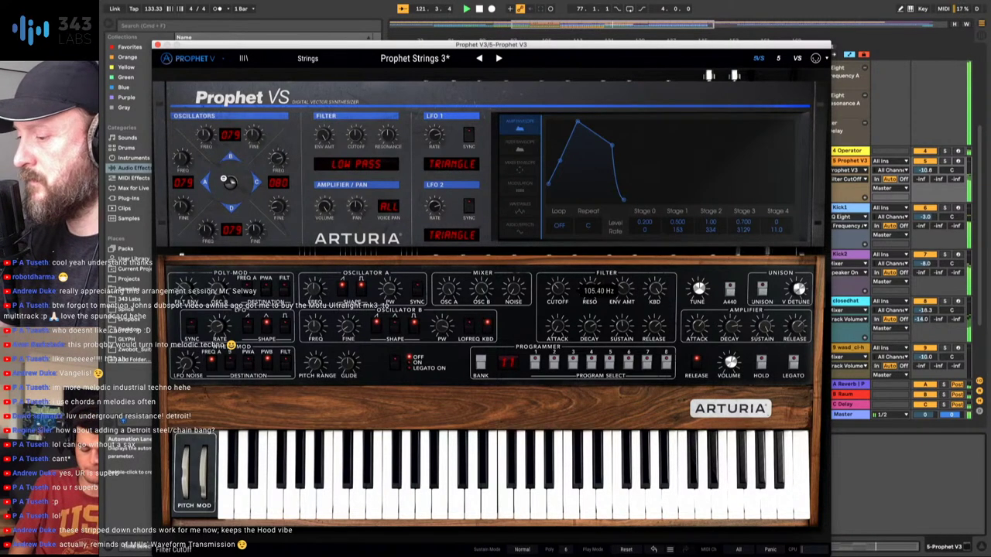
drag(558, 289, 557, 293)
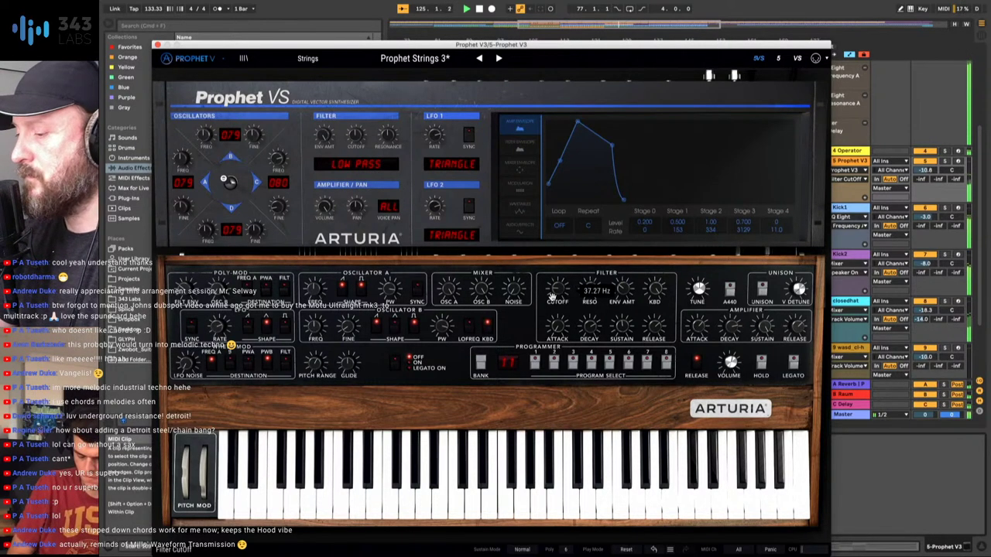
drag(557, 290, 562, 295)
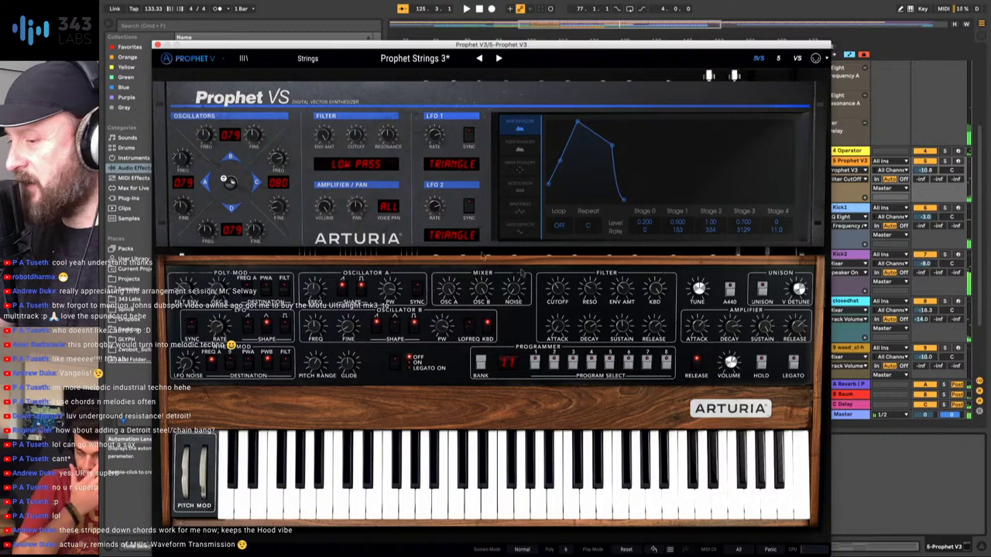
click(158, 45)
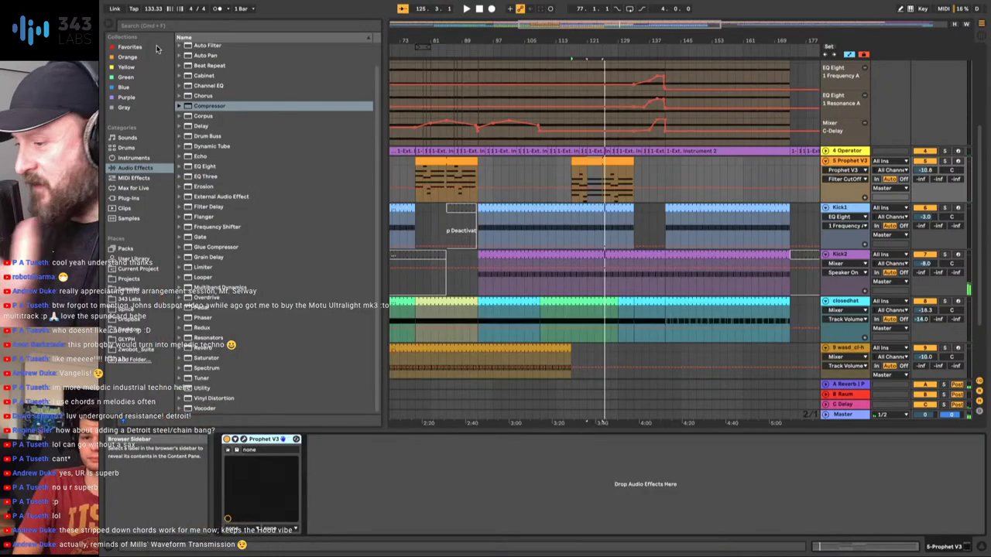